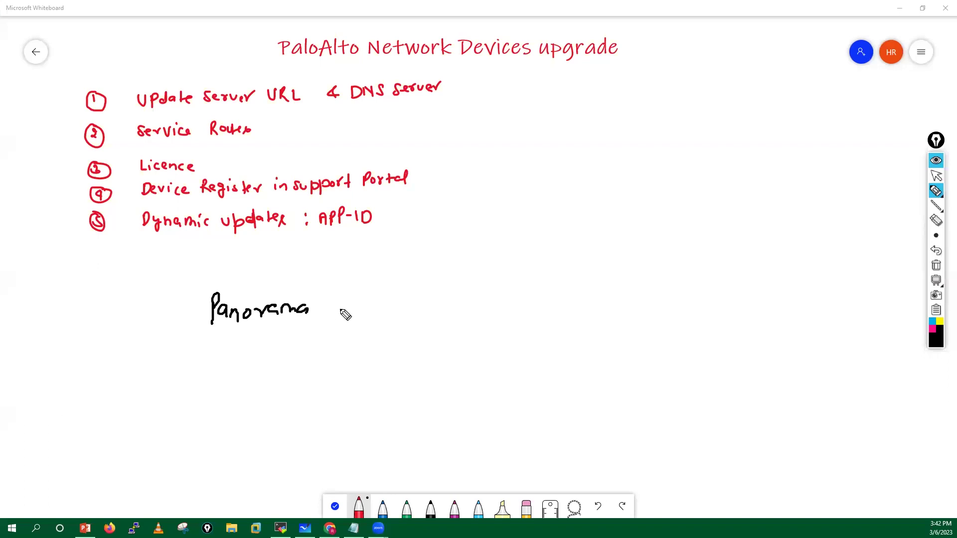
Write the second Panorama name, draw the HA double arrow and circle the ACL/P note.
mouse_move(213, 369)
mouse_down()
mouse_move(246, 389)
mouse_move(345, 381)
mouse_up()
mouse_move(353, 331)
mouse_down()
mouse_move(393, 332)
mouse_move(375, 346)
mouse_up()
mouse_move(423, 328)
mouse_down()
mouse_move(423, 344)
mouse_move(449, 335)
mouse_move(439, 359)
mouse_move(502, 320)
mouse_move(519, 316)
mouse_move(538, 331)
mouse_move(568, 304)
mouse_move(590, 313)
mouse_up()
drag(558, 283, 569, 296)
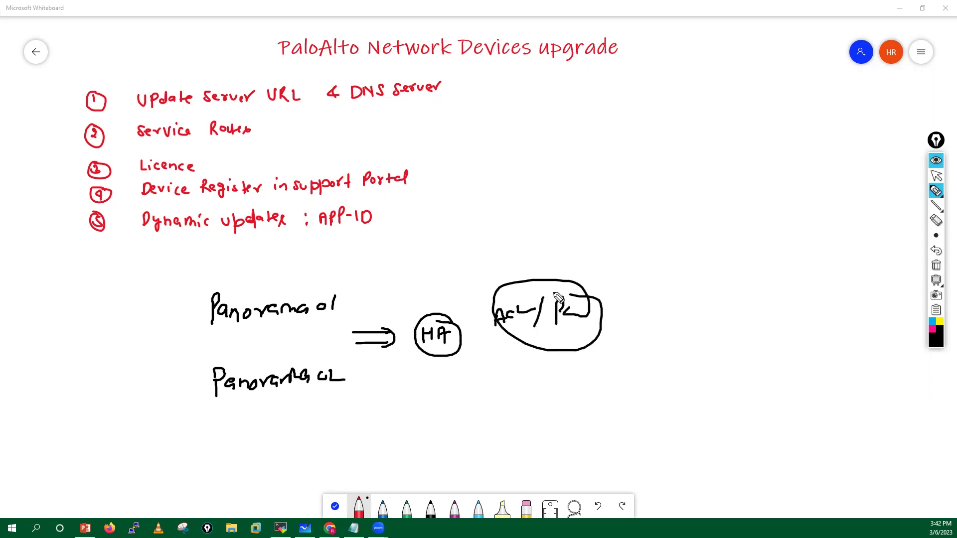
Draw the 10.2.3 → 11.0.0 upgrade arrow under Panorama02, then clear all the ink.
mouse_move(314, 398)
mouse_down()
mouse_move(317, 412)
mouse_move(407, 416)
mouse_move(376, 451)
mouse_move(397, 390)
mouse_move(468, 429)
mouse_move(513, 405)
mouse_move(519, 422)
mouse_up()
click(378, 412)
click(396, 414)
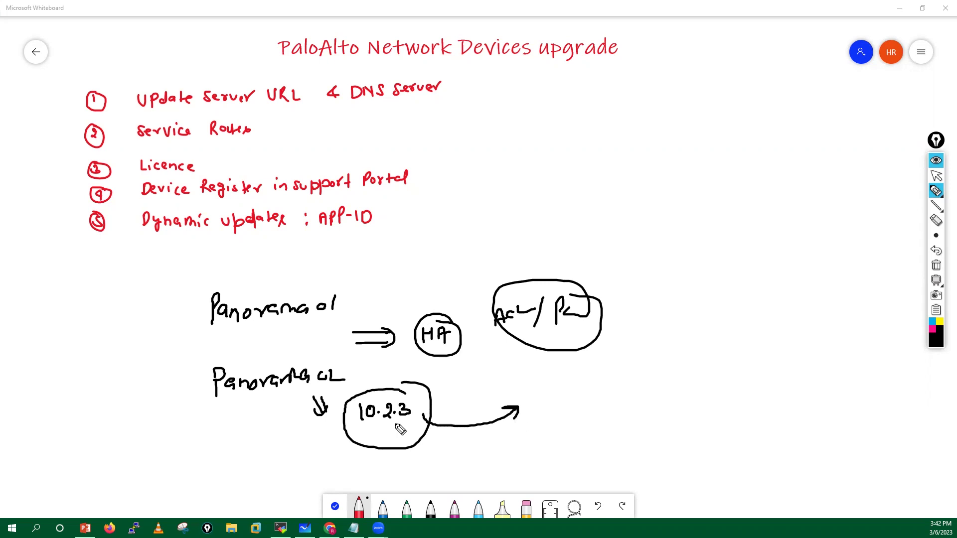
mouse_move(533, 391)
mouse_down()
mouse_move(534, 403)
mouse_move(575, 391)
mouse_up()
click(549, 395)
click(566, 394)
mouse_move(581, 378)
mouse_down()
mouse_move(595, 402)
mouse_move(580, 375)
mouse_up()
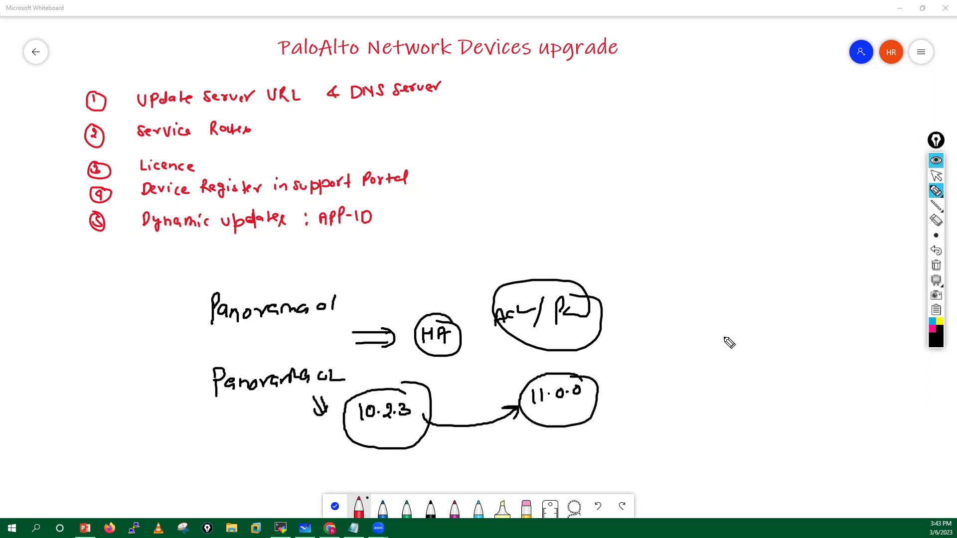
click(936, 265)
click(937, 175)
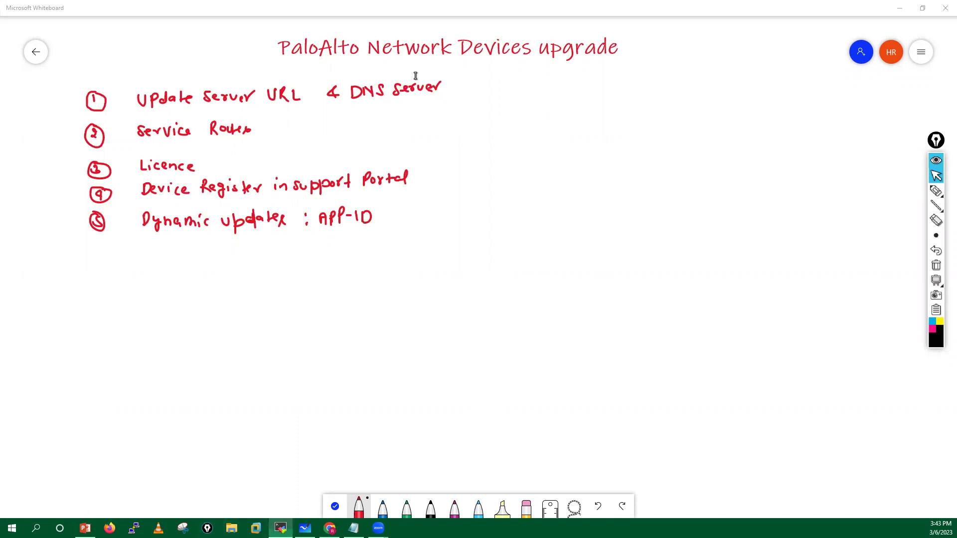
On panorama01, run show system info and locate the sw-version 10.2.3 line.
key(alt+Tab)
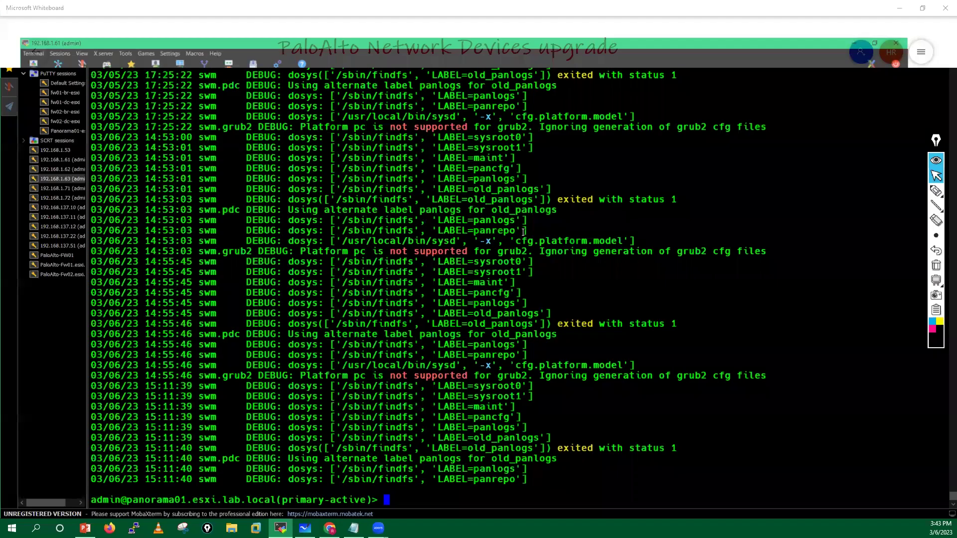
key(Return)
key(Return)
key(Return)
key(Return)
key(Return)
key(Return)
key(Return)
key(Return)
key(Return)
key(Return)
key(Return)
key(Return)
key(Return)
key(Return)
key(Return)
key(Return)
key(Return)
text(show system info | match os)
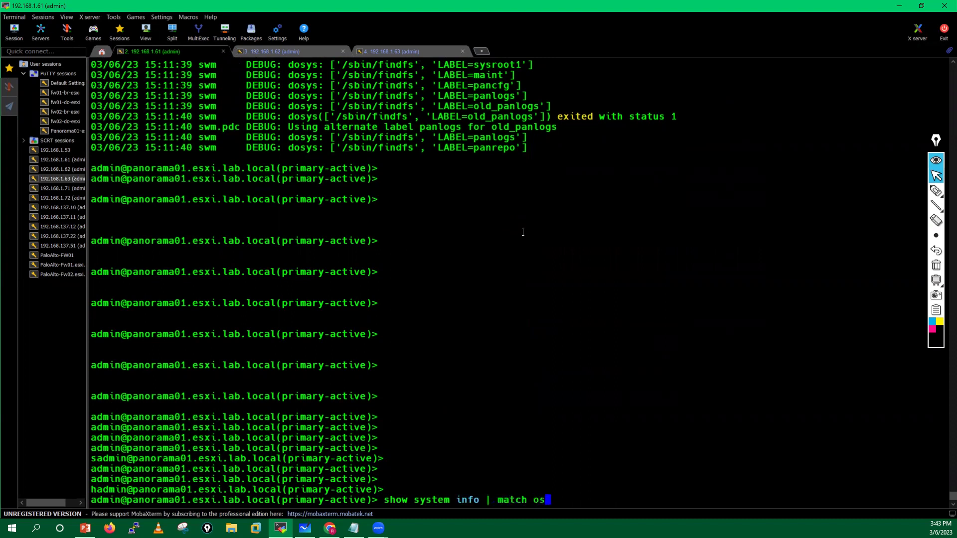
key(Return)
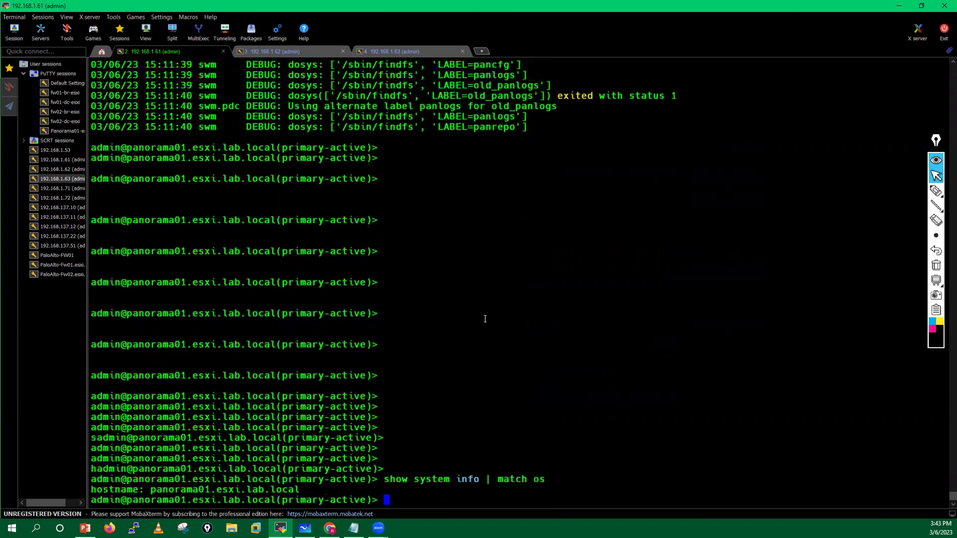
key(Return)
key(Return)
key(Return)
key(Up)
key(BackSpace)
key(BackSpace)
key(BackSpace)
key(BackSpace)
key(BackSpace)
key(BackSpace)
key(BackSpace)
key(BackSpace)
key(BackSpace)
key(BackSpace)
key(BackSpace)
key(Return)
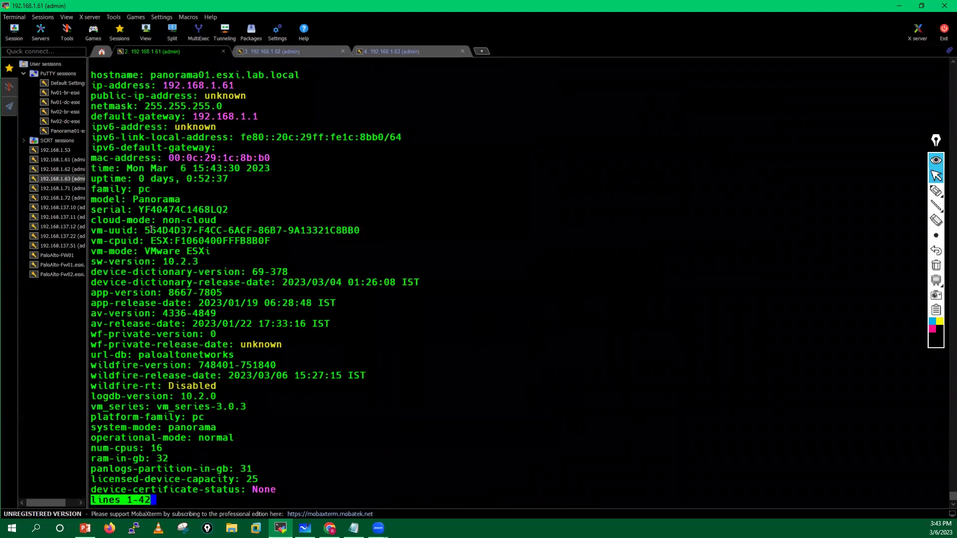
key(space)
drag(94, 252, 198, 252)
click(459, 300)
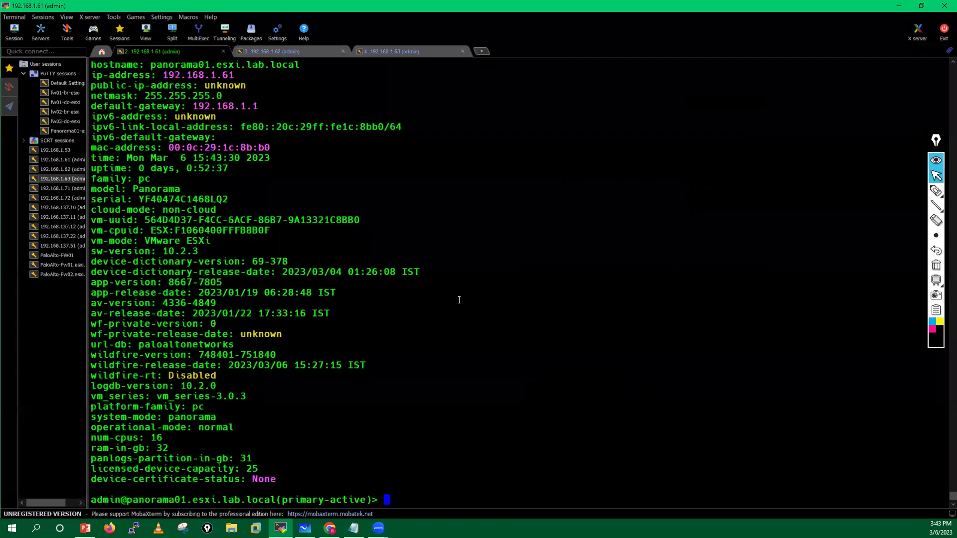
Run 'show system info | match sw' on panorama01 and panorama02, both reporting 10.2.3.
text(show system info | match )
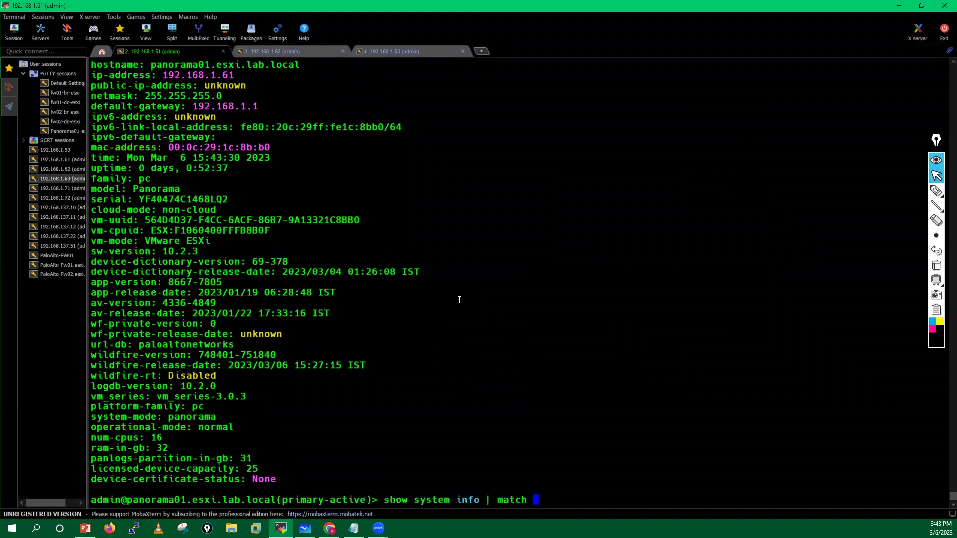
text(s)
text(w)
key(Return)
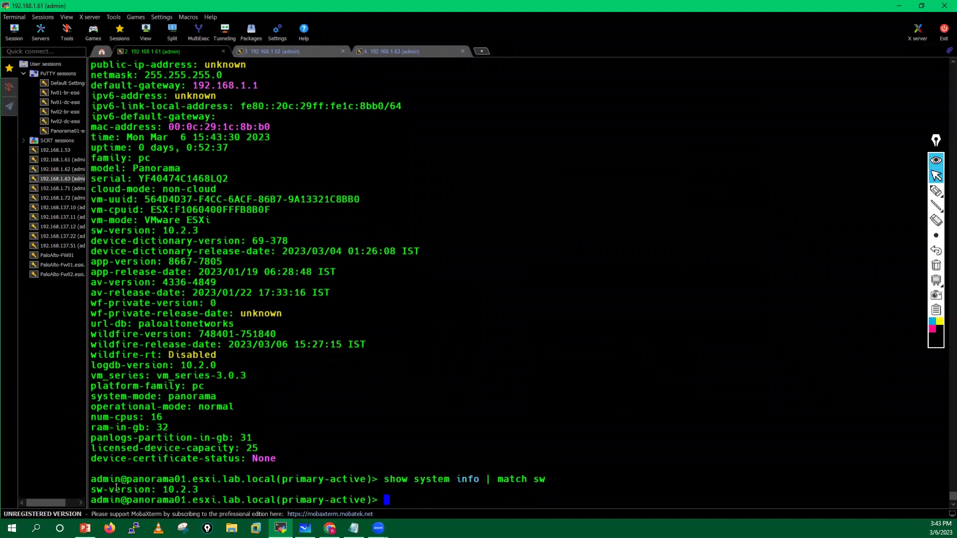
drag(91, 492, 198, 491)
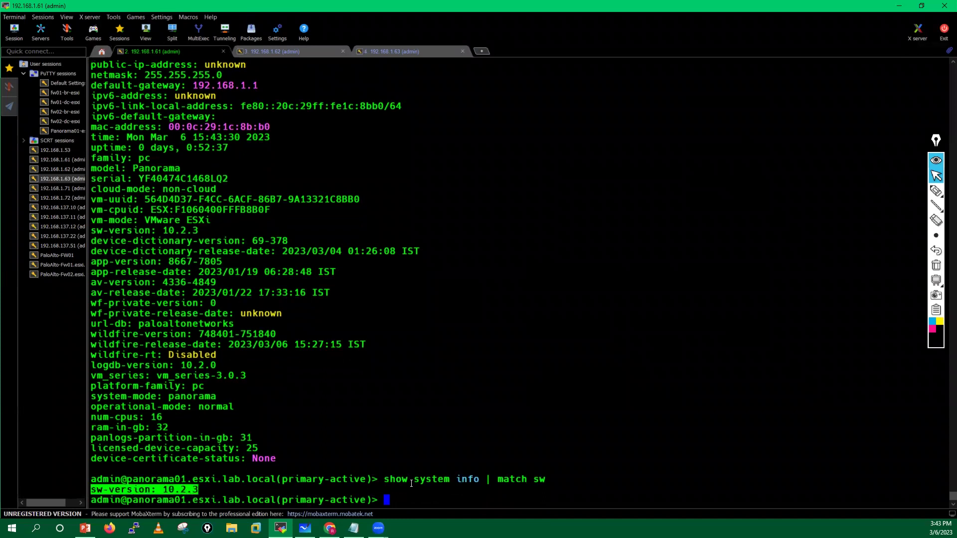
drag(383, 480, 540, 481)
key(ctrl+c)
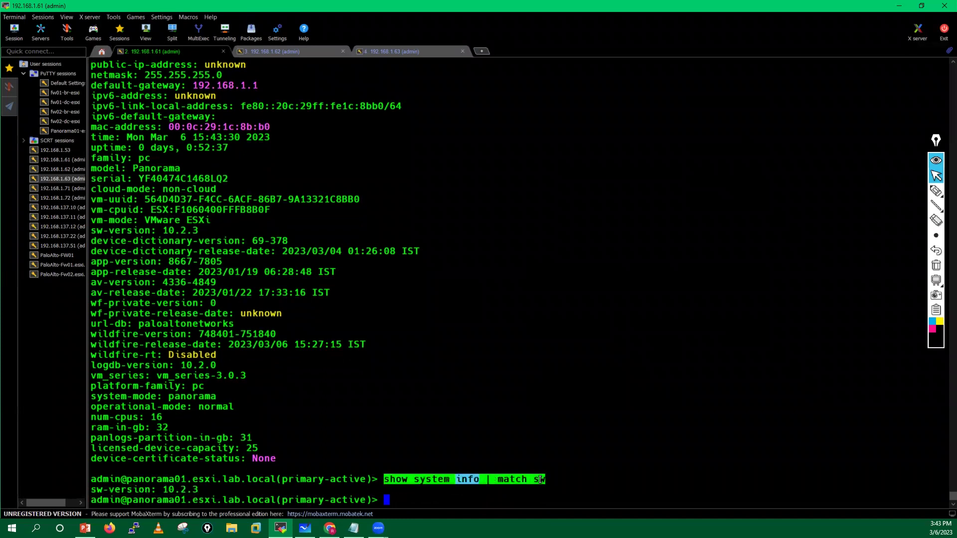
click(274, 51)
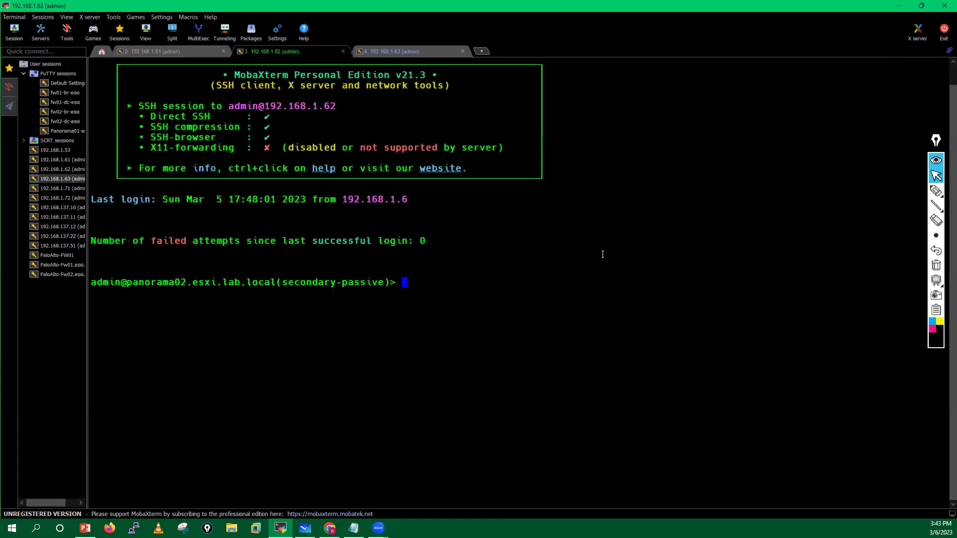
right_click(603, 254)
key(Return)
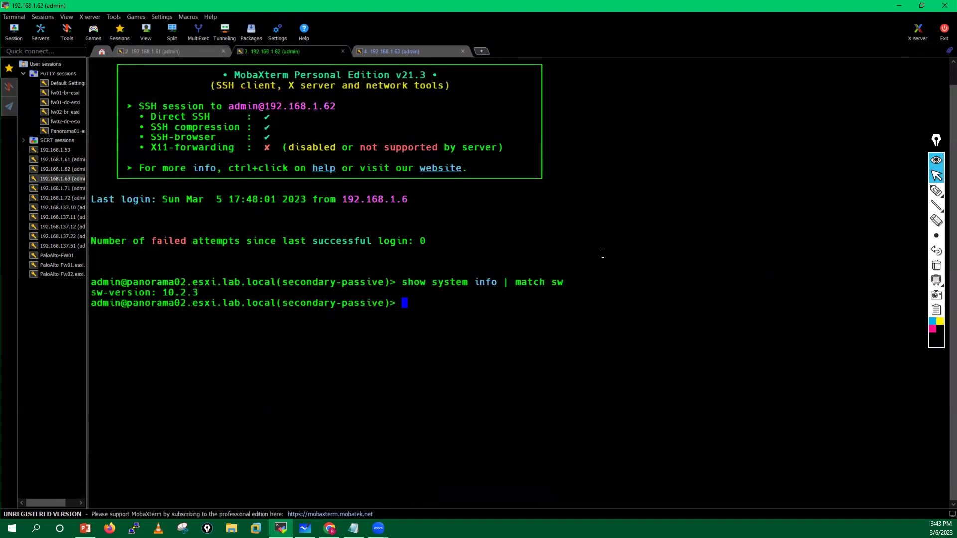
key(Return)
key(Return)
key(Return)
key(Return)
key(Return)
key(Return)
key(Return)
key(Return)
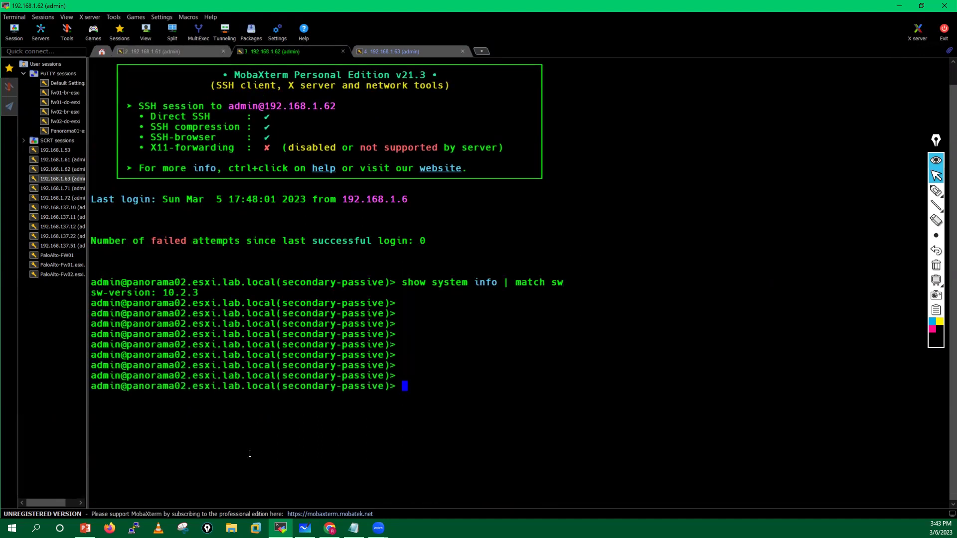
click(330, 528)
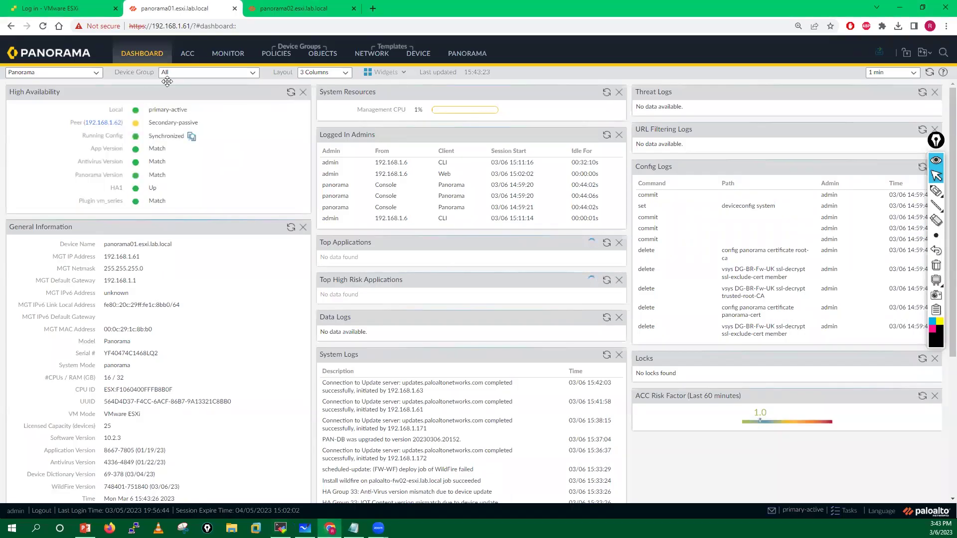
Compare the panorama02 and panorama01 dashboards, highlighting software version 10.2.3 on panorama01.
click(288, 7)
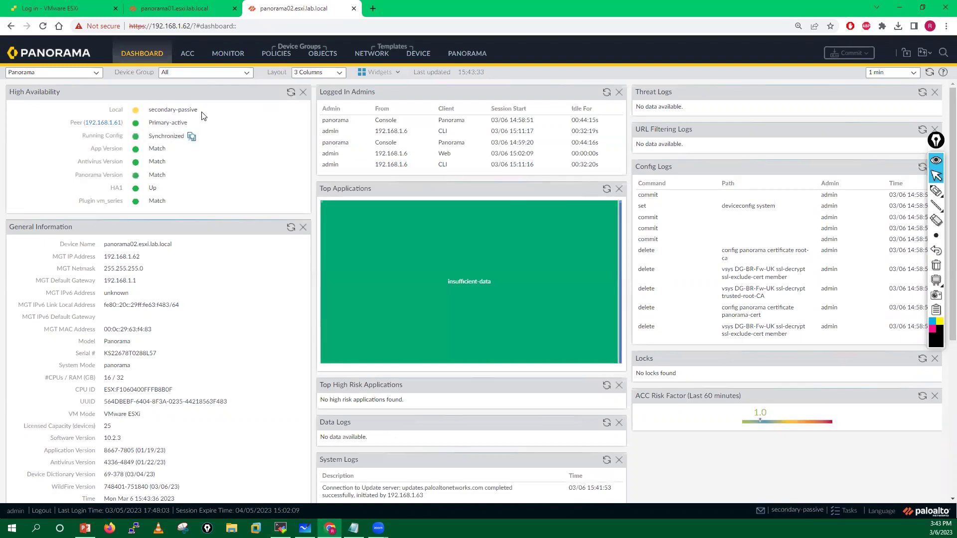
click(185, 6)
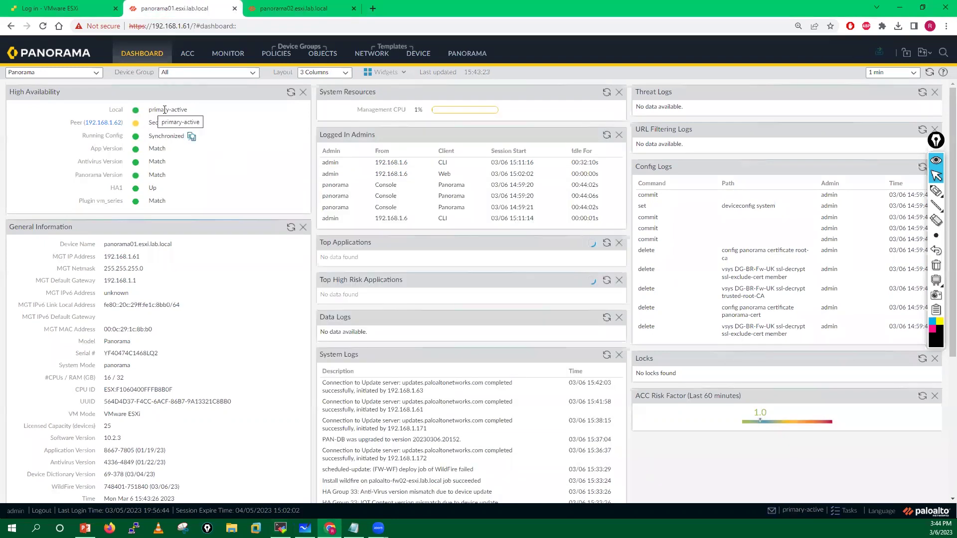
scroll(198, 348, down, 1)
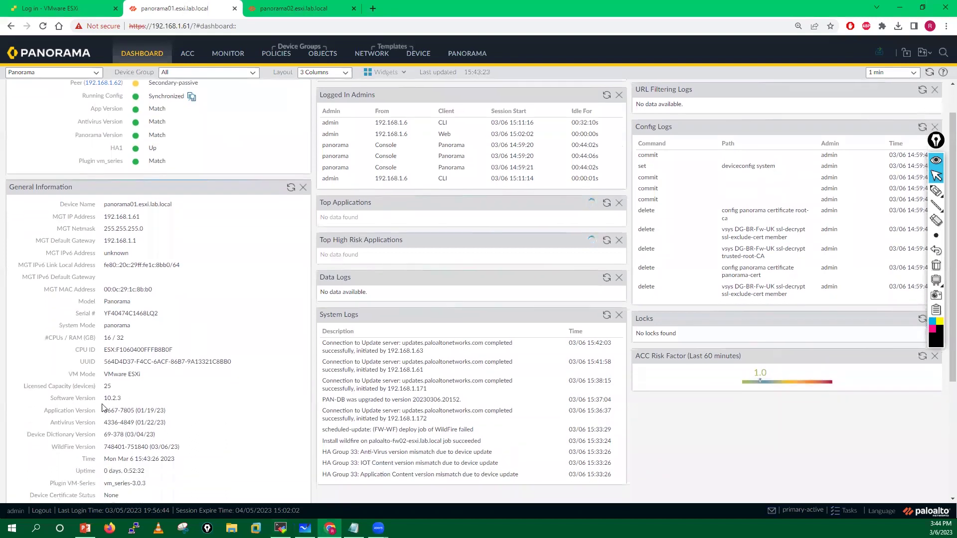
double_click(126, 399)
scroll(249, 258, up, 1)
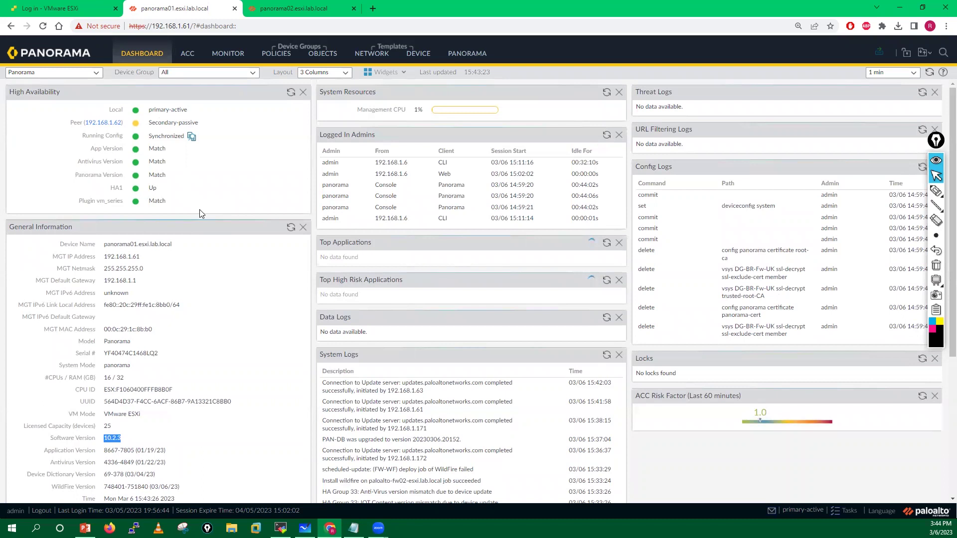
click(467, 55)
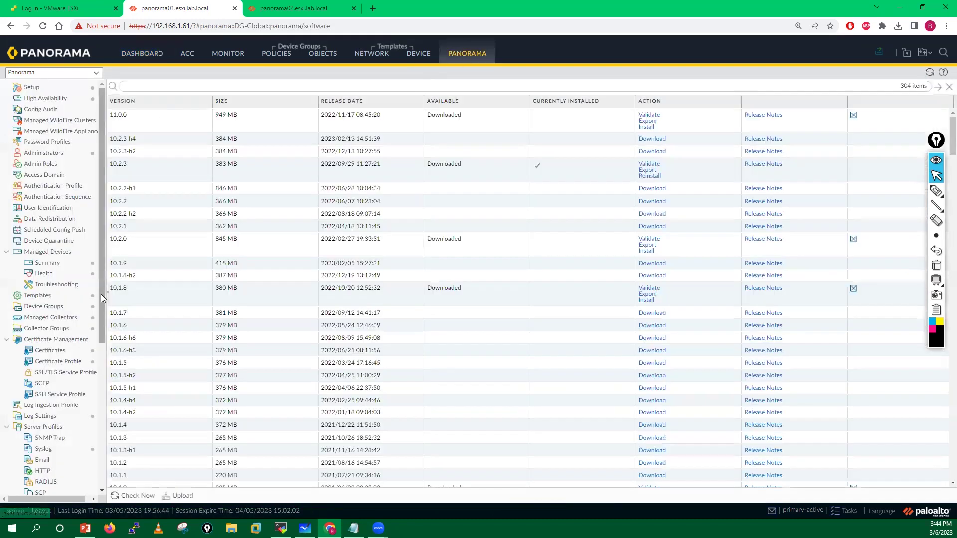
Review the Software list with 11.0.0 downloaded, then check the Setup management interface settings.
scroll(103, 382, down, 1)
scroll(103, 382, down, 3)
click(40, 430)
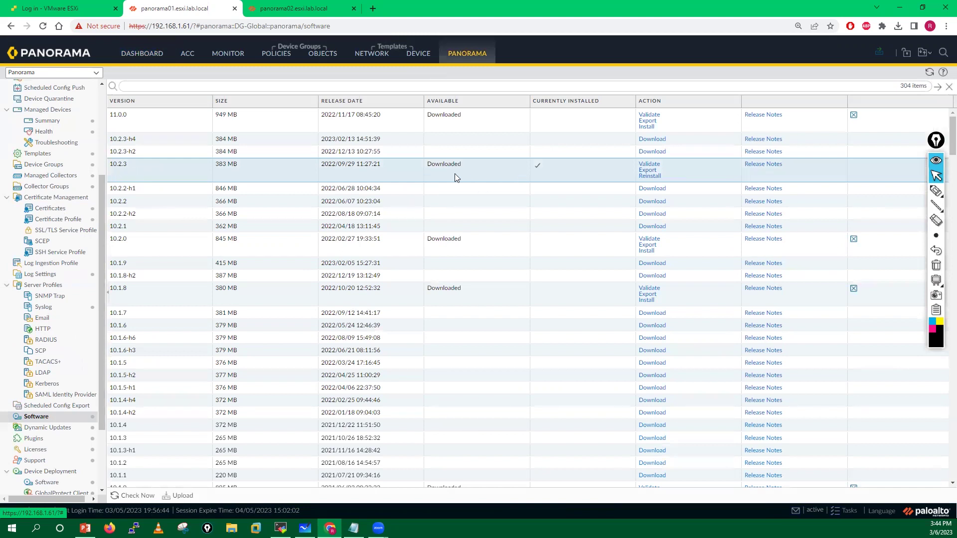
click(132, 121)
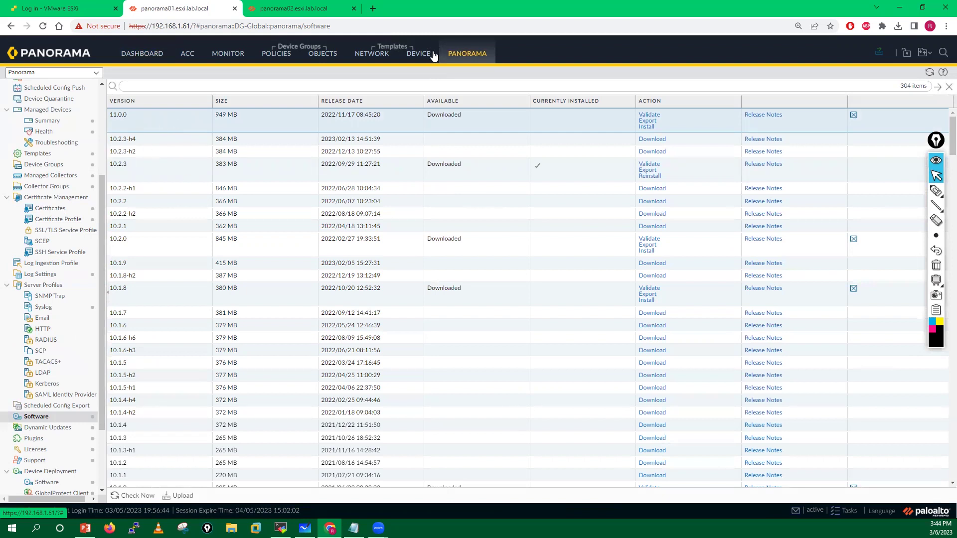
scroll(59, 92, up, 3)
click(58, 89)
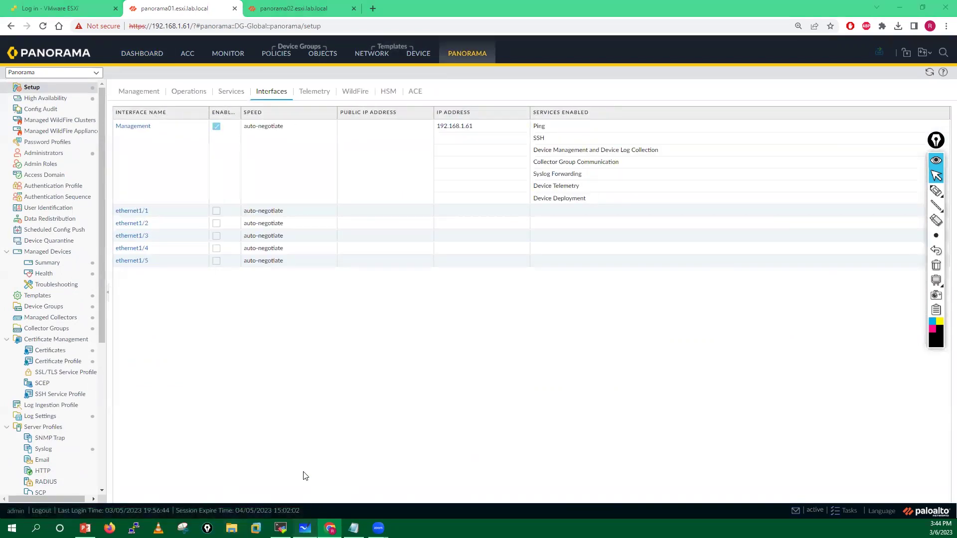
click(305, 528)
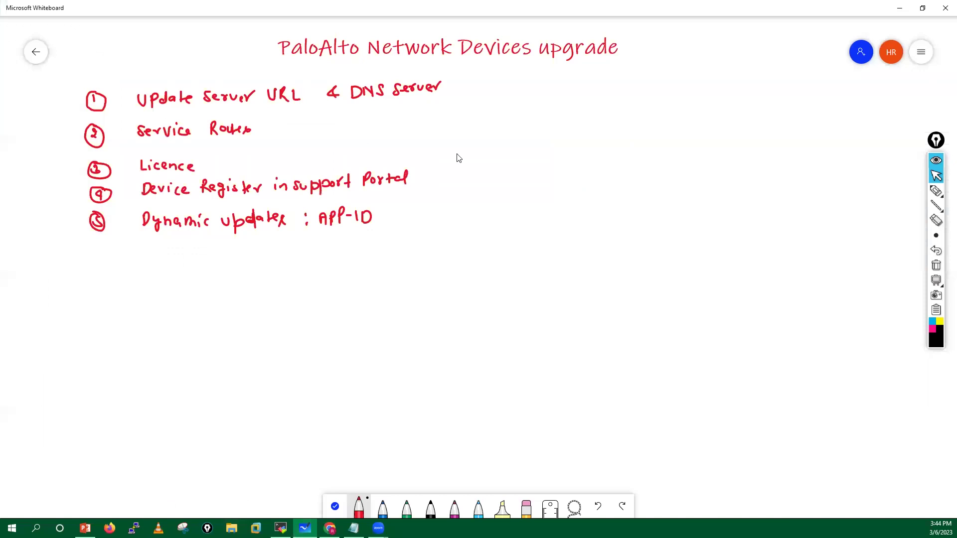
Mark DNS Server and Update Server URL on the checklist, then clear the ink marks.
click(936, 191)
mouse_move(391, 73)
mouse_down()
mouse_move(359, 75)
mouse_move(371, 124)
mouse_move(462, 82)
mouse_move(384, 69)
mouse_up()
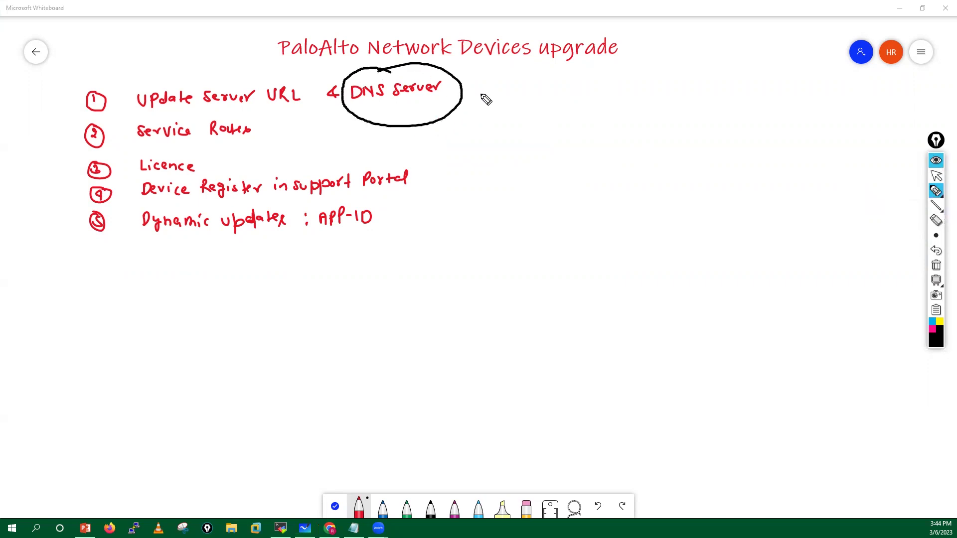
mouse_move(474, 86)
mouse_down()
mouse_move(512, 86)
mouse_move(494, 106)
mouse_up()
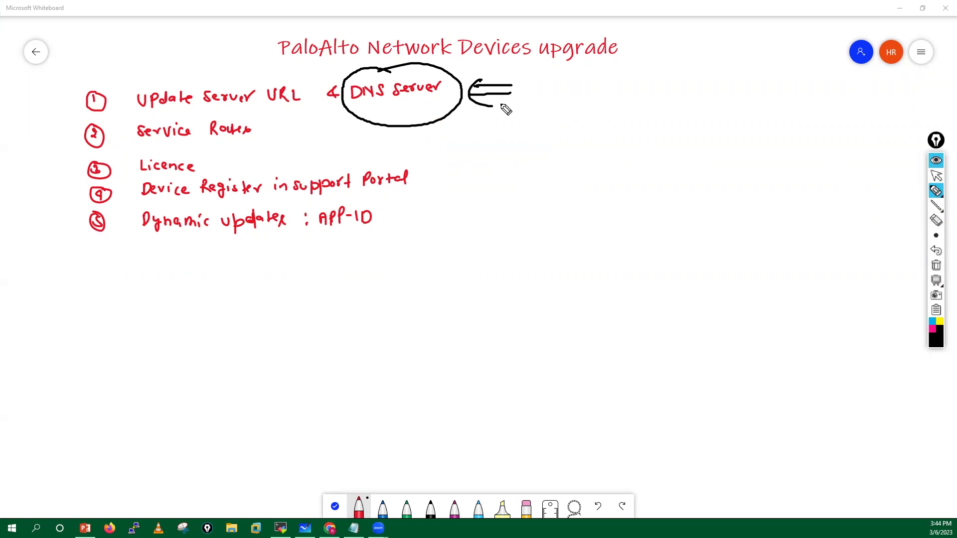
mouse_move(146, 83)
mouse_down()
mouse_move(131, 94)
mouse_move(306, 71)
mouse_move(132, 119)
mouse_up()
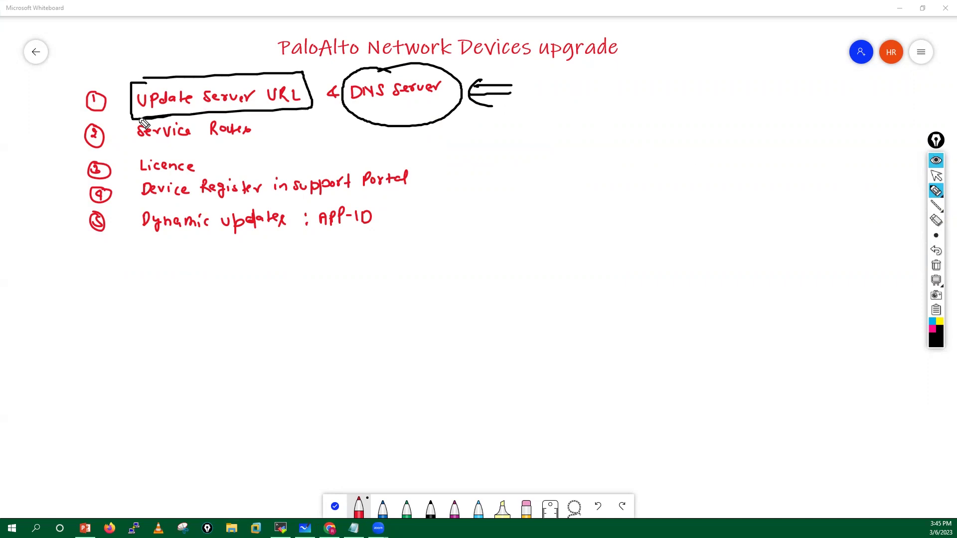
click(937, 265)
click(932, 177)
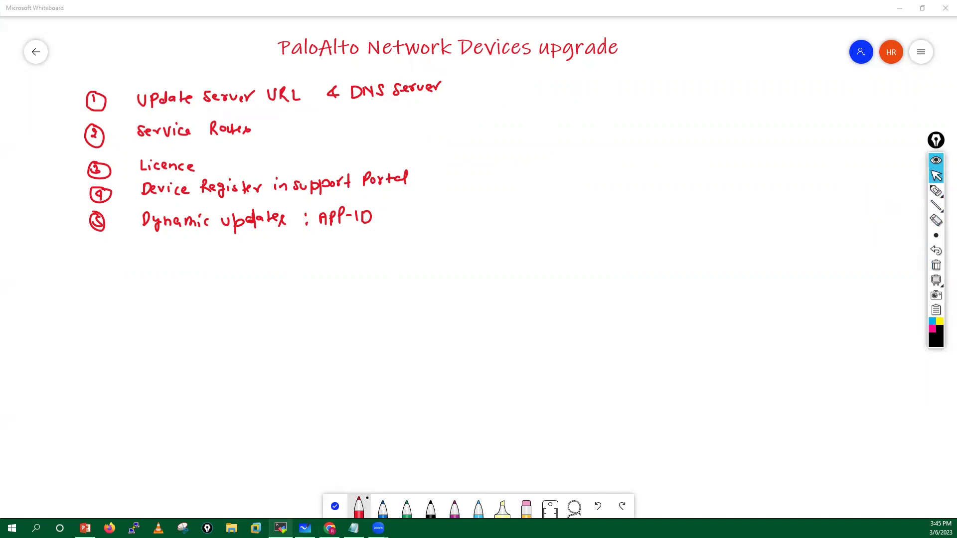
key(alt+Tab)
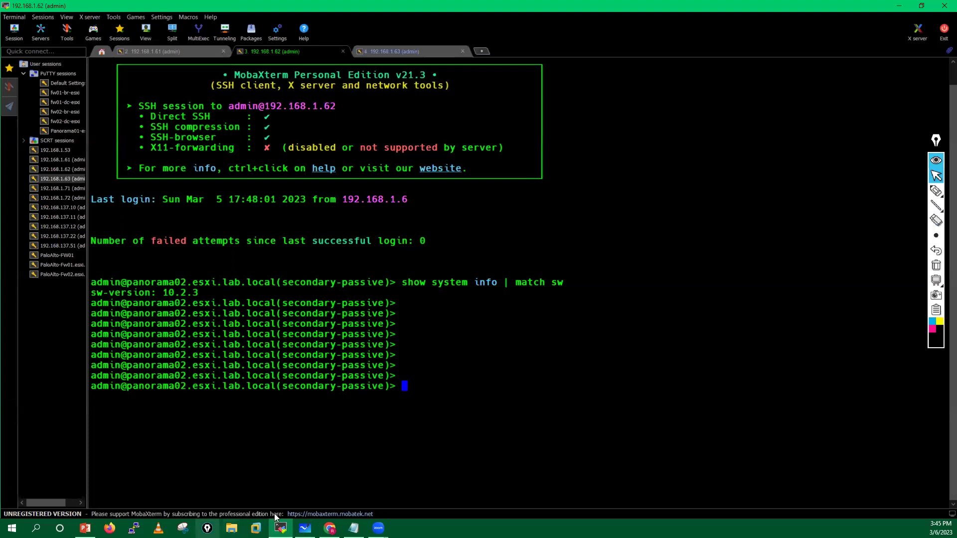
List the 'show device' subcommands with Tab completion on panorama02's CLI, then clear the line.
key(Return)
key(Return)
key(Return)
key(Return)
key(Return)
key(Return)
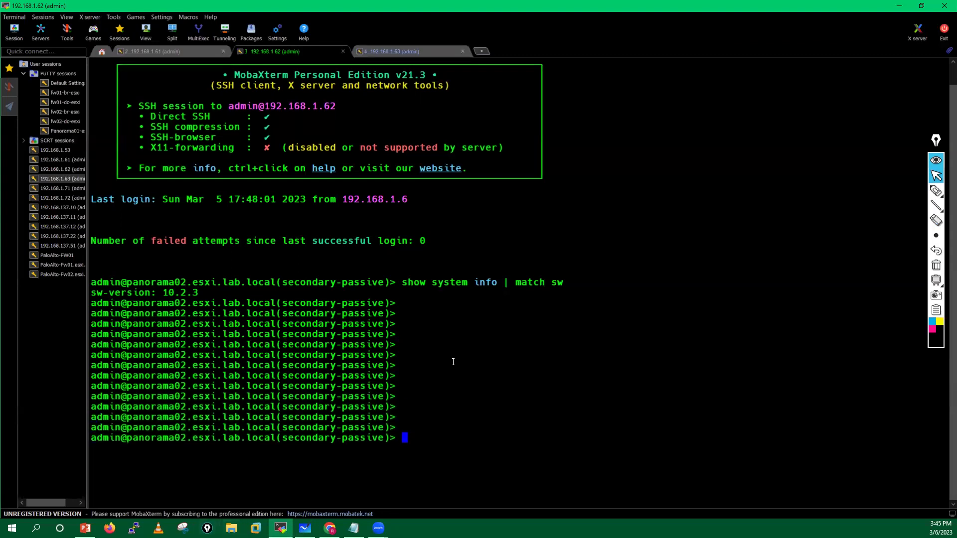
text(show d)
text(evice)
text(s)
key(BackSpace)
key(BackSpace)
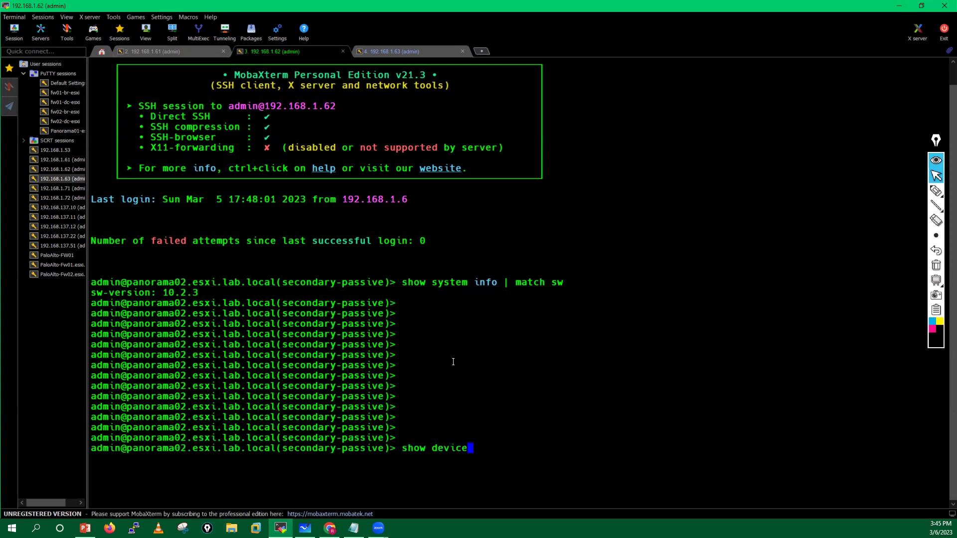
key(Tab)
key(BackSpace)
key(BackSpace)
key(BackSpace)
key(BackSpace)
key(BackSpace)
key(BackSpace)
key(BackSpace)
key(BackSpace)
key(BackSpace)
key(BackSpace)
key(BackSpace)
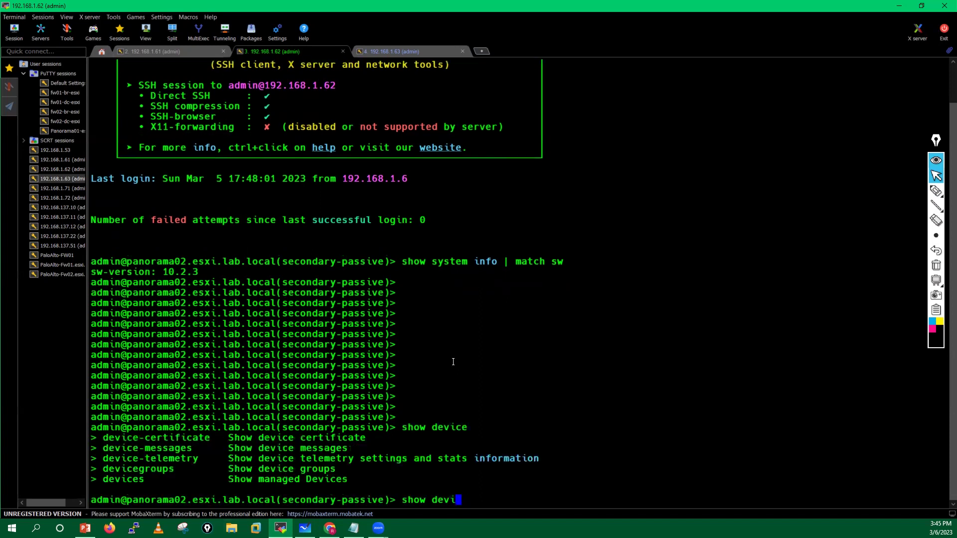
key(Return)
key(Return)
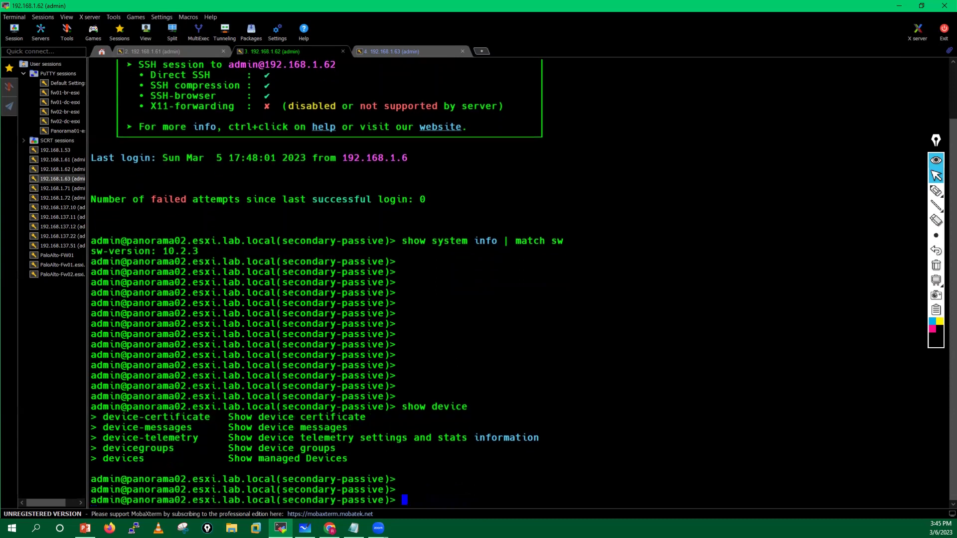
click(329, 528)
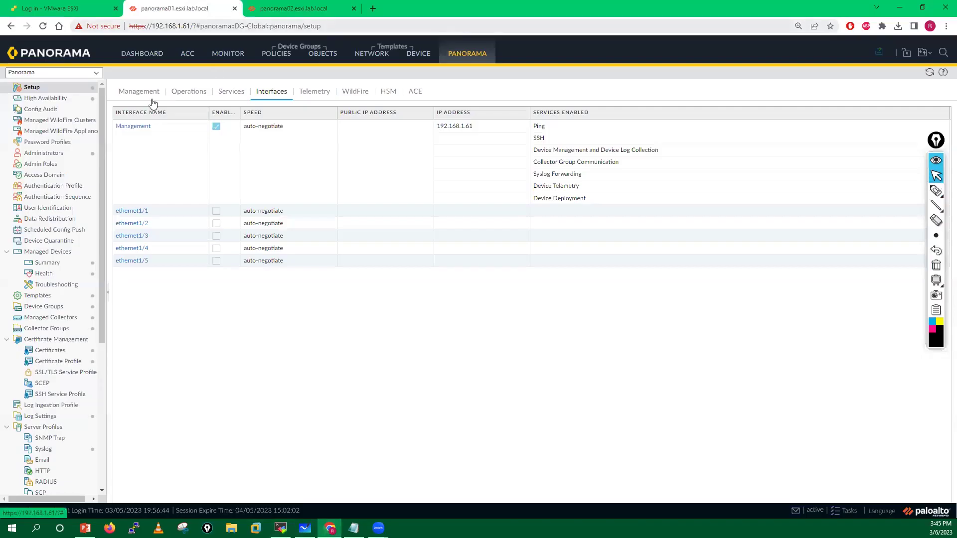
Open the Panorama Setup Services settings for editing.
click(128, 95)
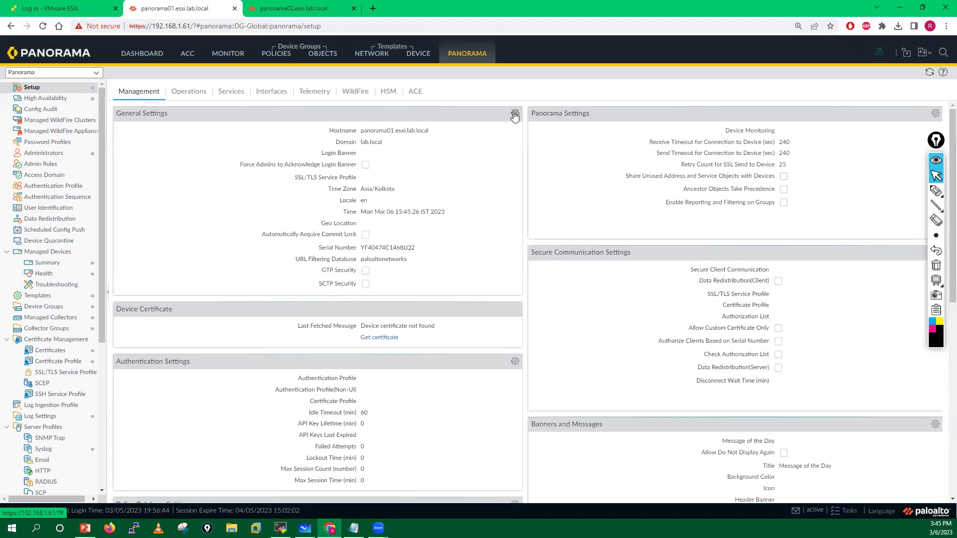
click(185, 94)
click(230, 92)
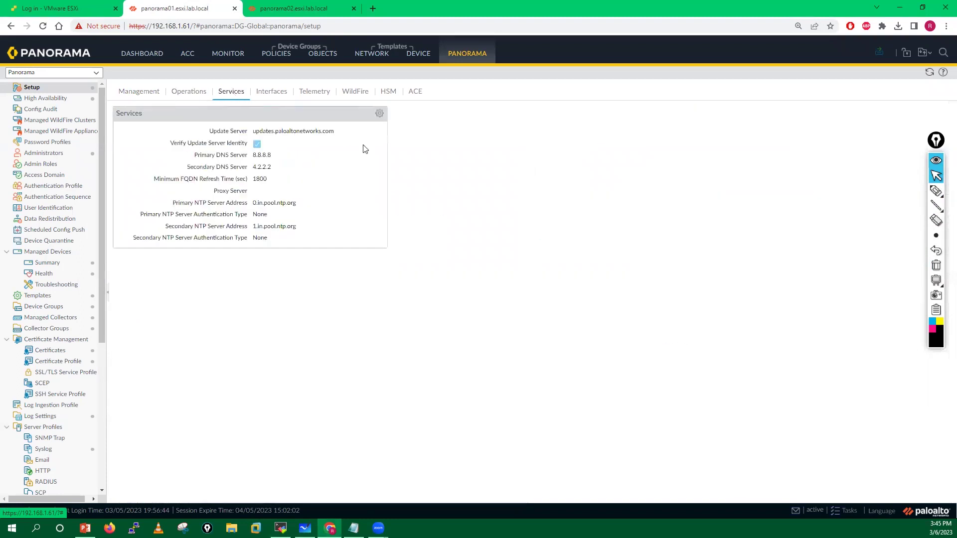
click(379, 114)
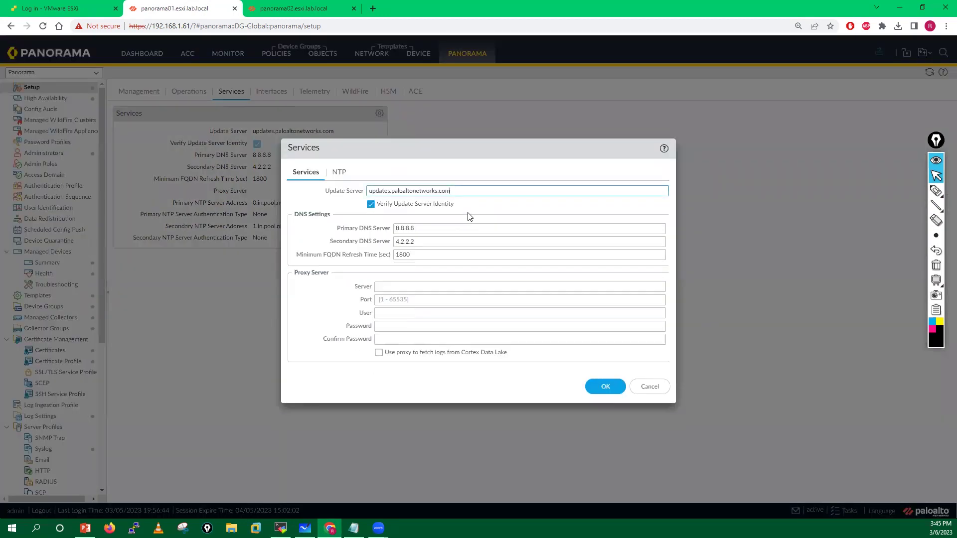
Circle the Update Server field and the DNS server values on screen, then clear the annotations.
click(937, 191)
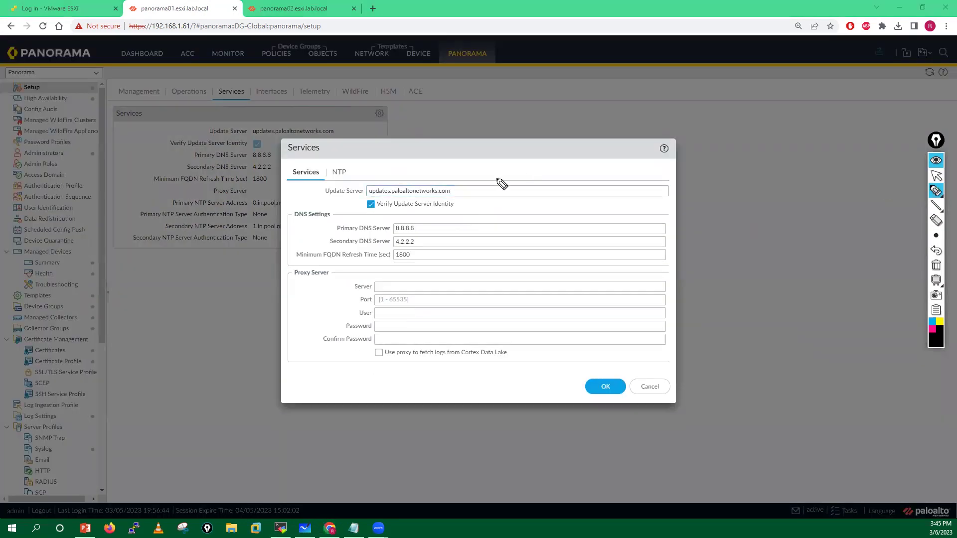
mouse_move(391, 185)
mouse_down()
mouse_move(366, 185)
mouse_move(374, 212)
mouse_move(459, 213)
mouse_move(418, 174)
mouse_up()
drag(414, 170, 438, 168)
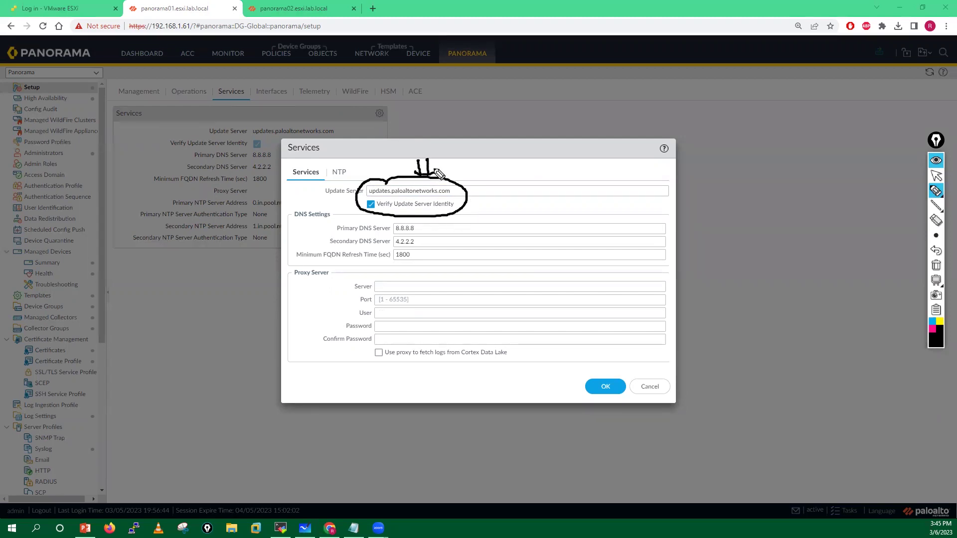
mouse_move(408, 220)
mouse_down()
mouse_move(392, 252)
mouse_move(406, 225)
mouse_up()
click(937, 265)
click(936, 175)
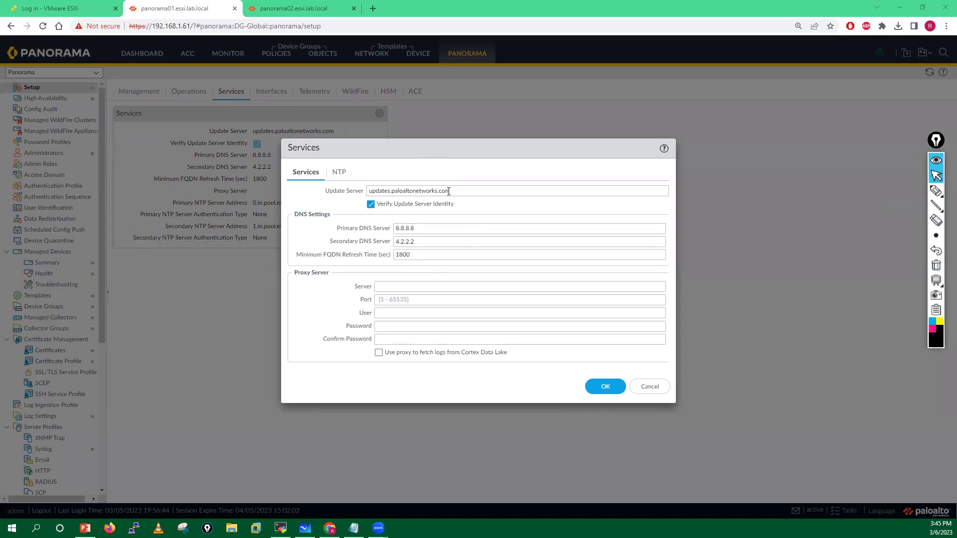
Copy the updates.paloaltonetworks.com address and start a 'ping host' command in MobaXterm.
drag(449, 191, 372, 194)
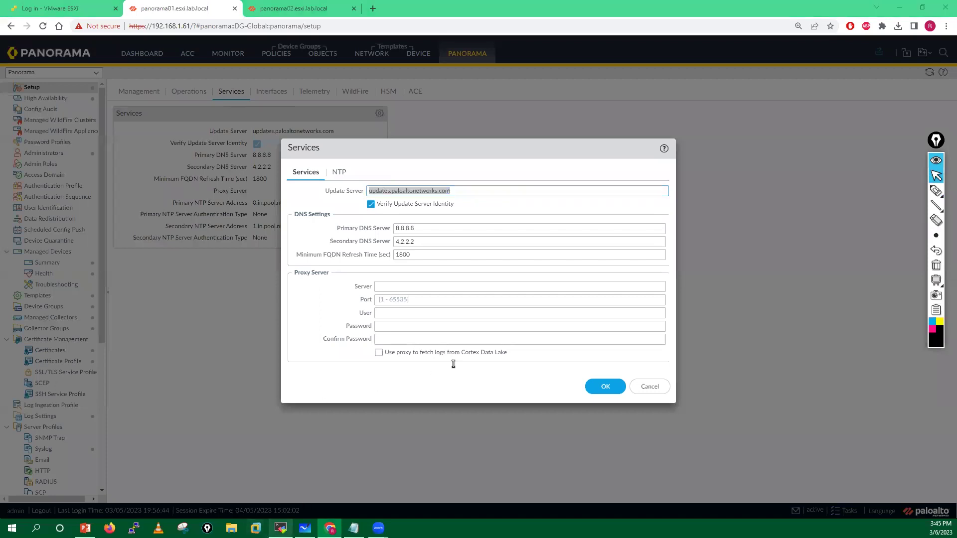
key(alt+Tab)
key(Return)
key(Return)
key(Return)
key(Return)
key(Return)
key(Return)
key(Return)
text(ping host)
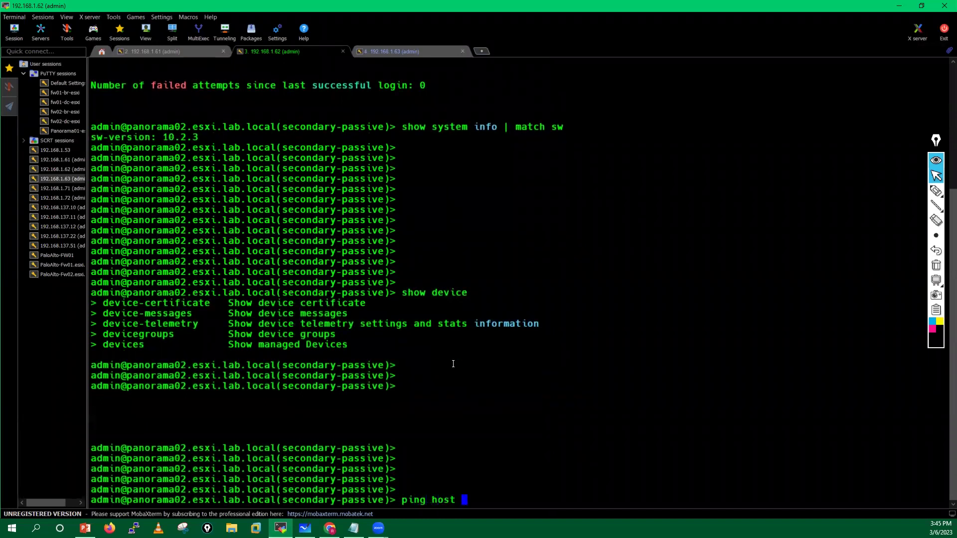
Ping updates.paloaltonetworks.com from panorama02 and stop it with Ctrl+C.
right_click(538, 427)
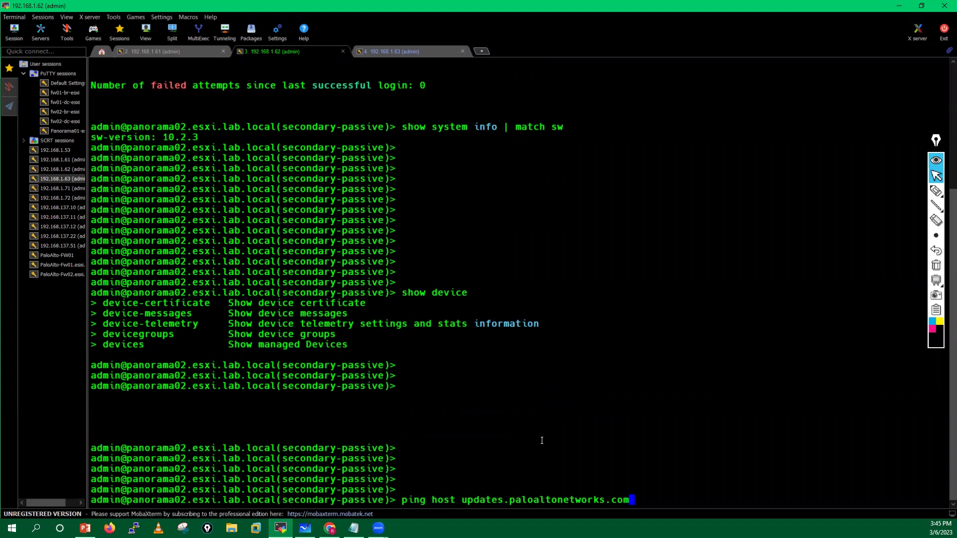
key(Return)
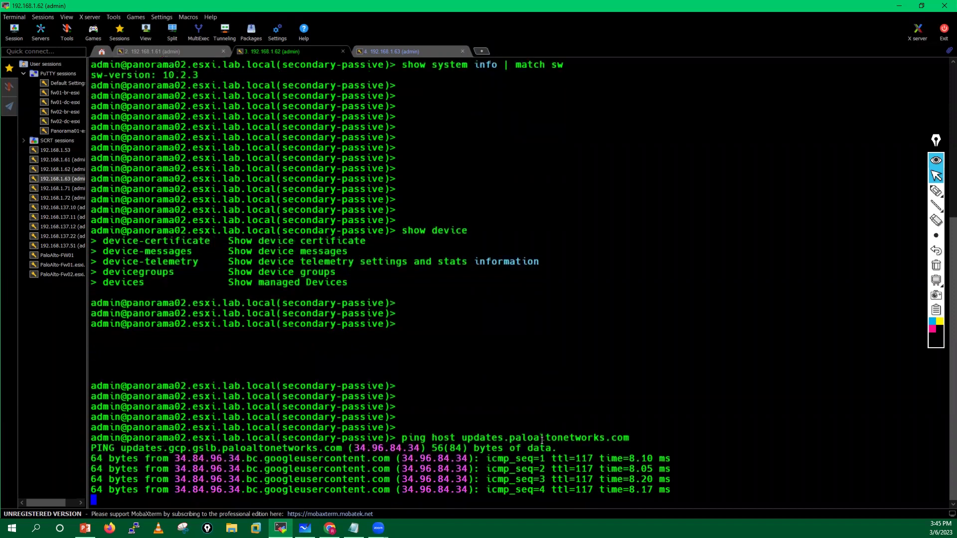
key(ctrl+c)
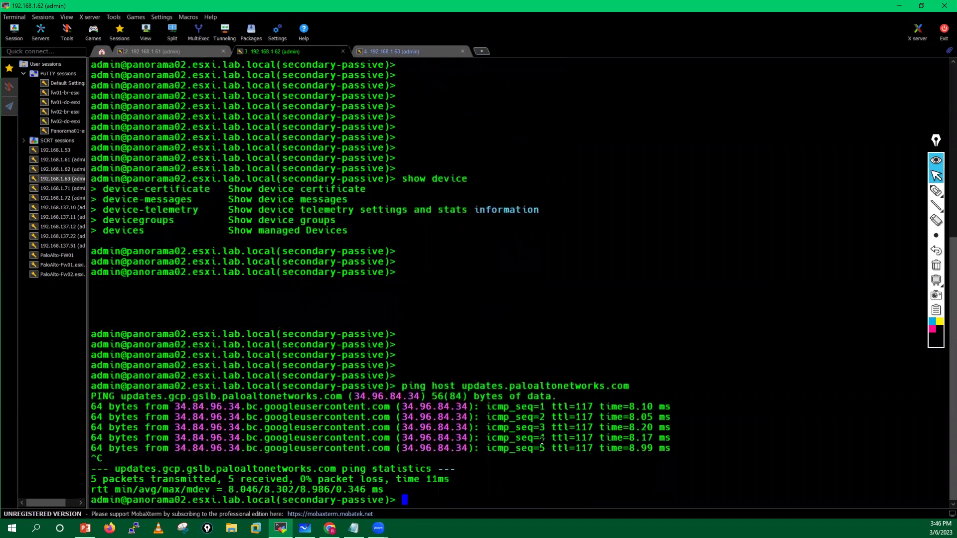
Repeat the ping to updates.paloaltonetworks.com from panorama01 and show its 0% loss statistics.
drag(402, 387, 629, 387)
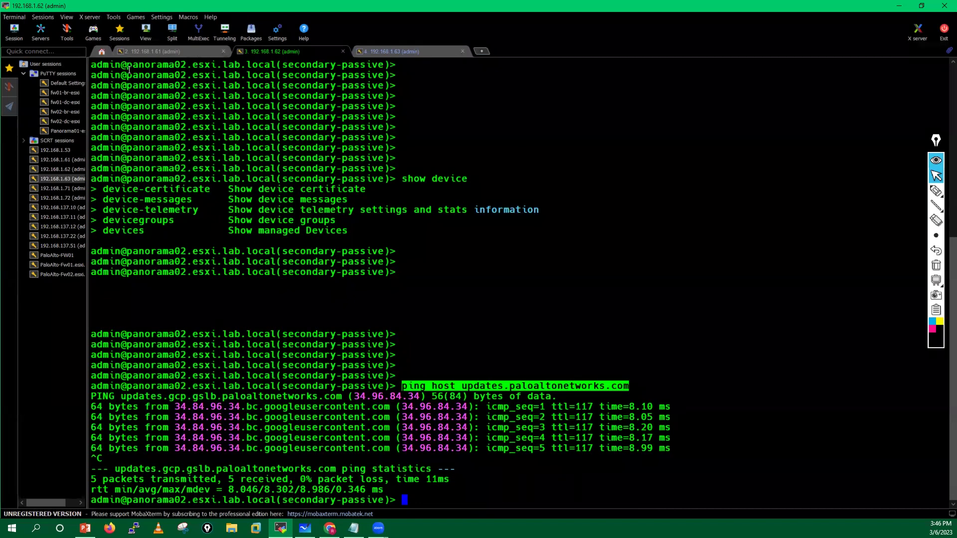
click(145, 51)
right_click(457, 326)
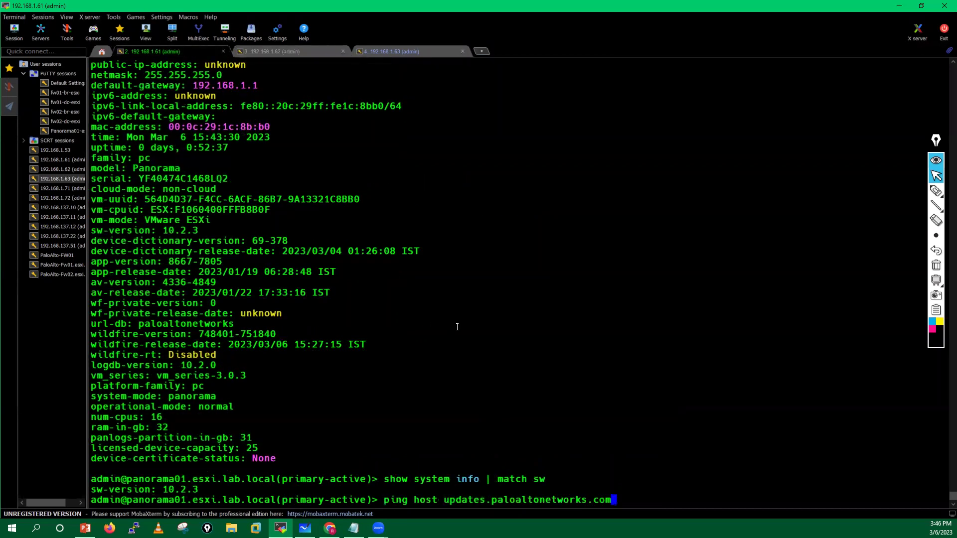
key(Return)
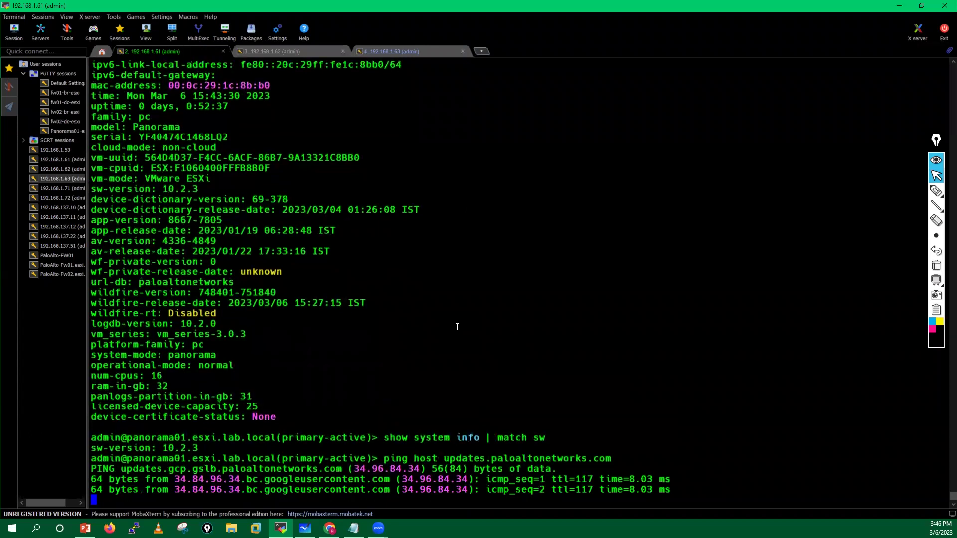
key(ctrl+c)
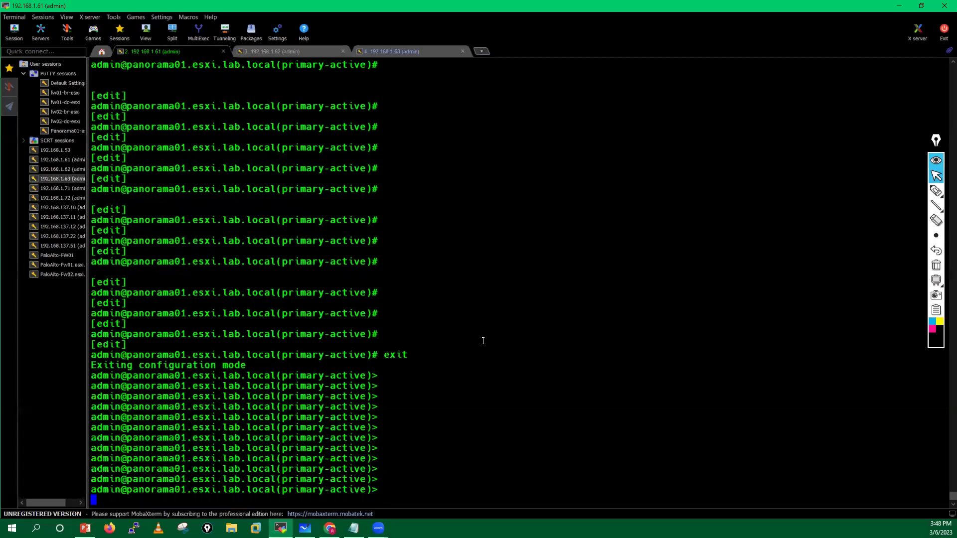
In configuration mode, run 'show deviceconfig system dlsrvr', confirming interface mgmt.
text(configure)
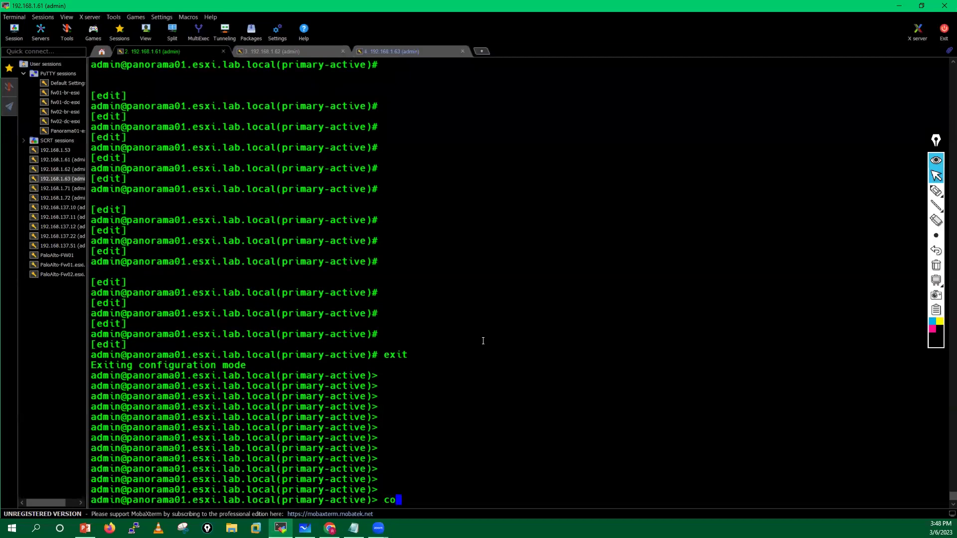
key(Return)
key(Return)
key(Return)
key(Return)
key(Return)
text(show device)
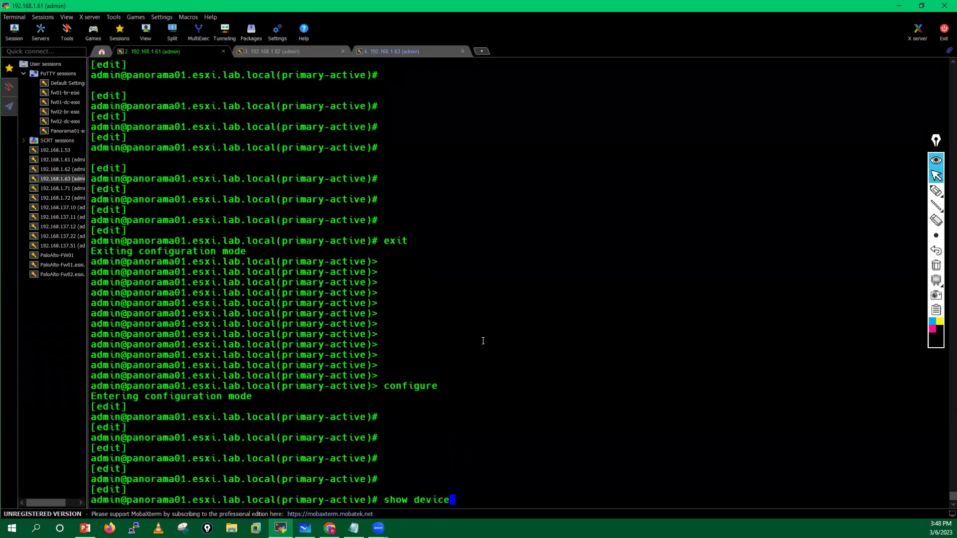
key(Tab)
text(config)
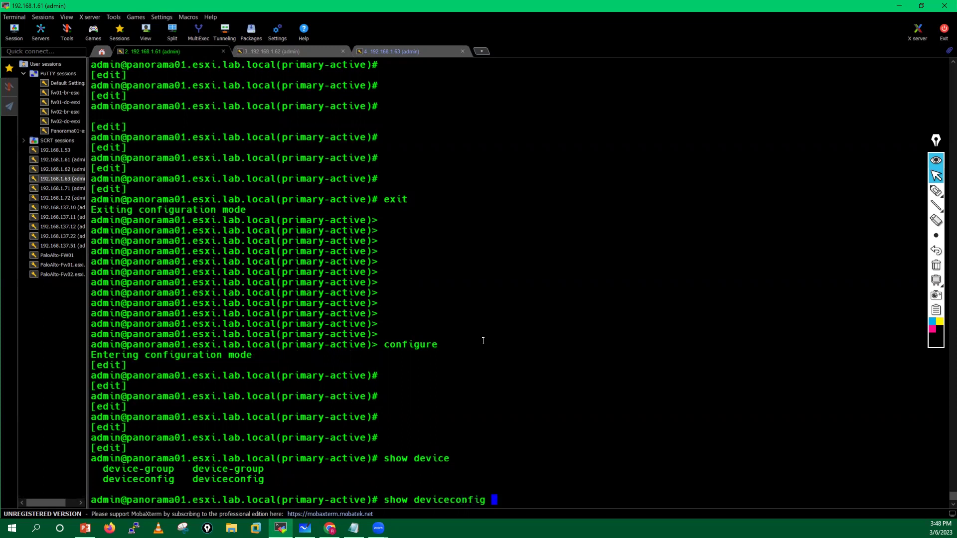
key(Tab)
text(system)
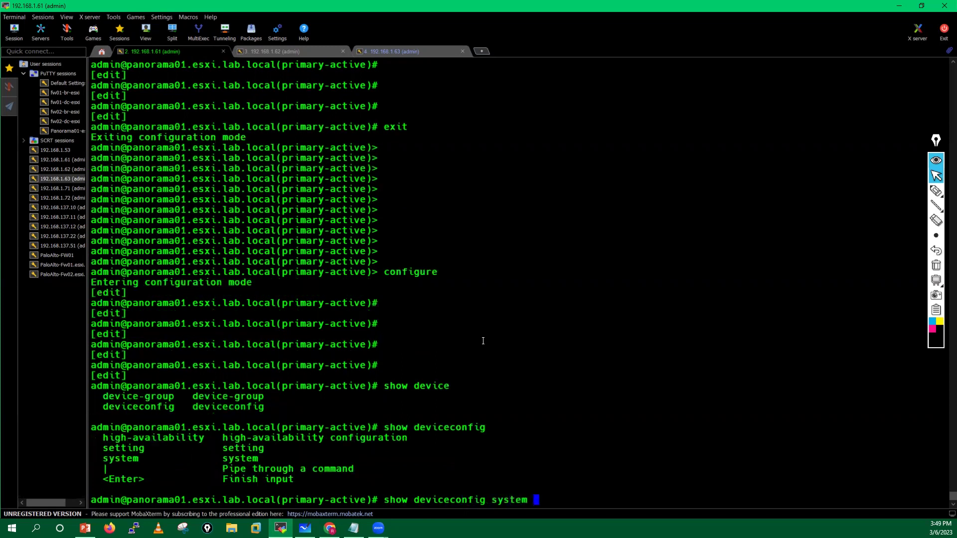
key(Tab)
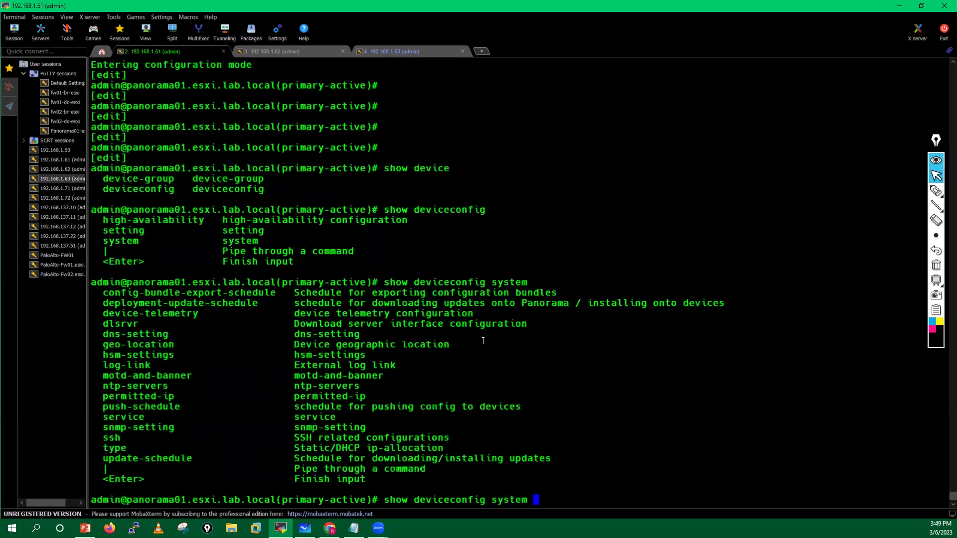
text(dlsrvr)
key(Tab)
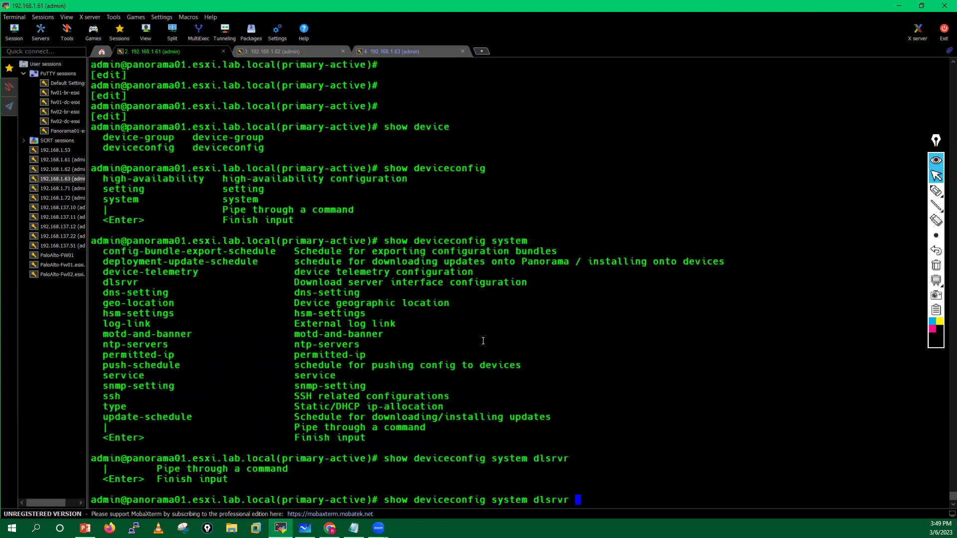
key(Return)
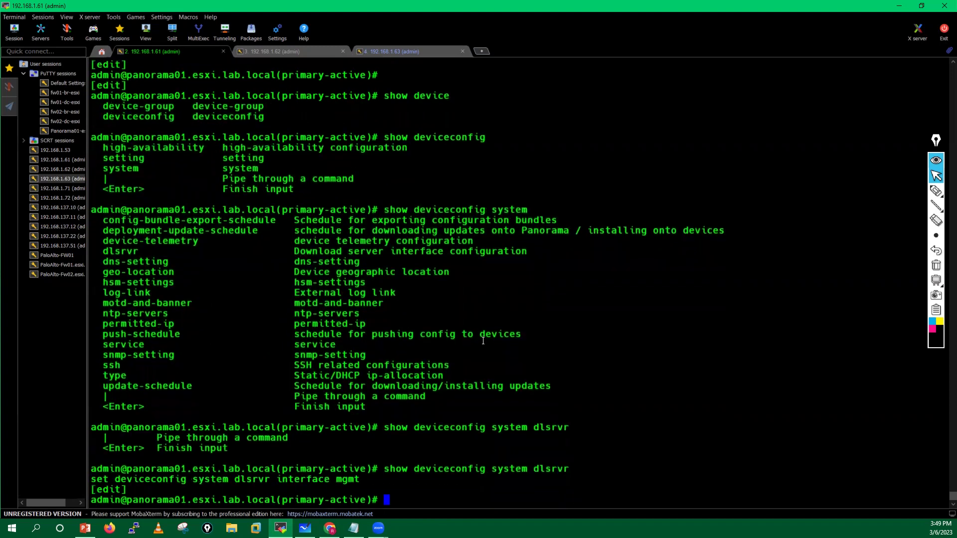
key(Return)
key(Return)
key(Return)
double_click(348, 417)
click(425, 421)
Show deviceconfig system dns-setting (8.8.8.8, 4.2.2.2) and exit configuration mode.
key(Up)
key(BackSpace)
key(BackSpace)
key(BackSpace)
key(BackSpace)
key(BackSpace)
key(BackSpace)
key(BackSpace)
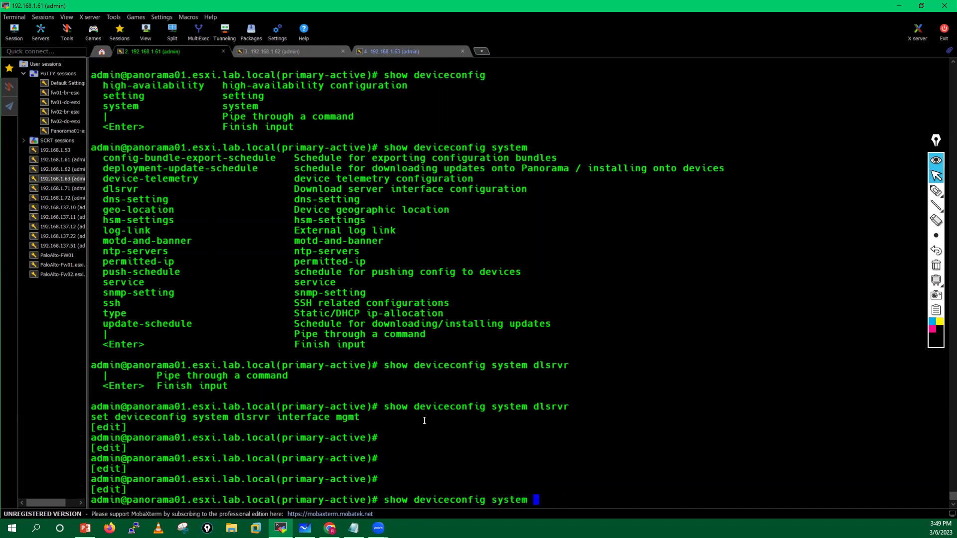
text(dns-setting)
key(question)
key(Return)
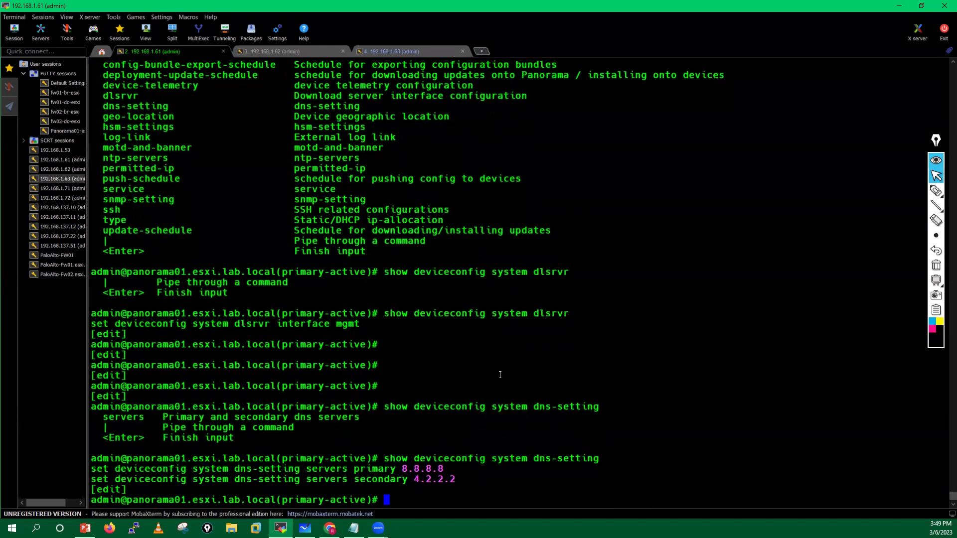
key(Return)
key(Return)
key(Return)
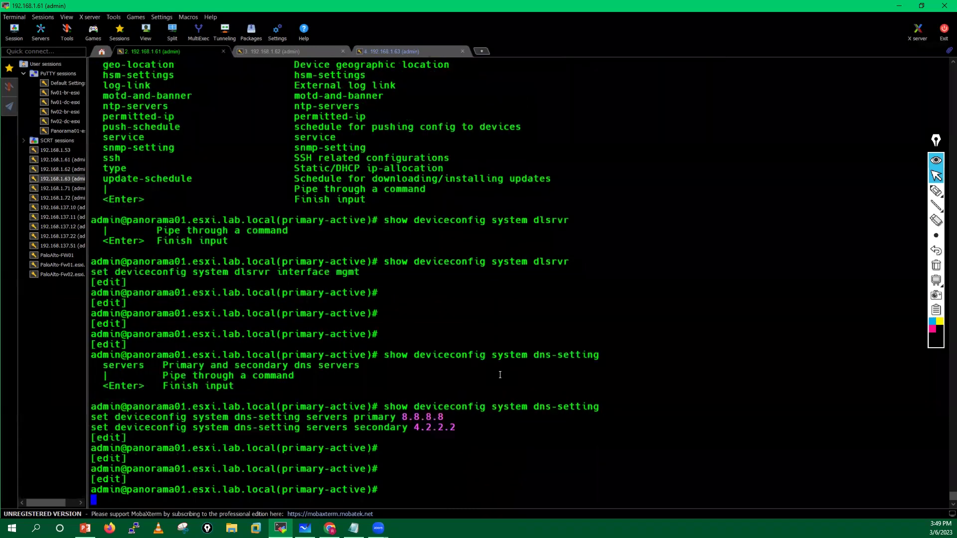
text(exit)
key(Return)
key(Return)
key(Return)
key(Return)
key(Return)
key(Return)
key(Return)
key(Return)
key(Return)
key(Return)
key(Return)
key(Return)
key(Return)
key(Return)
key(Return)
key(Return)
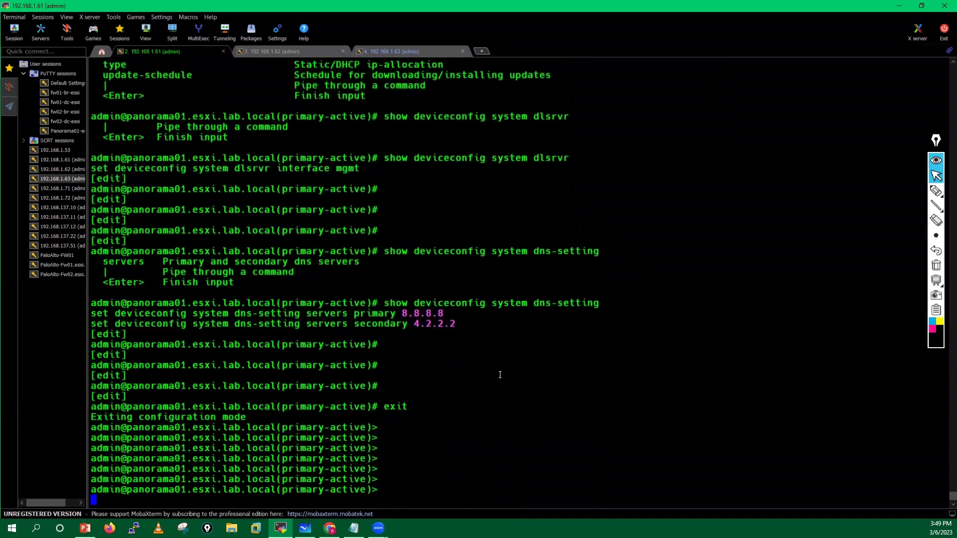
key(Return)
key(Return)
key(Return)
key(Return)
key(Return)
key(Return)
key(Return)
key(Return)
key(Return)
key(Return)
key(Return)
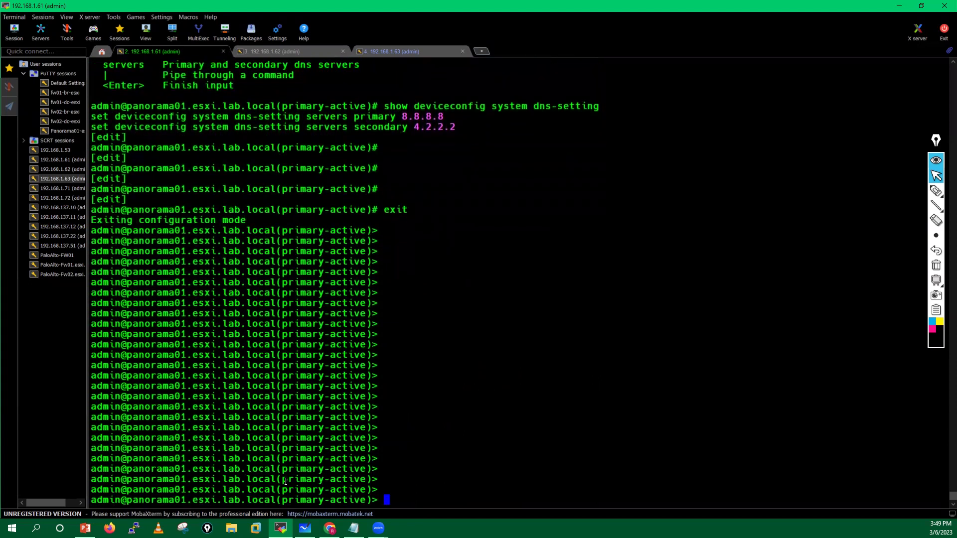
click(330, 529)
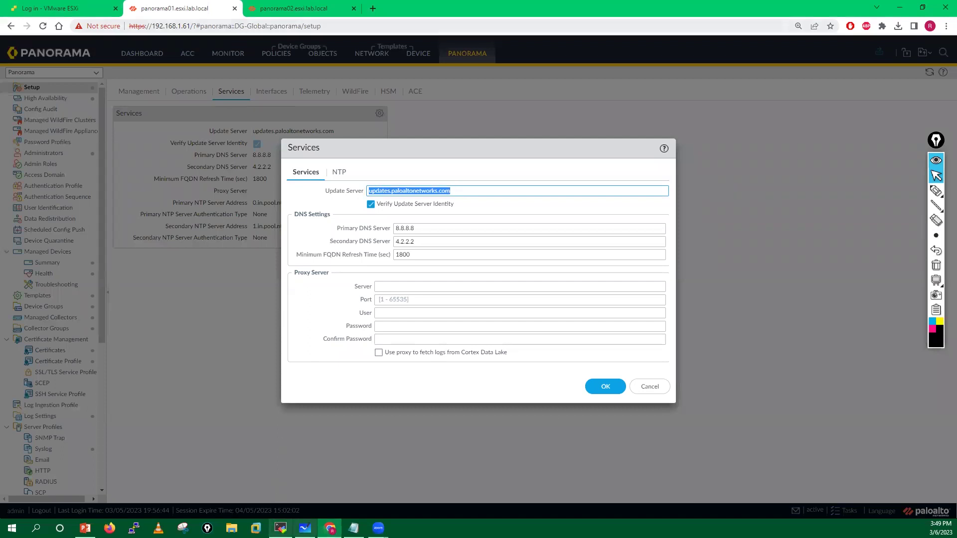
click(305, 529)
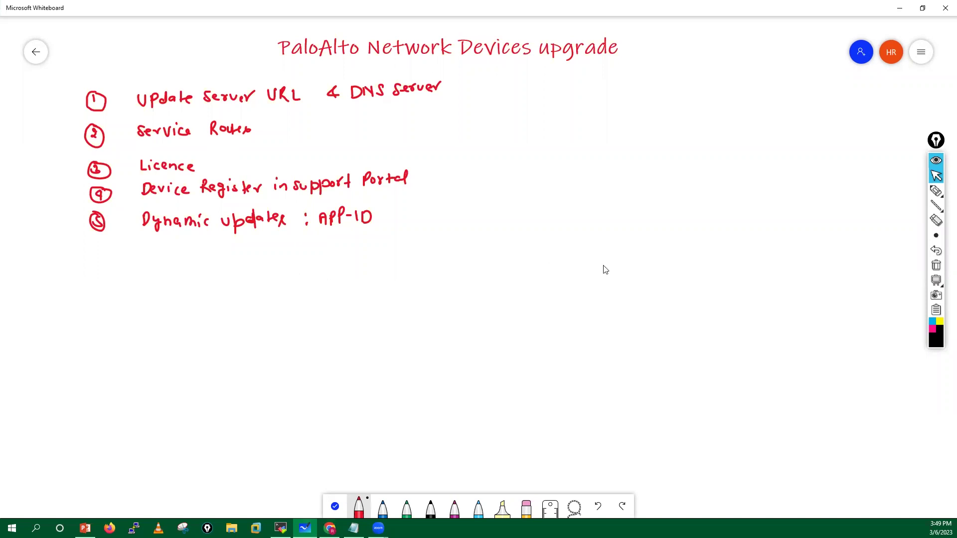
Sketch a circled mgmt label with round-trip arrows using the marker, then clear the ink.
click(937, 192)
click(890, 193)
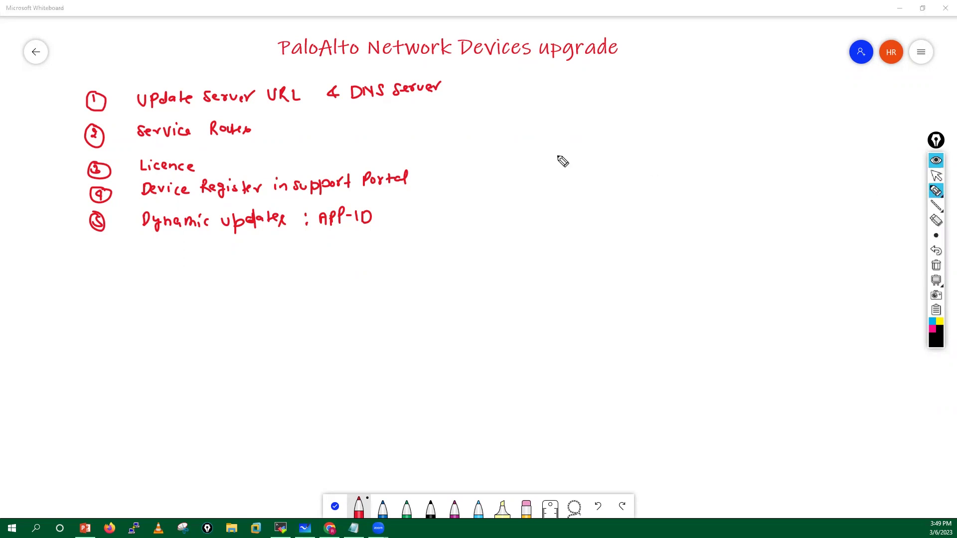
drag(500, 129, 534, 144)
mouse_move(543, 135)
mouse_down()
mouse_move(525, 118)
mouse_move(581, 128)
mouse_move(709, 116)
mouse_up()
mouse_move(690, 111)
mouse_down()
mouse_move(708, 115)
mouse_move(703, 123)
mouse_up()
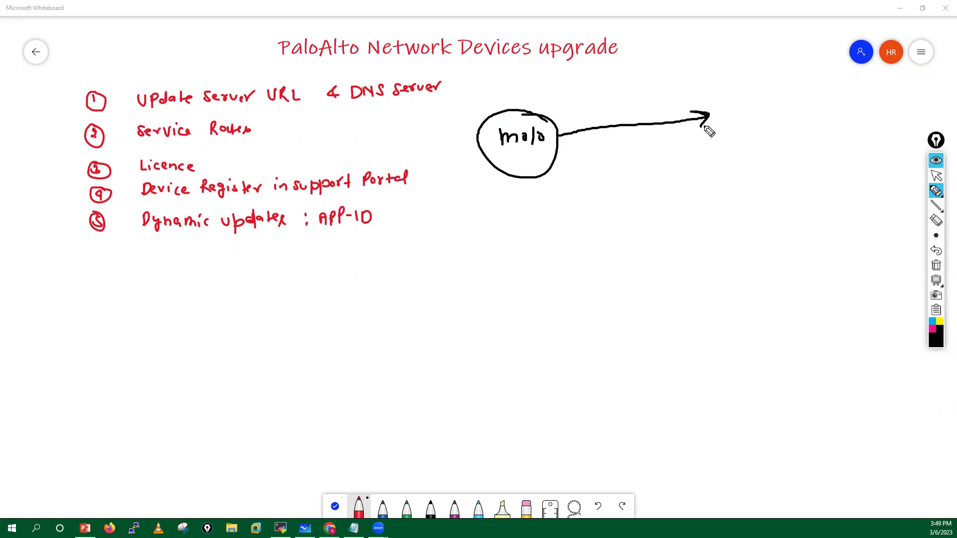
mouse_move(728, 117)
mouse_down()
mouse_move(576, 151)
mouse_move(602, 153)
mouse_up()
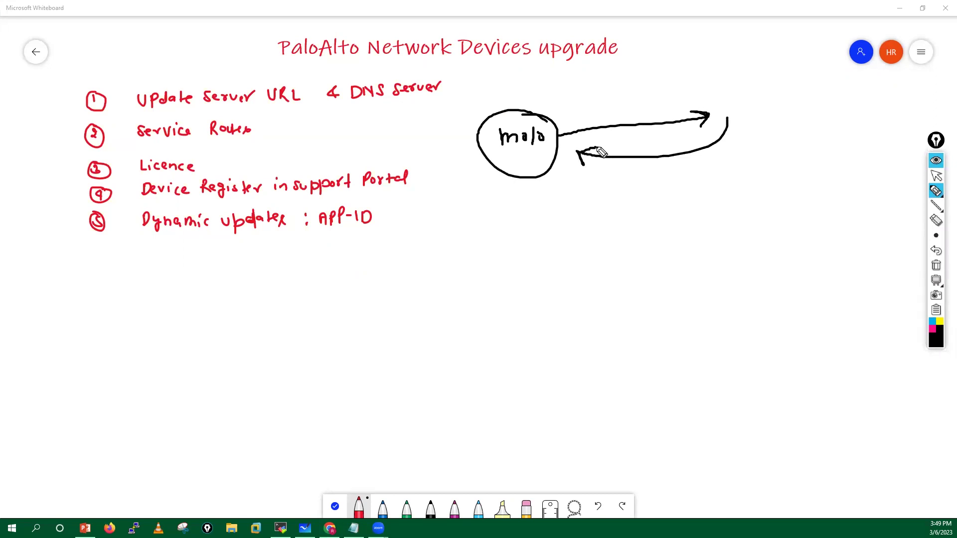
click(936, 265)
click(935, 176)
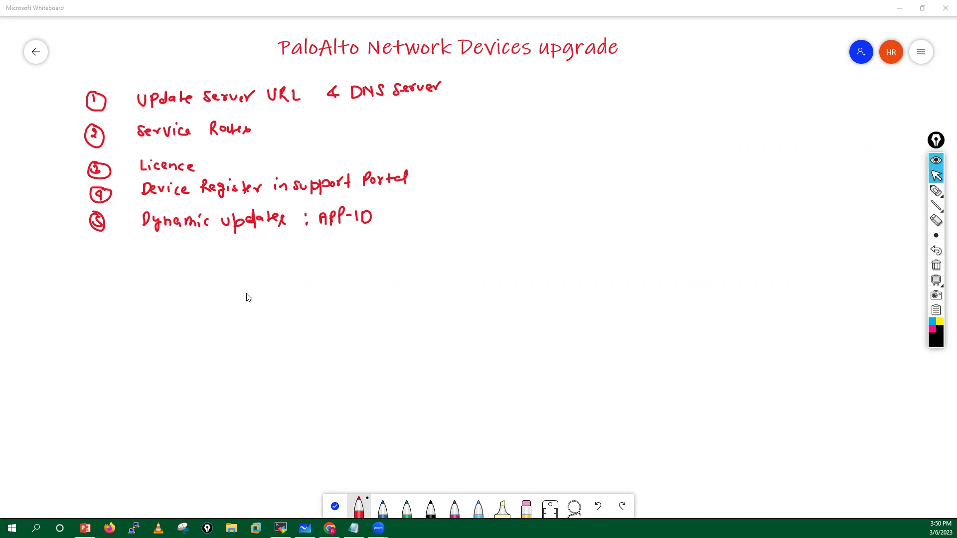
click(329, 528)
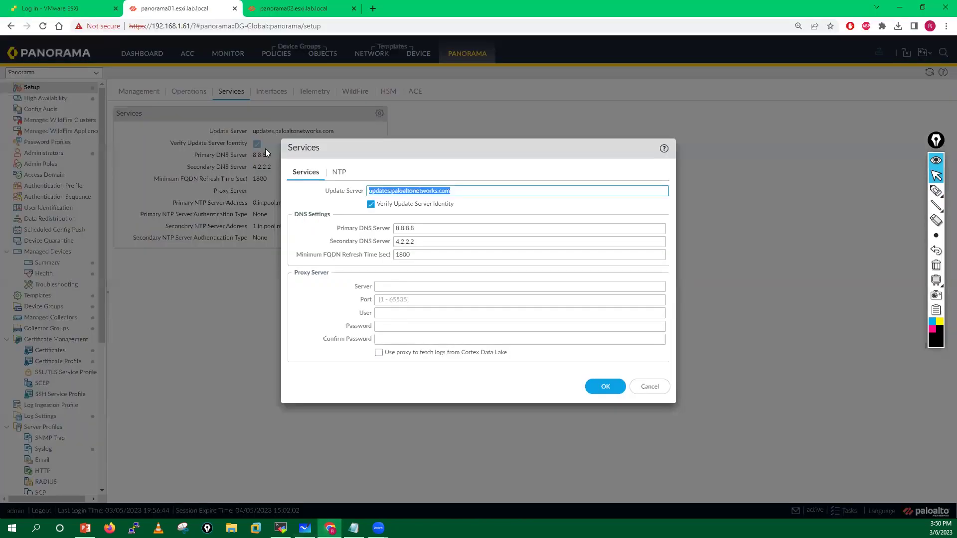
Cancel the Services dialog unsaved, then look through the Operations, Management and Services settings.
click(644, 388)
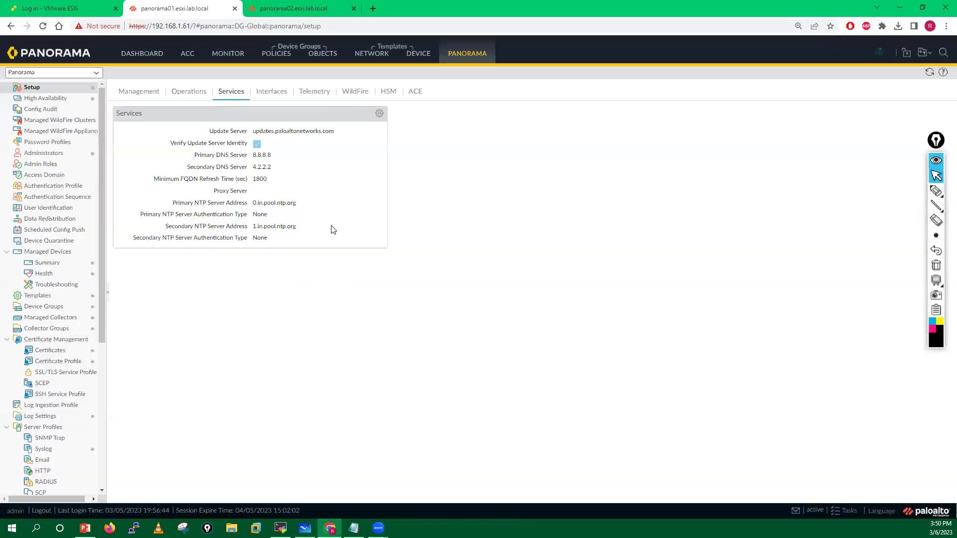
click(200, 94)
click(231, 95)
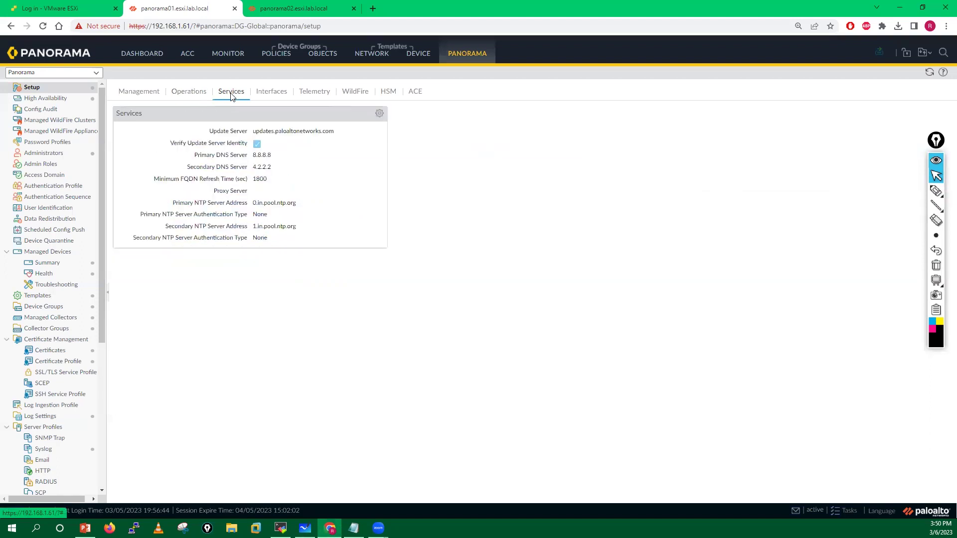
click(193, 95)
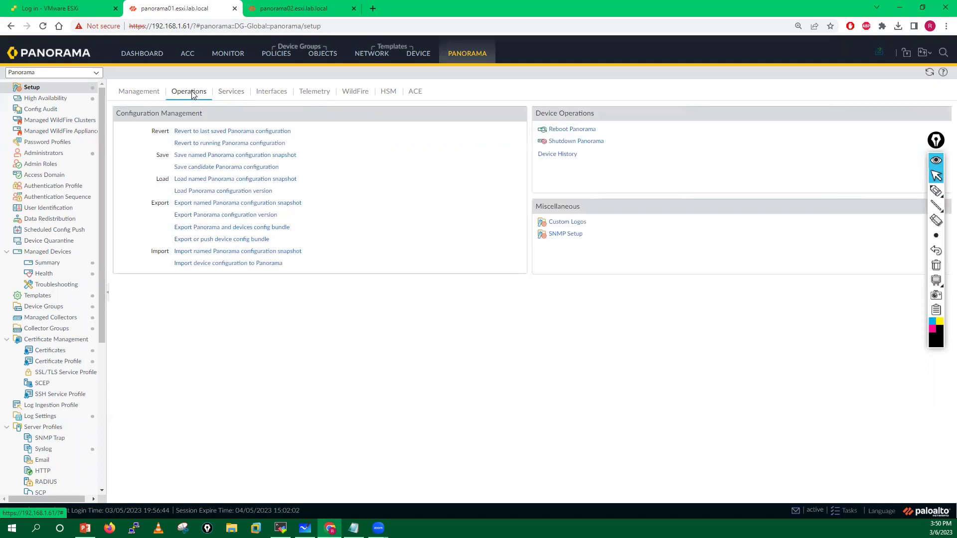
click(143, 95)
click(189, 95)
click(229, 95)
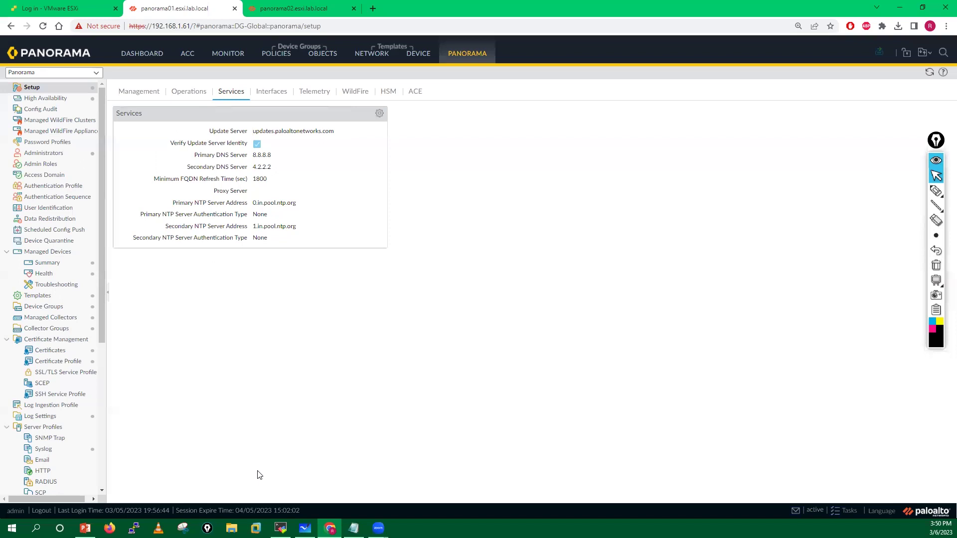
click(280, 528)
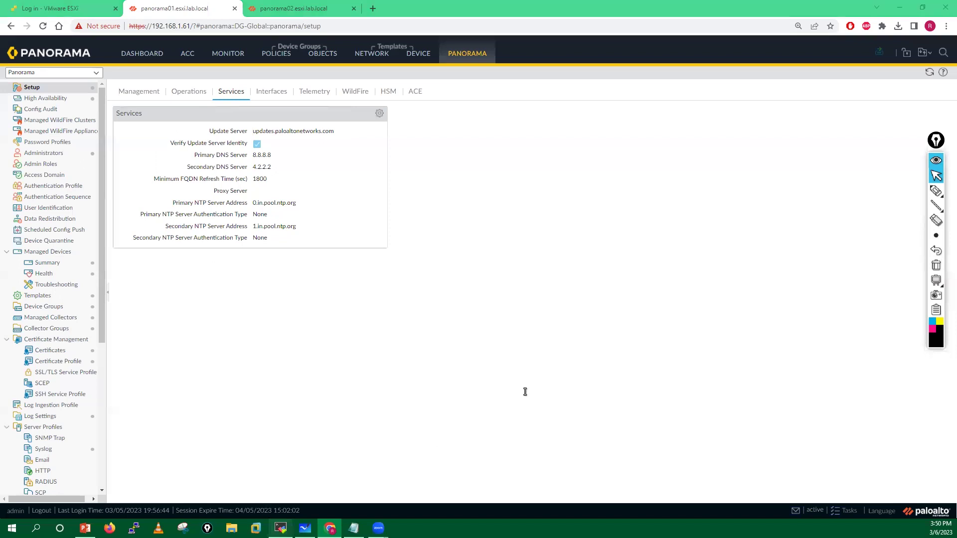
In configuration mode, use ? help to explore 'set deviceconfig system dlsrvr interface' options.
text(configure)
key(Return)
key(Return)
key(Return)
key(Return)
key(Return)
key(Return)
text(set device)
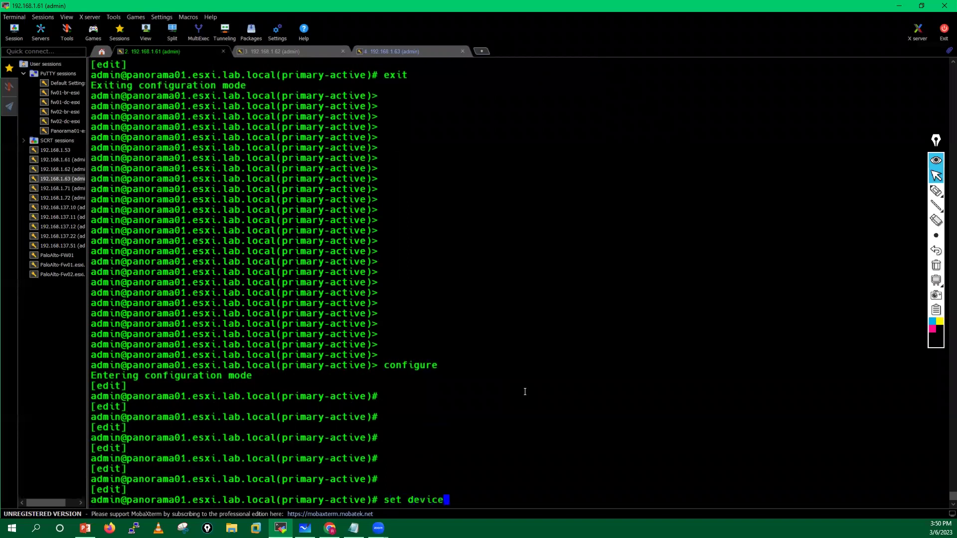
text(config system)
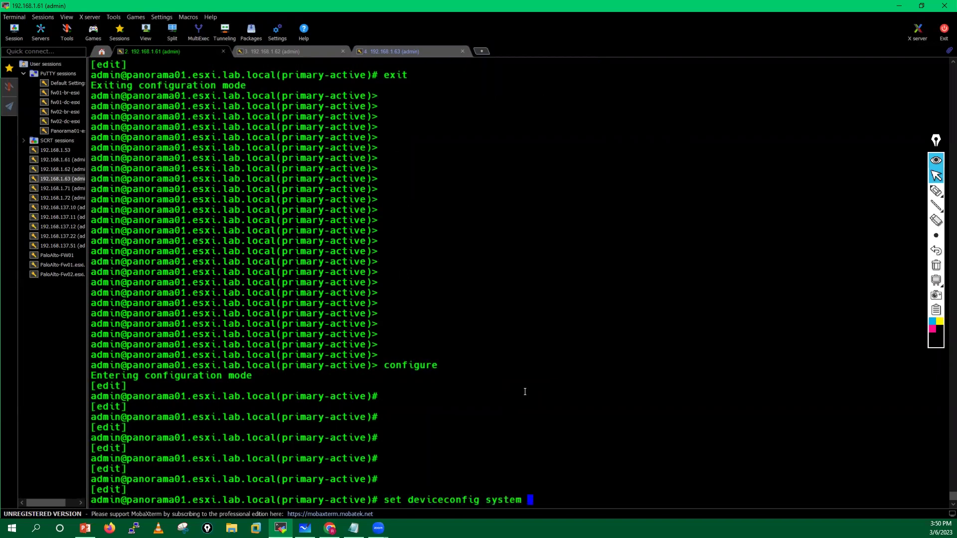
key(question)
key(space)
text(ser)
key(BackSpace)
key(BackSpace)
key(BackSpace)
text(dlsrvr)
key(question)
key(question)
text(i)
key(Tab)
key(question)
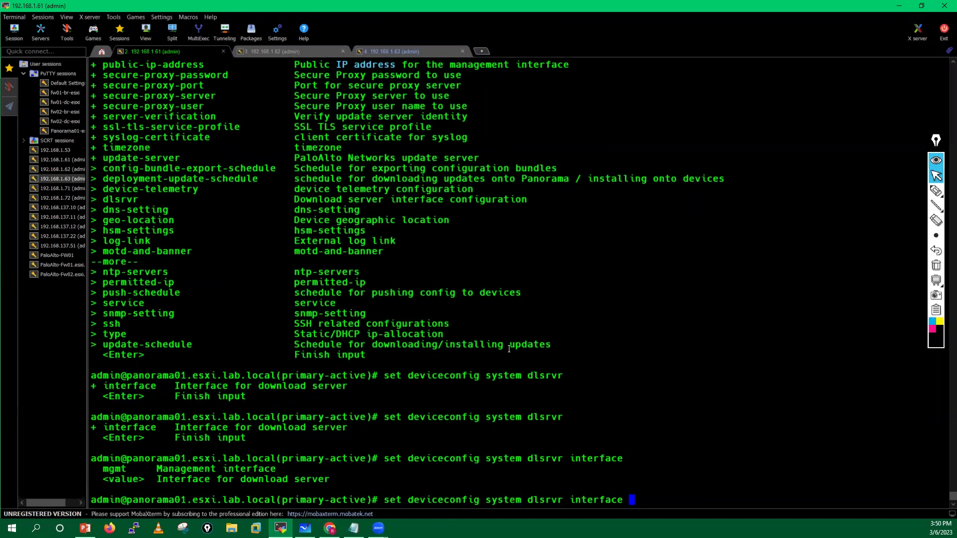
Erase the unfinished dlsrvr command and exit configuration mode.
drag(384, 500, 623, 498)
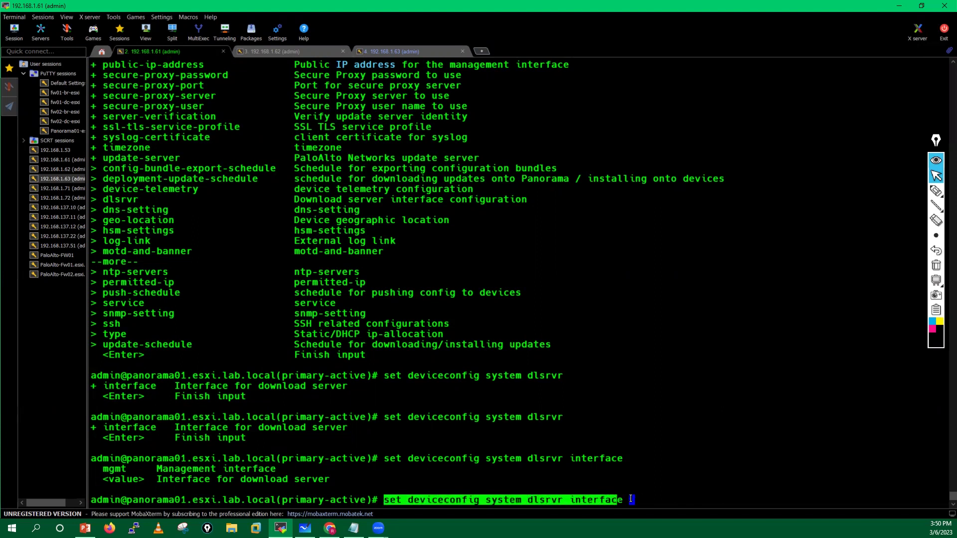
double_click(647, 497)
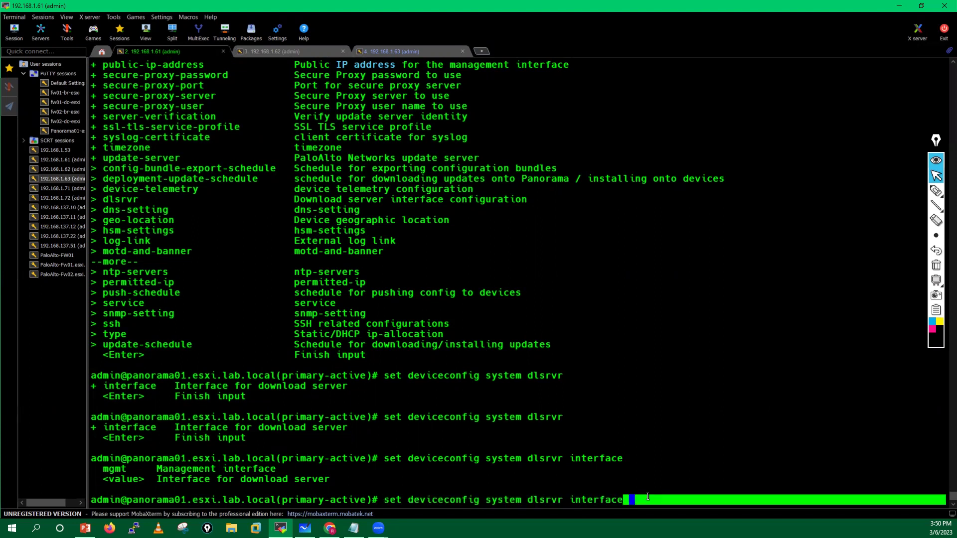
click(596, 492)
key(BackSpace)
key(BackSpace)
key(BackSpace)
key(BackSpace)
key(BackSpace)
key(BackSpace)
key(BackSpace)
key(BackSpace)
key(BackSpace)
key(BackSpace)
key(BackSpace)
key(BackSpace)
key(BackSpace)
key(BackSpace)
key(BackSpace)
key(BackSpace)
key(BackSpace)
key(BackSpace)
key(BackSpace)
key(BackSpace)
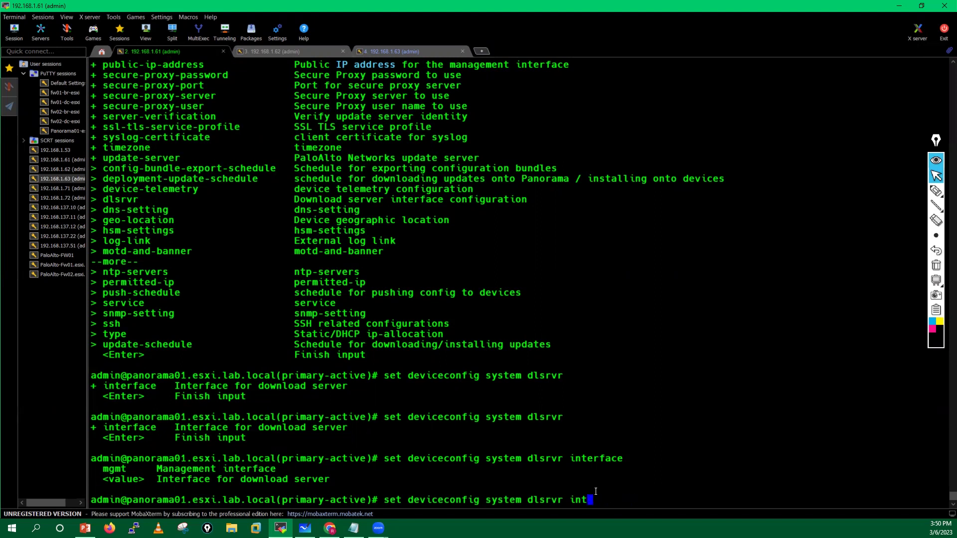
key(BackSpace)
key(BackSpace)
key(BackSpace)
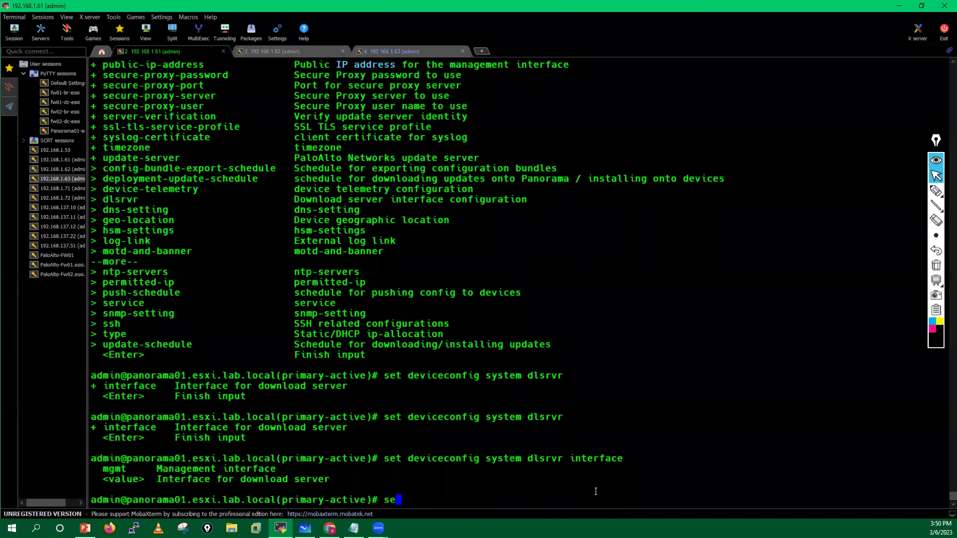
key(Return)
key(Return)
key(Return)
key(Return)
text(exit)
key(Return)
key(Return)
key(Return)
key(Return)
key(Return)
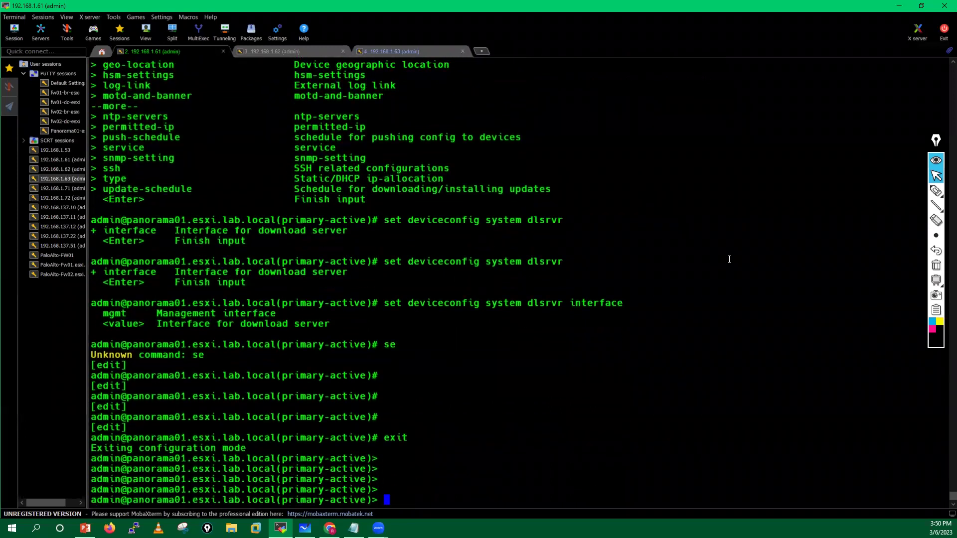
click(902, 6)
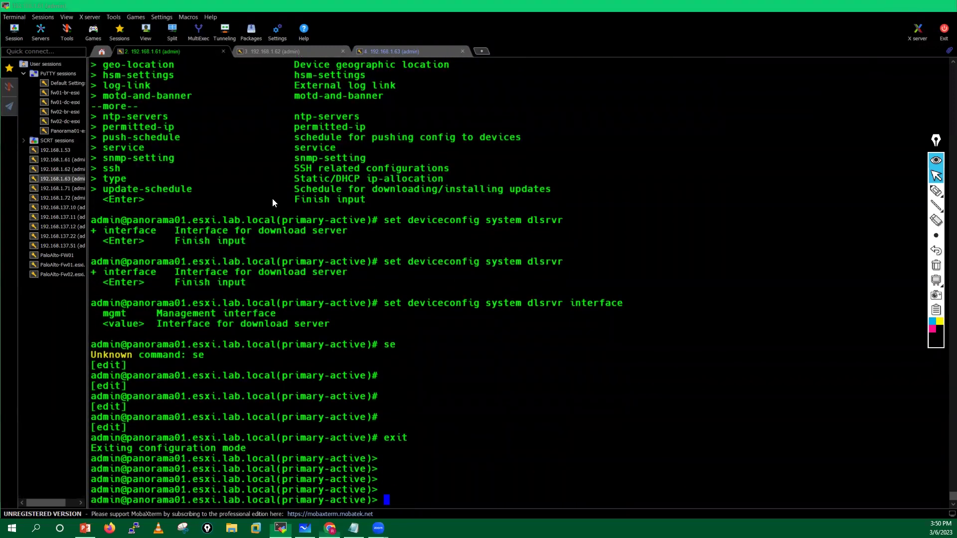
click(305, 527)
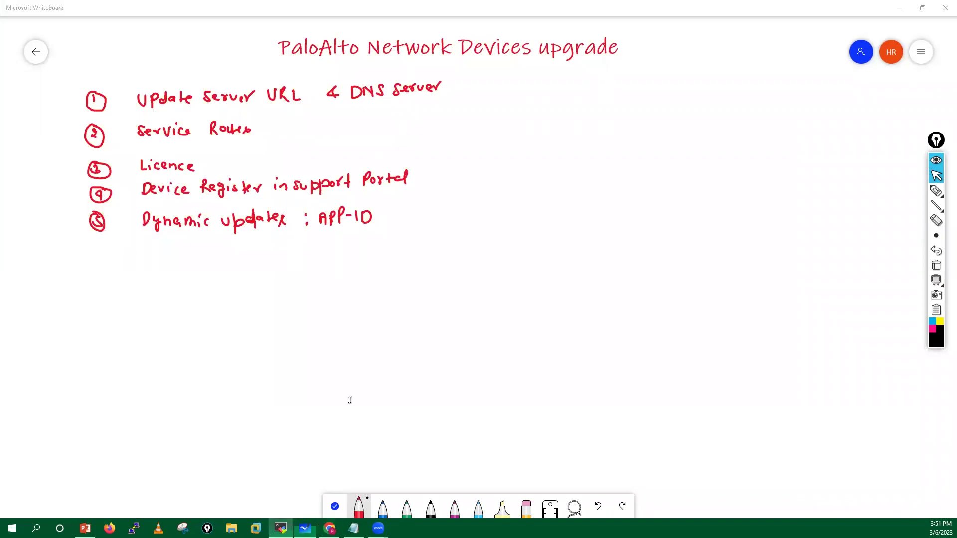
Try 'show license' completions, then clear the command line.
text(show )
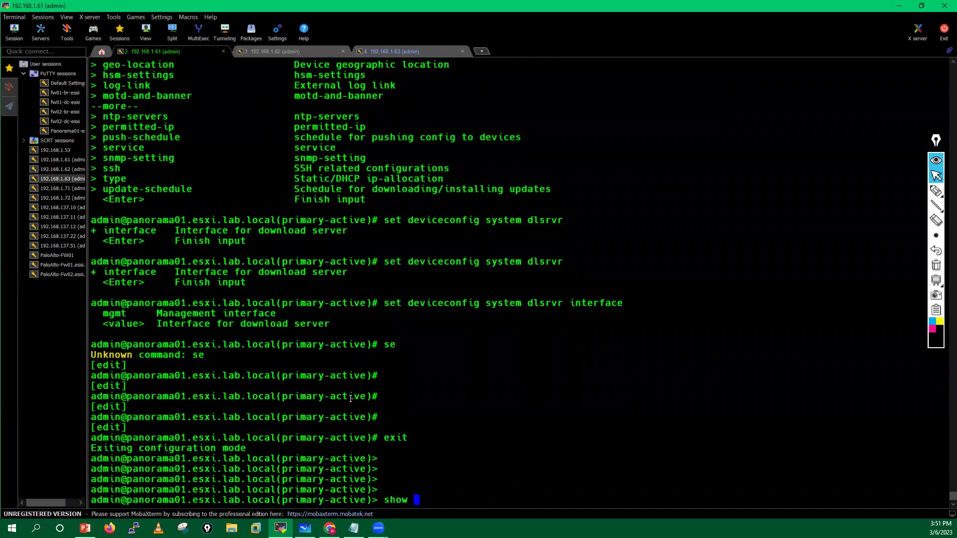
text(lice)
key(Tab)
key(question)
key(BackSpace)
key(BackSpace)
key(BackSpace)
key(BackSpace)
key(BackSpace)
key(BackSpace)
key(BackSpace)
key(BackSpace)
key(BackSpace)
key(BackSpace)
key(BackSpace)
key(BackSpace)
key(BackSpace)
key(BackSpace)
key(BackSpace)
key(BackSpace)
key(BackSpace)
key(BackSpace)
key(BackSpace)
key(BackSpace)
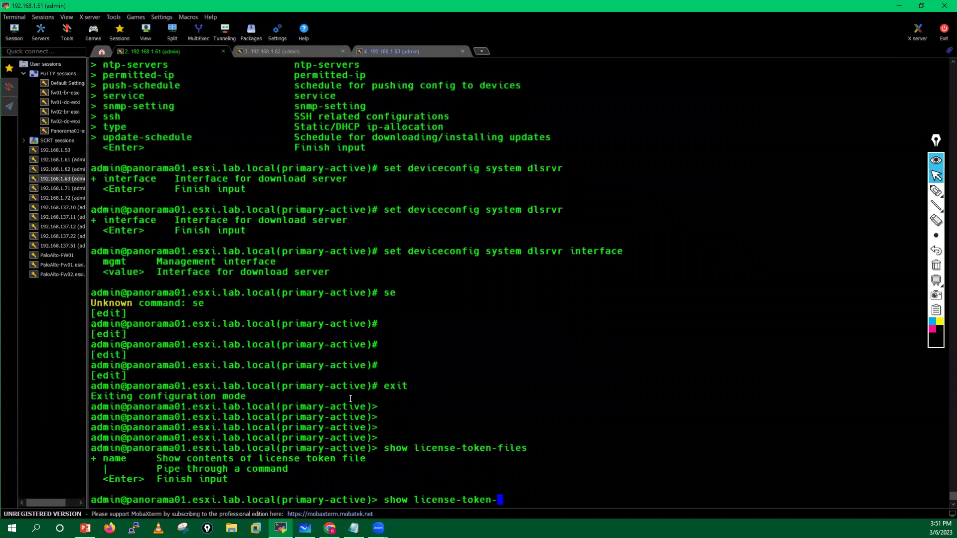
key(BackSpace)
key(BackSpace)
key(BackSpace)
key(BackSpace)
Run 'request license info' to list the Device Management and LAB Support licenses.
text(request li)
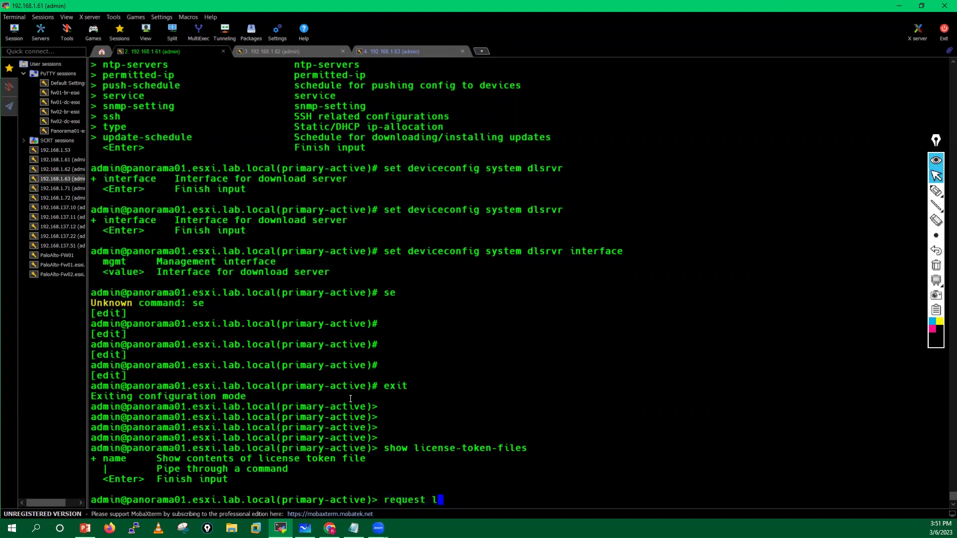
key(question)
key(question)
text(cens)
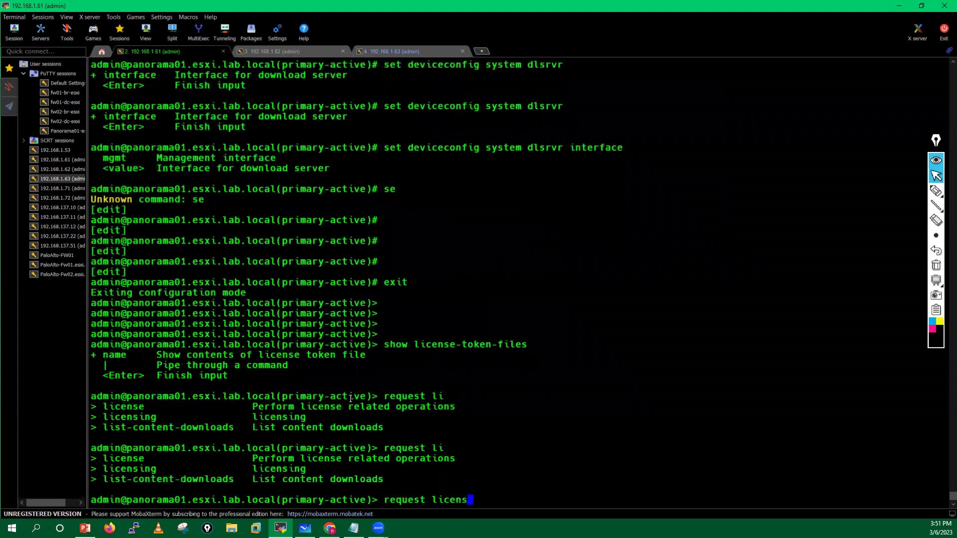
key(question)
key(question)
key(question)
text(e)
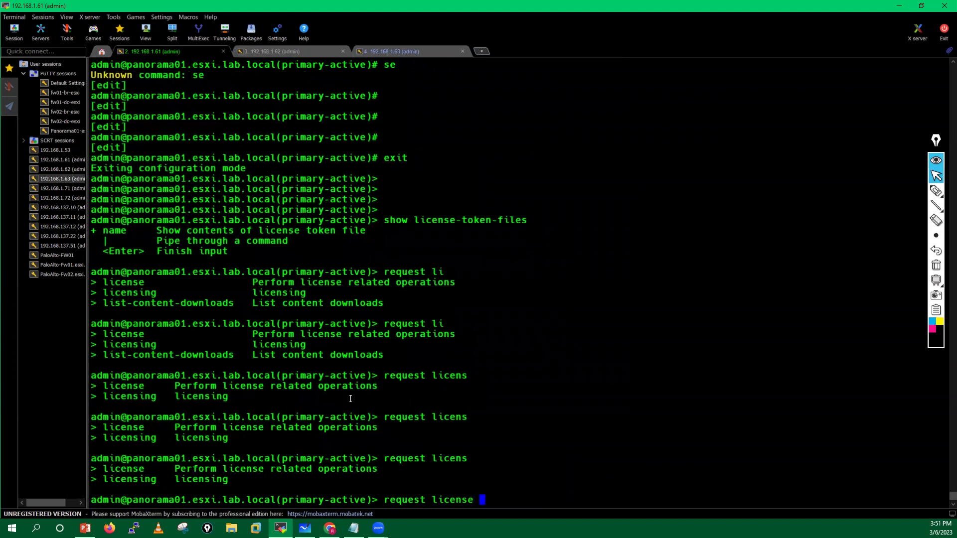
key(question)
text(info)
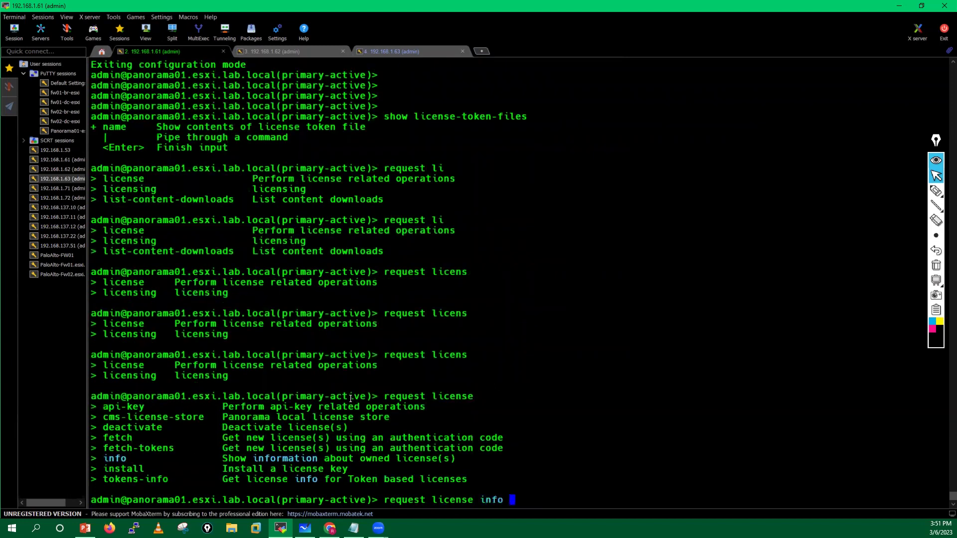
key(Return)
key(Return)
key(Return)
key(Return)
key(Return)
key(Return)
key(Return)
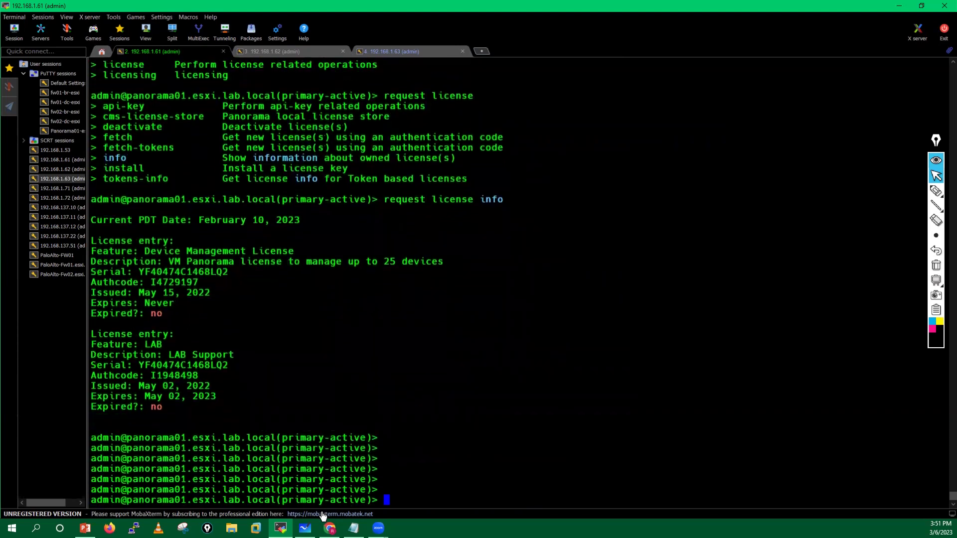
click(305, 529)
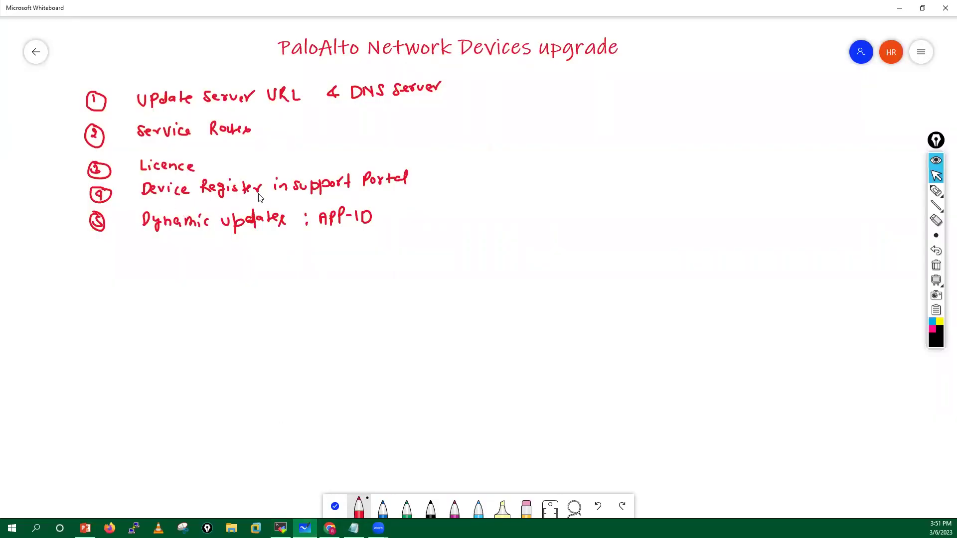
With the pen, box and arrow the Device Register and Dynamic updates : APP-ID steps.
click(936, 191)
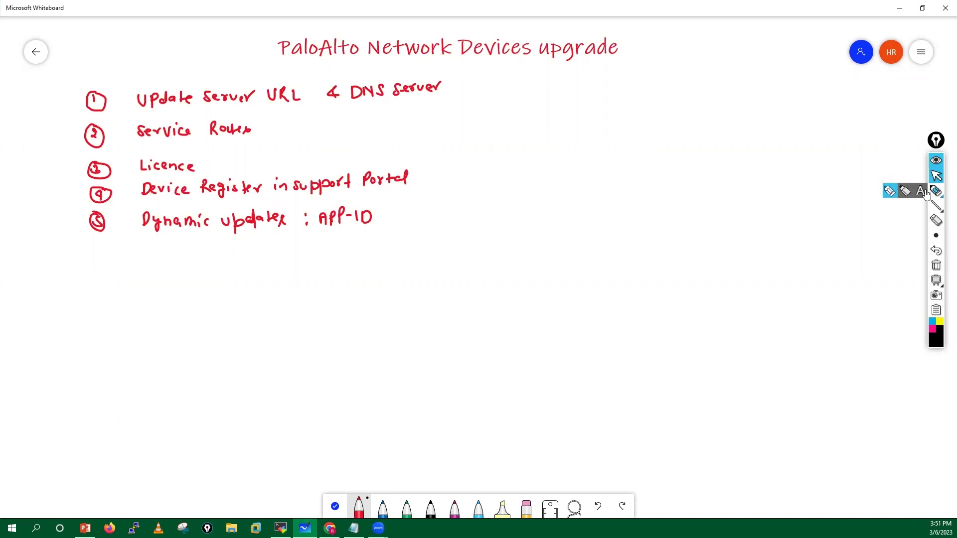
click(891, 191)
mouse_move(466, 160)
mouse_down()
mouse_move(426, 169)
mouse_move(463, 168)
mouse_move(424, 171)
mouse_up()
mouse_move(151, 177)
mouse_down()
mouse_move(138, 202)
mouse_move(398, 160)
mouse_move(416, 189)
mouse_move(177, 205)
mouse_up()
mouse_move(389, 189)
mouse_down()
mouse_move(399, 205)
mouse_move(417, 199)
mouse_up()
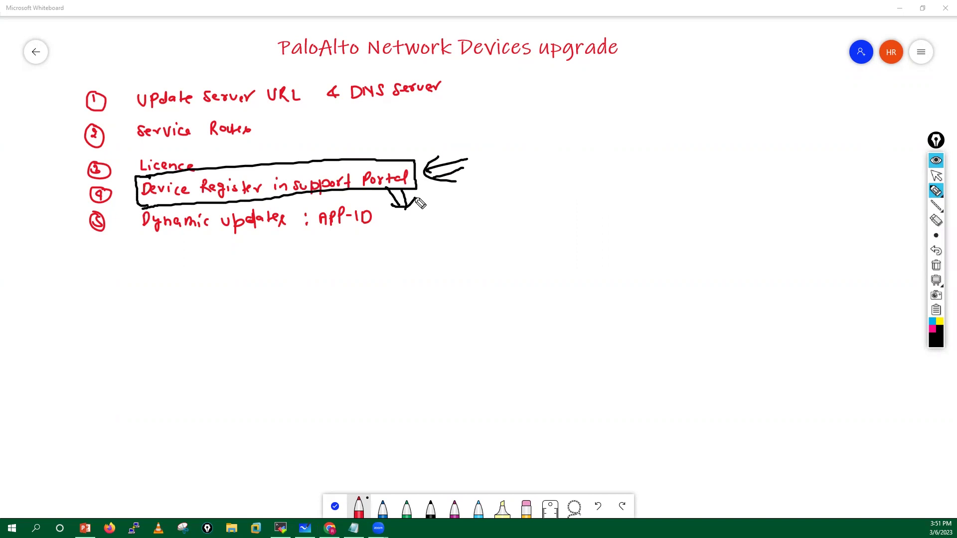
mouse_move(144, 207)
mouse_down()
mouse_move(131, 255)
mouse_move(384, 263)
mouse_move(386, 195)
mouse_up()
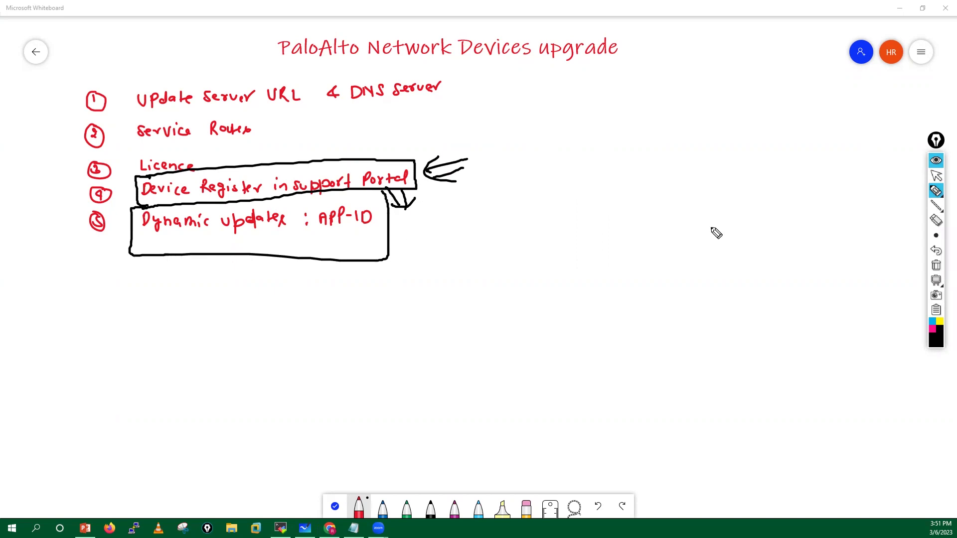
Clear the ink and highlight the 'How to upgrade the PaloAlto Panorama' heading in Notepad.
click(937, 269)
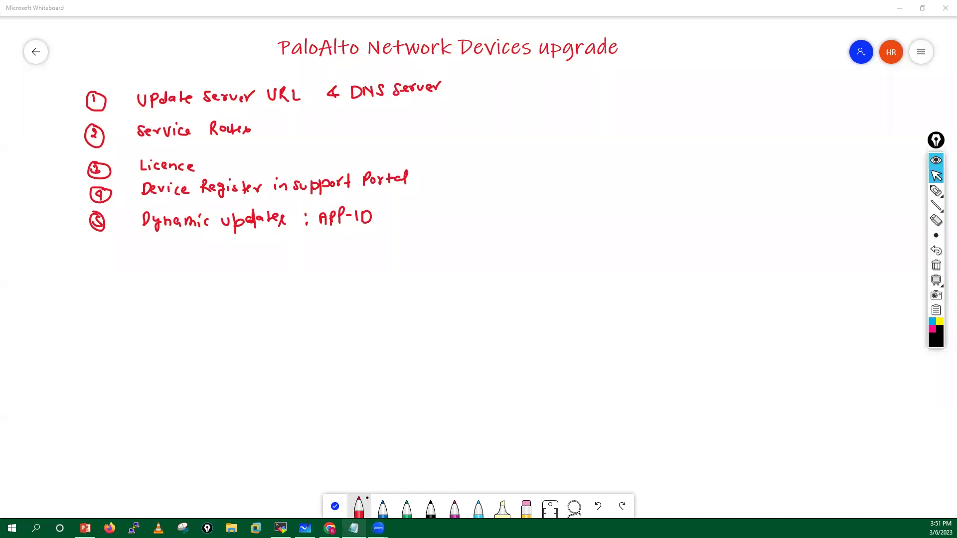
key(alt+Tab)
drag(6, 81, 323, 84)
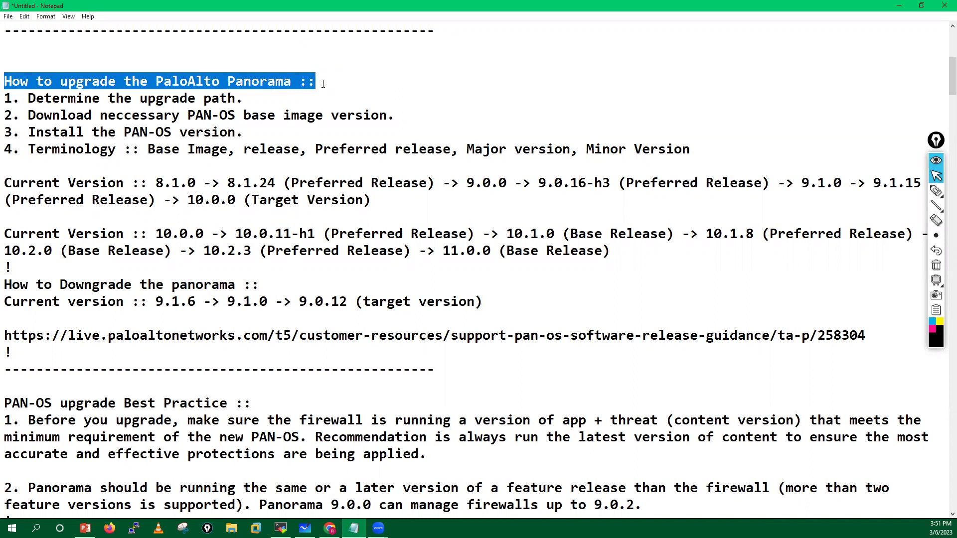
Write 10.2.3 → 11.0.0 beside the heading in magenta ink.
click(935, 192)
mouse_move(406, 71)
mouse_down()
mouse_move(419, 82)
mouse_move(454, 81)
mouse_move(446, 92)
mouse_move(580, 78)
mouse_up()
click(932, 329)
mouse_move(481, 60)
mouse_down()
mouse_move(486, 75)
mouse_move(494, 57)
mouse_move(484, 54)
mouse_move(506, 68)
mouse_up()
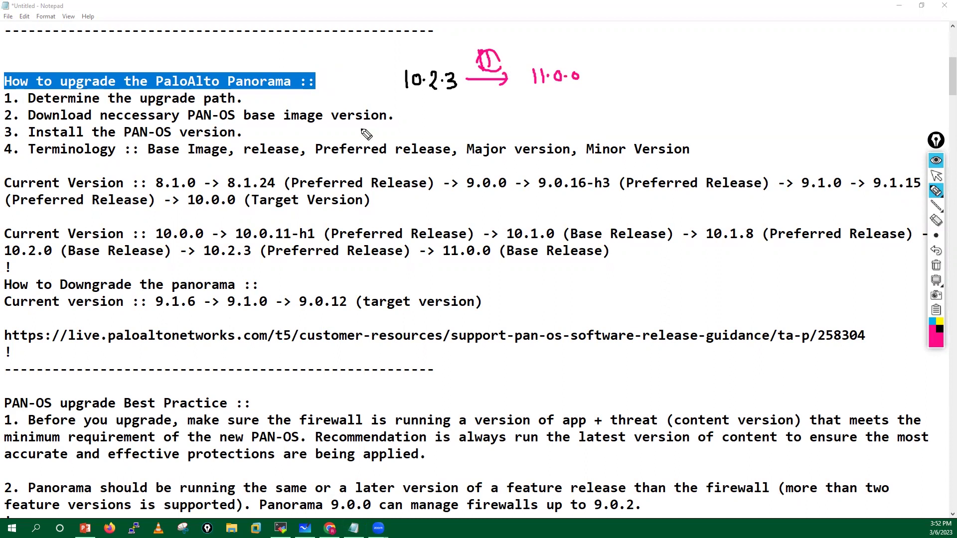
Box current version 10.0.0 and target 11.0.0, and underline the upgrade path in step 1.
mouse_move(164, 221)
mouse_down()
mouse_move(166, 247)
mouse_move(199, 220)
mouse_move(213, 226)
mouse_move(201, 245)
mouse_move(163, 248)
mouse_up()
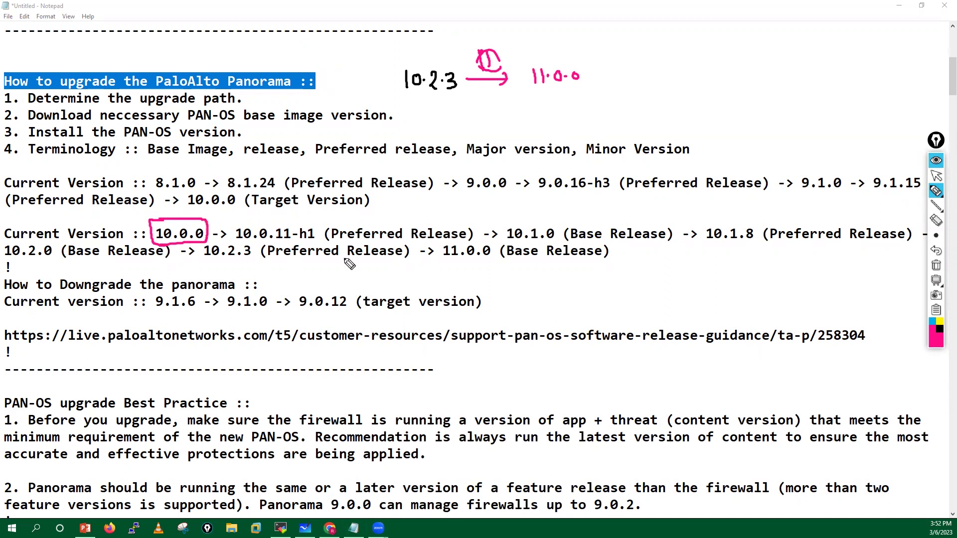
drag(441, 260, 511, 260)
mouse_move(445, 248)
mouse_down()
mouse_move(498, 245)
mouse_move(501, 263)
mouse_up()
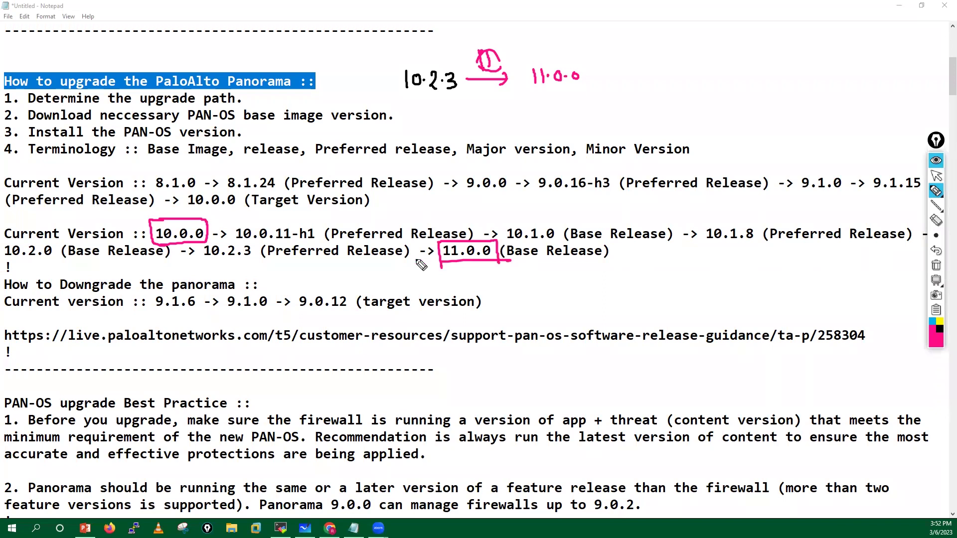
drag(138, 105, 258, 103)
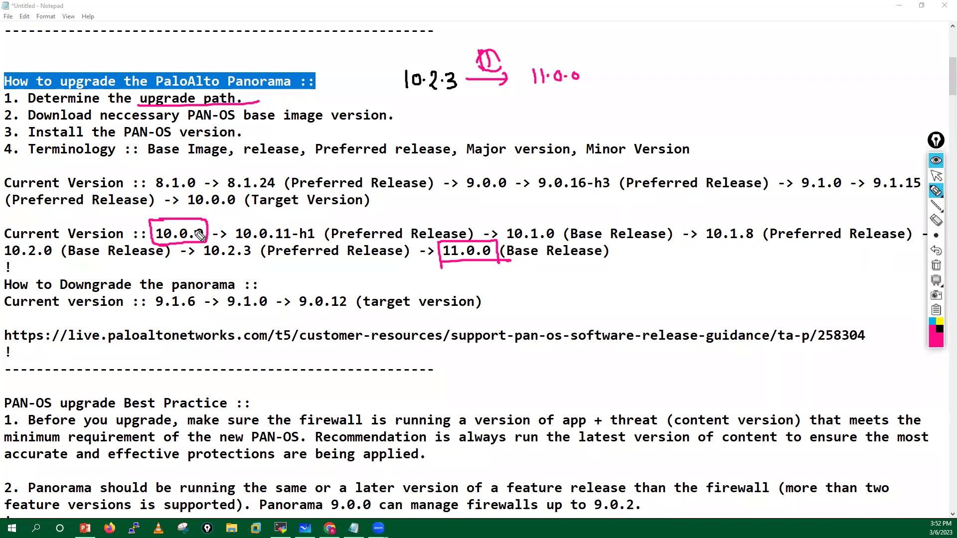
Draw an arrow from 10.0.0 to 10.0.11-h1 and tick the marks above them.
mouse_move(215, 227)
mouse_down()
mouse_move(322, 223)
mouse_move(320, 244)
mouse_move(230, 243)
mouse_up()
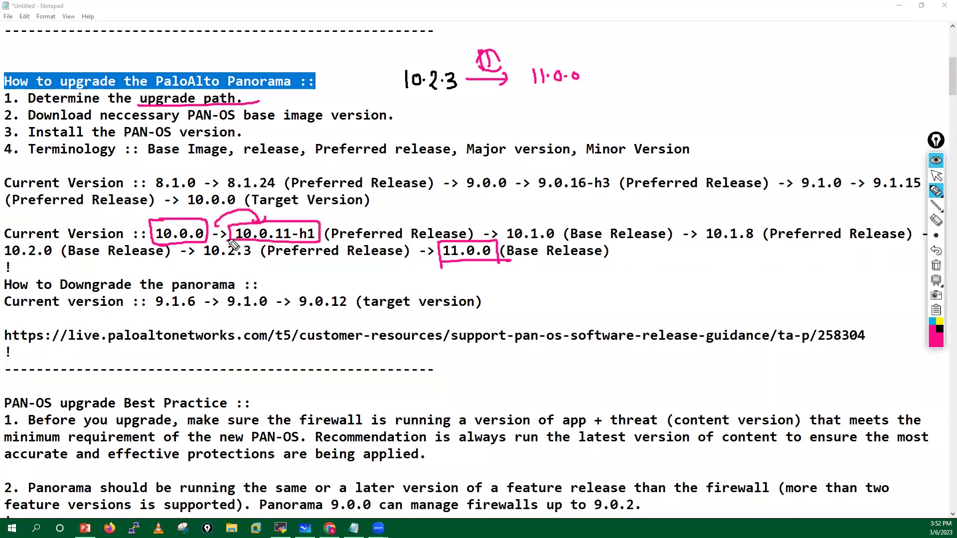
mouse_move(371, 215)
mouse_down()
mouse_move(372, 227)
mouse_move(401, 225)
mouse_up()
drag(191, 211, 192, 220)
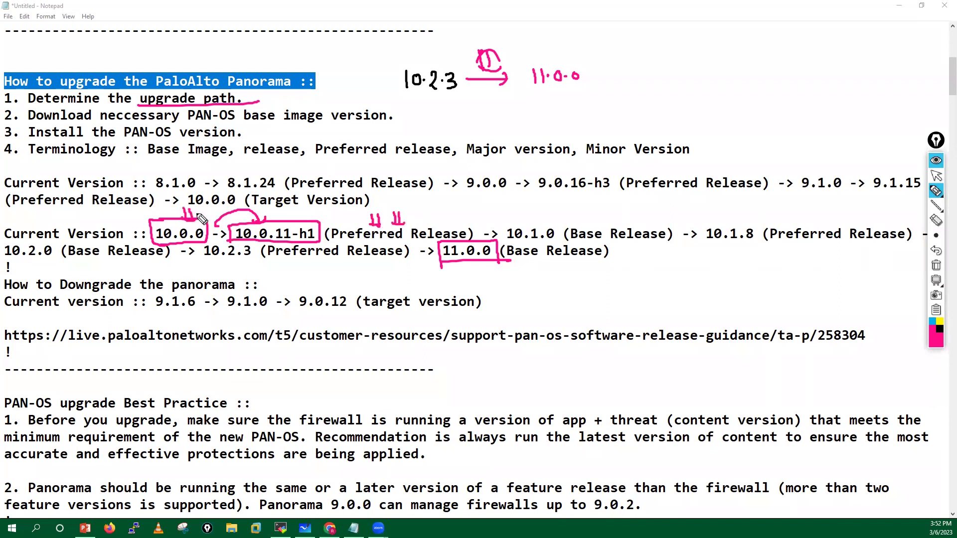
drag(321, 213, 325, 223)
drag(287, 211, 288, 220)
drag(293, 210, 292, 220)
Circle and tick stops 10.1.0 and 10.1.8 with their Preferred Release marks.
mouse_move(545, 220)
mouse_down()
mouse_move(509, 227)
mouse_move(516, 250)
mouse_move(556, 247)
mouse_move(549, 221)
mouse_up()
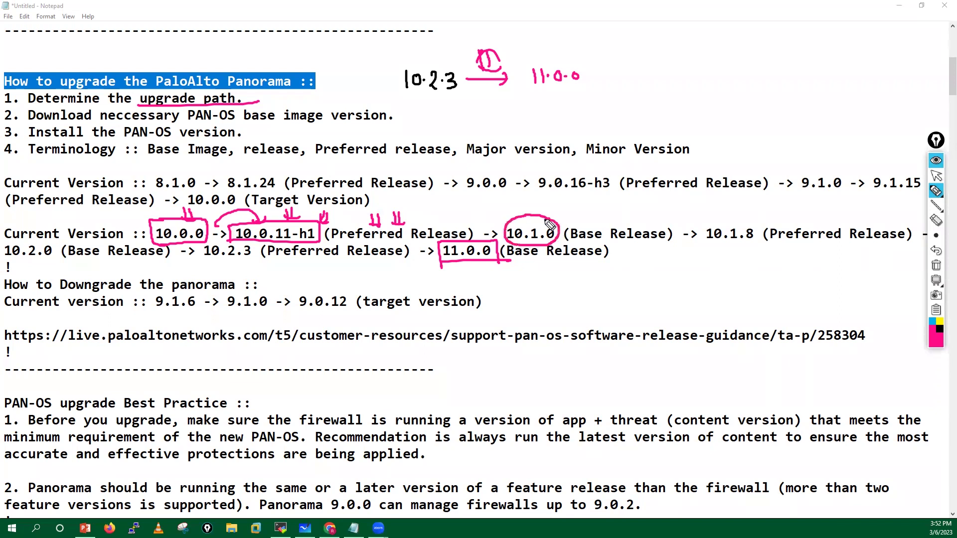
mouse_move(605, 212)
mouse_down()
mouse_move(605, 222)
mouse_move(619, 224)
mouse_up()
drag(612, 212, 613, 228)
mouse_move(528, 196)
mouse_down()
mouse_move(528, 214)
mouse_move(551, 218)
mouse_up()
drag(548, 218, 564, 218)
drag(641, 214, 650, 225)
drag(640, 226, 652, 226)
mouse_move(721, 218)
mouse_down()
mouse_move(703, 232)
mouse_move(724, 253)
mouse_move(759, 223)
mouse_move(710, 220)
mouse_move(721, 219)
mouse_up()
drag(734, 212, 726, 218)
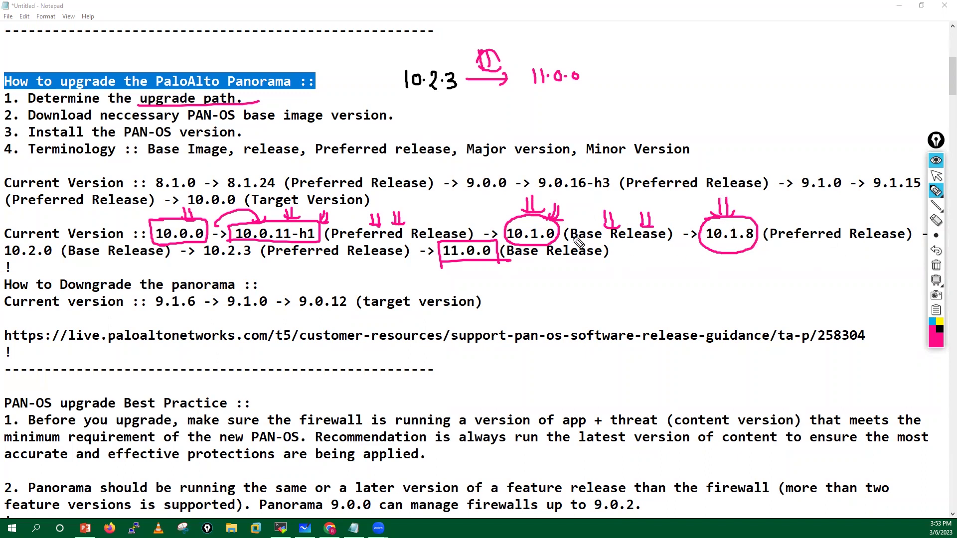
drag(567, 220, 570, 214)
mouse_move(571, 222)
mouse_down()
mouse_move(575, 209)
mouse_move(564, 225)
mouse_up()
mouse_move(758, 204)
mouse_down()
mouse_move(755, 219)
mouse_move(816, 225)
mouse_up()
mouse_move(823, 210)
mouse_down()
mouse_move(823, 225)
mouse_move(799, 241)
mouse_move(816, 242)
mouse_up()
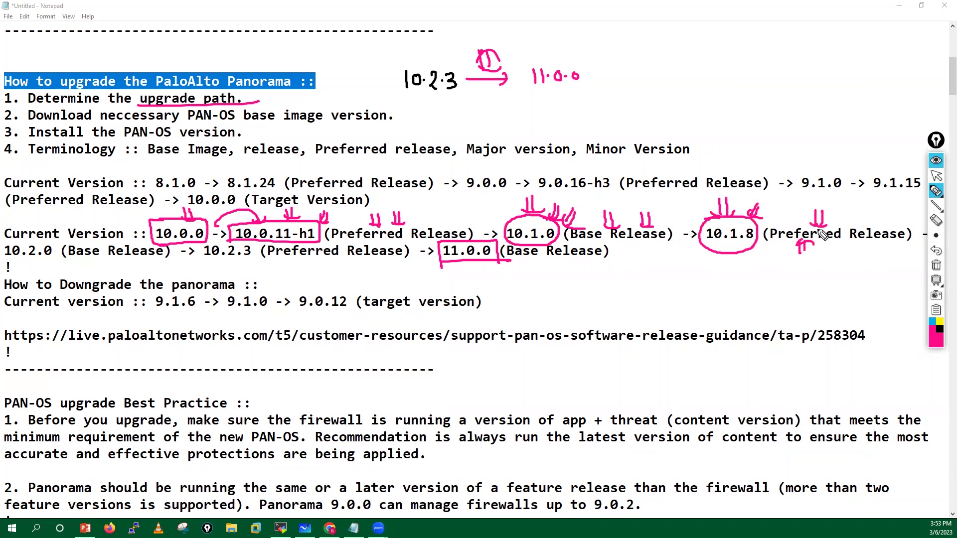
Circle 10.2.0 and 10.2.3, then arrow from 10.2.3 to 11.0.0.
mouse_move(17, 244)
mouse_down()
mouse_move(5, 262)
mouse_move(44, 268)
mouse_move(59, 246)
mouse_move(10, 241)
mouse_up()
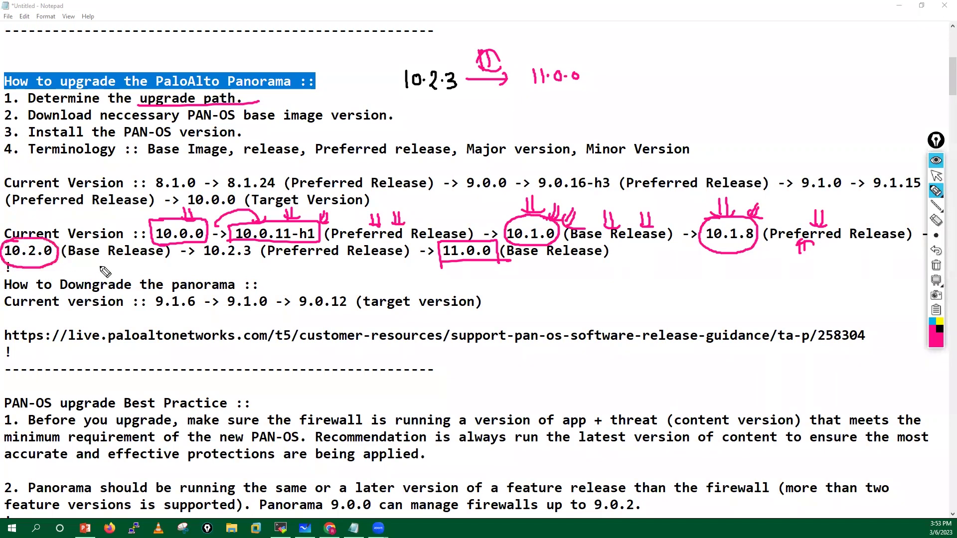
mouse_move(93, 269)
mouse_down()
mouse_move(101, 258)
mouse_move(108, 269)
mouse_up()
drag(202, 260, 243, 266)
mouse_move(300, 275)
mouse_down()
mouse_move(306, 259)
mouse_move(318, 275)
mouse_up()
mouse_move(249, 244)
mouse_down()
mouse_move(200, 262)
mouse_move(247, 279)
mouse_move(261, 270)
mouse_move(251, 273)
mouse_up()
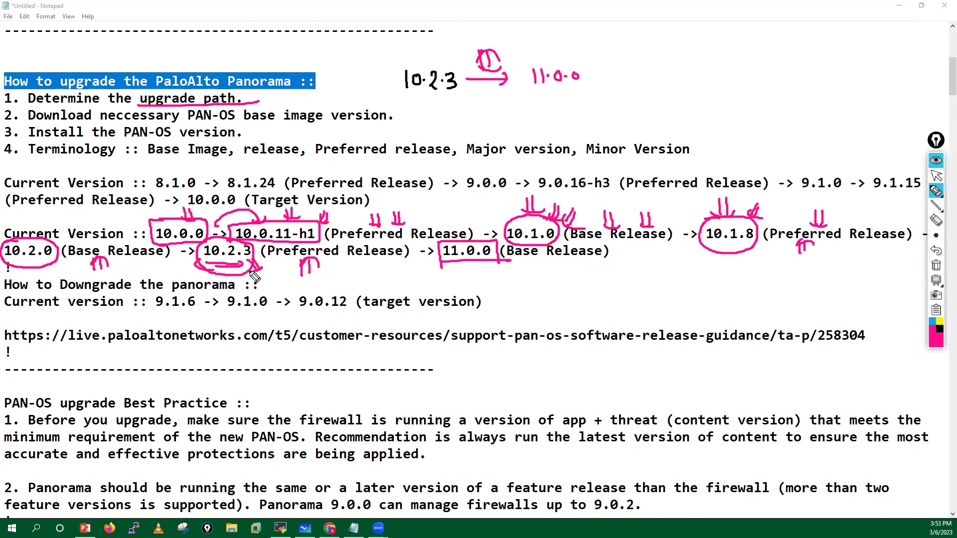
drag(358, 263, 455, 270)
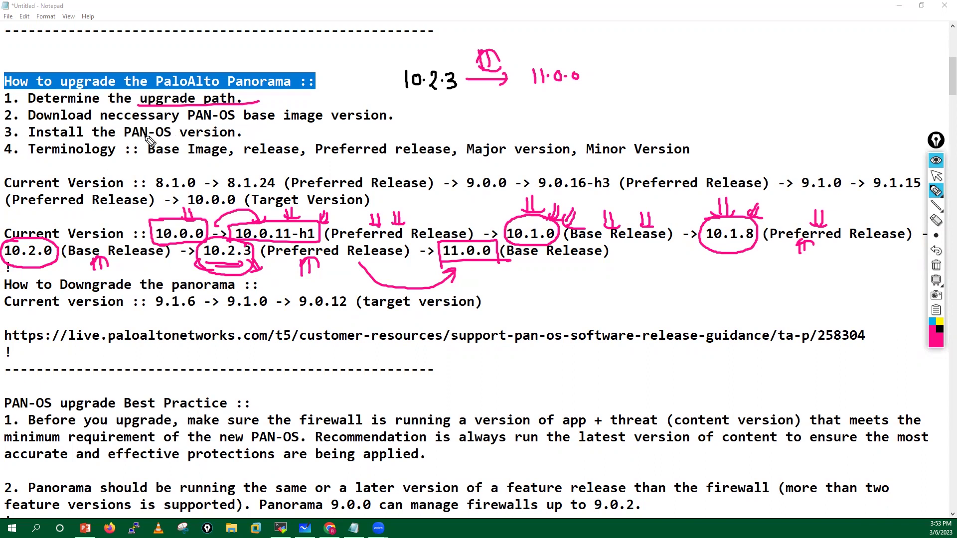
Strike through PAN-OS in step 3, then wipe all the magenta ink.
drag(93, 133, 172, 134)
click(936, 265)
click(936, 175)
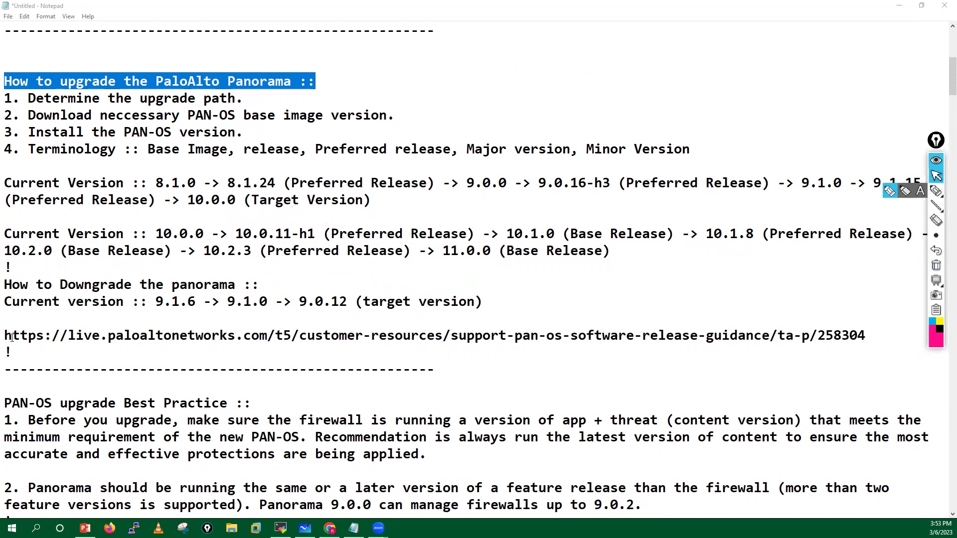
drag(4, 337, 866, 338)
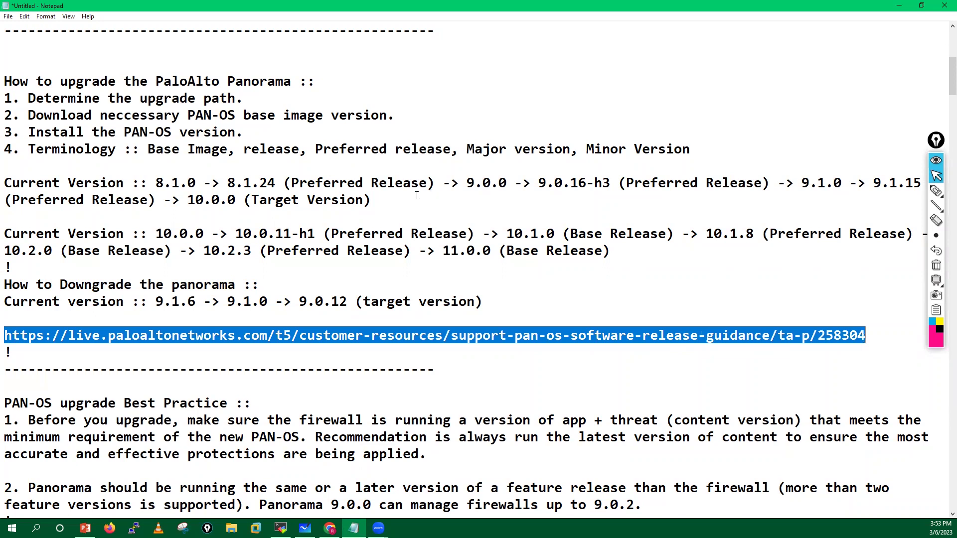
drag(158, 234, 567, 262)
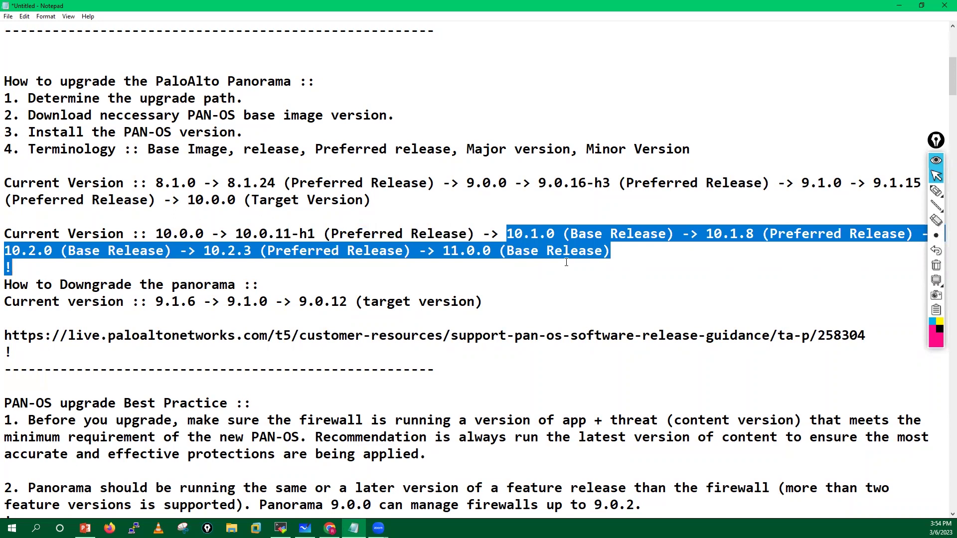
click(251, 372)
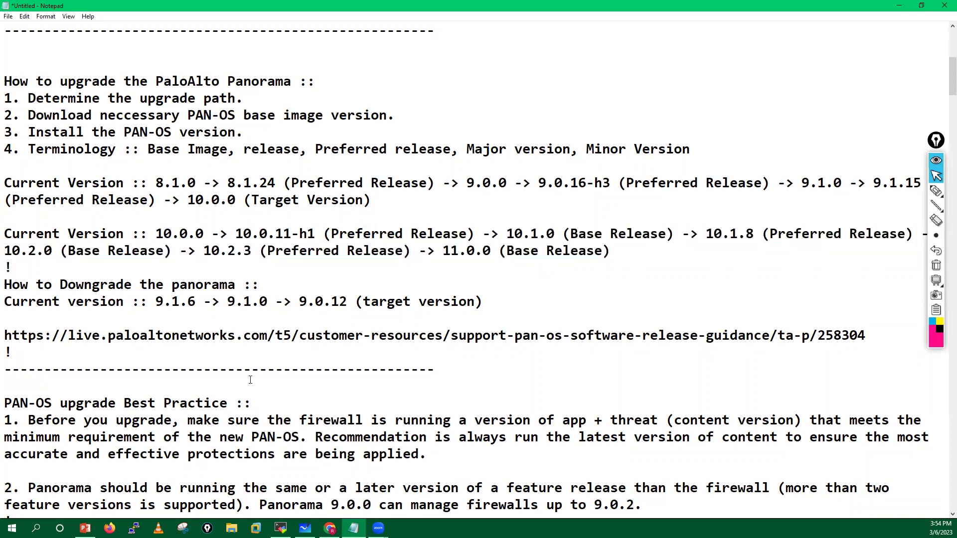
scroll(250, 380, down, 7)
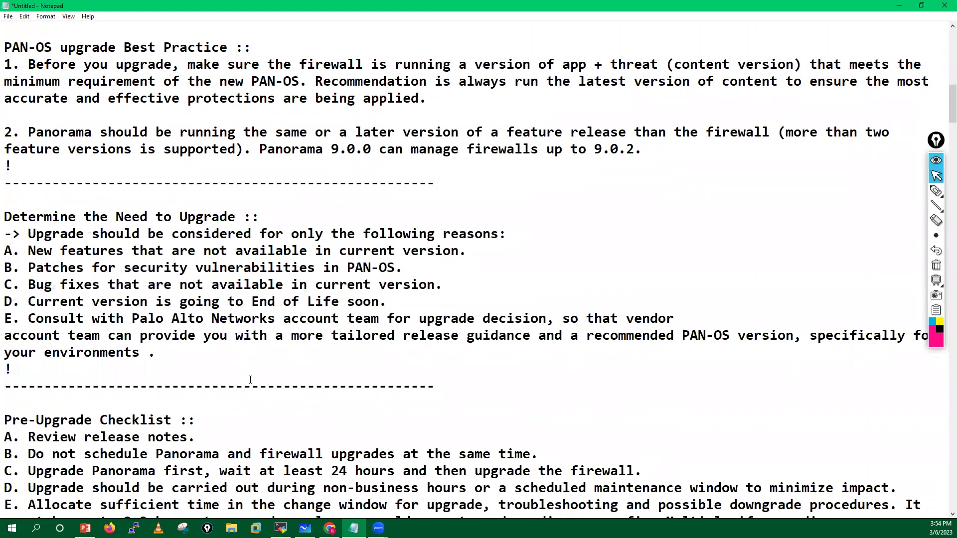
Scroll down to '3. Panorama Upgrade Procedure' and highlight its heading.
scroll(251, 380, down, 1)
scroll(250, 380, down, 4)
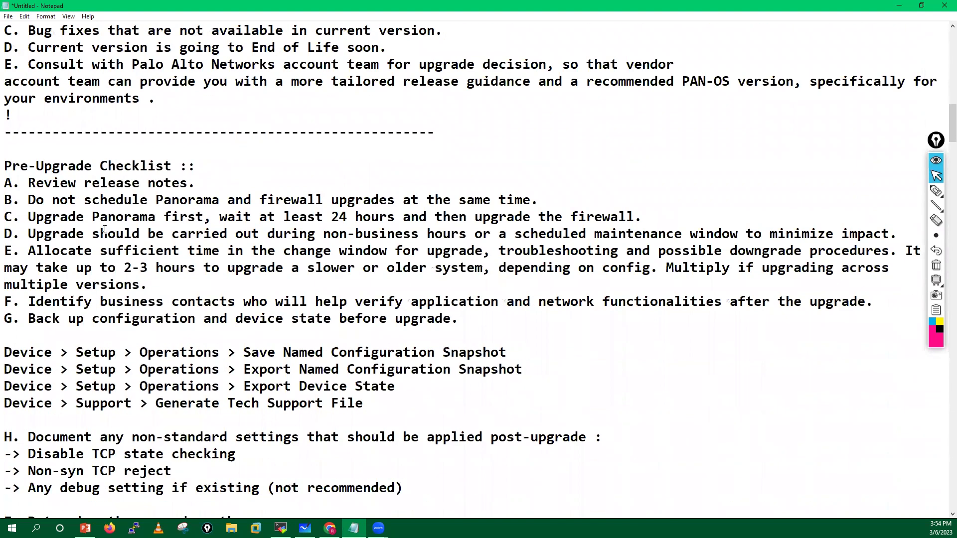
scroll(105, 229, down, 3)
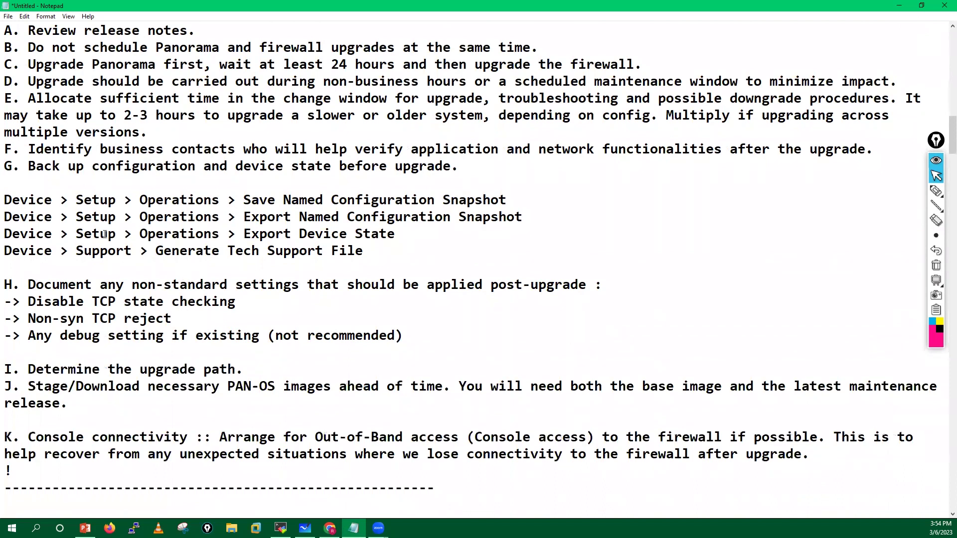
scroll(105, 235, down, 5)
scroll(104, 234, down, 2)
drag(28, 183, 316, 188)
scroll(299, 189, down, 1)
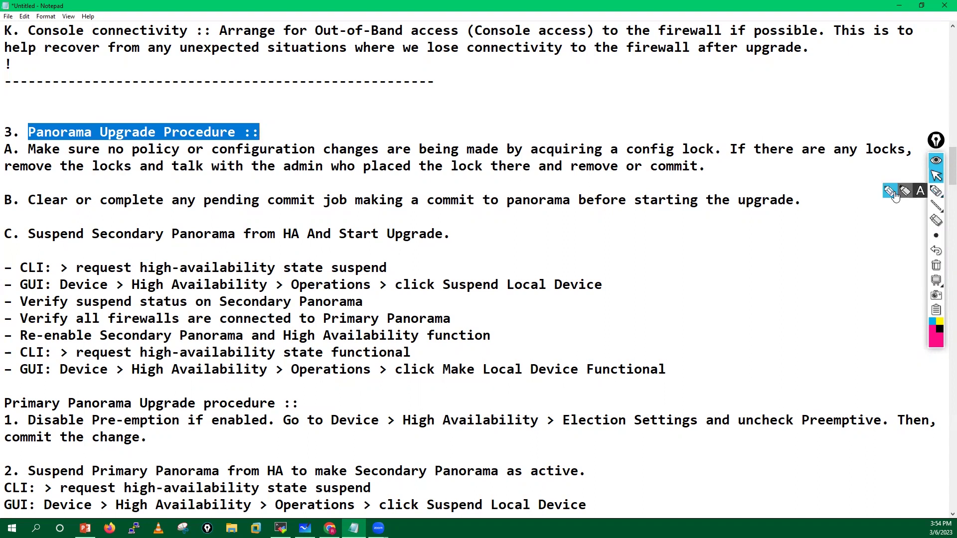
Underline and arrow step A's no policy or configuration changes requirement.
click(936, 190)
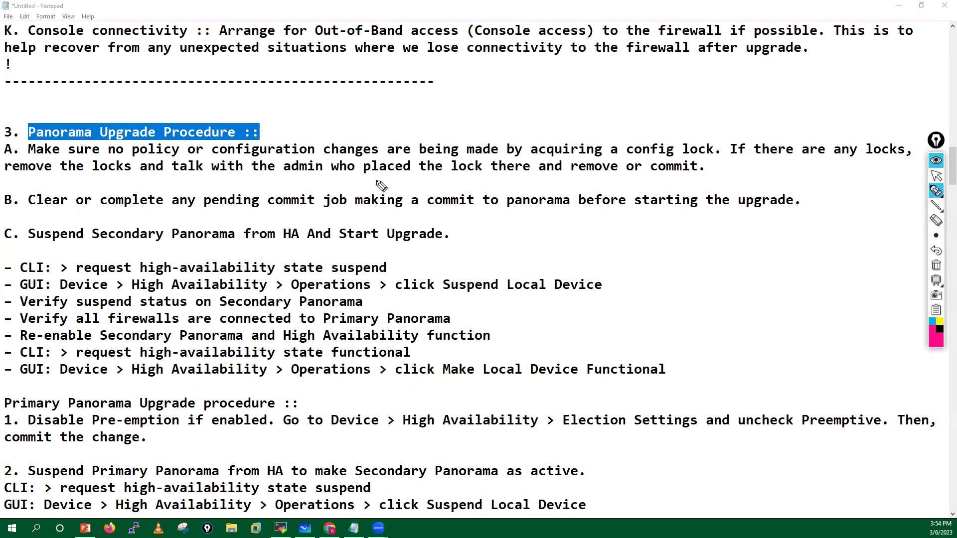
drag(132, 161, 319, 162)
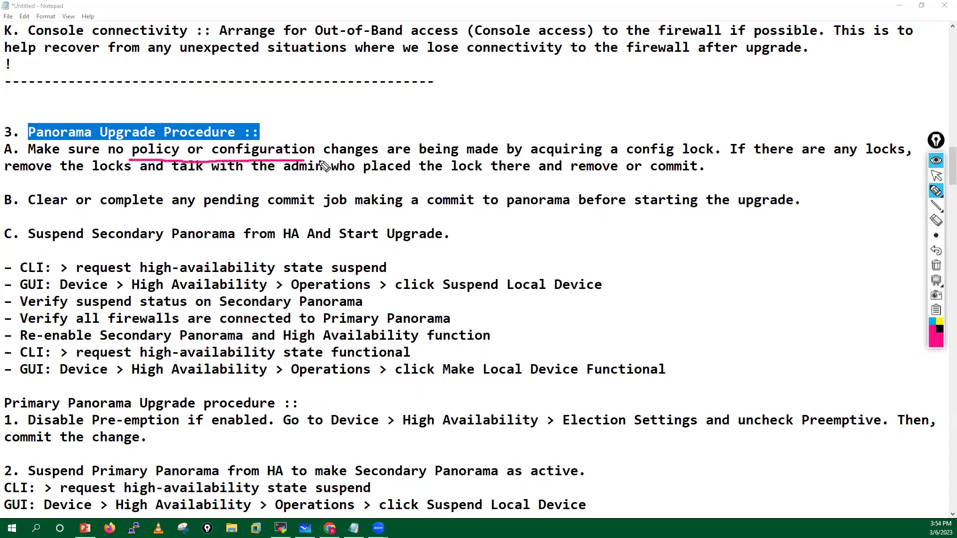
drag(292, 123, 322, 136)
click(936, 176)
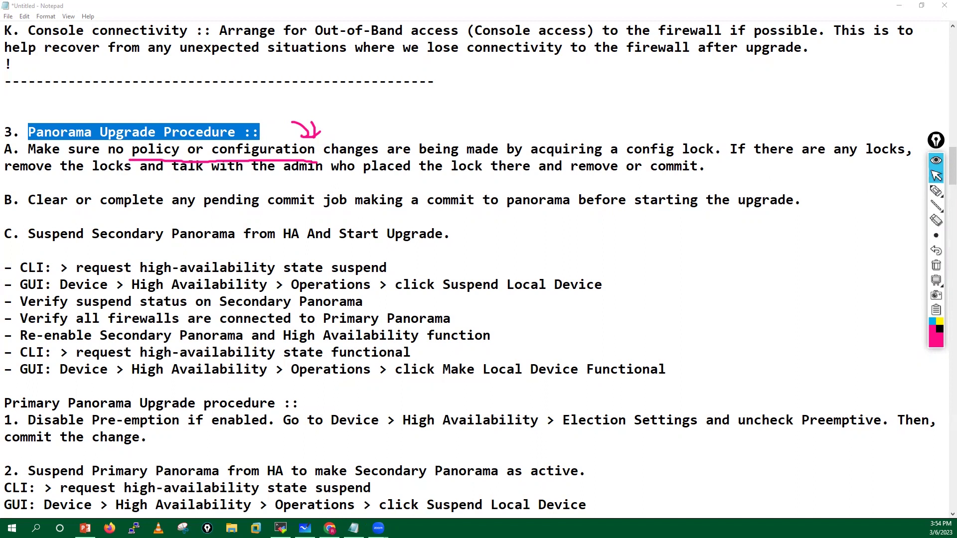
click(329, 528)
Commit all changes to Panorama, confirming there is nothing to commit.
click(882, 59)
click(887, 69)
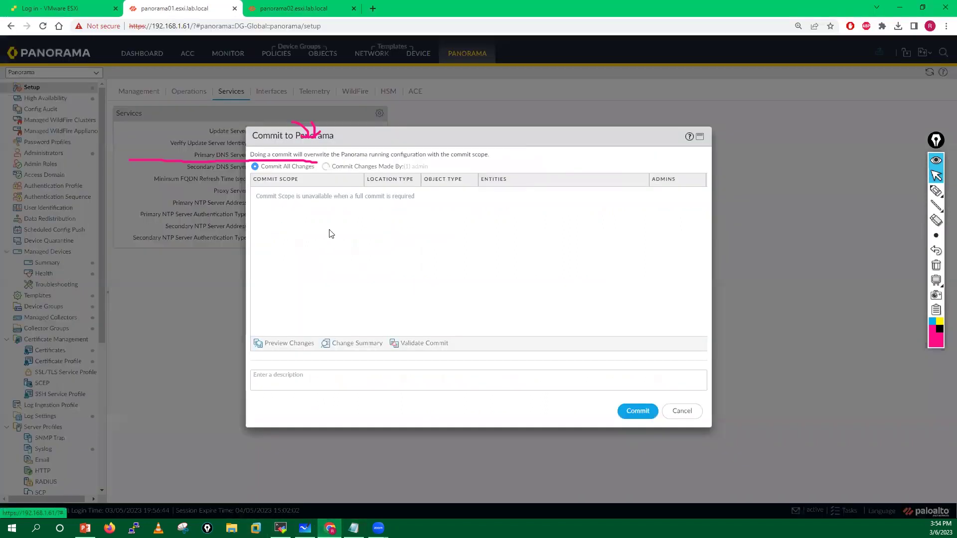
click(637, 411)
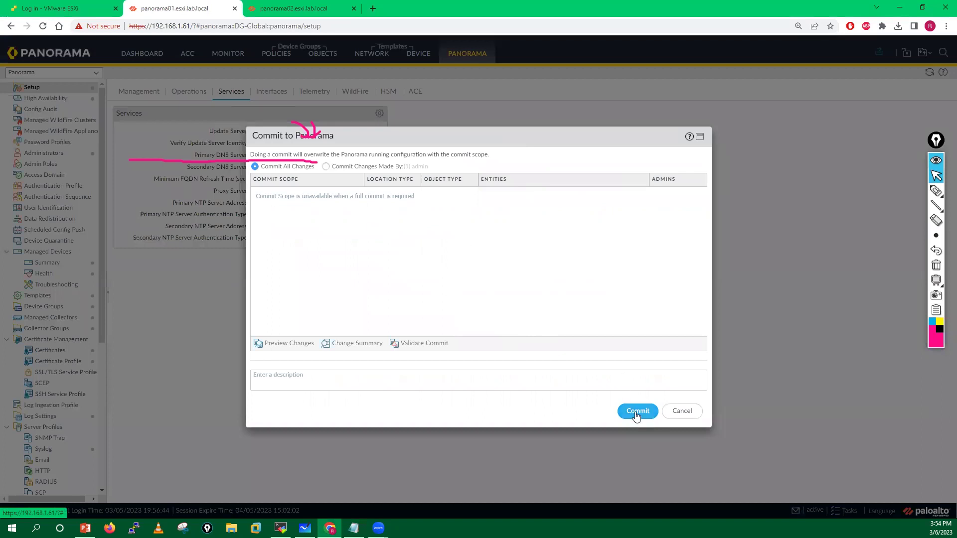
click(465, 304)
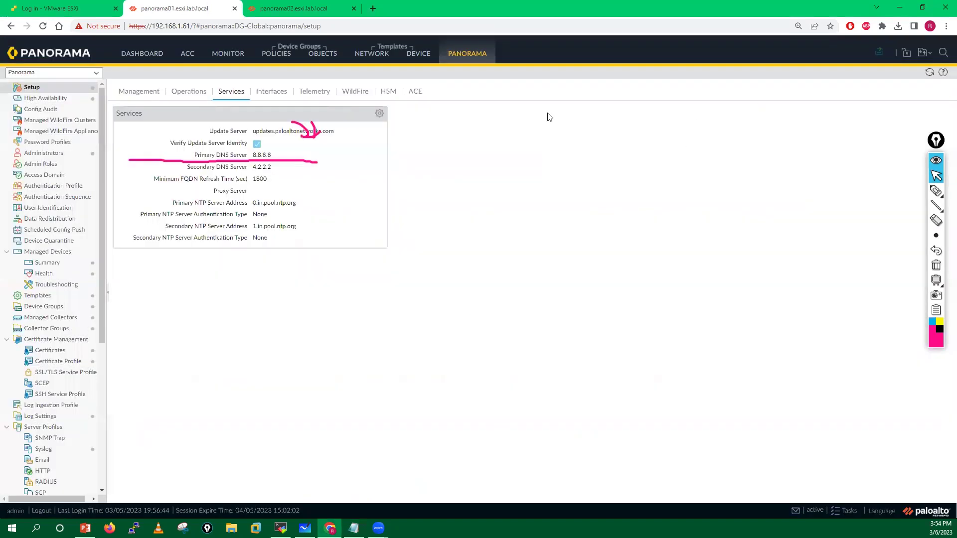
click(937, 265)
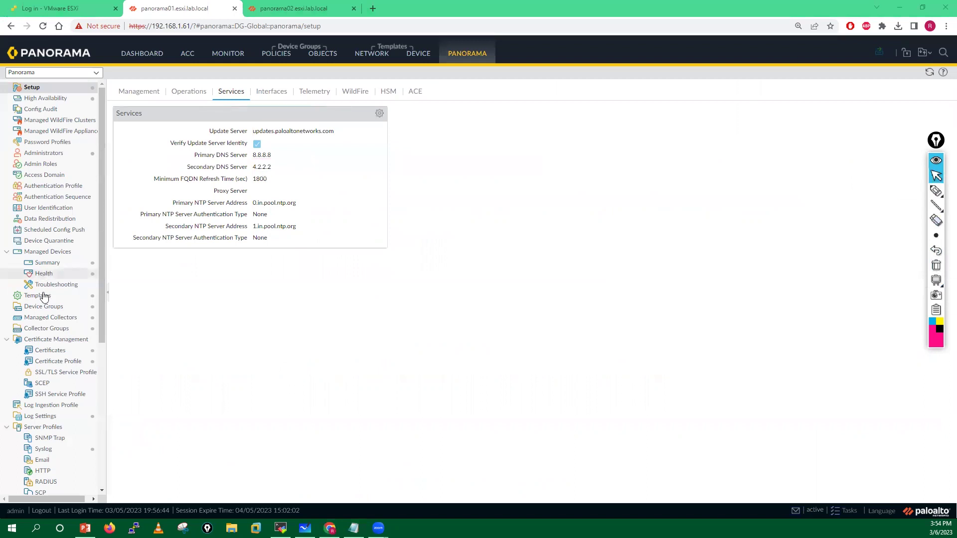
Refresh the Managed Devices summary and mark fw01 and fw02 as Out of Sync.
click(47, 263)
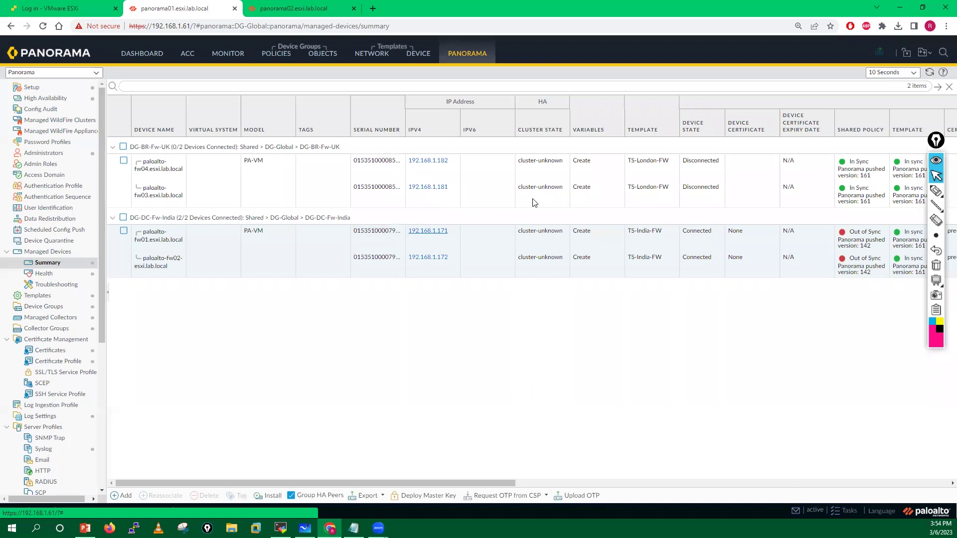
click(930, 73)
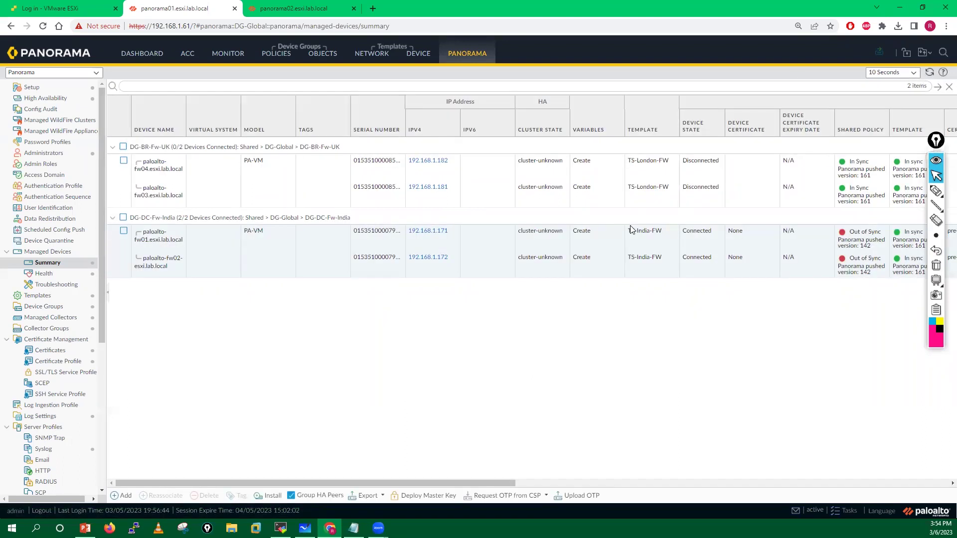
click(936, 191)
mouse_move(867, 220)
mouse_down()
mouse_move(829, 239)
mouse_move(892, 291)
mouse_move(866, 220)
mouse_up()
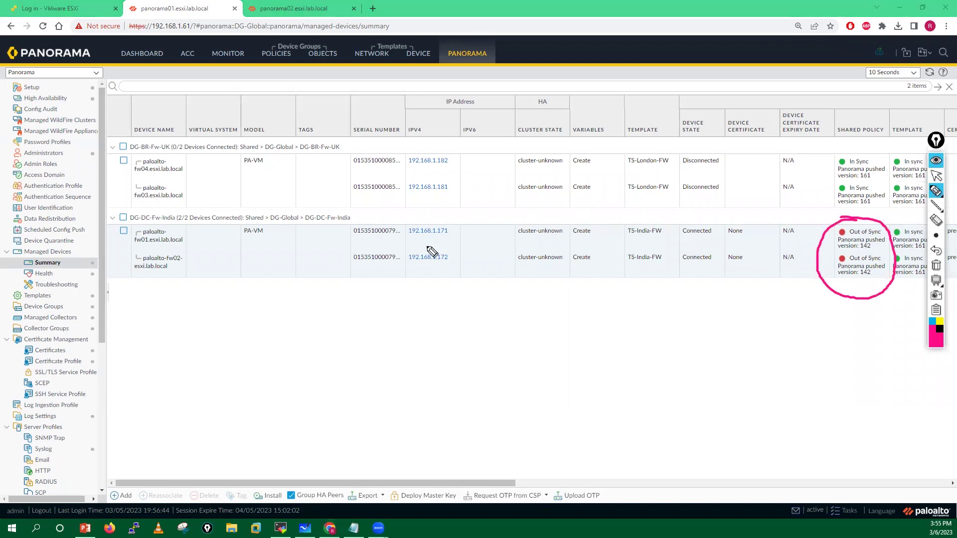
mouse_move(173, 226)
mouse_down()
mouse_move(131, 233)
mouse_move(143, 285)
mouse_move(175, 225)
mouse_up()
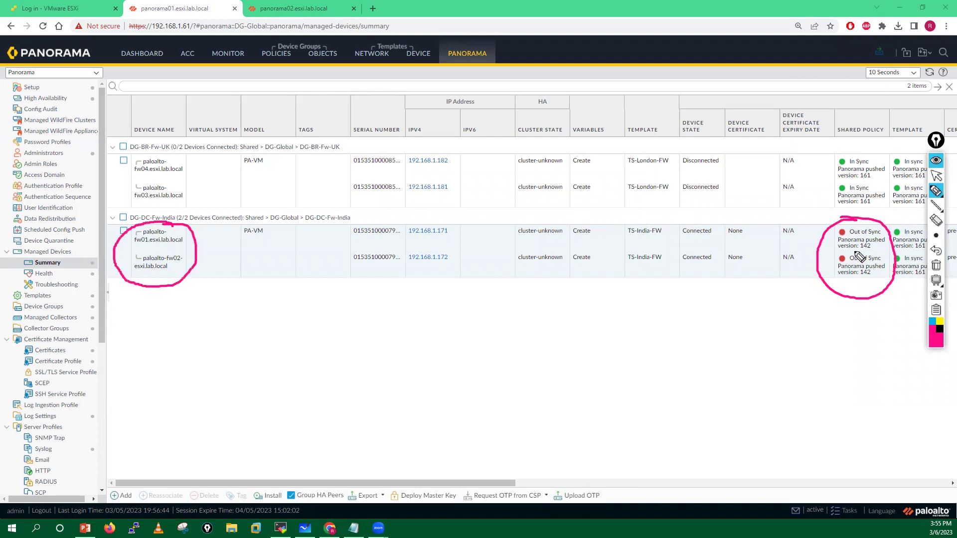
drag(820, 309, 846, 289)
drag(846, 148, 865, 150)
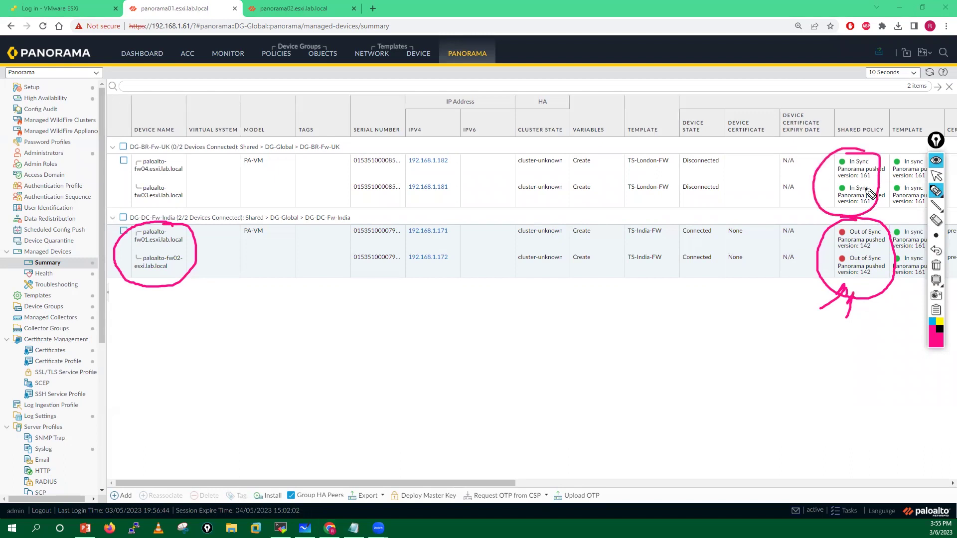
click(936, 265)
click(936, 178)
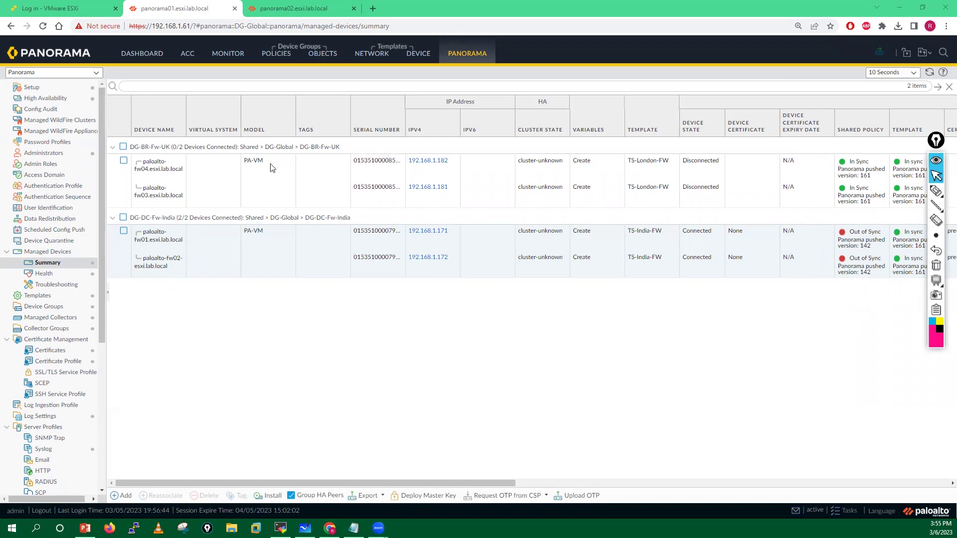
click(31, 85)
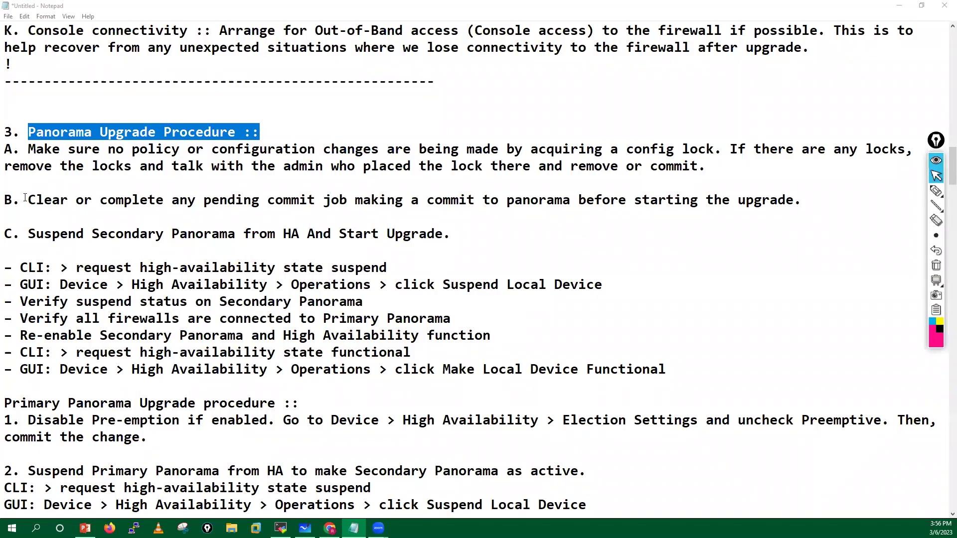
Highlight step B on pending commits and step C's suspend-secondary-Panorama phrase.
drag(25, 198, 308, 203)
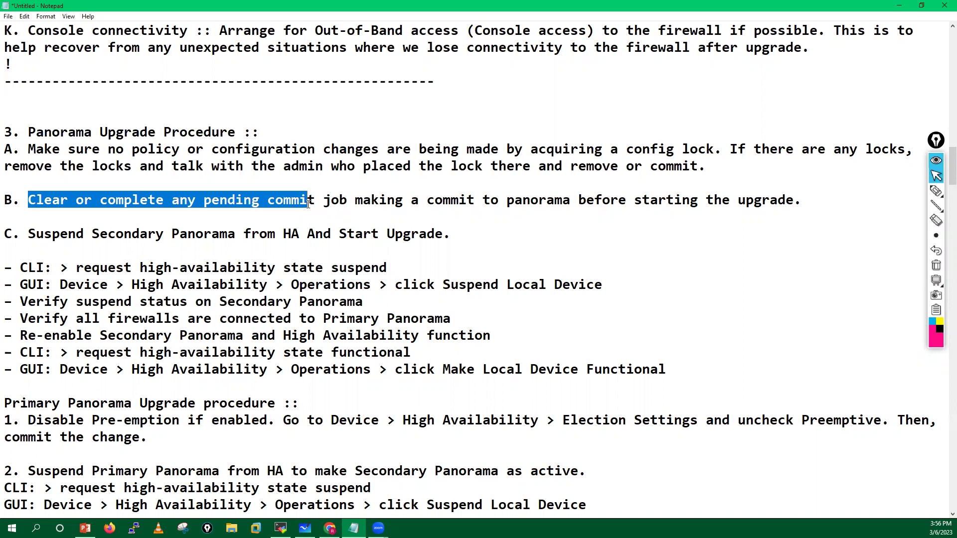
click(59, 245)
drag(28, 232, 179, 336)
drag(248, 378, 249, 378)
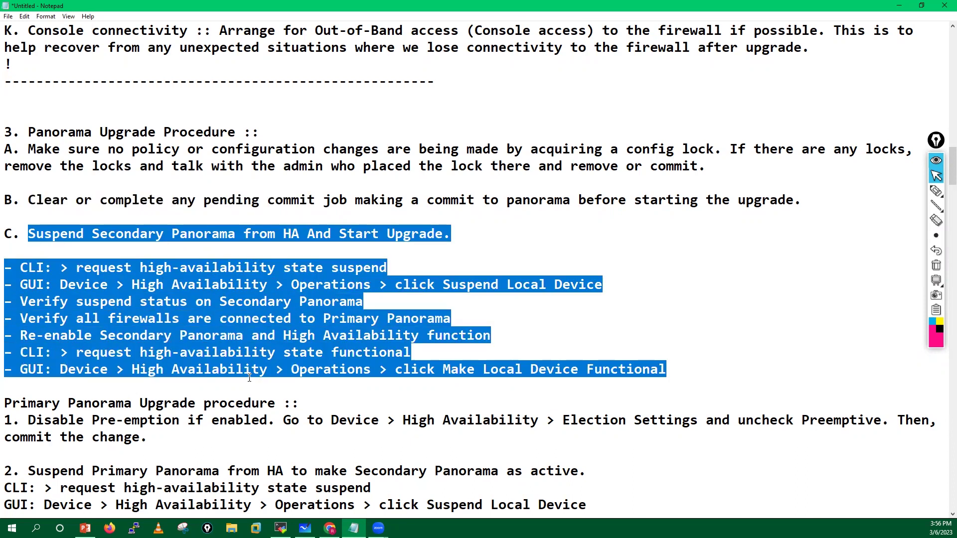
click(149, 233)
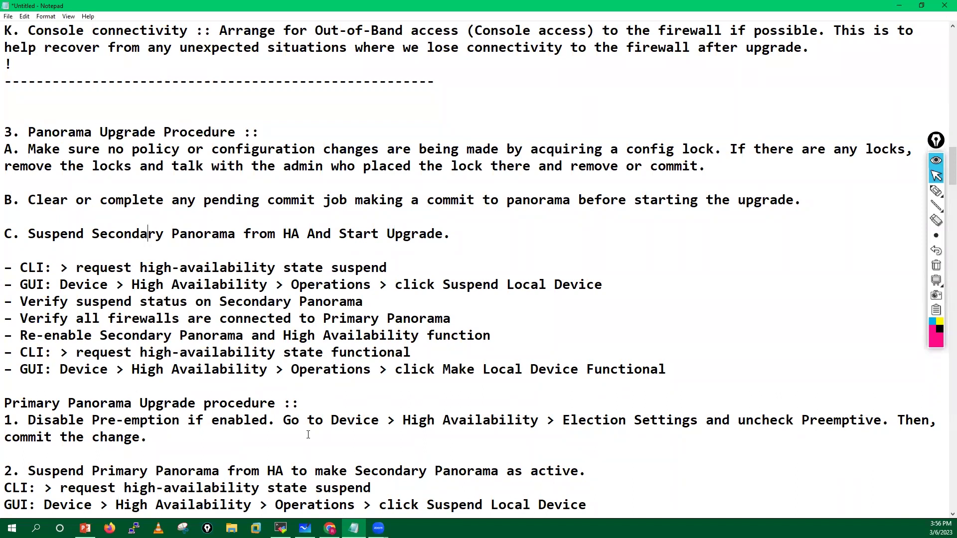
drag(28, 234, 314, 239)
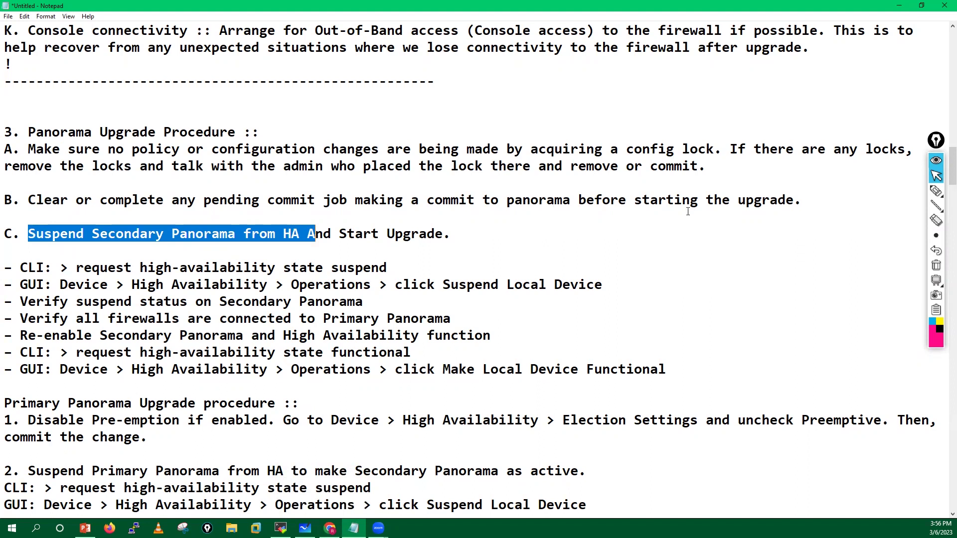
Sketch a circled 11.0.0 beside step C, then wipe it.
click(936, 191)
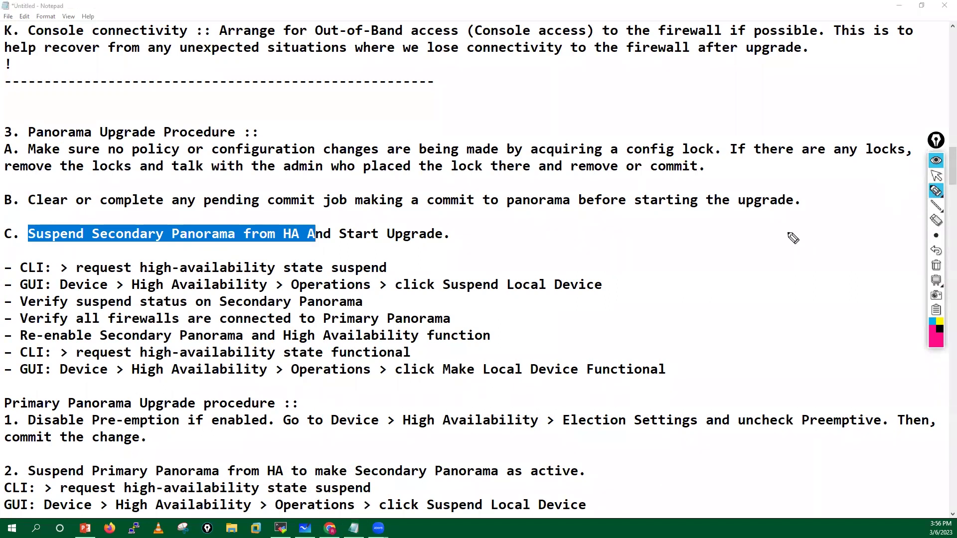
mouse_move(598, 235)
mouse_down()
mouse_move(597, 248)
mouse_move(647, 235)
mouse_move(665, 280)
mouse_move(643, 219)
mouse_up()
click(616, 238)
click(638, 239)
mouse_move(634, 256)
mouse_down()
mouse_move(642, 282)
mouse_move(647, 255)
mouse_move(704, 236)
mouse_move(700, 255)
mouse_up()
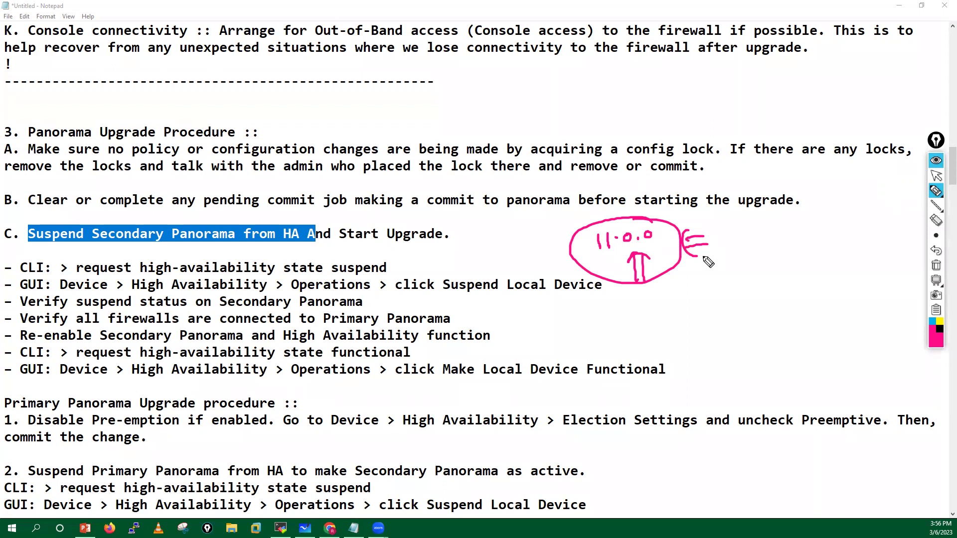
click(935, 266)
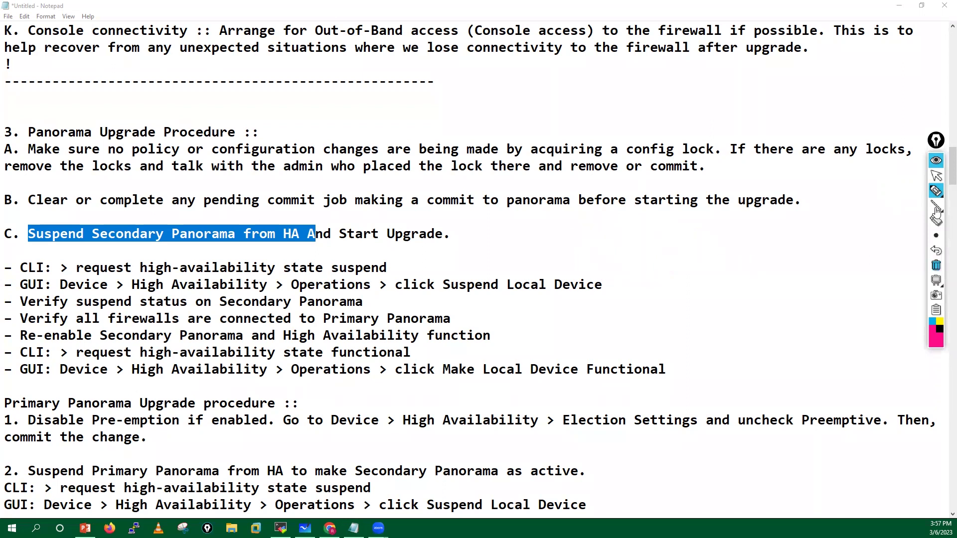
click(936, 177)
click(330, 528)
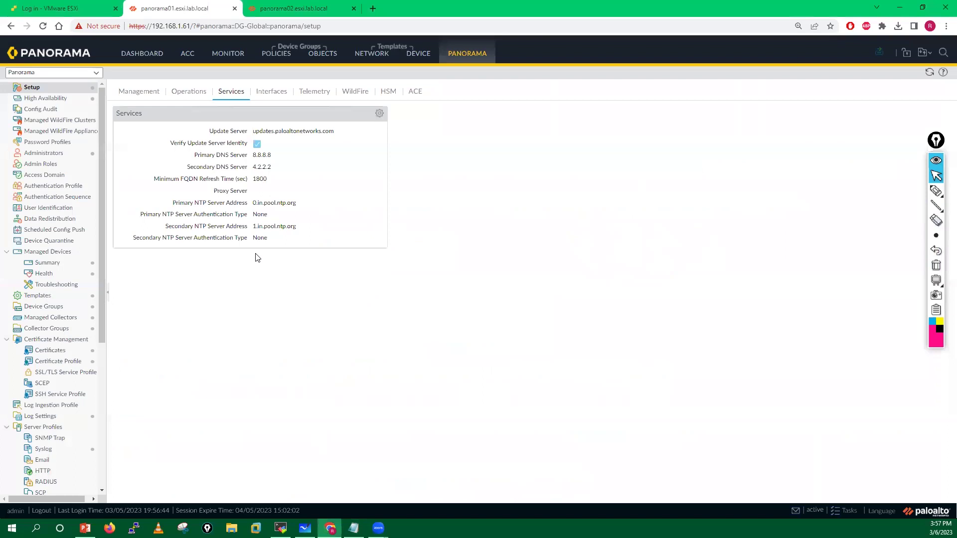
Open the Panorama software versions list on both panorama01 and panorama02.
drag(102, 324, 97, 446)
click(36, 362)
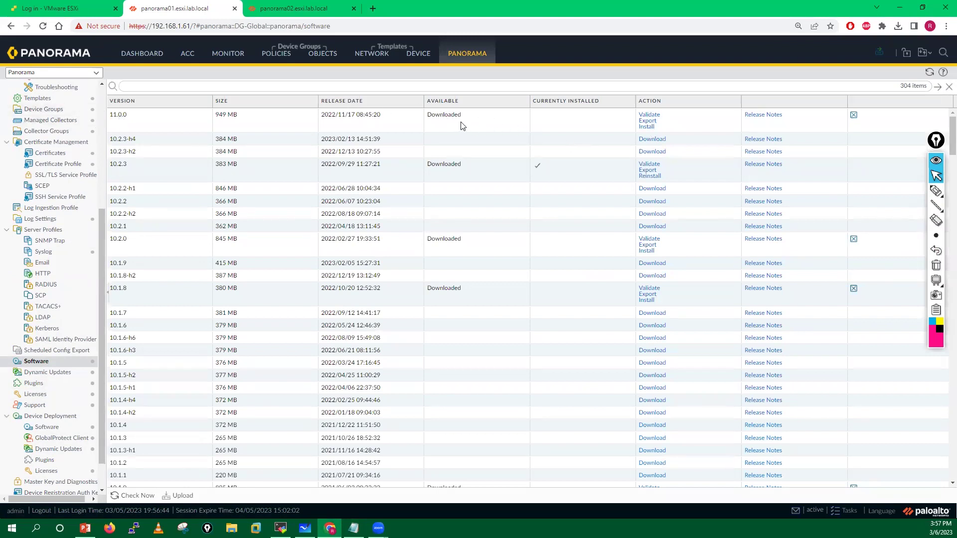
click(302, 8)
click(467, 53)
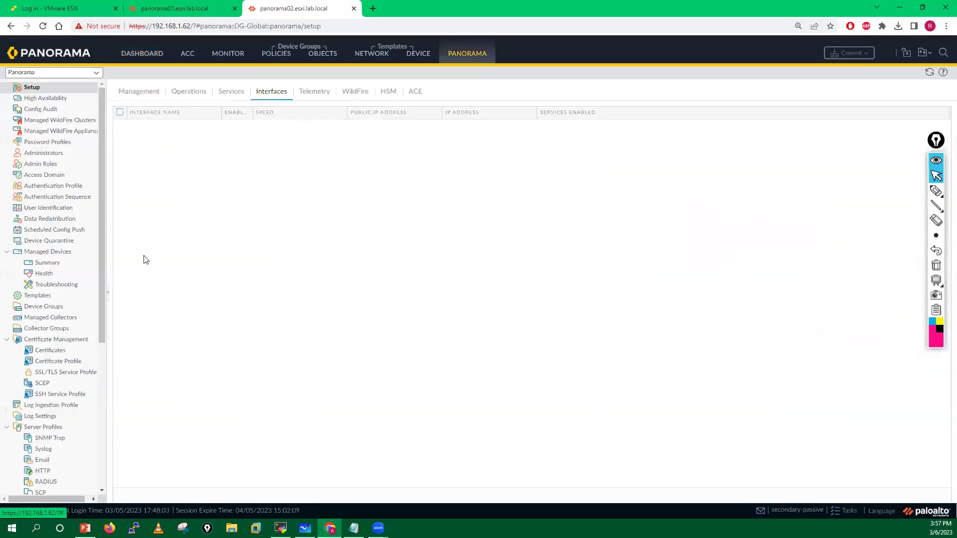
drag(103, 295, 97, 414)
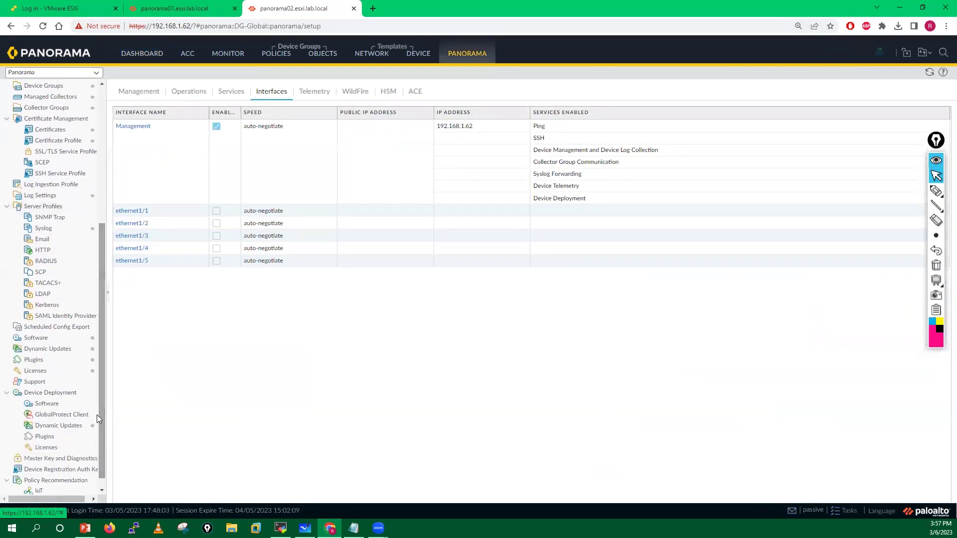
click(53, 339)
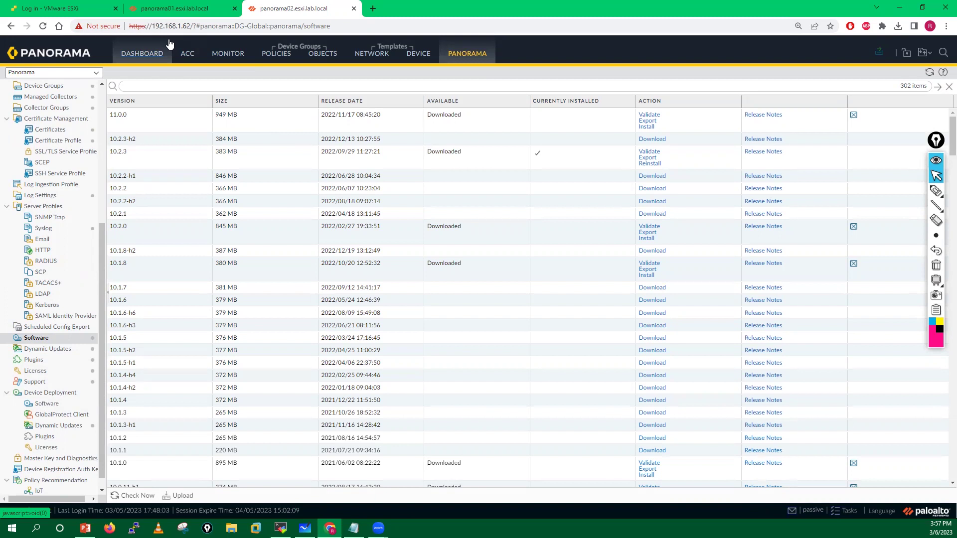
click(170, 8)
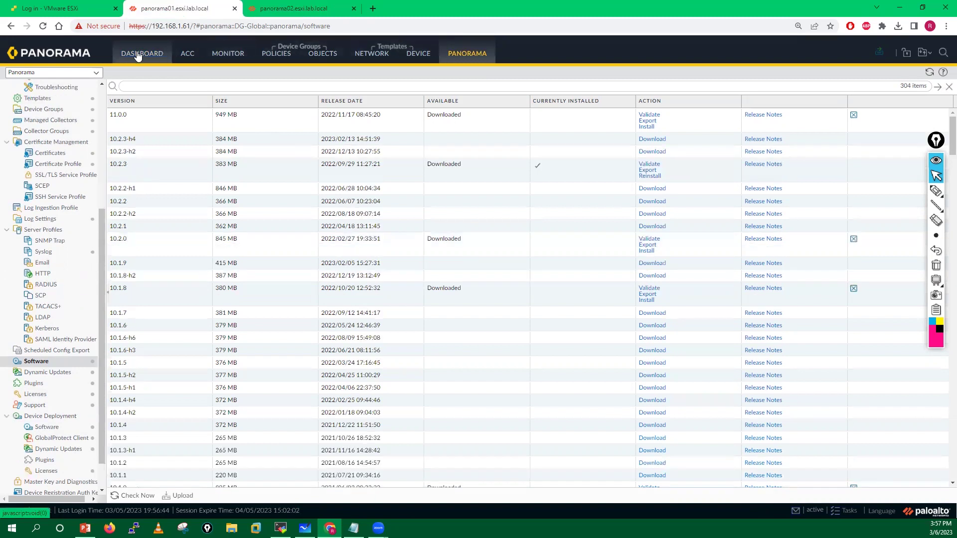
Turn off Preemptive in panorama02's HA Election Settings, then return to panorama01.
click(289, 8)
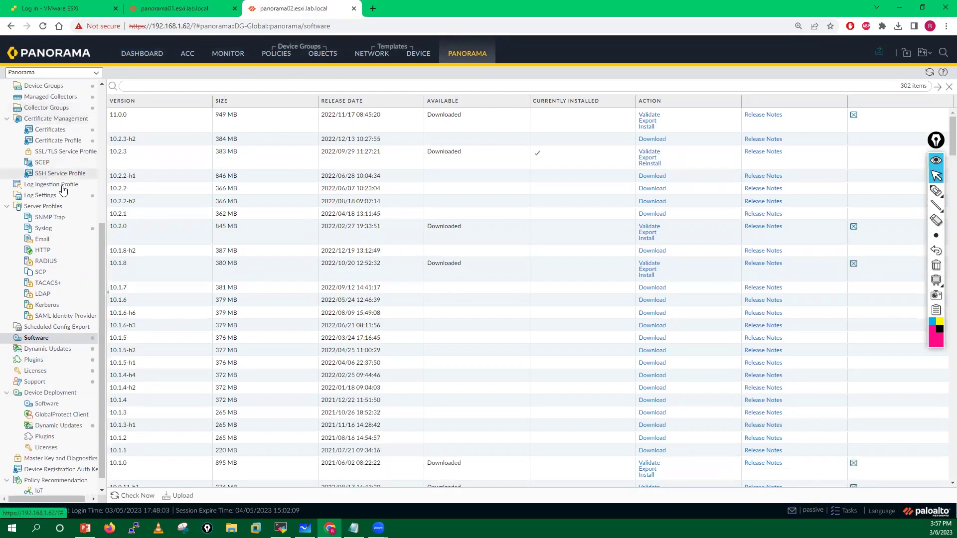
scroll(45, 149, up, 4)
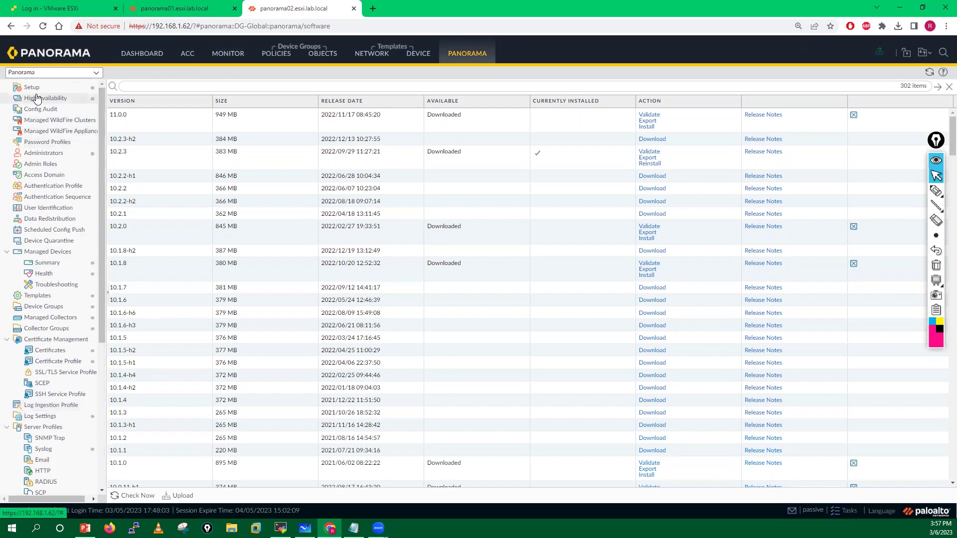
click(37, 98)
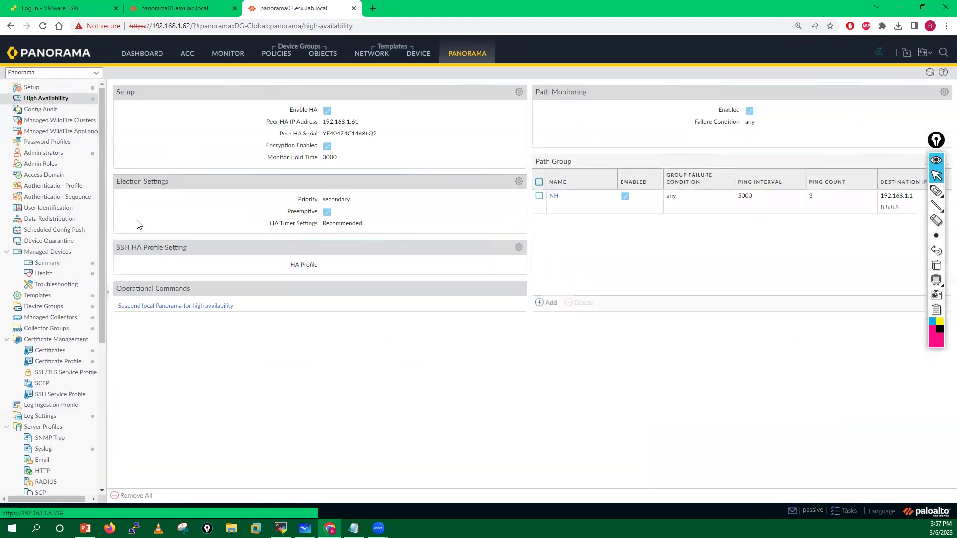
click(520, 183)
click(480, 270)
click(520, 312)
click(174, 9)
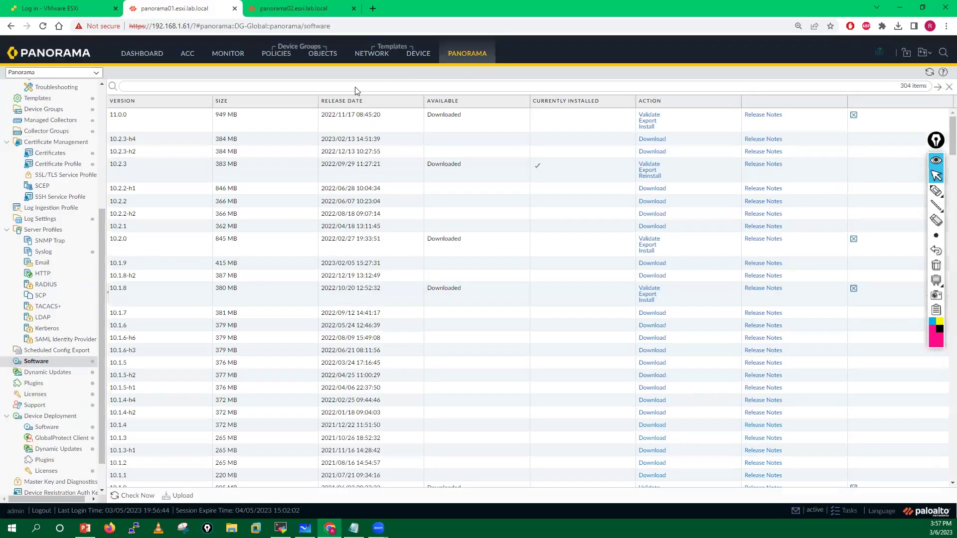
drag(103, 233, 70, 102)
Turn off Preemptive in panorama01's HA Election Settings.
click(70, 99)
click(520, 183)
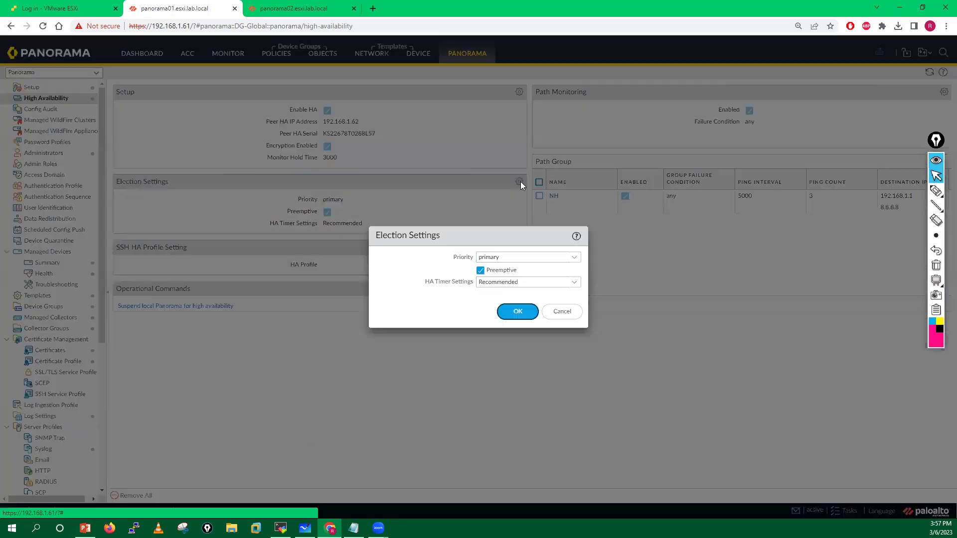
click(480, 270)
click(505, 312)
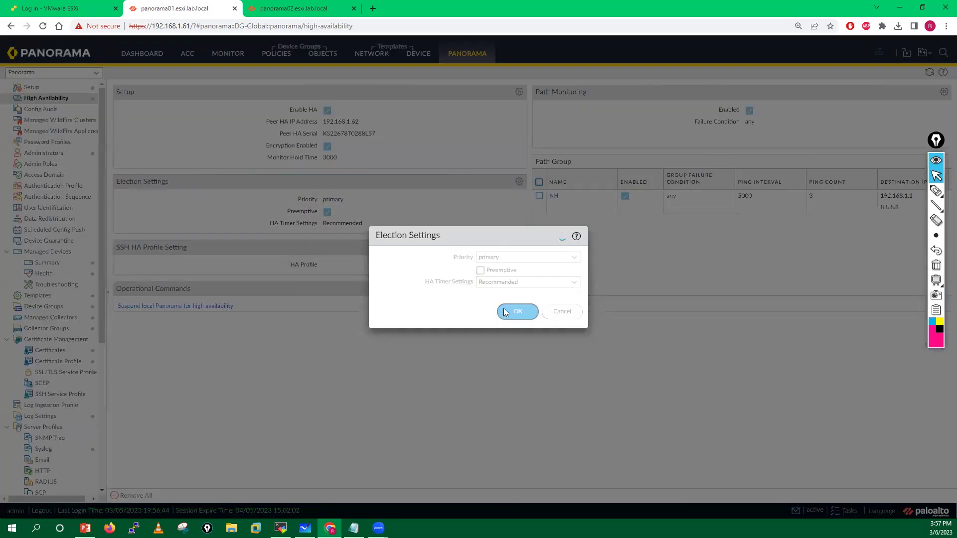
Commit to Panorama on both panorama01 and panorama02 and check each commit's progress.
click(878, 56)
click(890, 69)
click(637, 411)
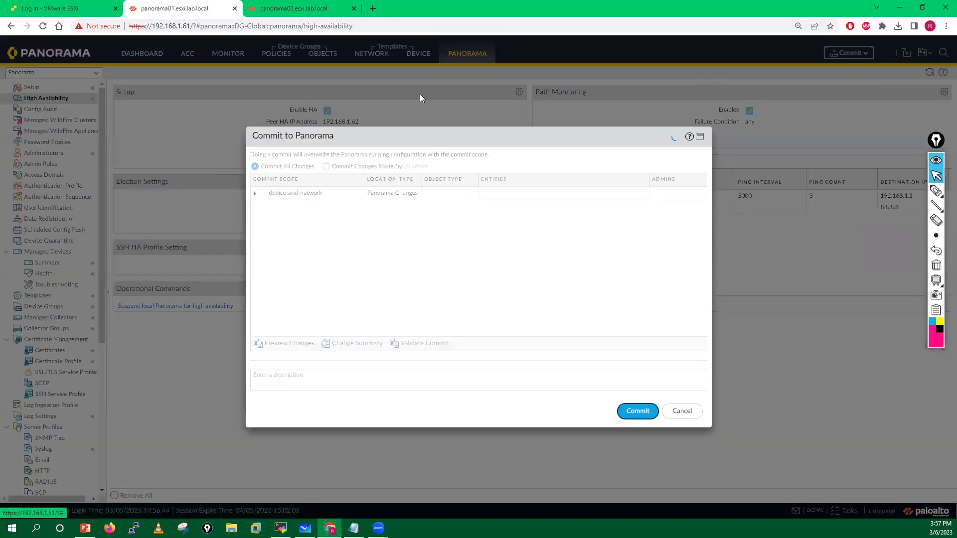
click(314, 8)
click(842, 54)
click(847, 67)
click(638, 413)
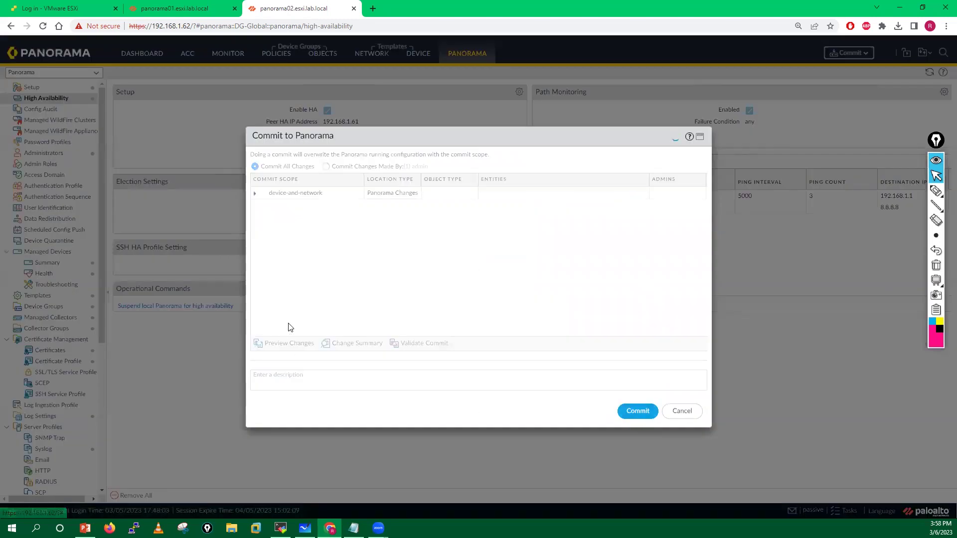
click(175, 9)
click(307, 8)
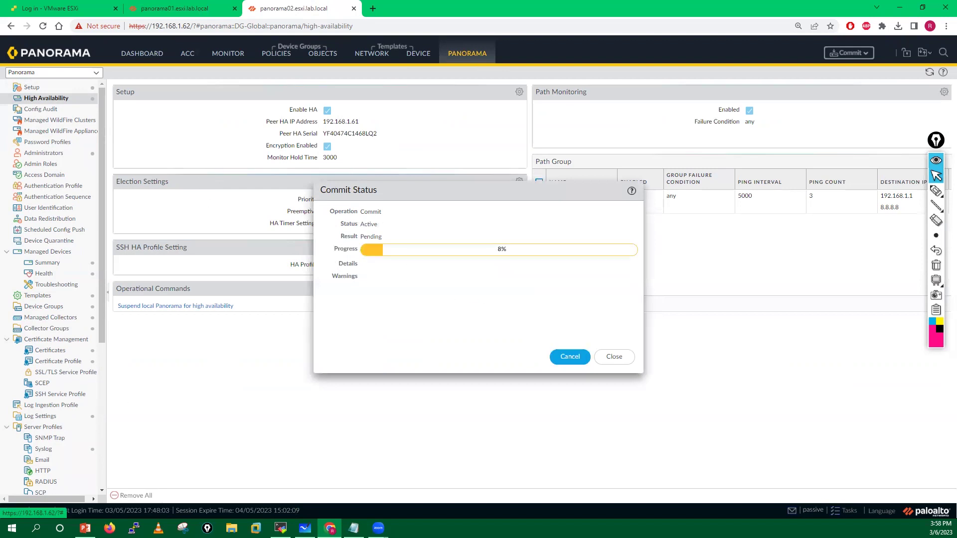
click(353, 528)
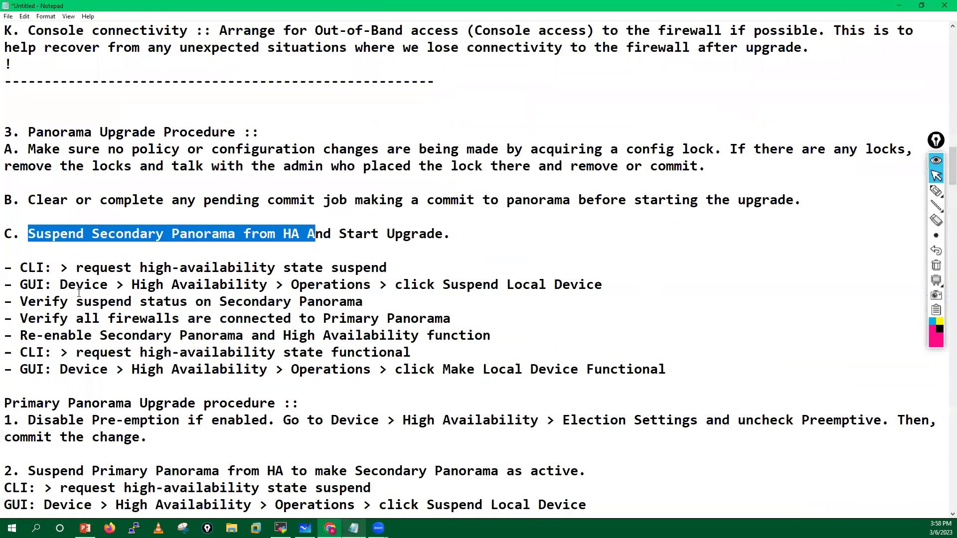
scroll(80, 337, down, 2)
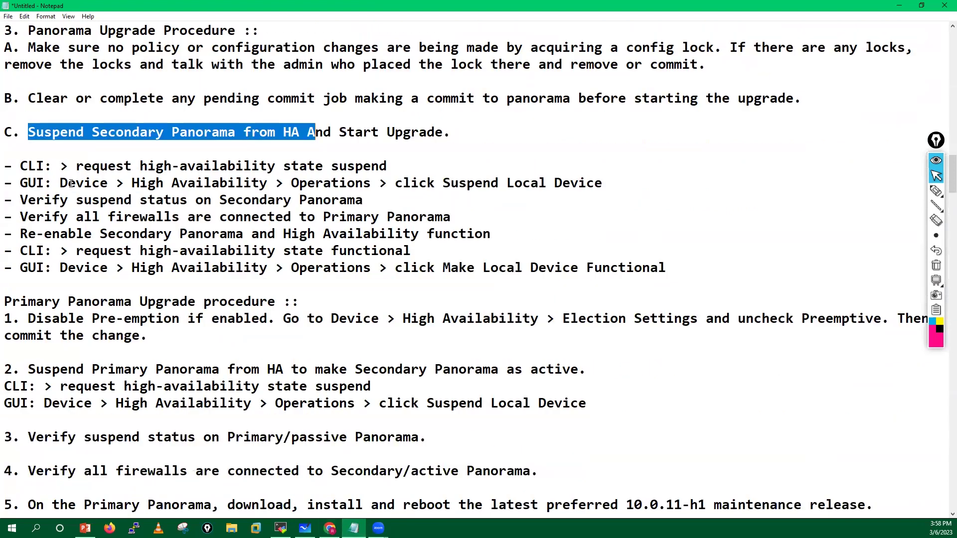
drag(76, 165, 403, 166)
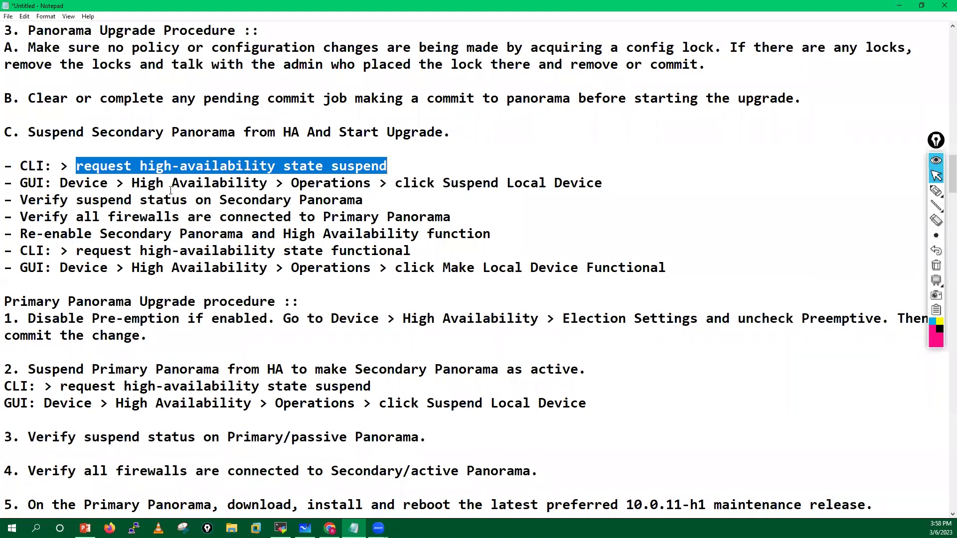
drag(21, 183, 603, 183)
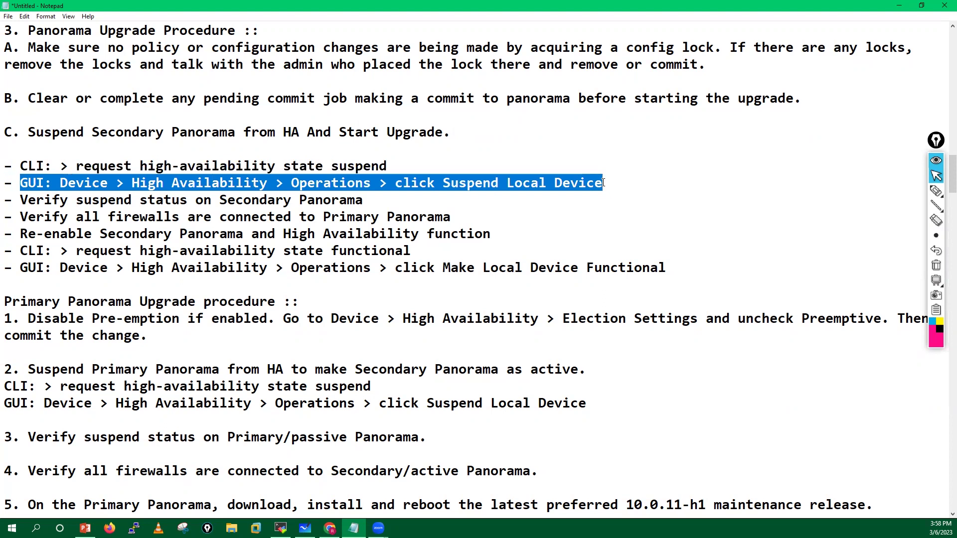
drag(20, 200, 354, 201)
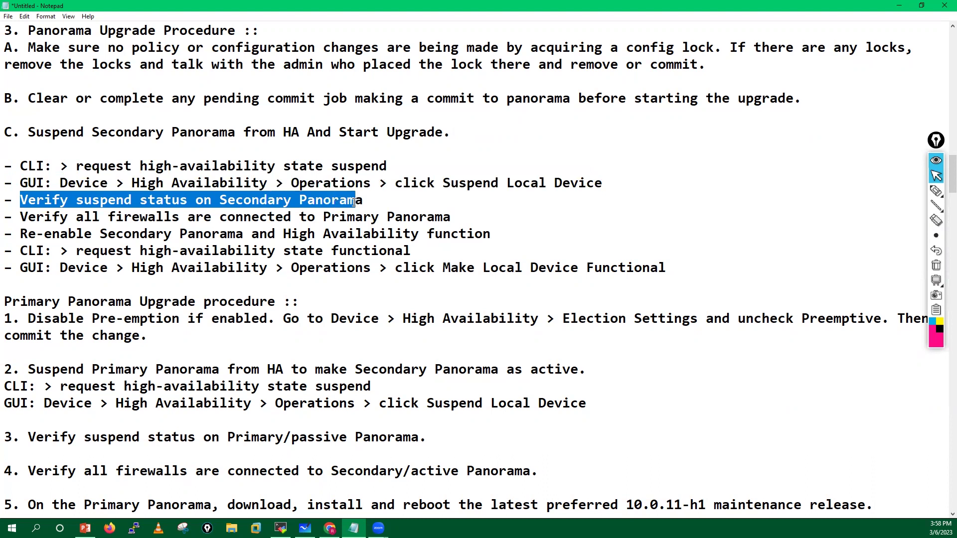
drag(18, 217, 451, 218)
drag(20, 233, 506, 234)
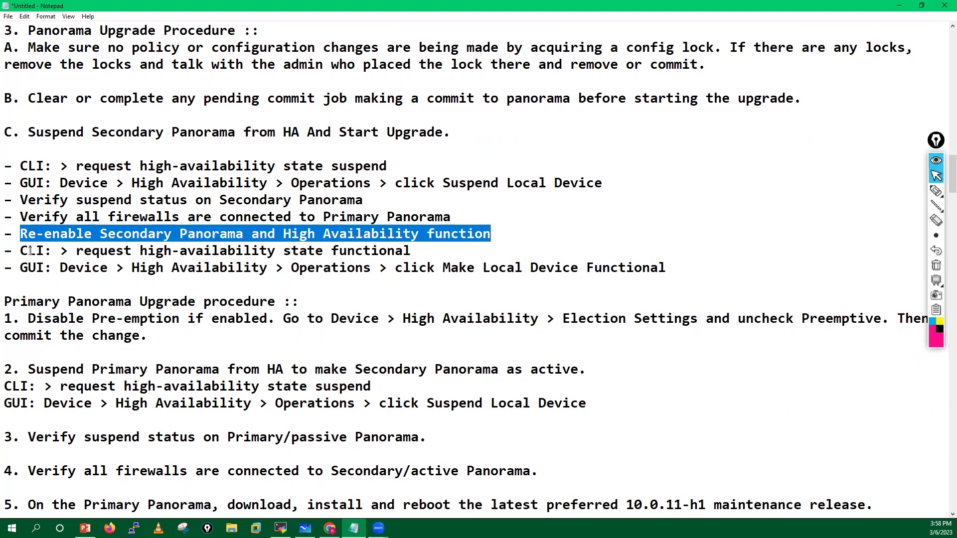
drag(20, 251, 668, 274)
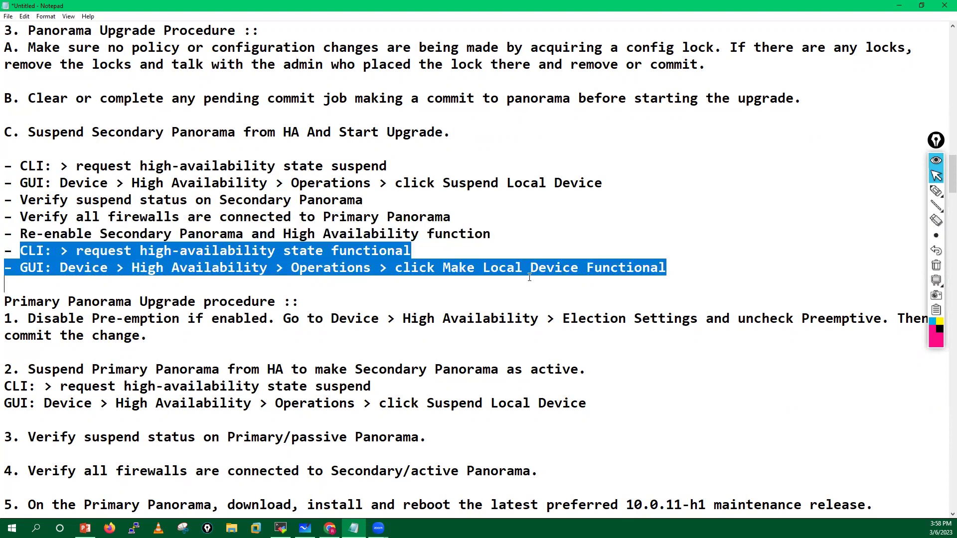
click(287, 276)
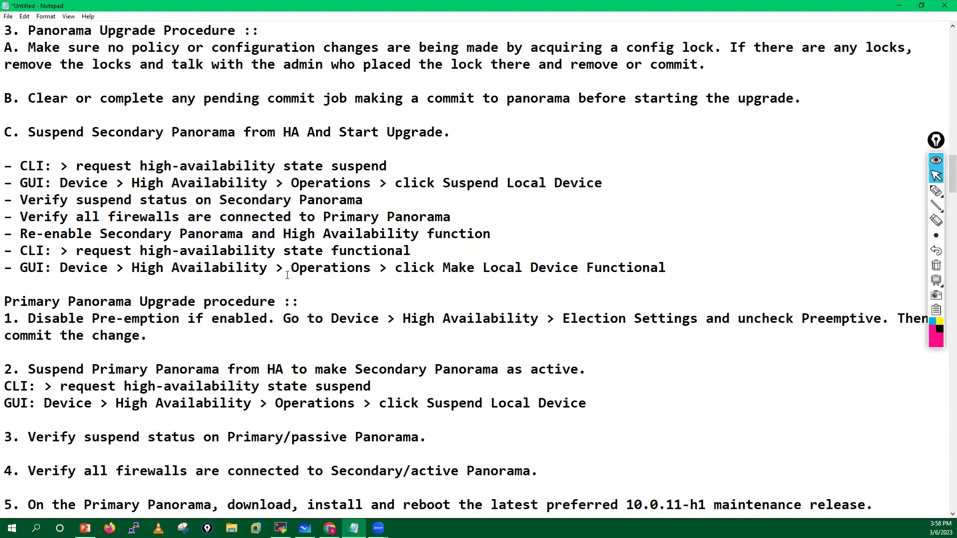
scroll(287, 275, down, 3)
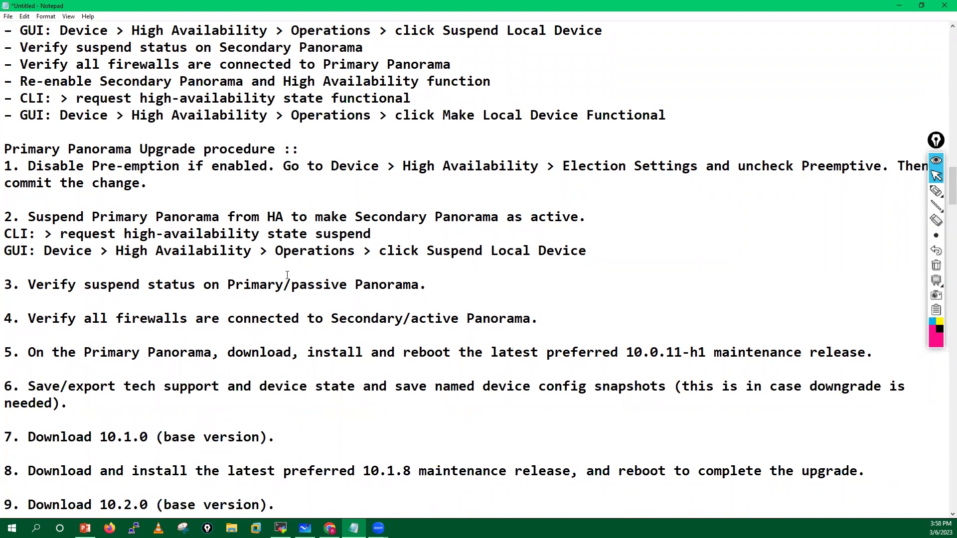
scroll(287, 276, down, 1)
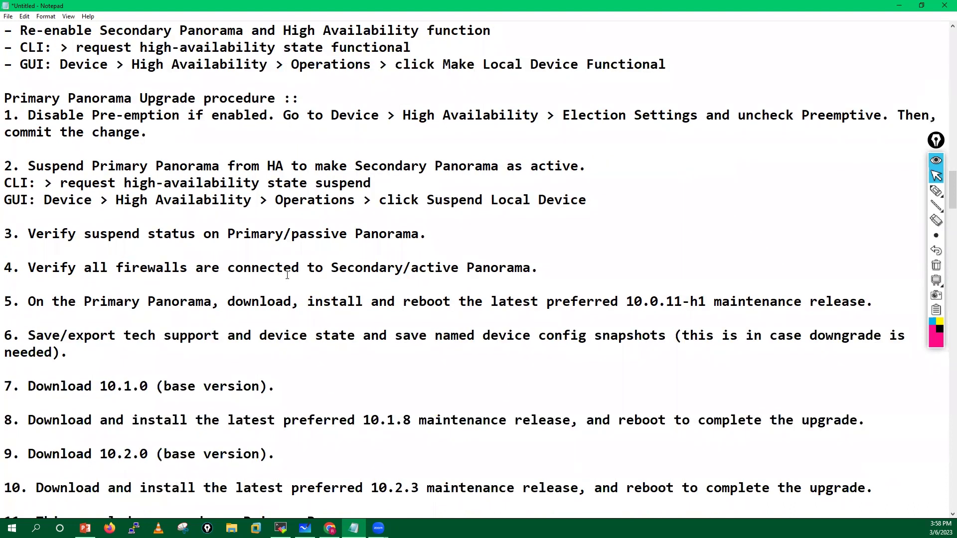
drag(738, 116, 864, 117)
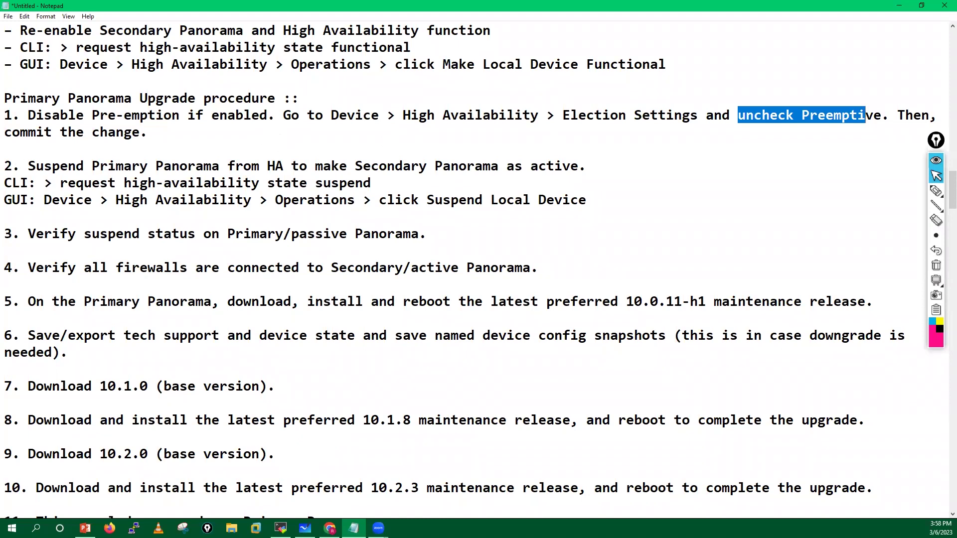
drag(28, 166, 559, 199)
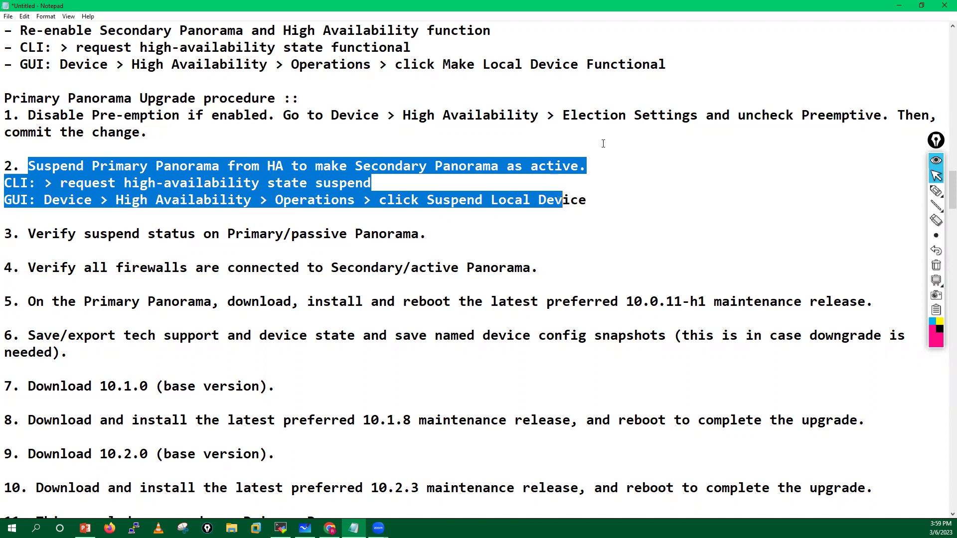
Dismiss the commit status on both Panoramas and open panorama01's Dashboard.
click(896, 6)
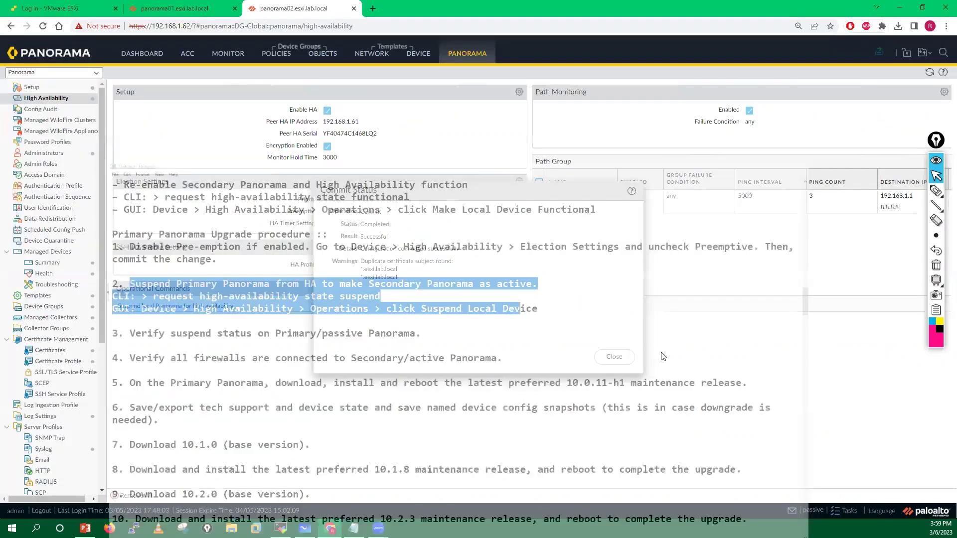
click(614, 357)
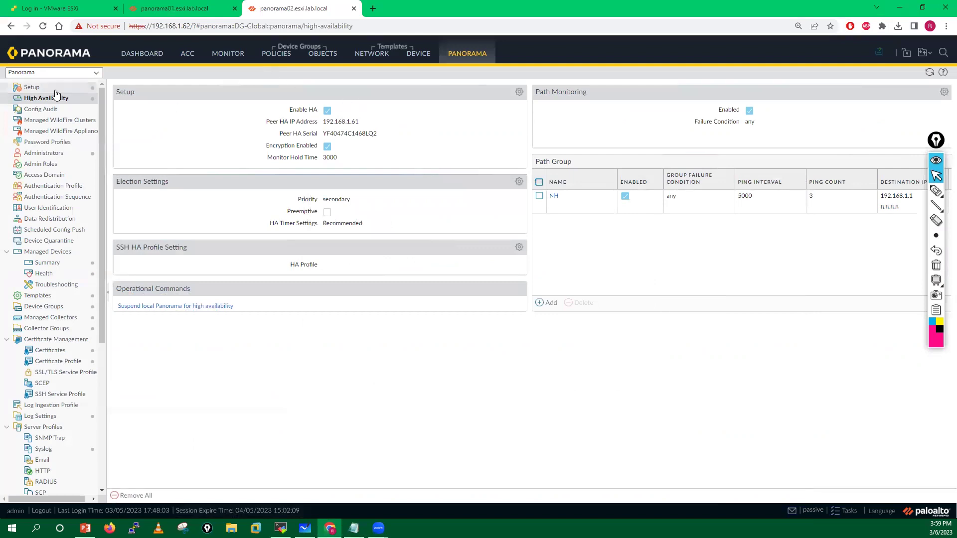
click(163, 8)
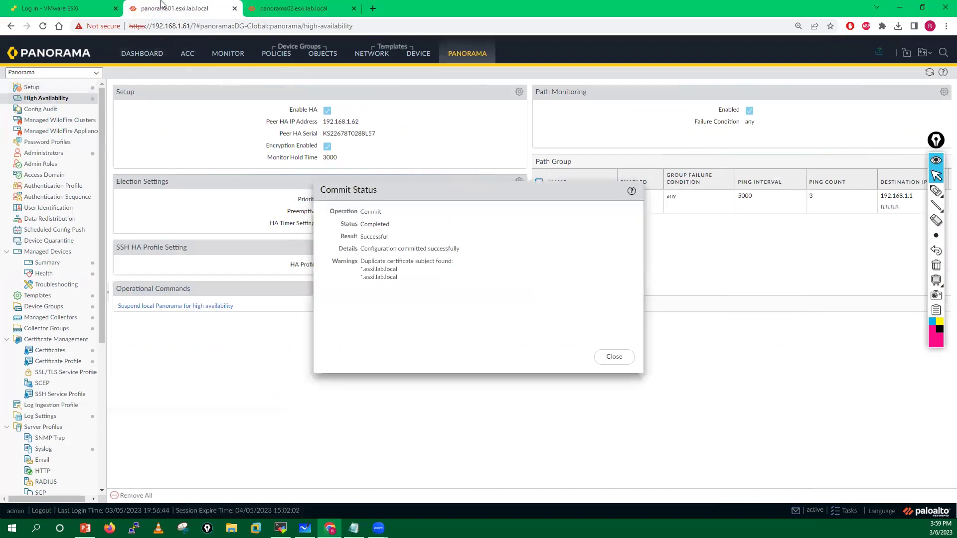
click(618, 358)
click(141, 59)
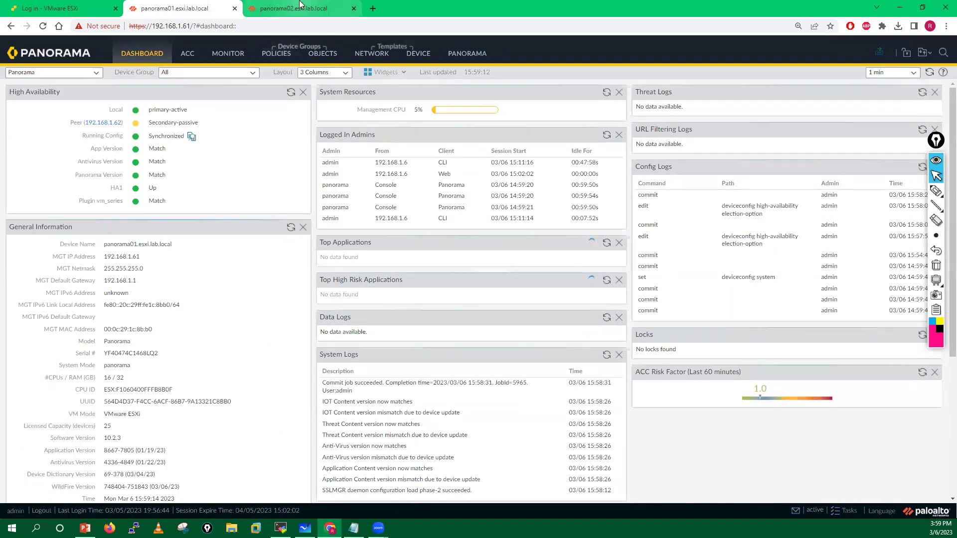
Open panorama02's High Availability page showing its Operational Commands.
click(290, 8)
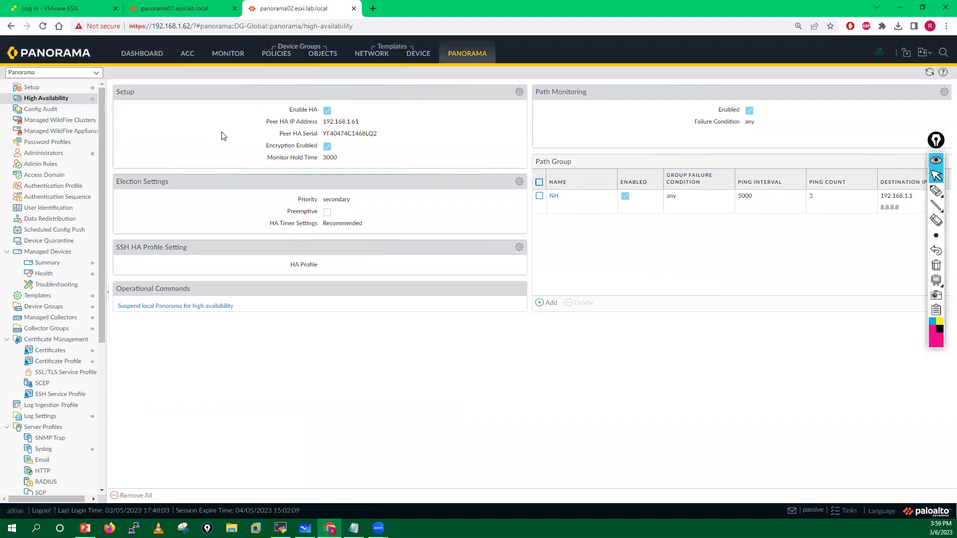
click(31, 88)
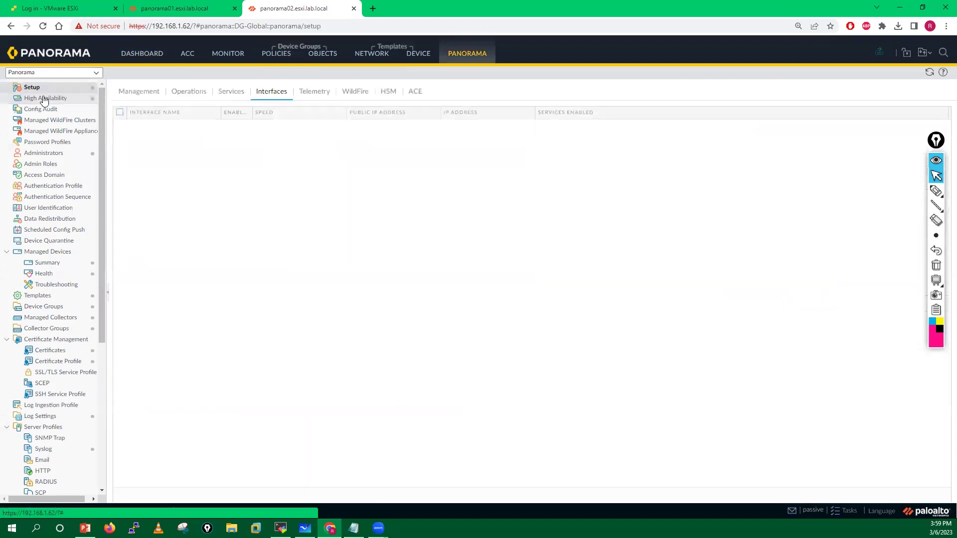
click(45, 98)
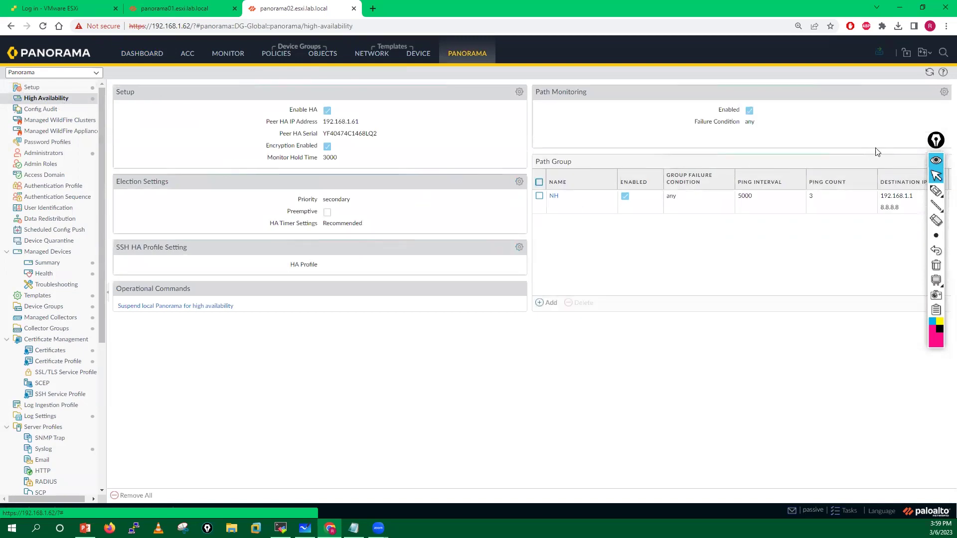
click(936, 157)
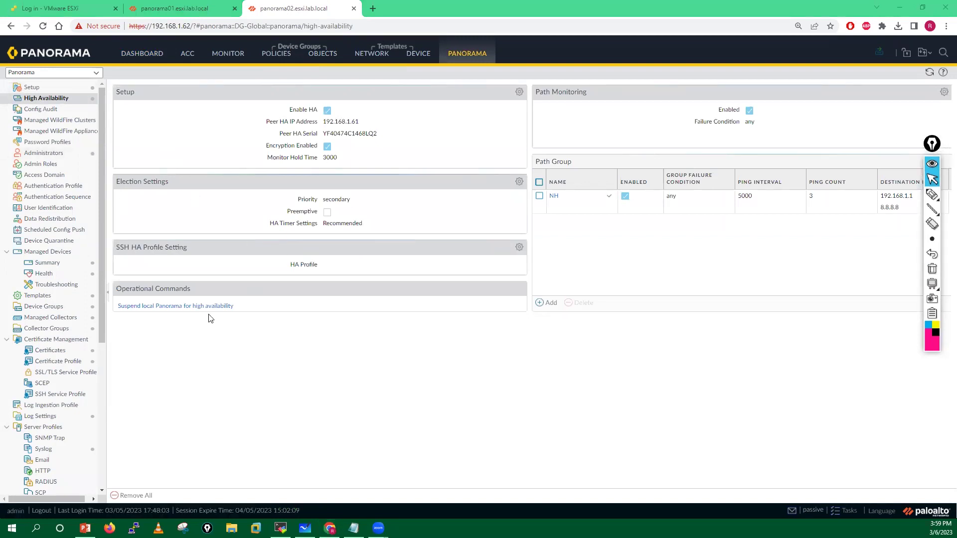
click(168, 311)
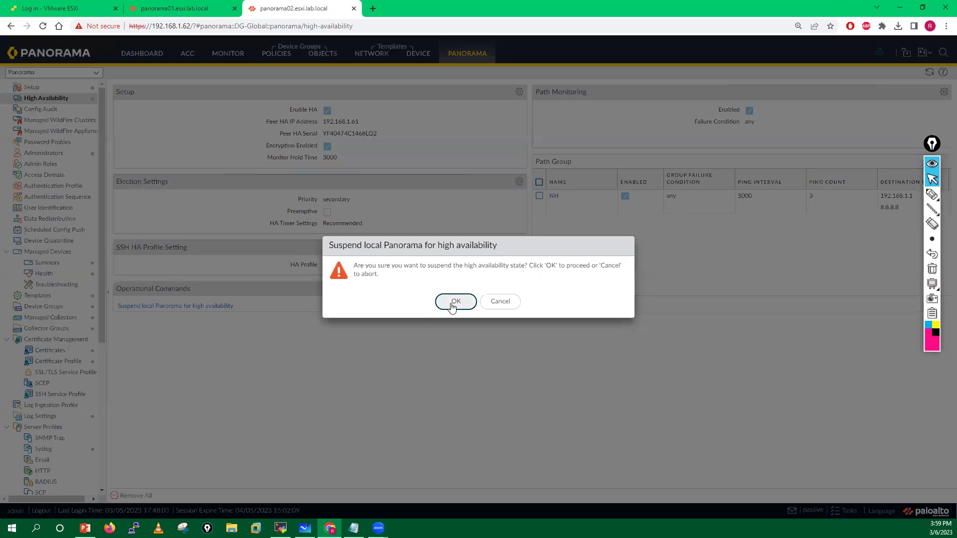
Suspend panorama02 locally and confirm its secondary-suspended state on both Dashboards' HA widgets.
click(456, 302)
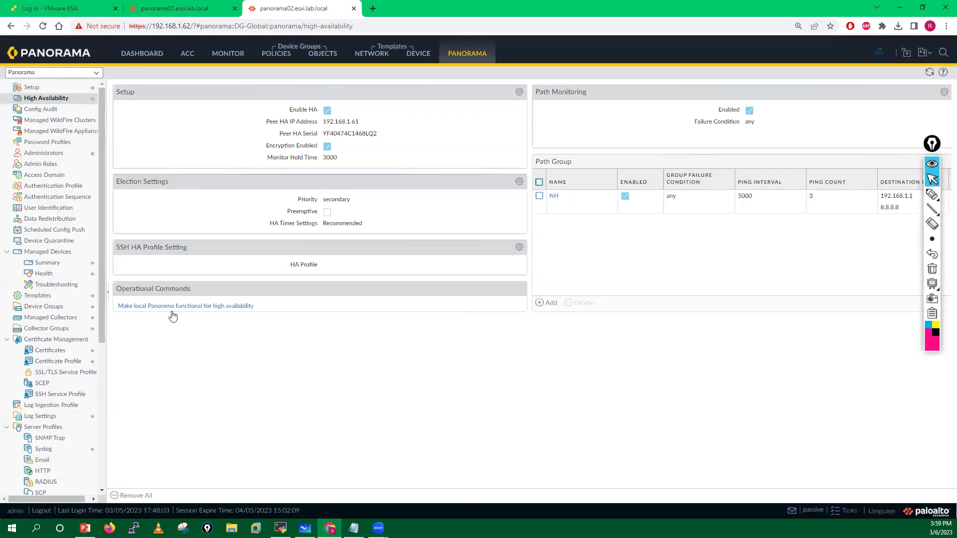
click(146, 54)
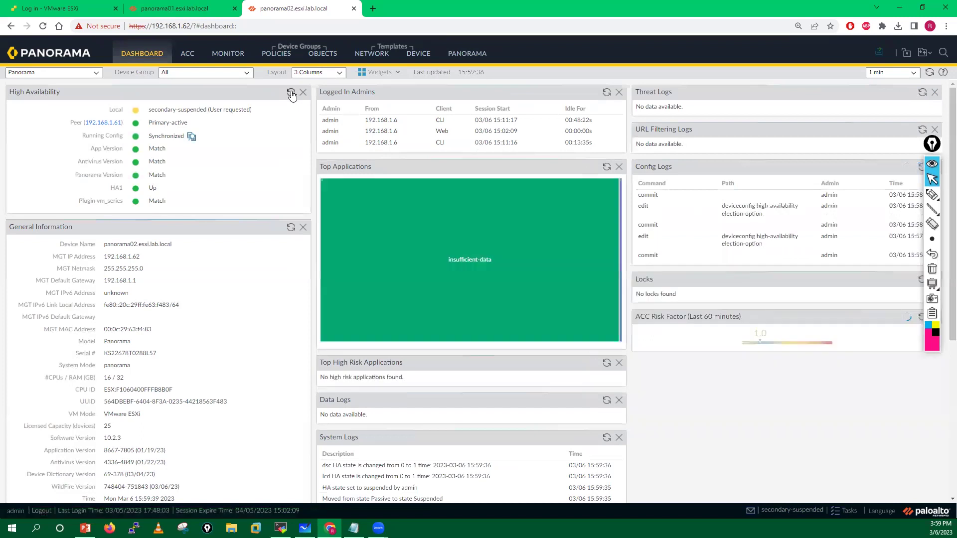
click(175, 9)
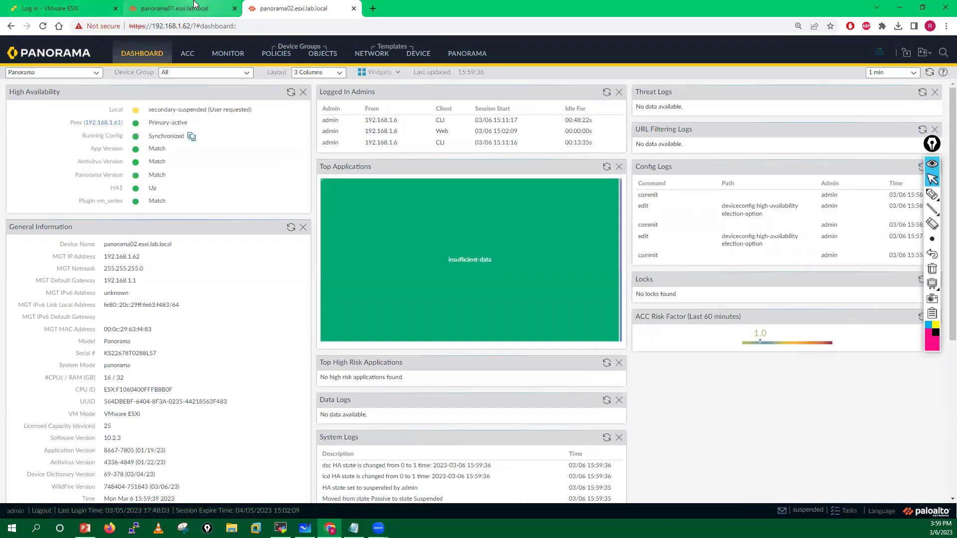
click(292, 95)
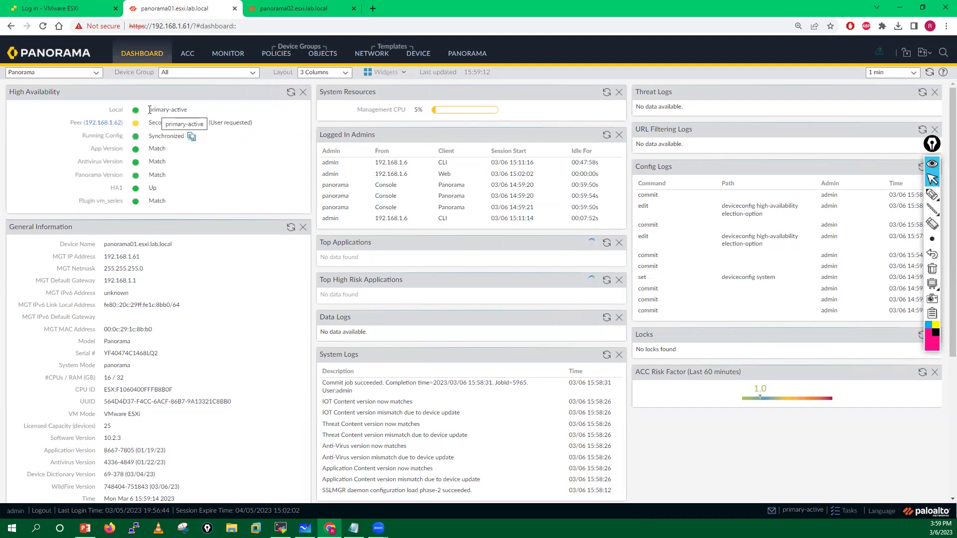
click(327, 5)
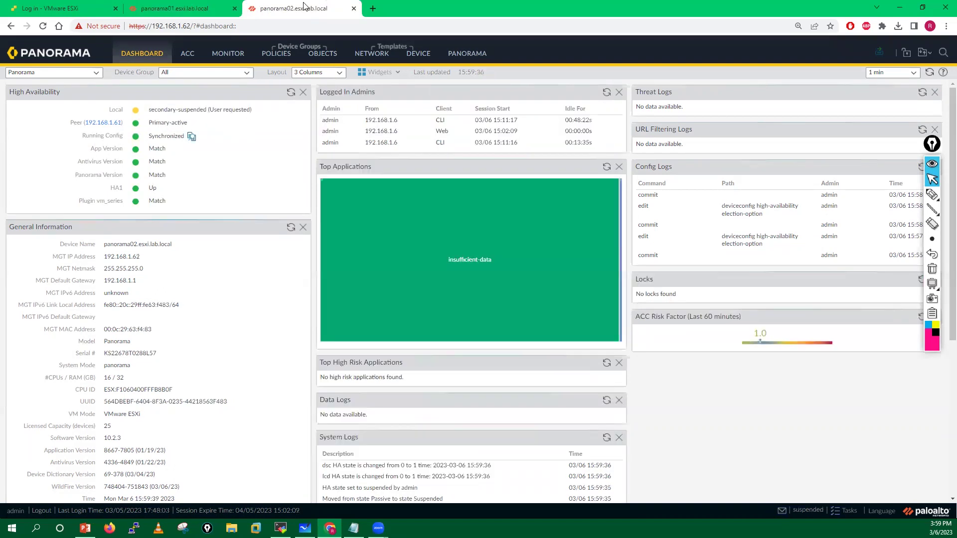
Open panorama02's Panorama > Software versions list.
click(460, 55)
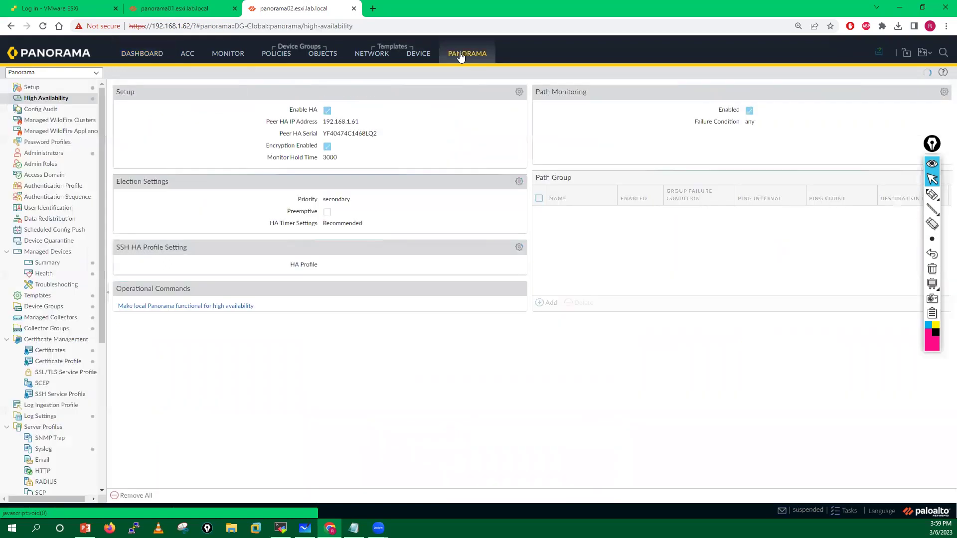
scroll(102, 266, down, 5)
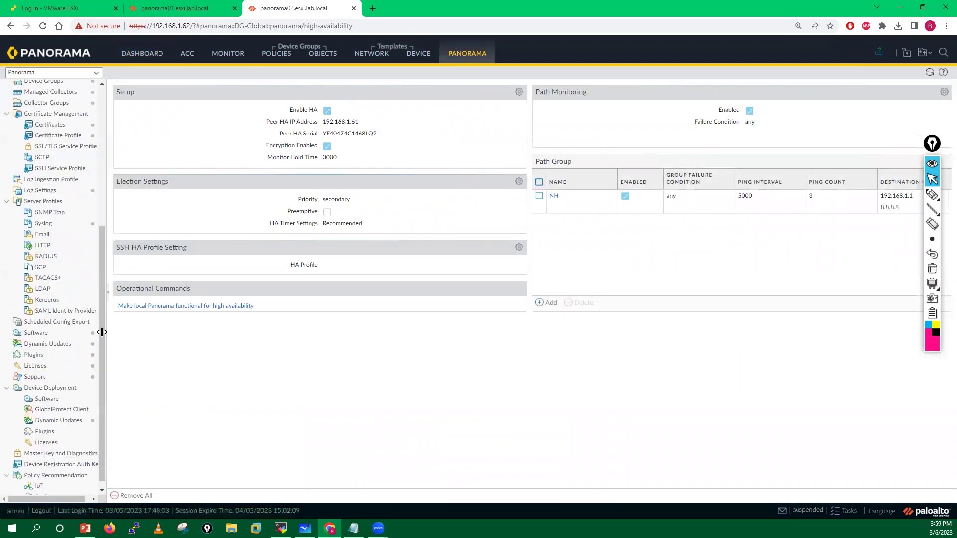
click(36, 325)
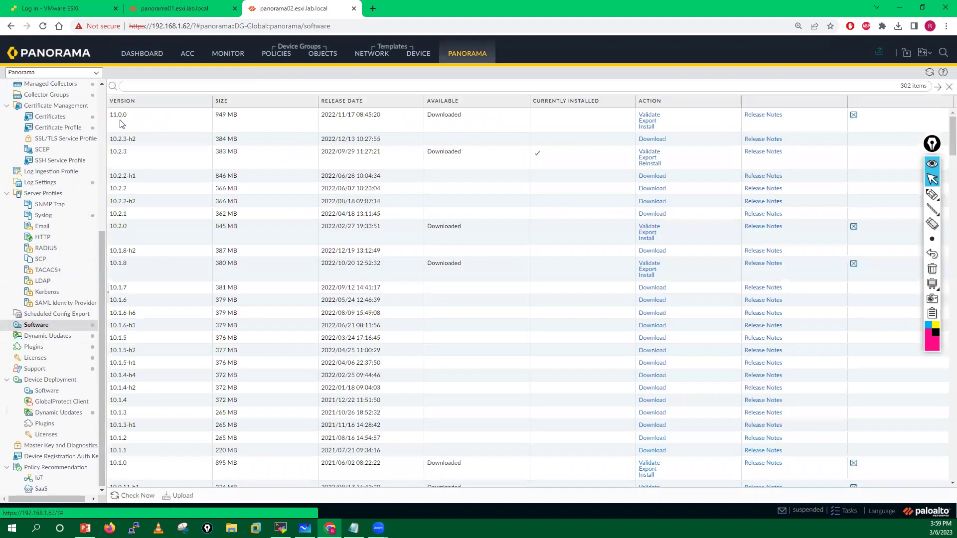
Install PAN-OS 11.0.0 on panorama02, accepting the feature-release upgrade warning.
click(646, 127)
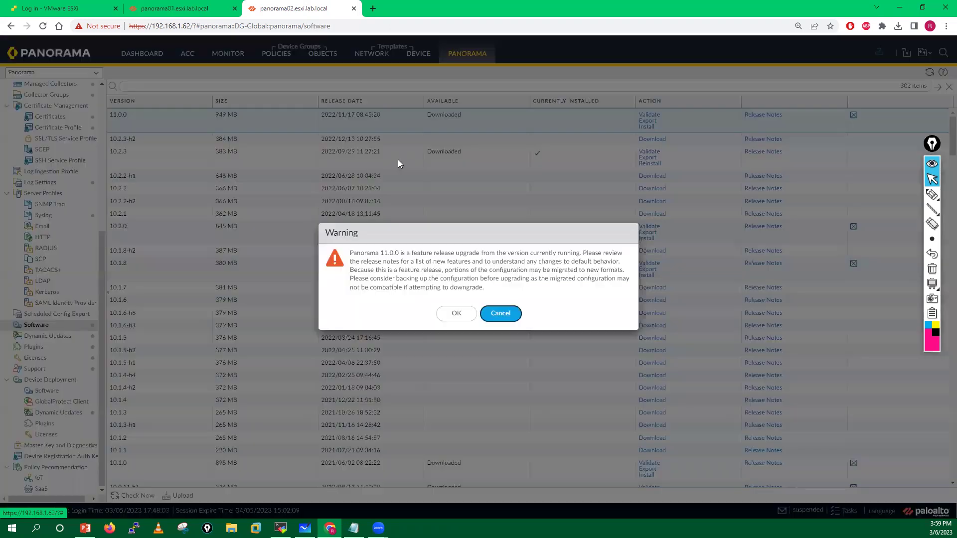
click(455, 315)
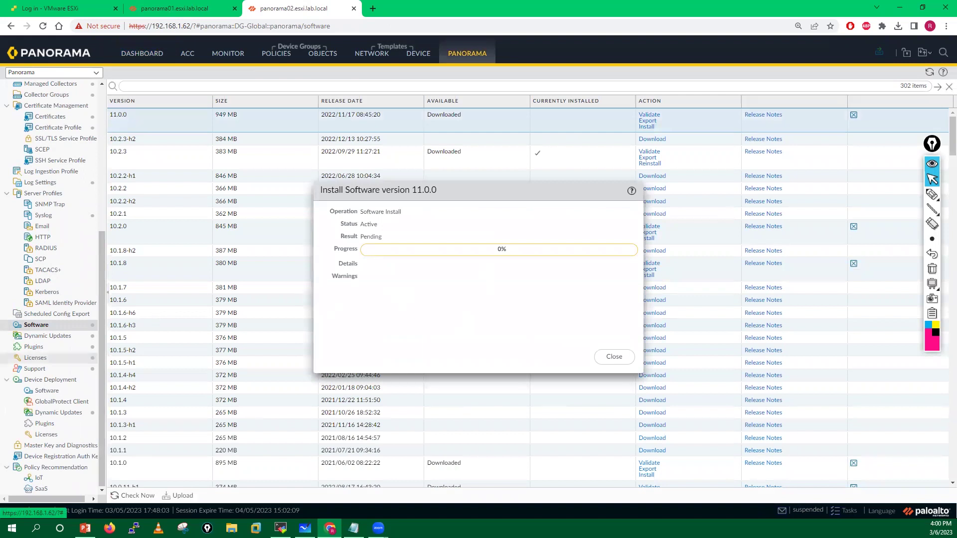
click(280, 528)
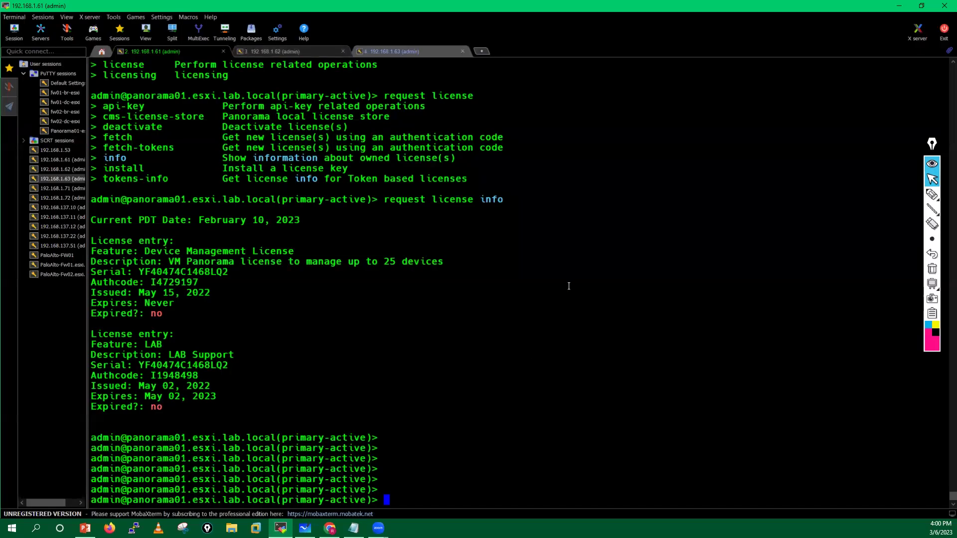
On the 192.168.1.62 session, run 'debug swm status'.
key(ctrl+Tab)
key(Return)
key(Return)
key(Return)
key(Return)
key(Return)
key(Return)
key(Return)
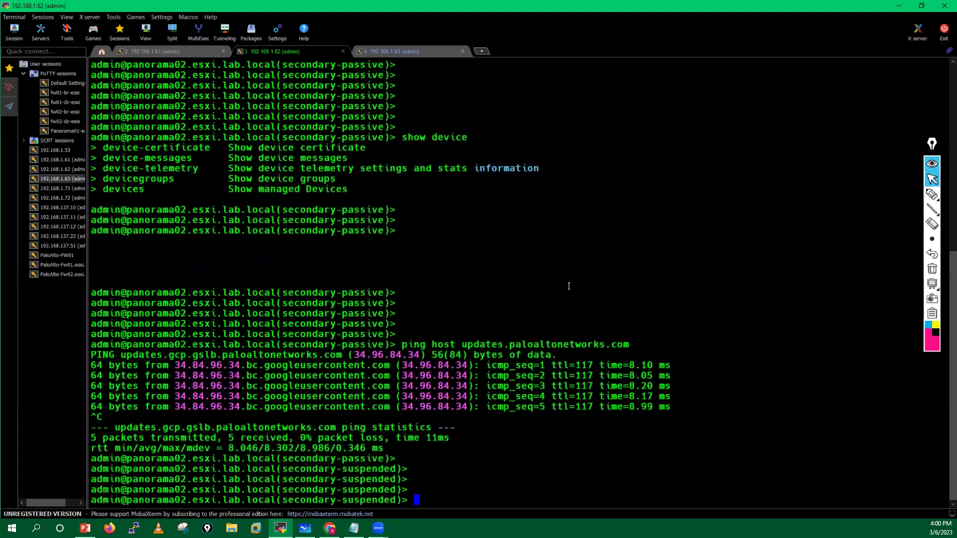
key(Return)
key(Return)
key(Return)
key(Return)
key(Return)
key(Return)
key(Return)
text(debug s)
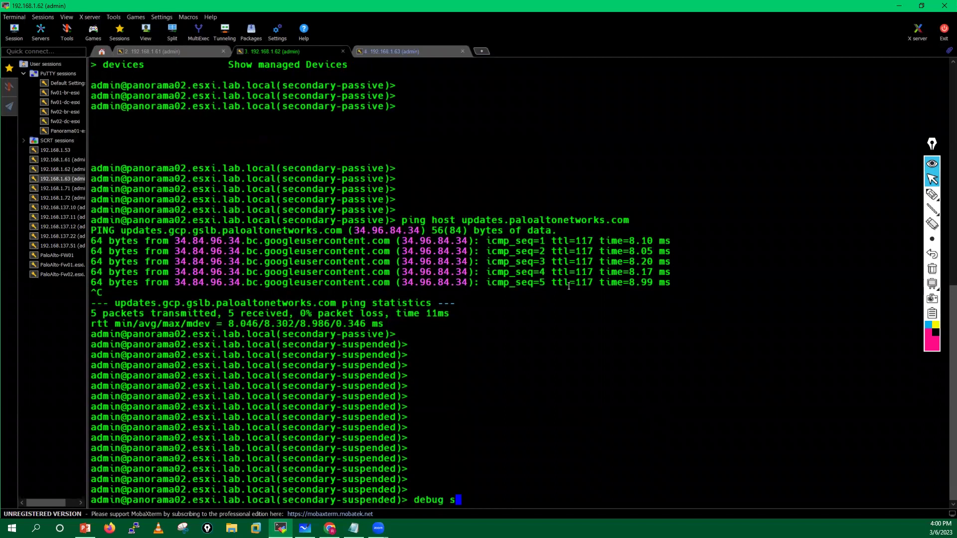
text(wm ?)
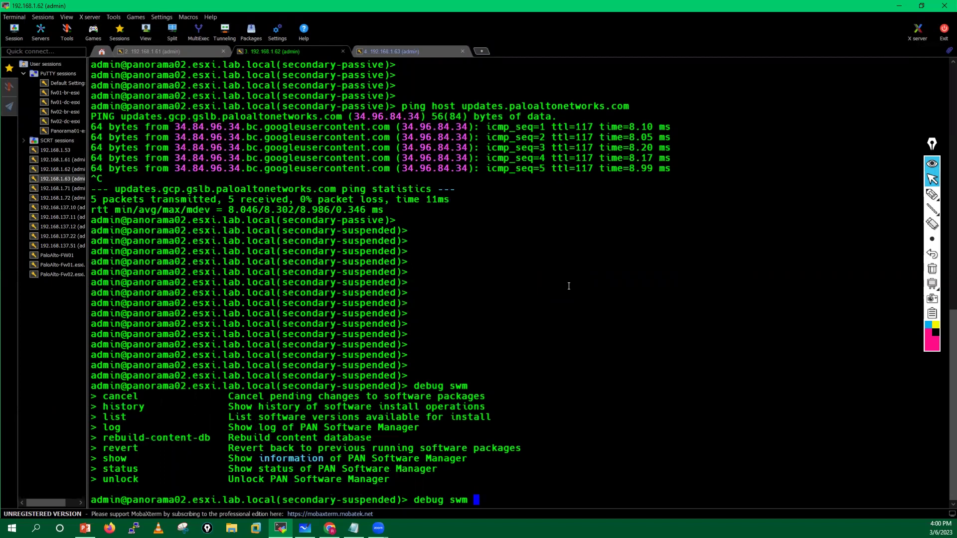
text(status ?)
key(Return)
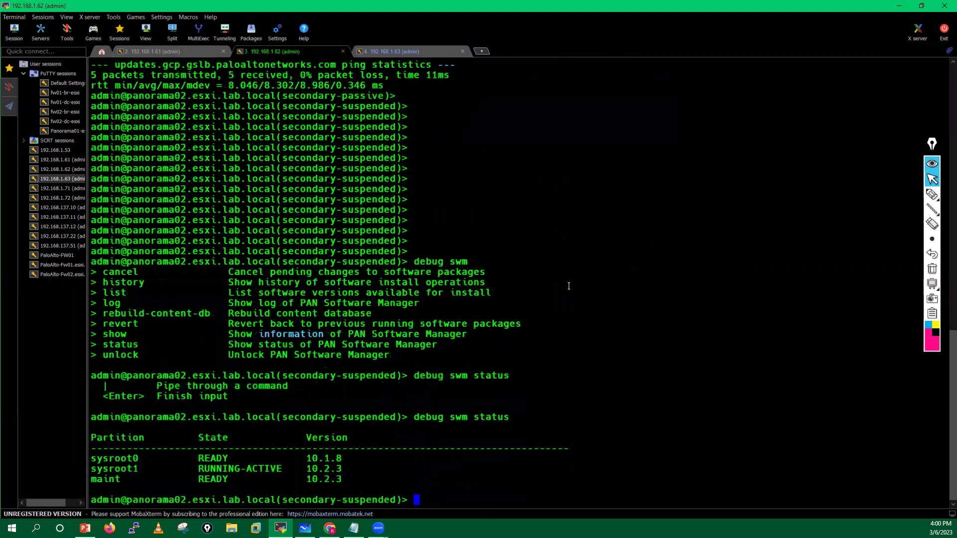
Highlight sysroot1 RUNNING-ACTIVE on 10.2.3 among the partition rows, then recall the command.
drag(93, 458, 348, 478)
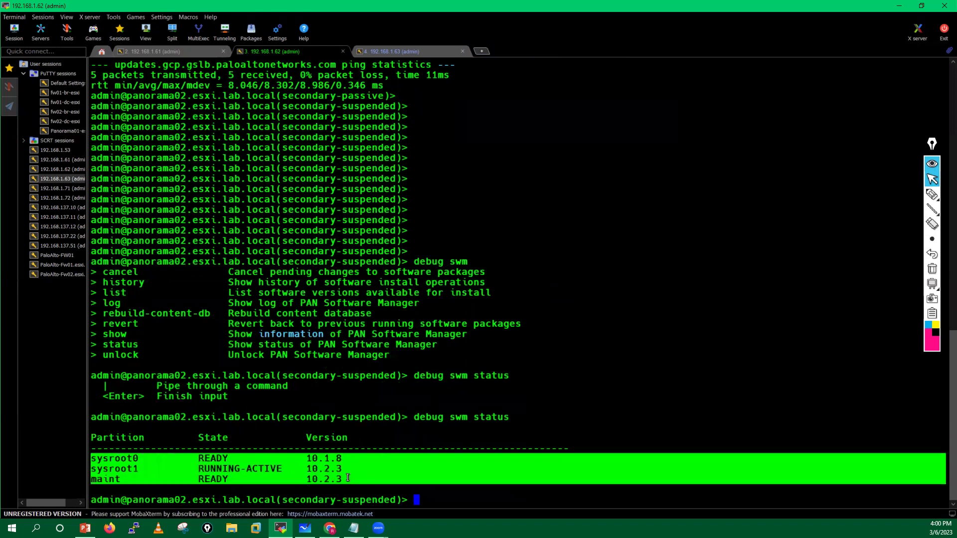
click(180, 485)
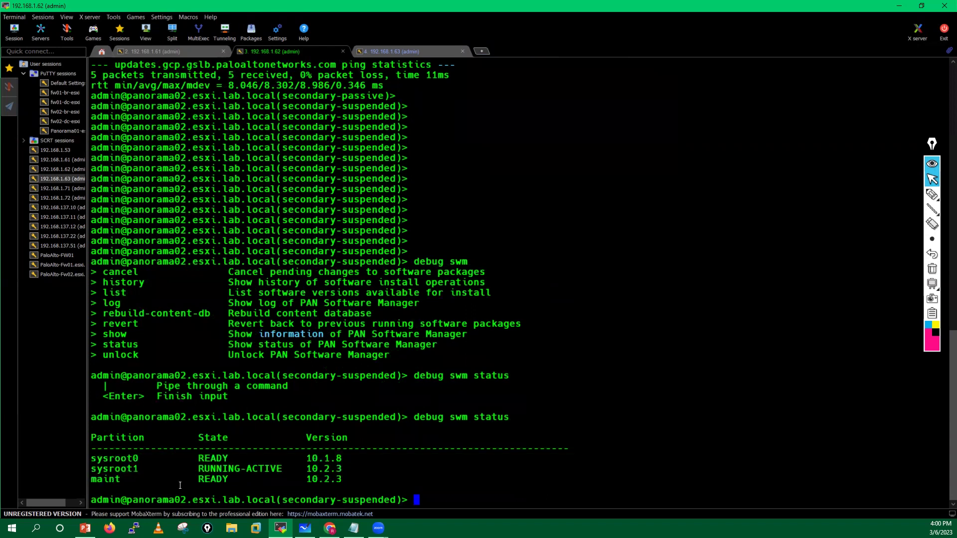
double_click(93, 458)
drag(94, 470, 140, 470)
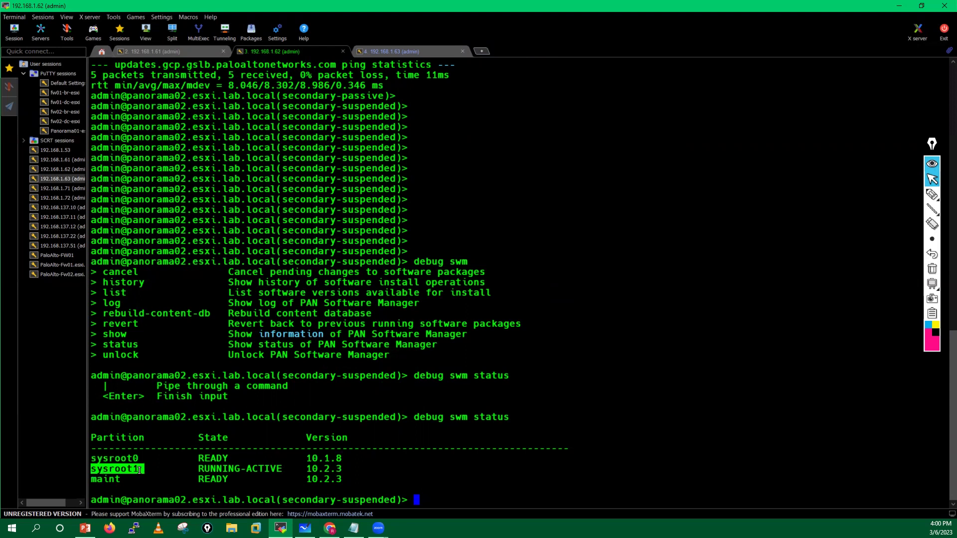
click(139, 471)
drag(92, 470, 141, 472)
drag(308, 469, 352, 470)
drag(199, 469, 342, 479)
click(370, 469)
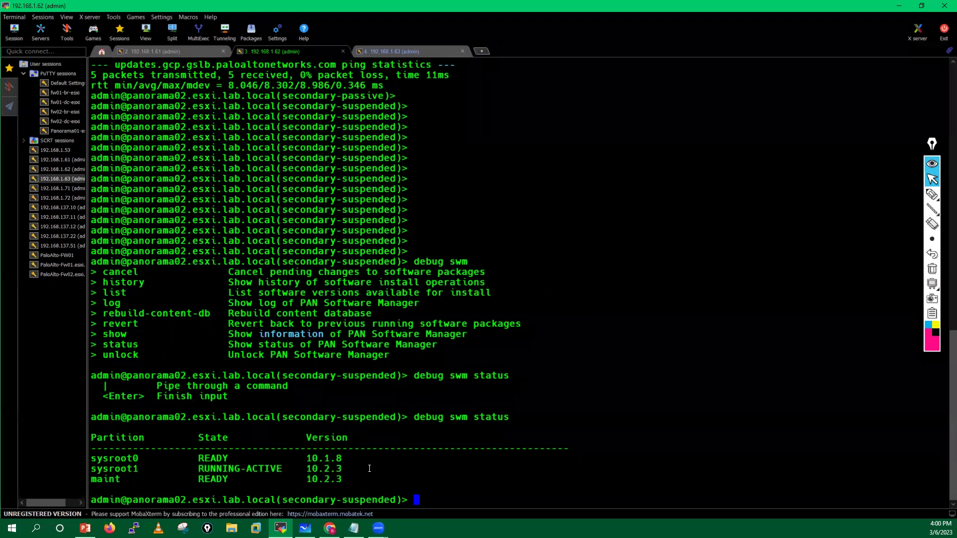
key(Return)
key(Return)
key(Up)
key(BackSpace)
key(BackSpace)
key(BackSpace)
key(BackSpace)
key(BackSpace)
key(BackSpace)
Run 'debug swm log' and page through to the latest package install entries.
key(question)
text(log)
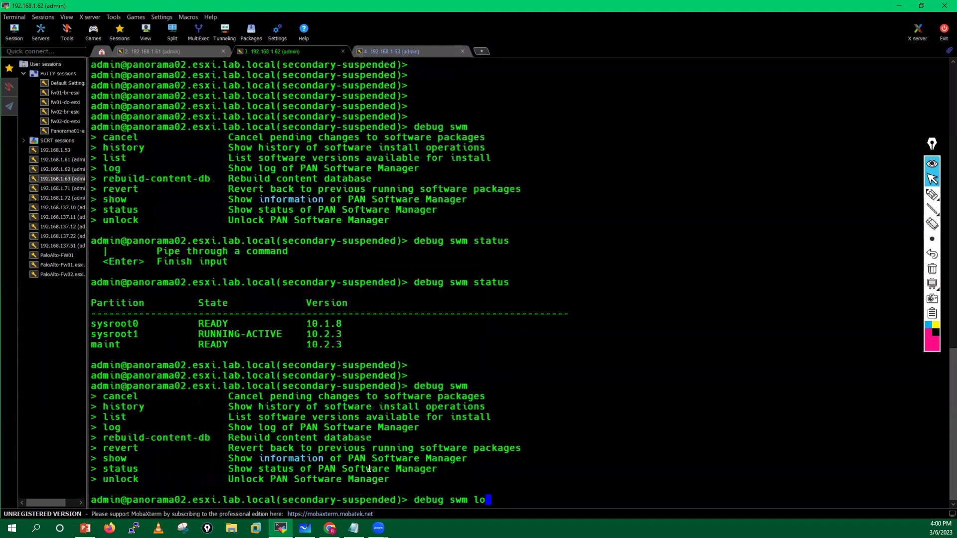
key(question)
key(Return)
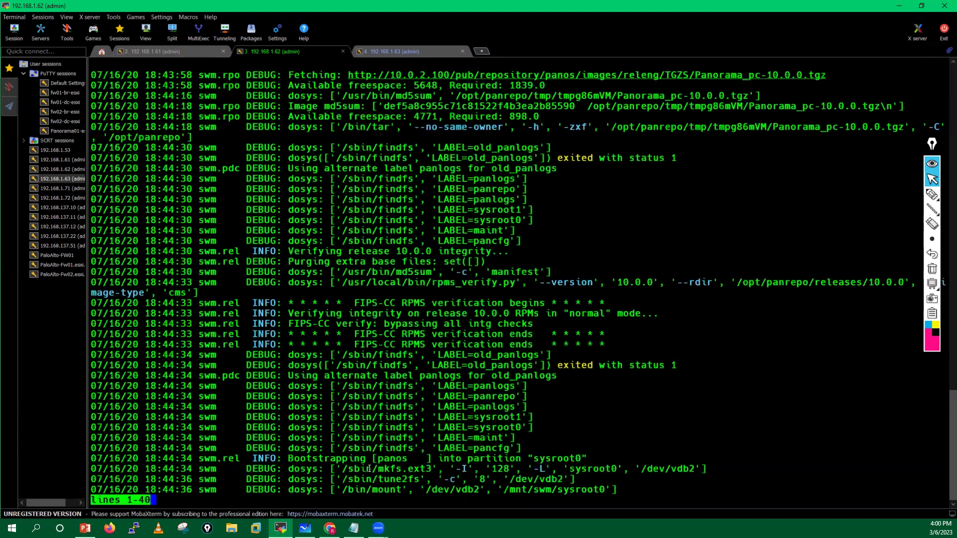
key(space)
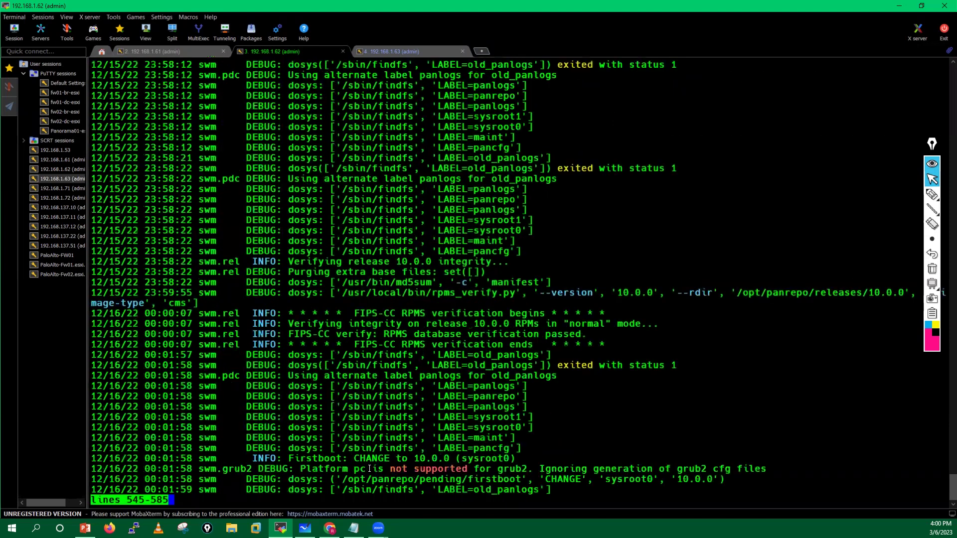
key(space)
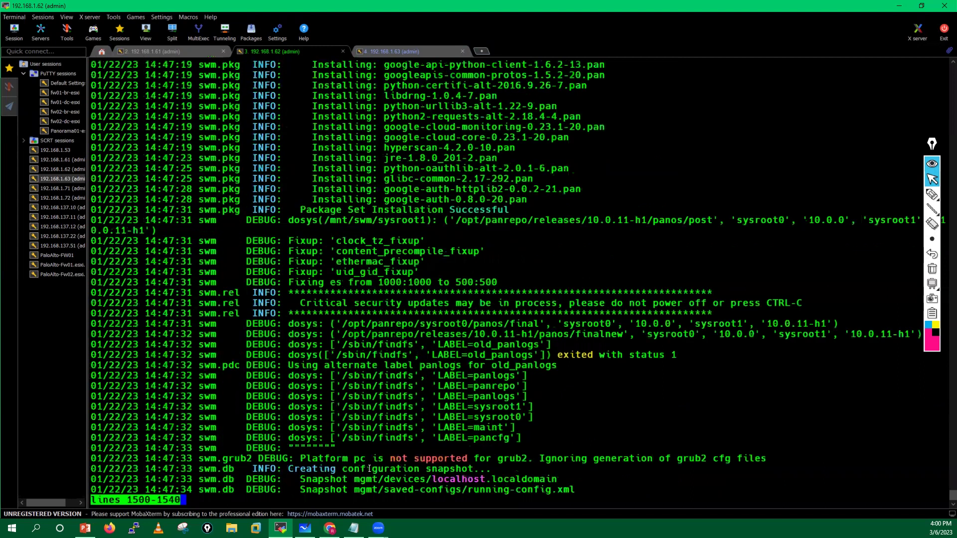
key(space)
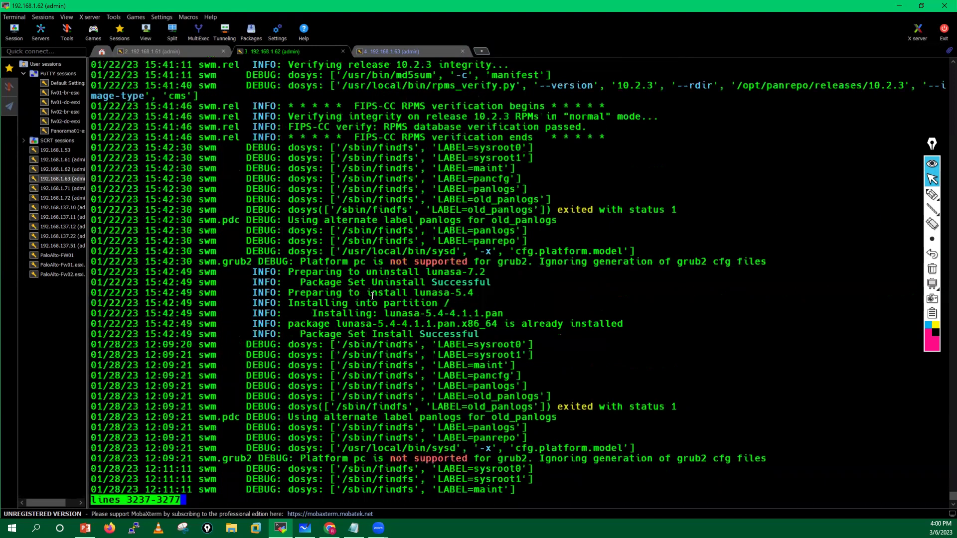
key(space)
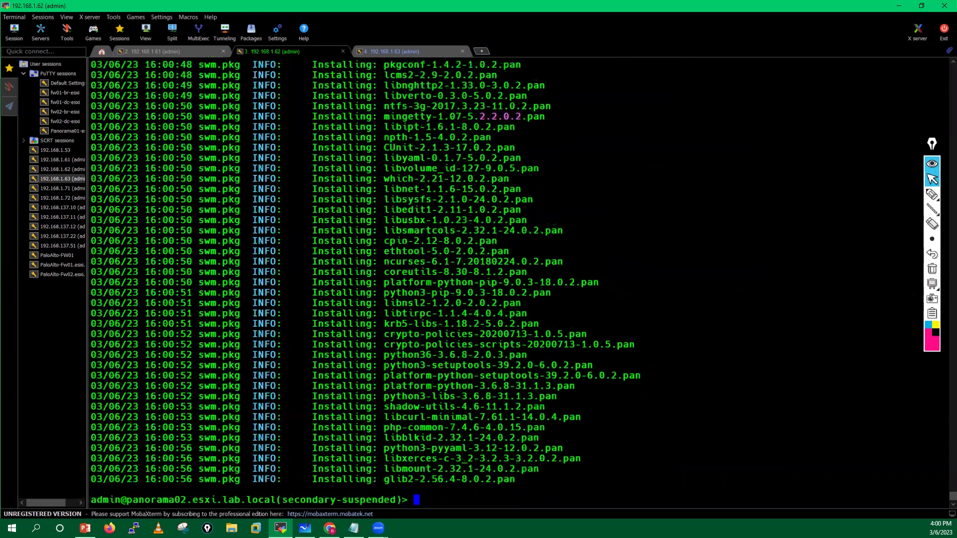
scroll(327, 409, up, 7)
scroll(326, 409, down, 7)
Show the debug swm subcommands and highlight the history, cancel, log and list descriptions.
key(Return)
key(Return)
key(Return)
text(debug swm log)
key(BackSpace)
key(BackSpace)
key(BackSpace)
text(status)
key(BackSpace)
key(BackSpace)
key(BackSpace)
key(BackSpace)
key(BackSpace)
key(BackSpace)
key(question)
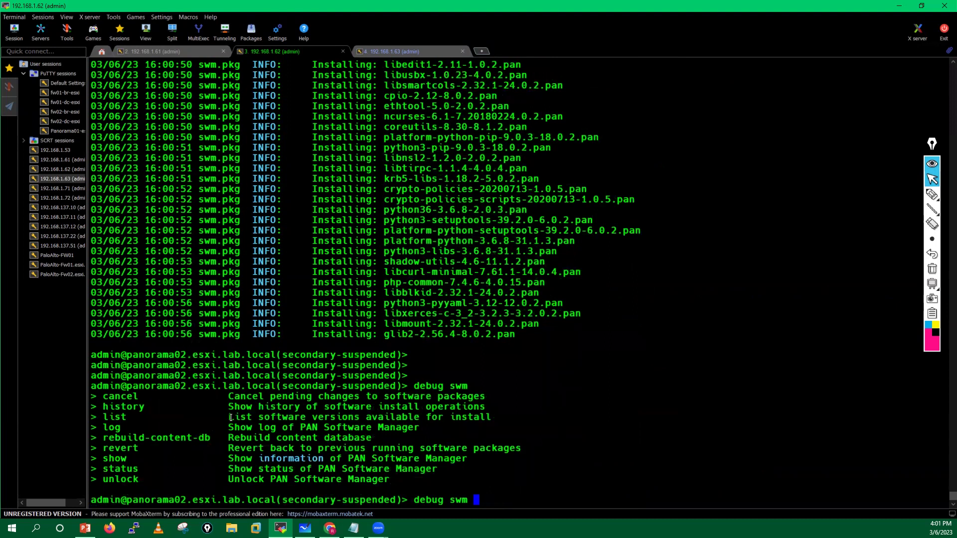
double_click(106, 408)
drag(223, 396, 359, 396)
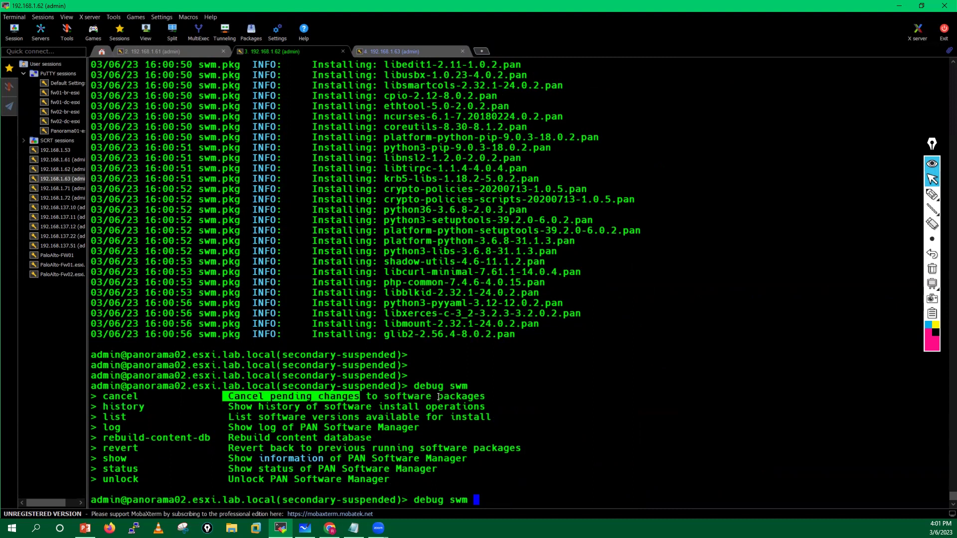
drag(439, 397, 486, 397)
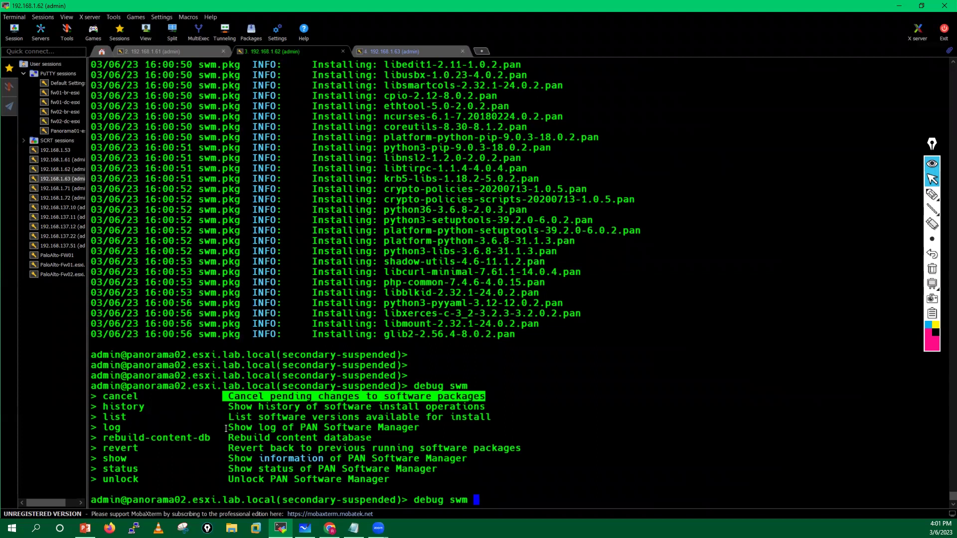
drag(226, 429, 294, 428)
drag(231, 416, 491, 417)
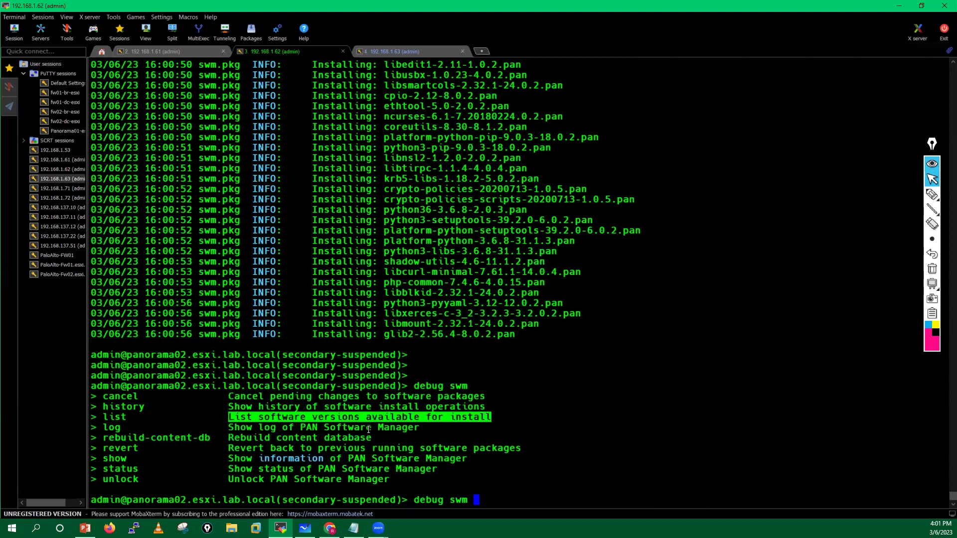
click(607, 449)
Run 'debug swm list' and highlight the 11.0.0 row in the version table.
text(list)
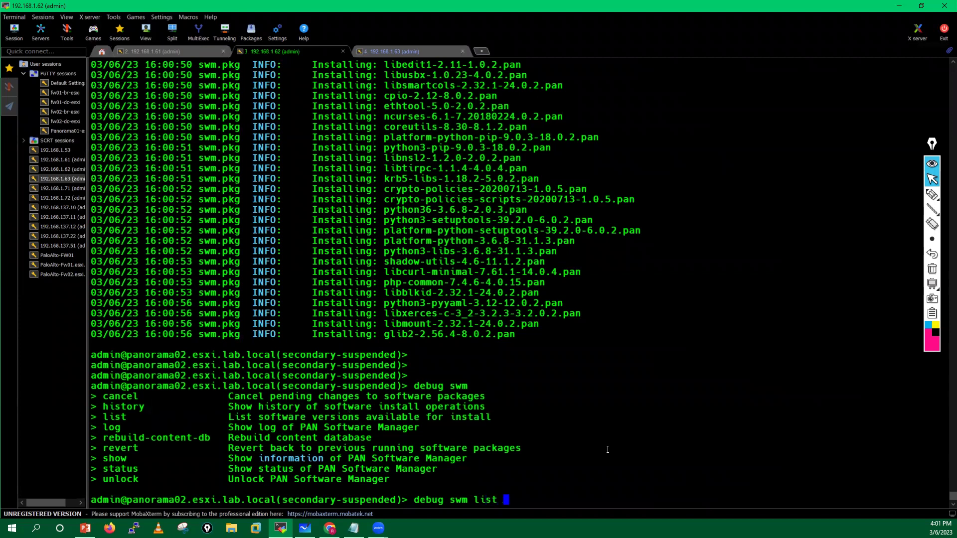
key(Return)
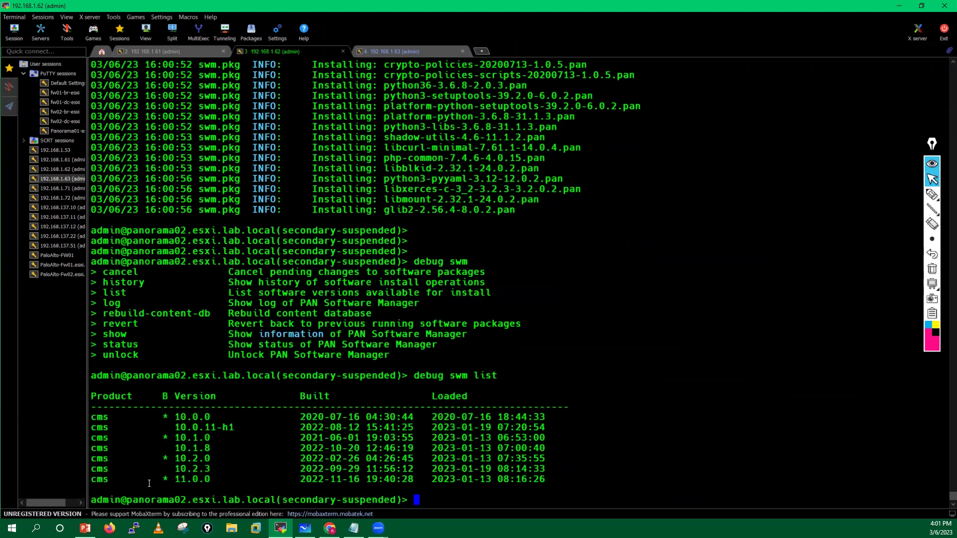
triple_click(297, 483)
click(144, 346)
Abandon a 'tail follow yes mp-log' command and check the 17% install progress in the browser.
text(tail follow yes mp-log sw)
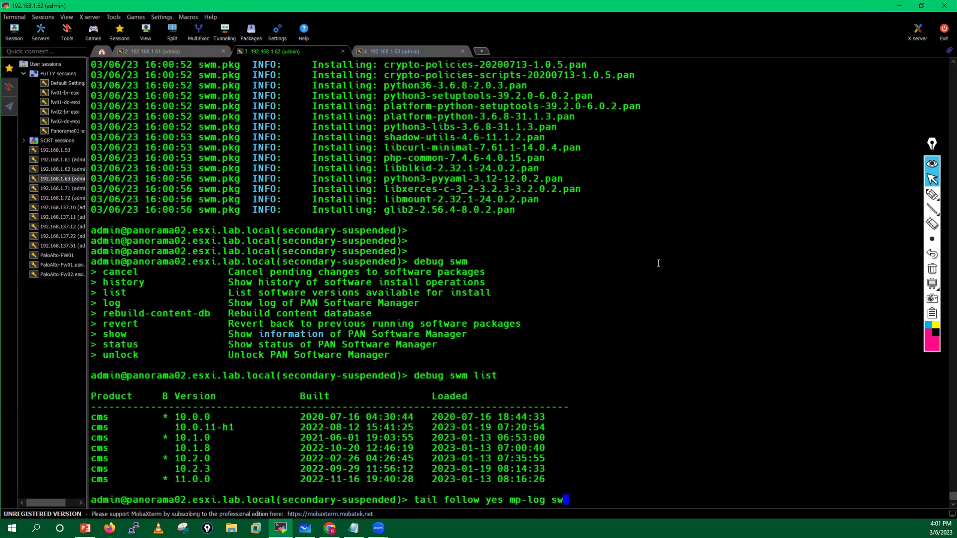
key(BackSpace)
key(BackSpace)
key(Tab)
key(n)
key(BackSpace)
key(BackSpace)
key(BackSpace)
key(BackSpace)
key(BackSpace)
key(BackSpace)
key(BackSpace)
key(BackSpace)
key(BackSpace)
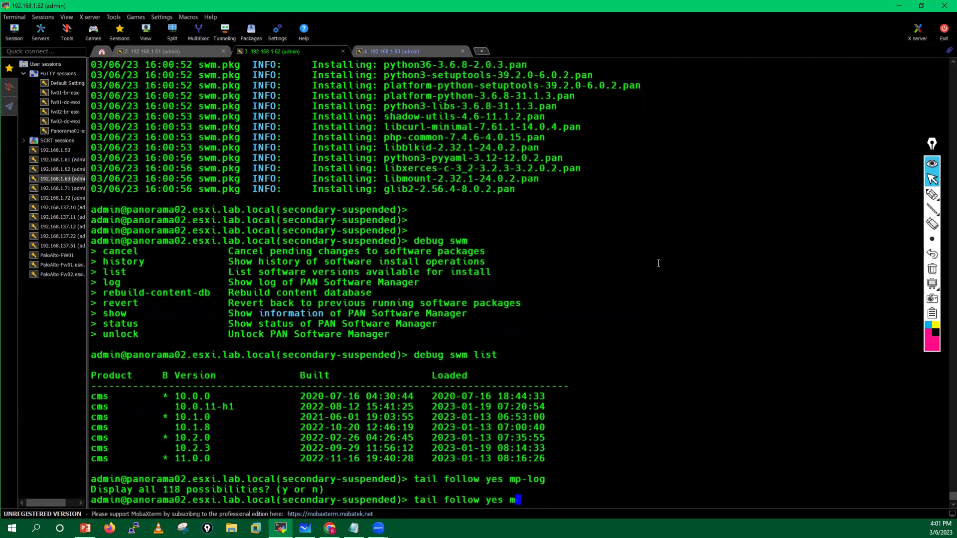
key(BackSpace)
key(BackSpace)
key(BackSpace)
key(BackSpace)
key(BackSpace)
key(BackSpace)
key(BackSpace)
key(BackSpace)
key(BackSpace)
key(BackSpace)
key(BackSpace)
key(BackSpace)
key(BackSpace)
key(BackSpace)
key(Return)
key(Return)
key(Return)
key(Return)
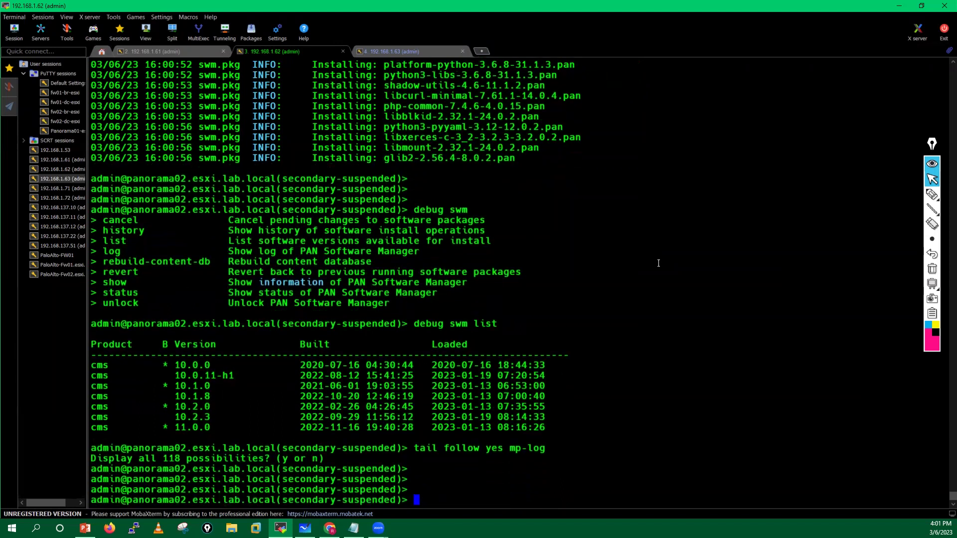
click(330, 529)
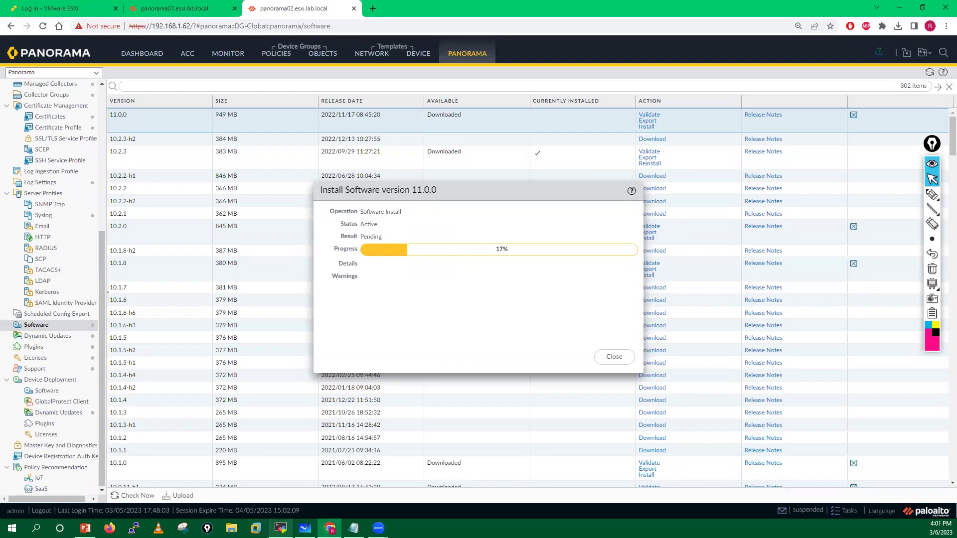
click(280, 528)
Run 'show jobs all' and page to the end of the job list.
text(show jobs)
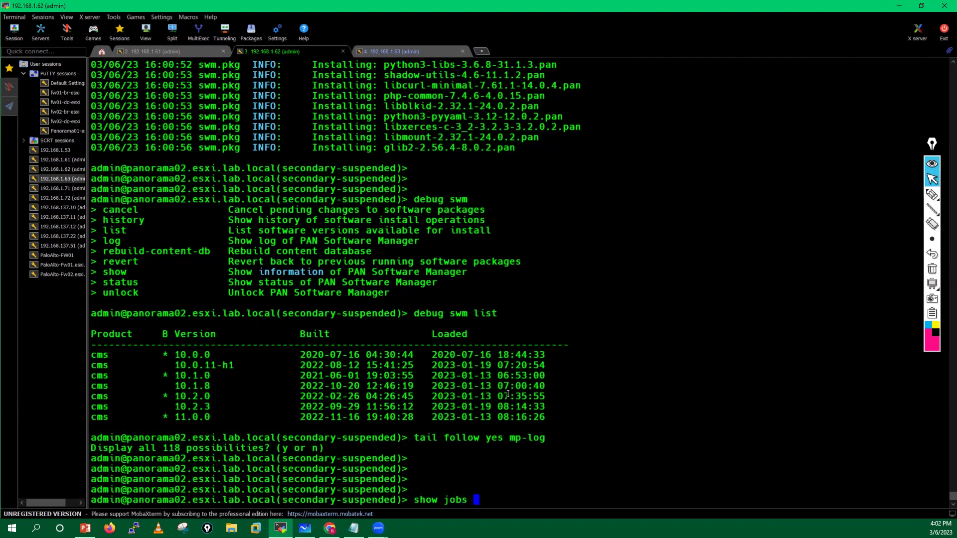
key(question)
text(all)
key(Return)
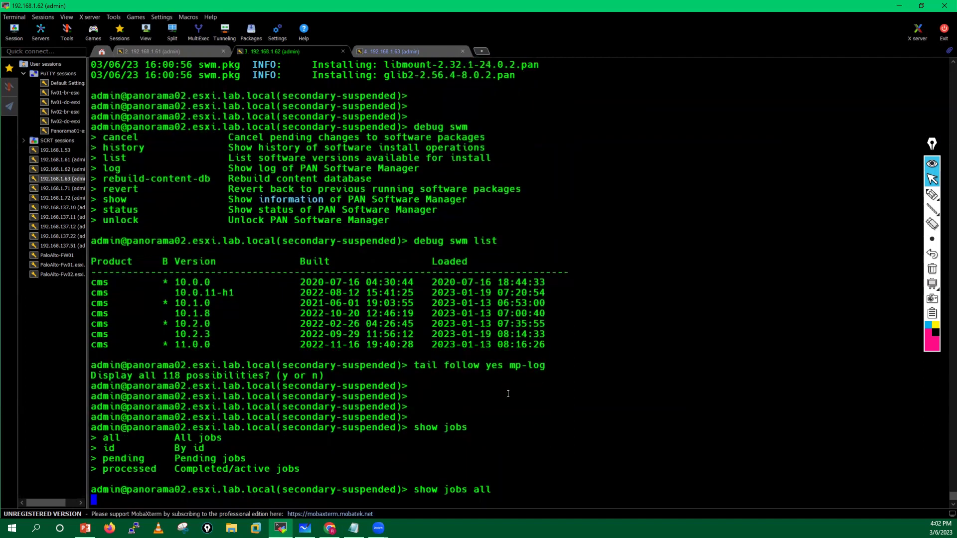
key(Return)
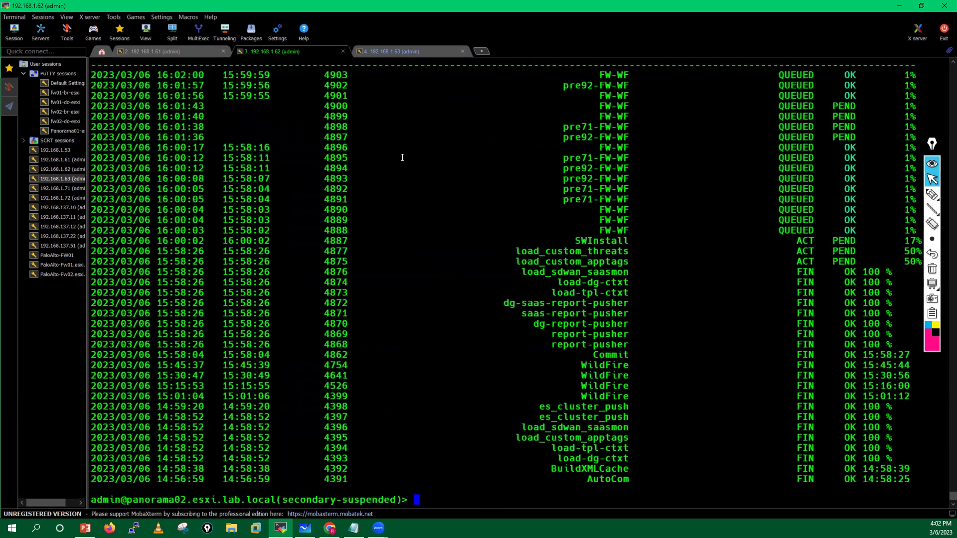
key(Return)
key(Return)
key(Return)
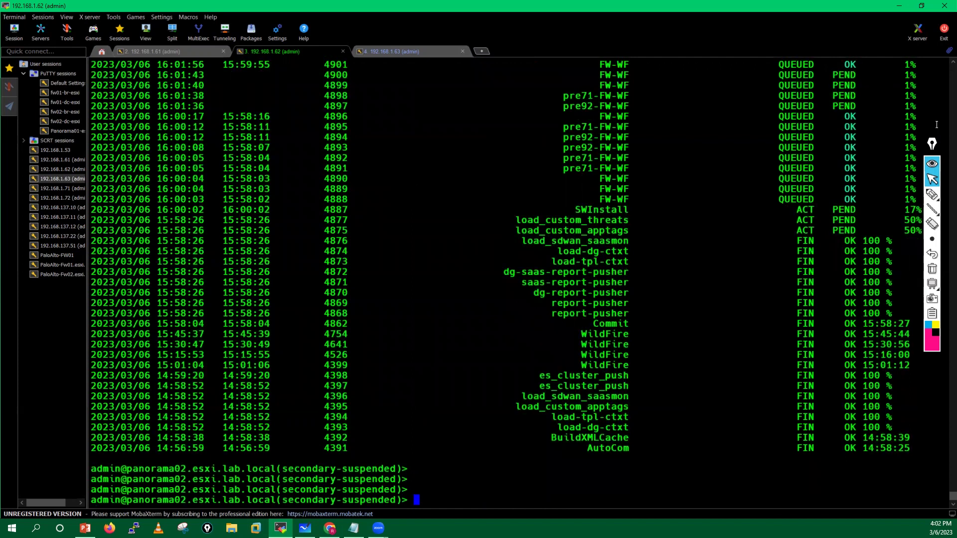
Highlight the SWInstall job pending at 17%, then type 'tail follow yes mp-log ms.log'.
drag(564, 209, 919, 207)
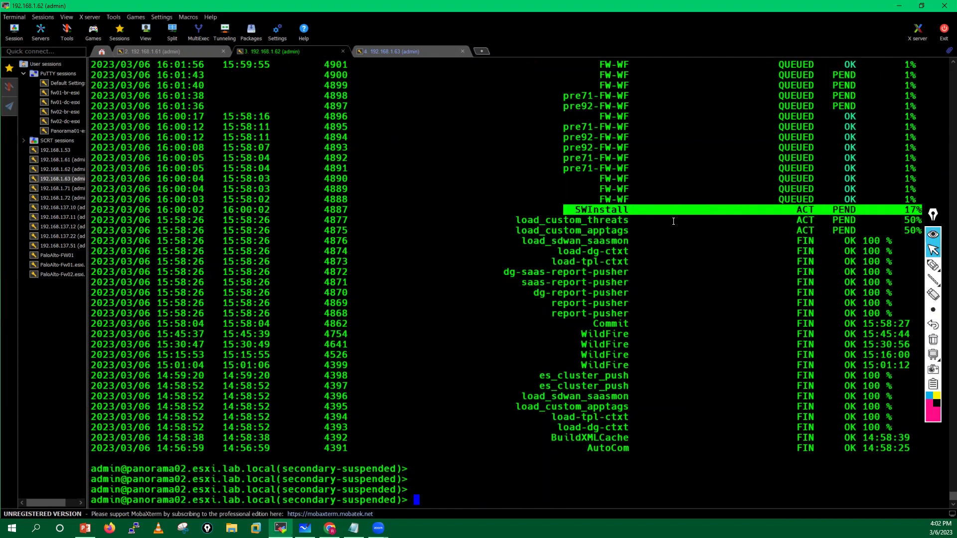
click(460, 221)
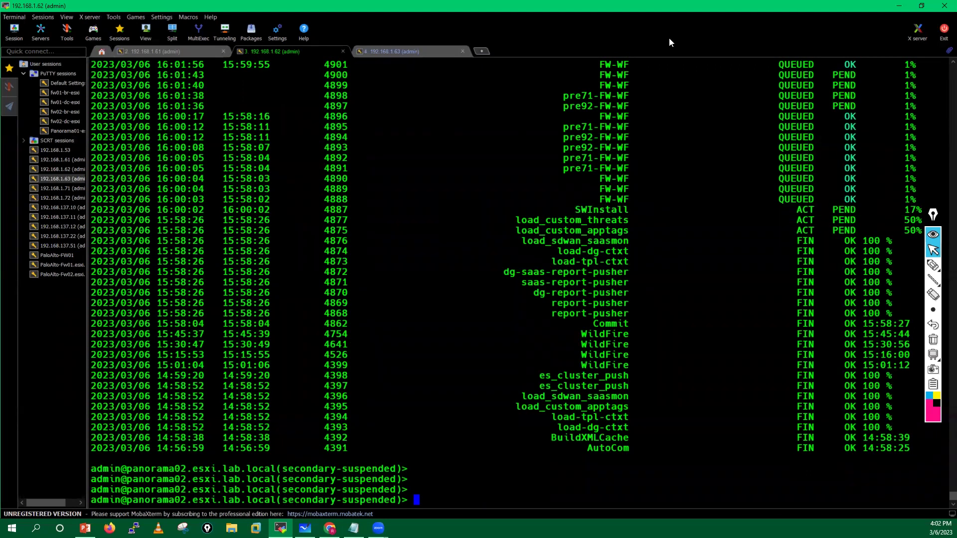
click(900, 6)
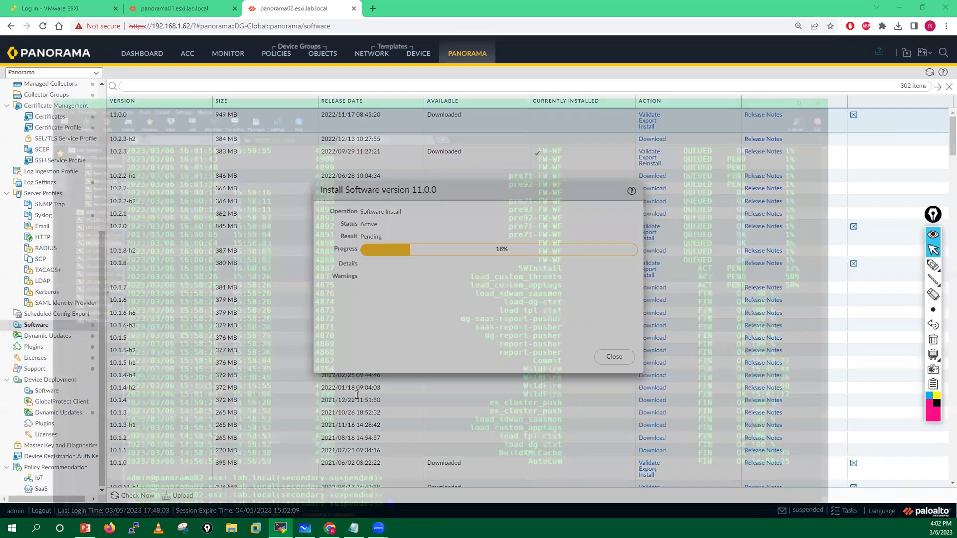
text(tail follow )
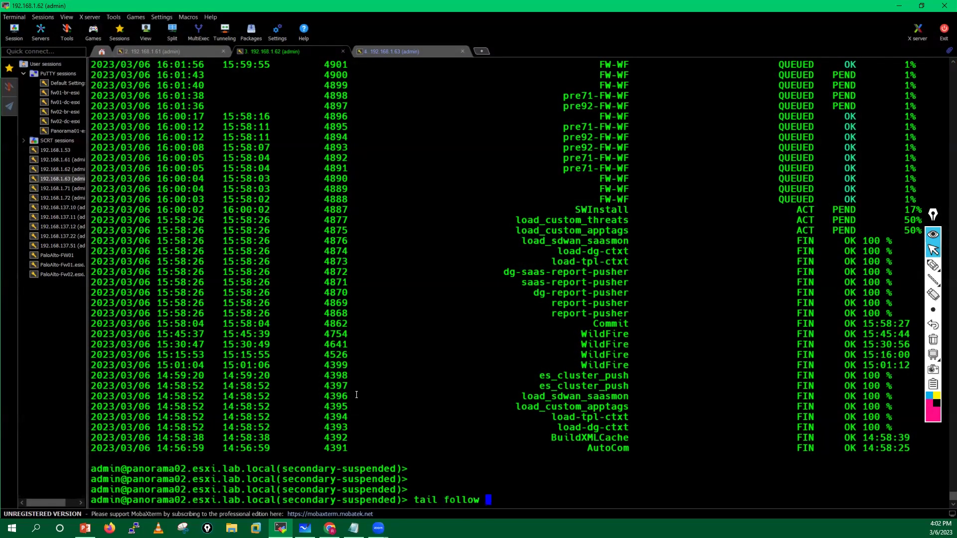
text(yes mp-log ms.log)
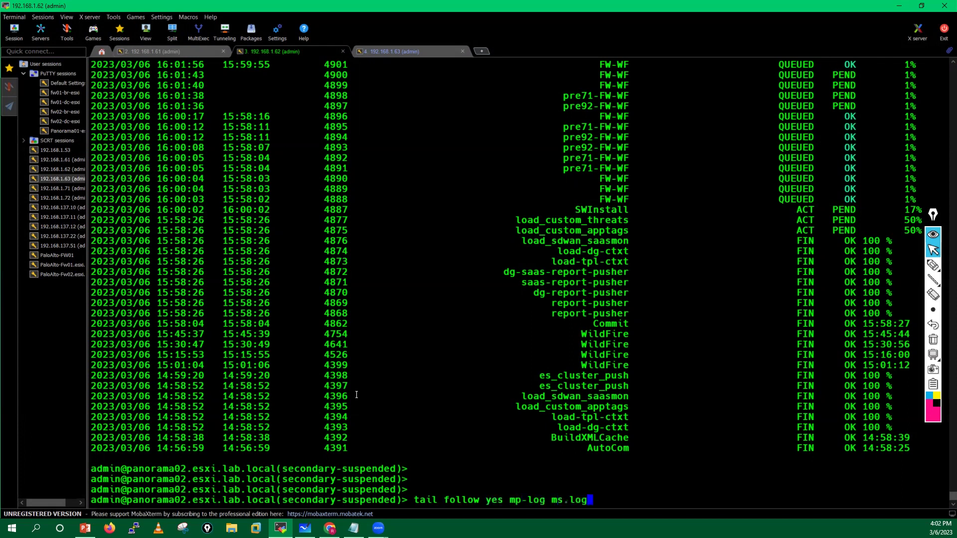
Follow the ms.log management-plane log, then stop it with Ctrl+C.
key(Return)
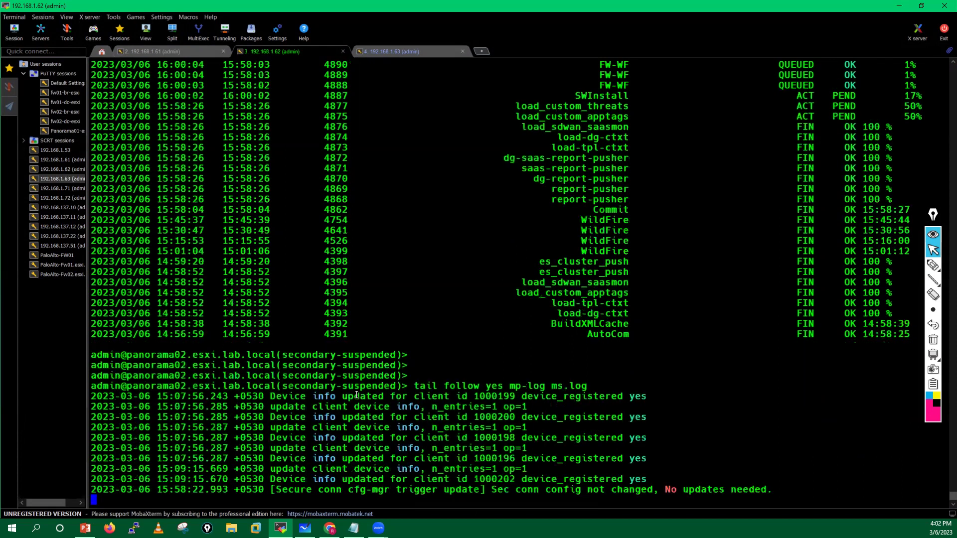
key(ctrl+c)
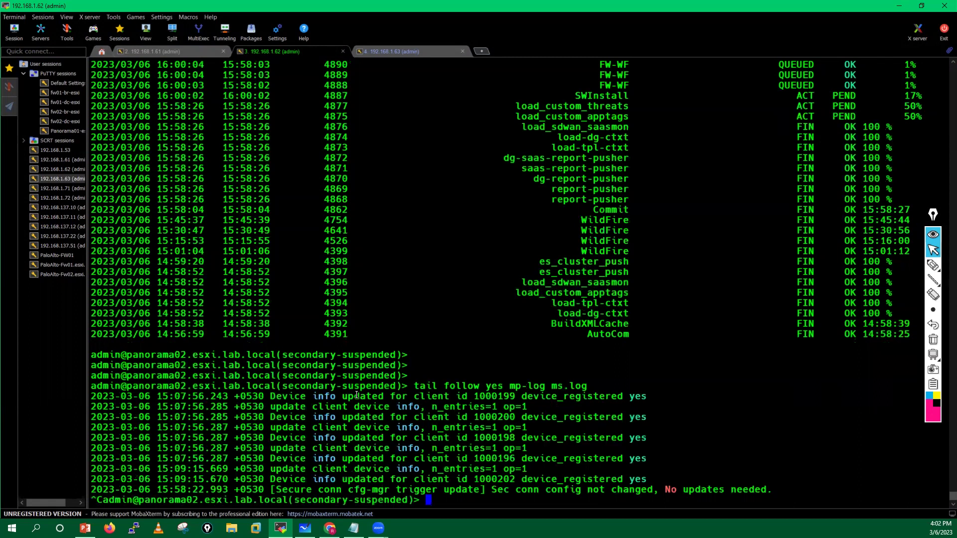
key(Up)
key(BackSpace)
key(BackSpace)
key(BackSpace)
key(BackSpace)
key(BackSpace)
key(BackSpace)
Browse dev-prefixed log names and tail follow log sources via Tab completion, then return to the browser.
text(devsr)
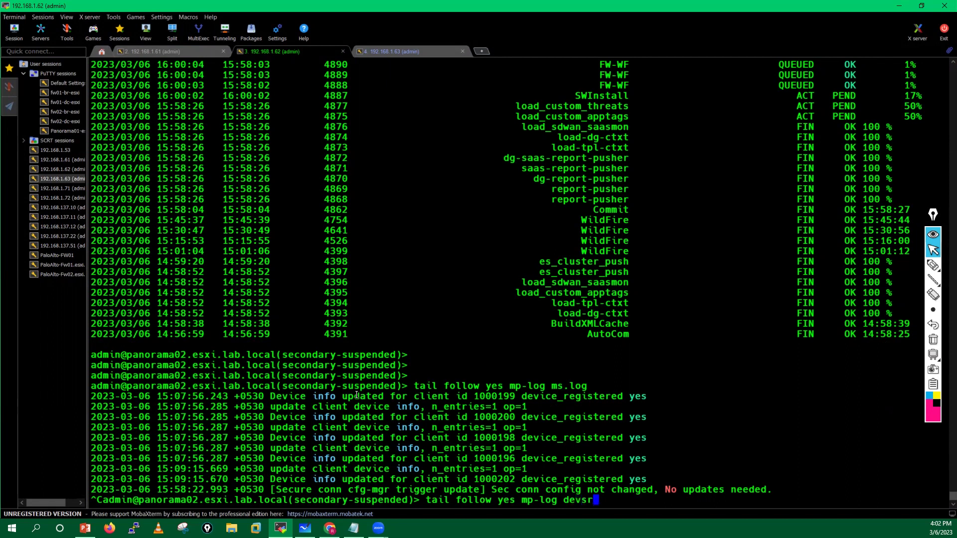
key(BackSpace)
key(BackSpace)
key(BackSpace)
key(BackSpace)
key(Tab)
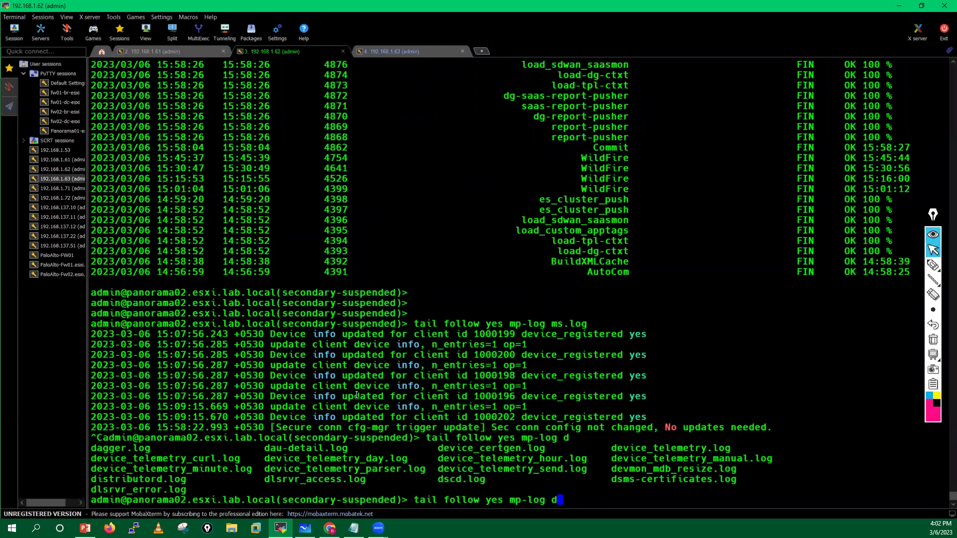
text(ev)
key(Tab)
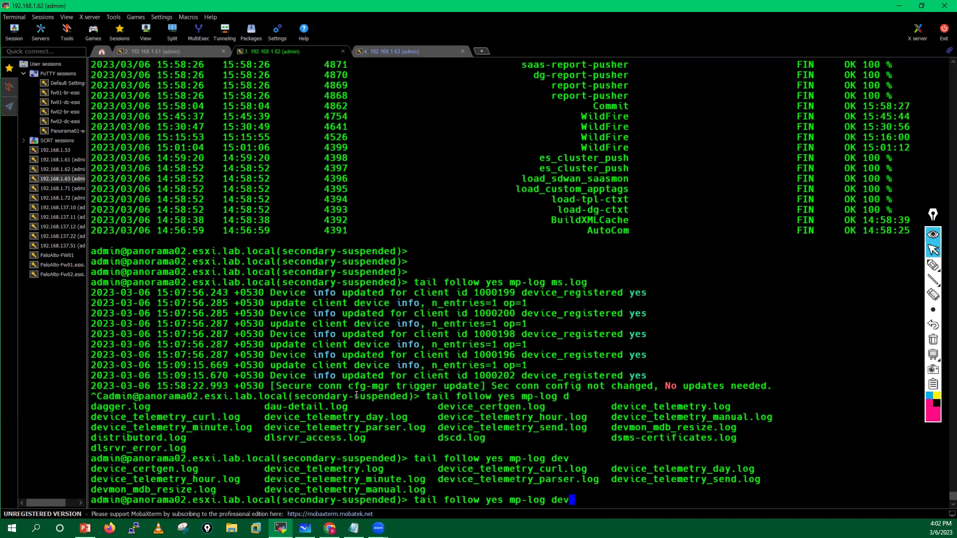
text(sr)
key(BackSpace)
key(BackSpace)
key(Tab)
key(BackSpace)
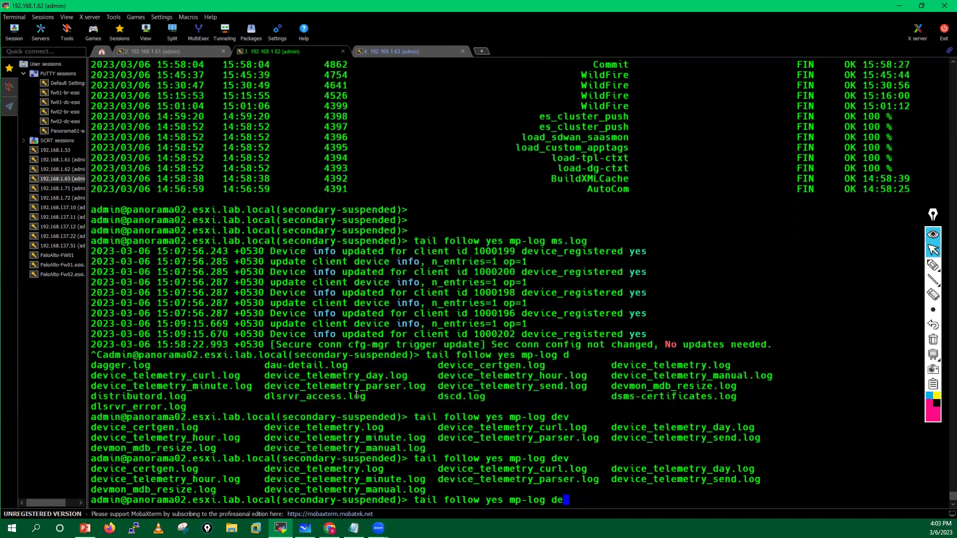
key(BackSpace)
key(BackSpace)
key(BackSpace)
key(BackSpace)
key(BackSpace)
key(BackSpace)
key(BackSpace)
key(BackSpace)
key(BackSpace)
key(BackSpace)
key(BackSpace)
text(s)
key(Tab)
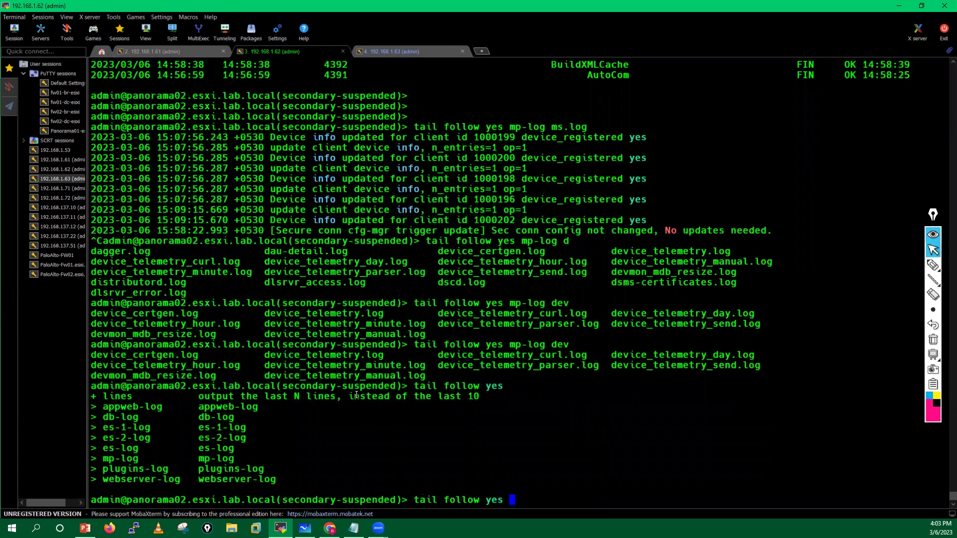
key(BackSpace)
key(BackSpace)
key(BackSpace)
key(BackSpace)
key(BackSpace)
key(BackSpace)
key(BackSpace)
key(BackSpace)
key(BackSpace)
key(BackSpace)
key(BackSpace)
key(BackSpace)
key(BackSpace)
key(BackSpace)
key(BackSpace)
key(BackSpace)
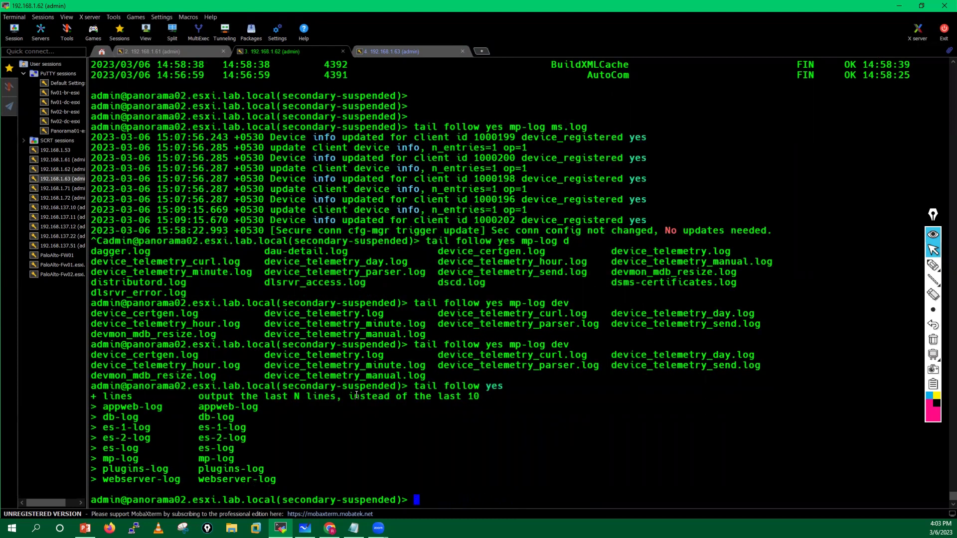
key(Return)
key(Return)
key(Return)
key(Return)
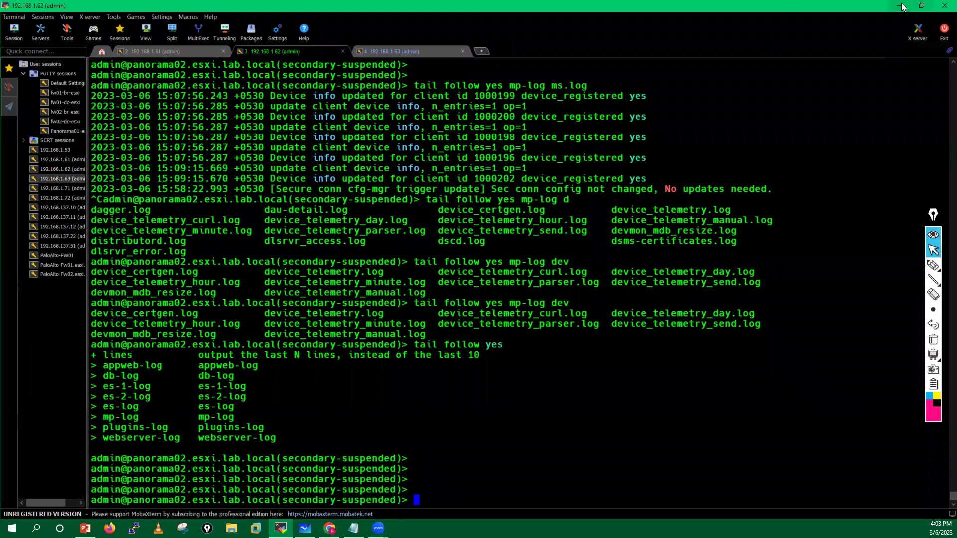
key(alt+Tab)
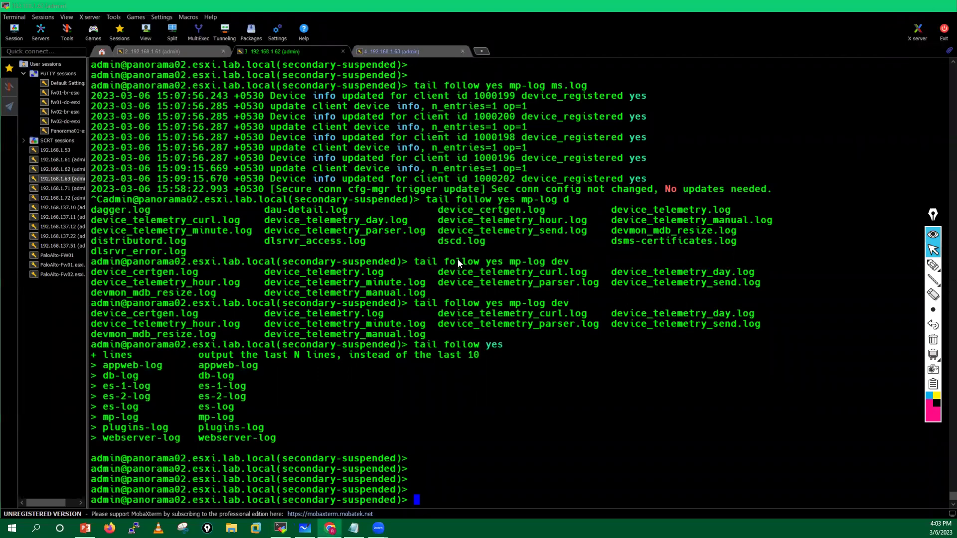
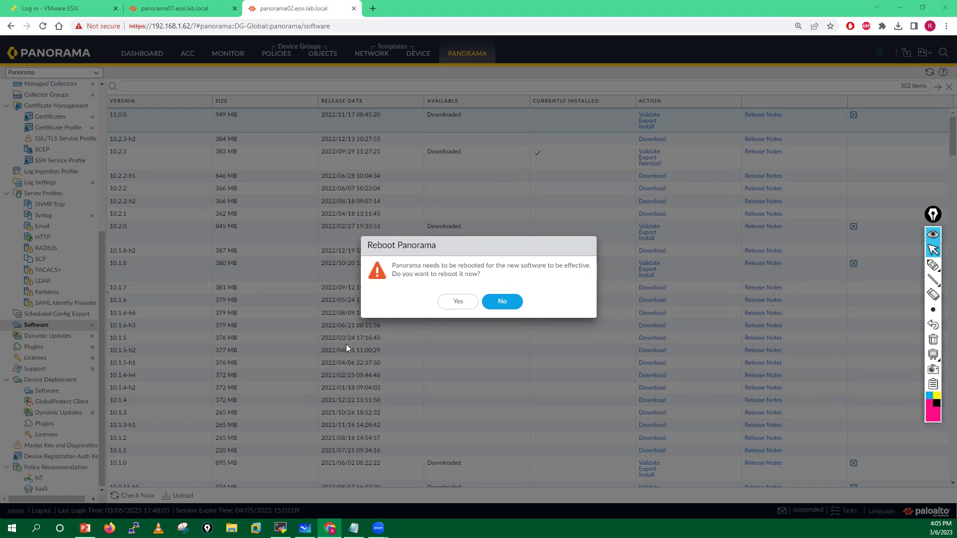
Switch to the panorama02 SSH session in MobaXterm and paste 'debug swm status' at the prompt.
click(280, 528)
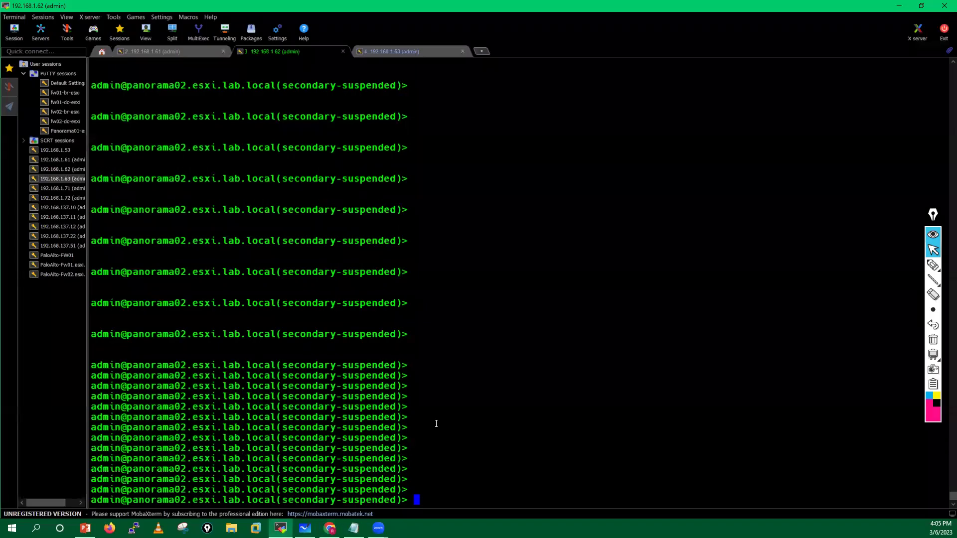
right_click(436, 424)
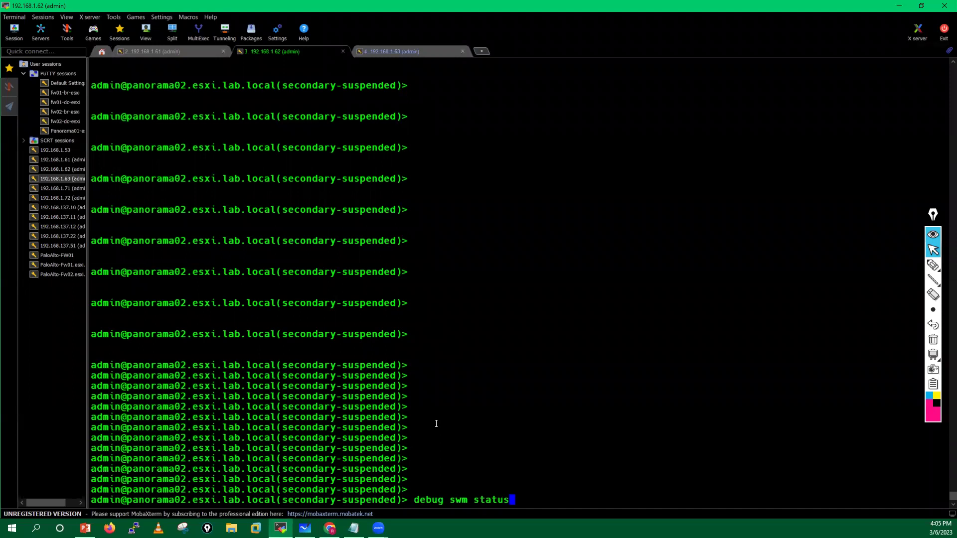
Run 'debug swm status' and highlight the sysroot0 and sysroot1 rows, including 10.2.3 running.
key(Return)
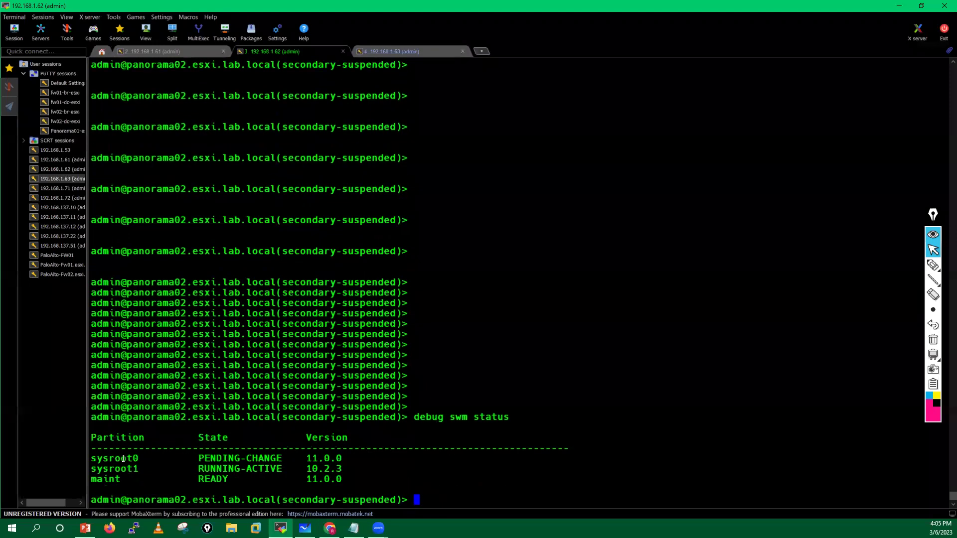
drag(92, 458, 366, 472)
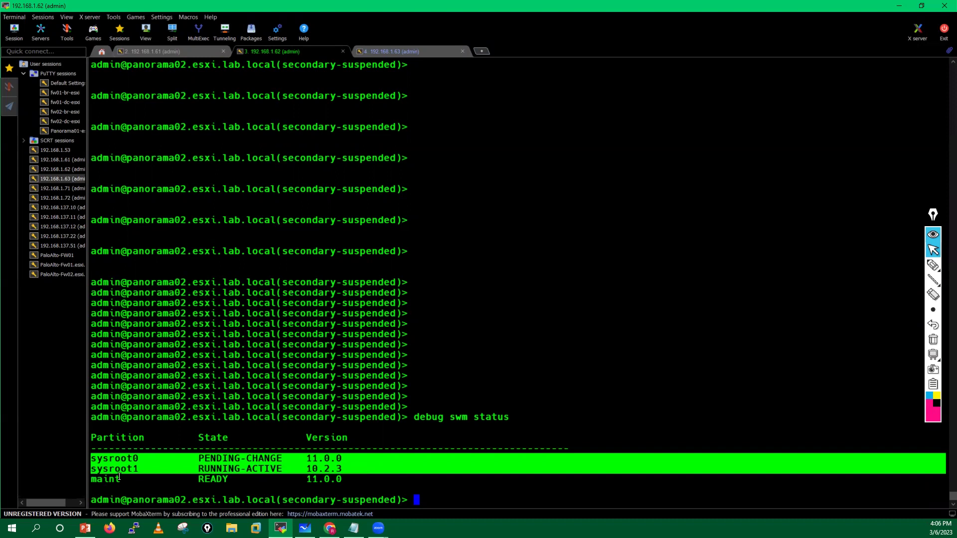
click(140, 471)
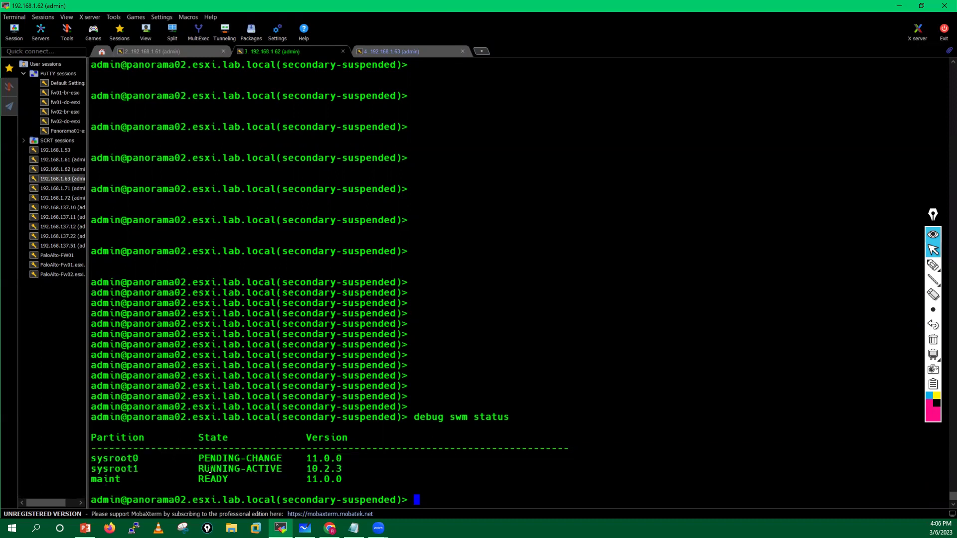
drag(303, 467, 344, 470)
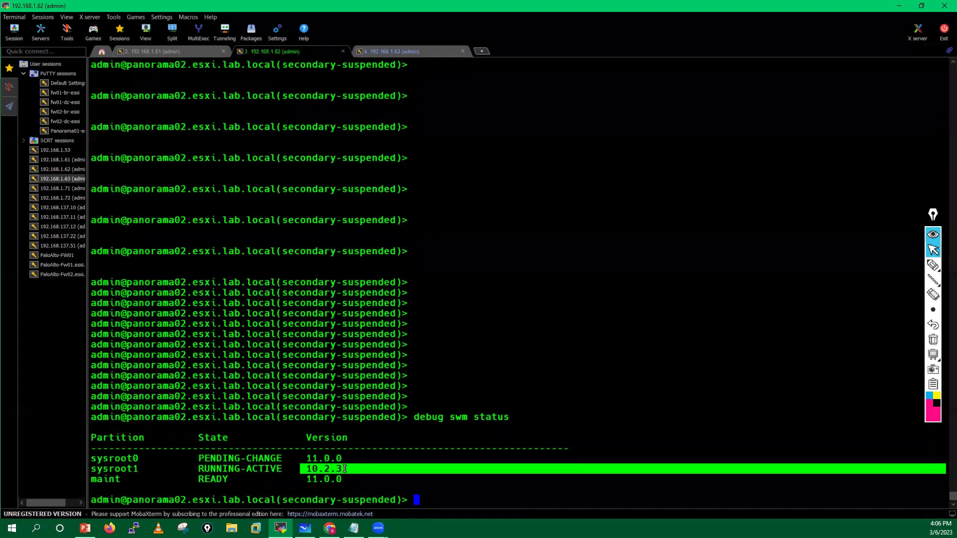
drag(94, 468, 348, 458)
click(114, 458)
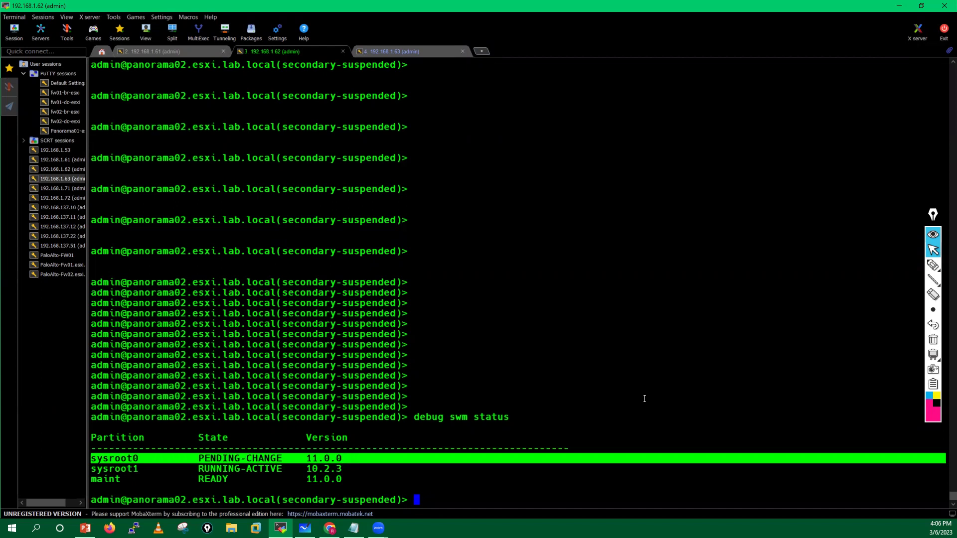
Sketch a Reboot note and circle the pending sysroot0 row, then erase the drawings.
mouse_move(933, 265)
click(888, 266)
mouse_move(574, 252)
mouse_down()
mouse_move(581, 234)
mouse_move(596, 252)
mouse_move(638, 254)
mouse_move(657, 292)
mouse_move(614, 198)
mouse_up()
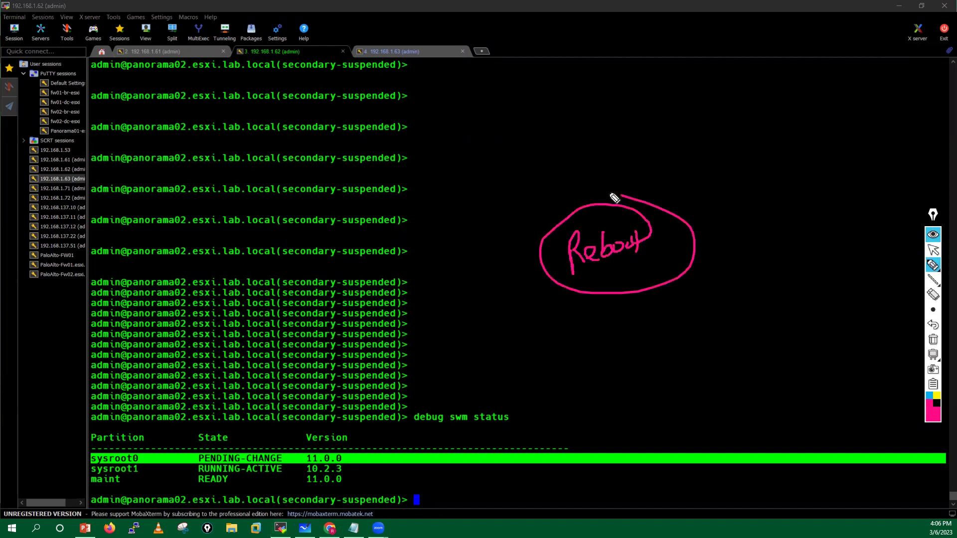
mouse_move(606, 277)
mouse_down()
mouse_move(633, 319)
mouse_move(625, 315)
mouse_move(675, 327)
mouse_up()
mouse_move(679, 319)
mouse_down()
mouse_move(690, 359)
mouse_move(683, 299)
mouse_up()
mouse_move(329, 447)
mouse_down()
mouse_move(322, 472)
mouse_move(319, 449)
mouse_move(332, 445)
mouse_up()
mouse_move(125, 455)
mouse_down()
mouse_move(99, 452)
mouse_move(115, 475)
mouse_move(118, 451)
mouse_up()
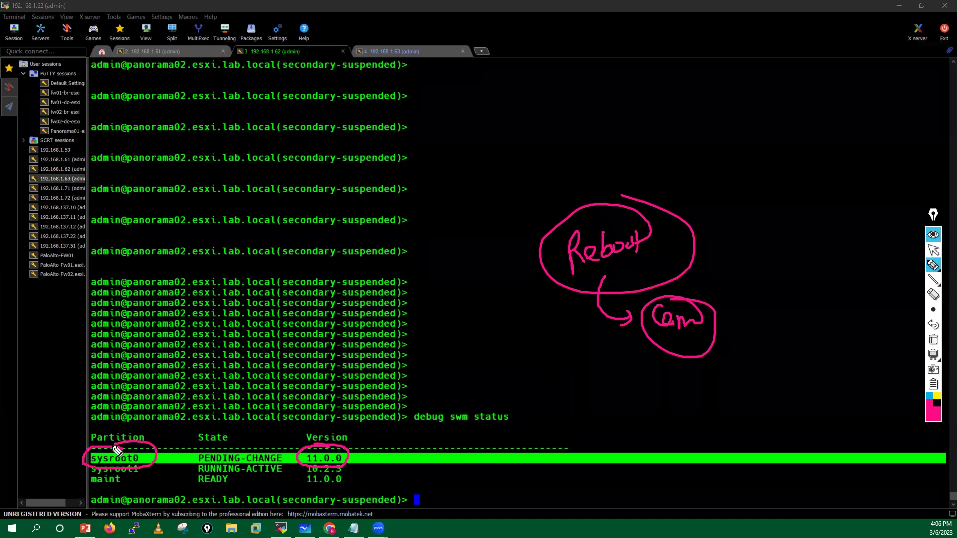
click(933, 340)
click(934, 249)
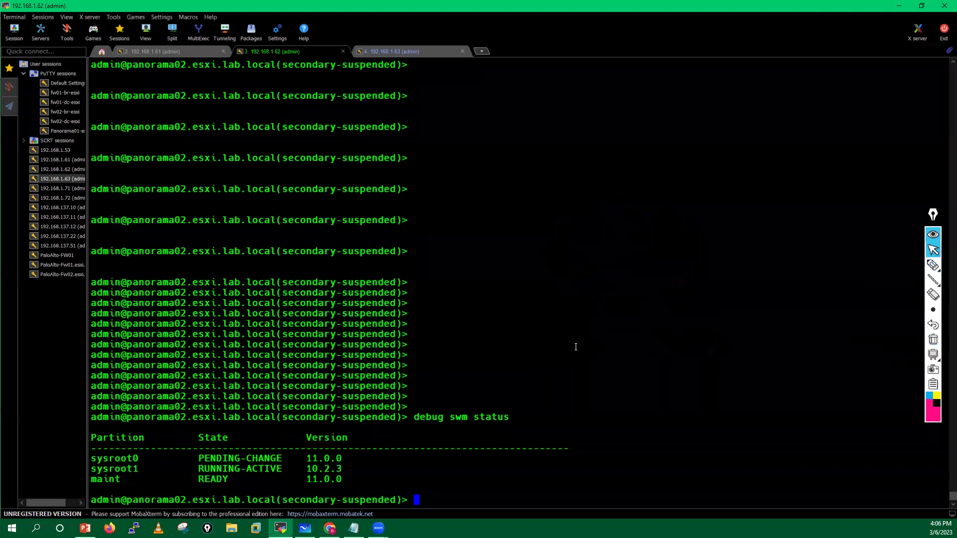
Edit the recalled command to 'debug swm log' and page through the whole software-manager log.
key(Return)
key(Return)
key(Return)
key(Up)
key(BackSpace)
key(BackSpace)
key(BackSpace)
key(BackSpace)
key(BackSpace)
key(BackSpace)
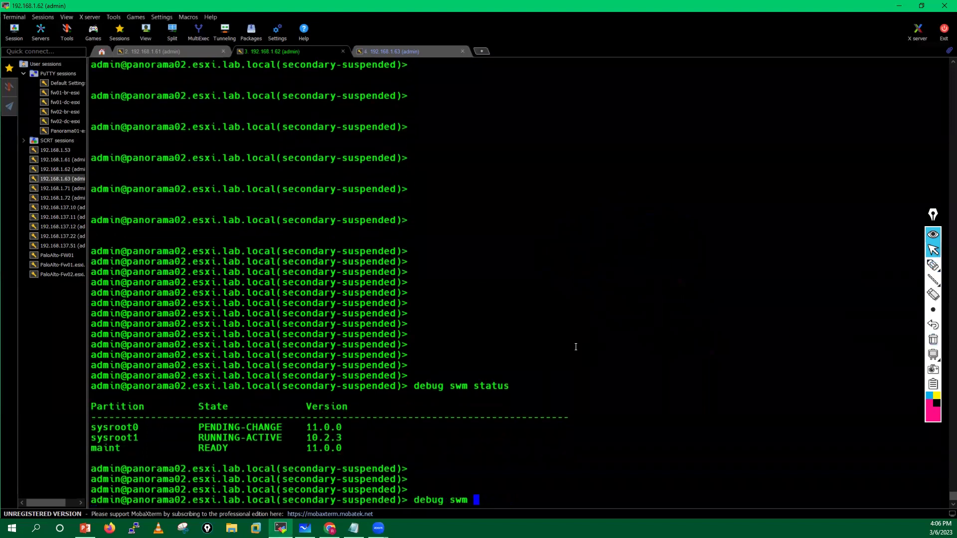
text(?log ?)
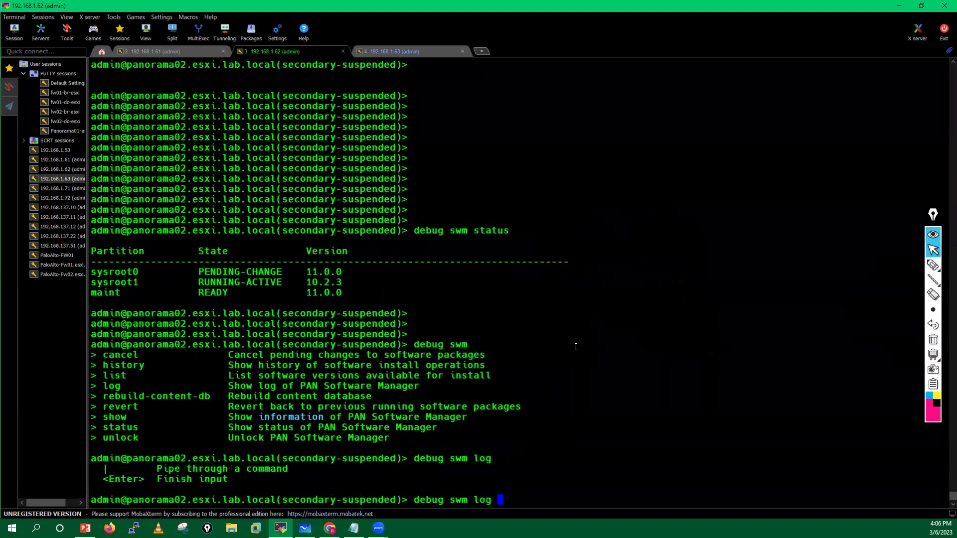
key(Return)
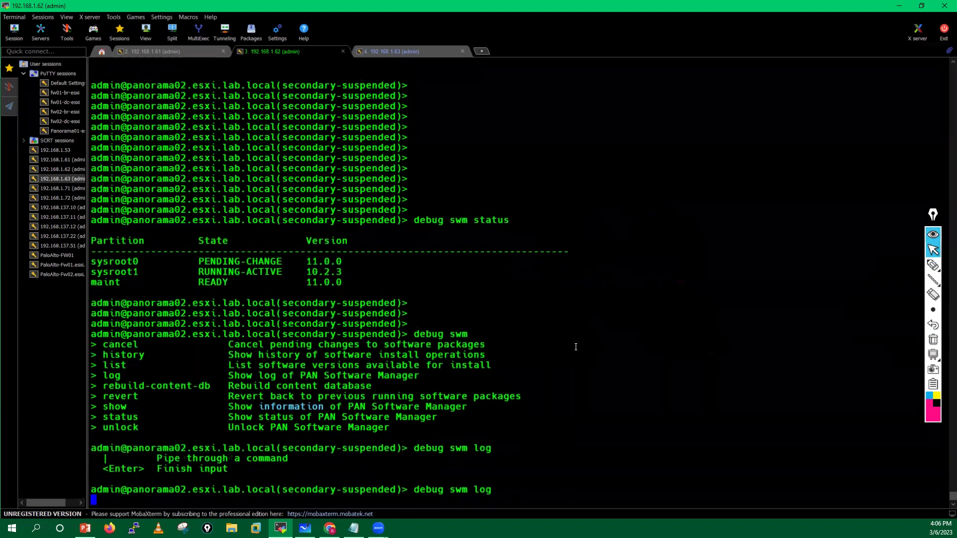
key(space)
key(space)
key(space)
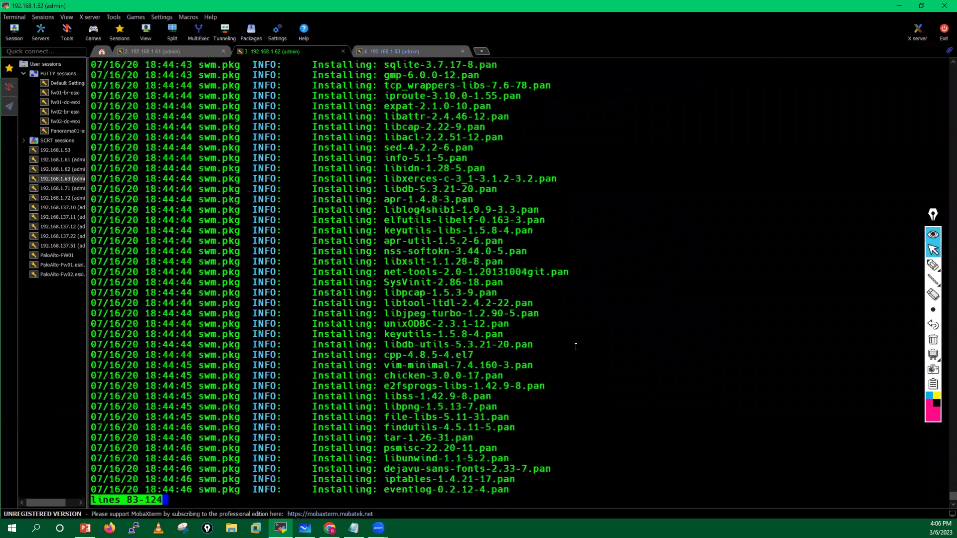
key(space)
key(space)
key(space)
key(space)
key(space)
key(space)
key(space)
key(space)
key(space)
key(space)
key(space)
key(space)
key(space)
key(space)
key(space)
key(space)
key(space)
key(space)
key(space)
key(space)
key(space)
key(space)
key(space)
key(space)
key(space)
key(space)
key(space)
key(space)
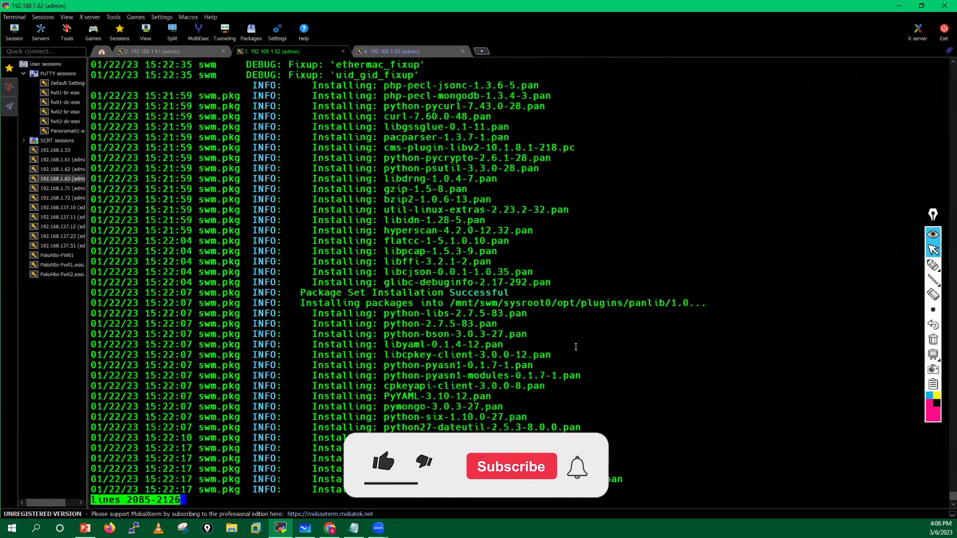
key(space)
key(space)
key(space)
key(space)
key(space)
key(space)
key(space)
key(space)
key(space)
key(space)
key(space)
key(space)
key(space)
key(space)
key(space)
key(space)
key(space)
key(space)
key(space)
key(space)
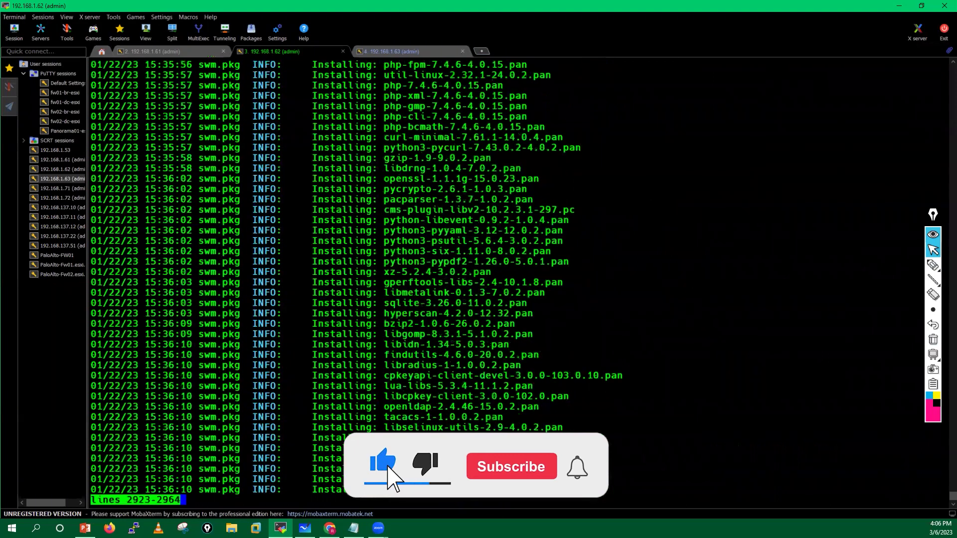
key(space)
key(space)
key(space)
key(space)
key(space)
key(space)
key(space)
key(space)
key(space)
key(space)
key(q)
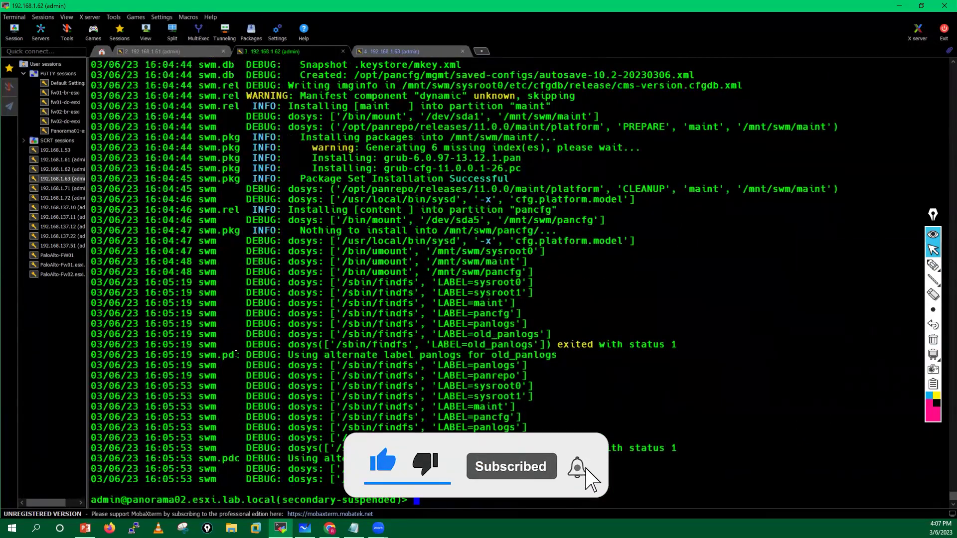
Highlight the closing log lines for partition lookup and maint partition cleanup and unmount.
drag(234, 355, 942, 471)
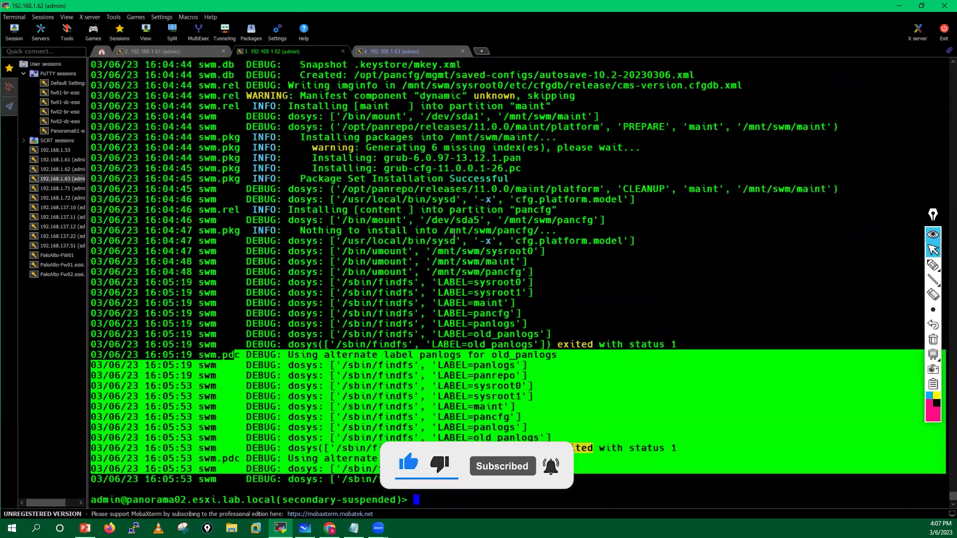
drag(246, 189, 492, 241)
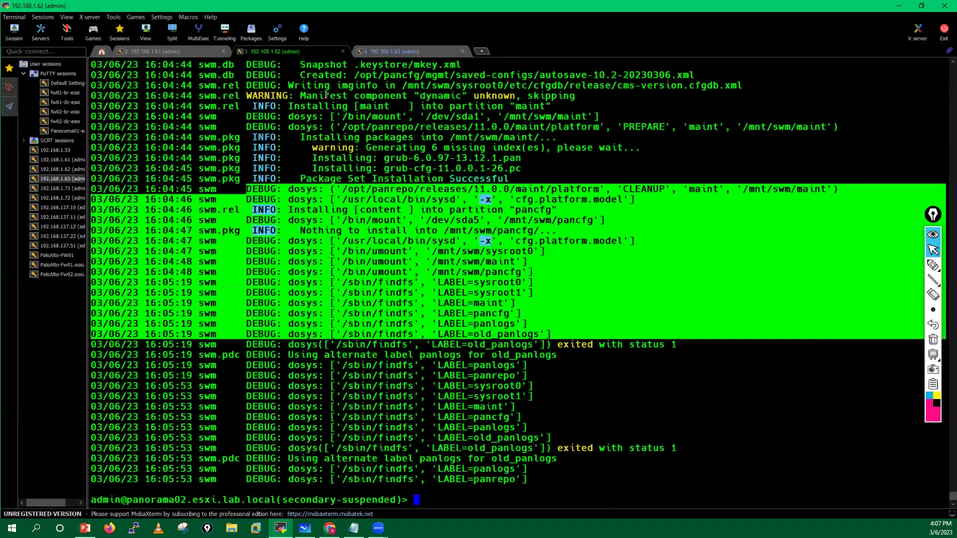
drag(204, 127, 600, 189)
scroll(316, 121, up, 5)
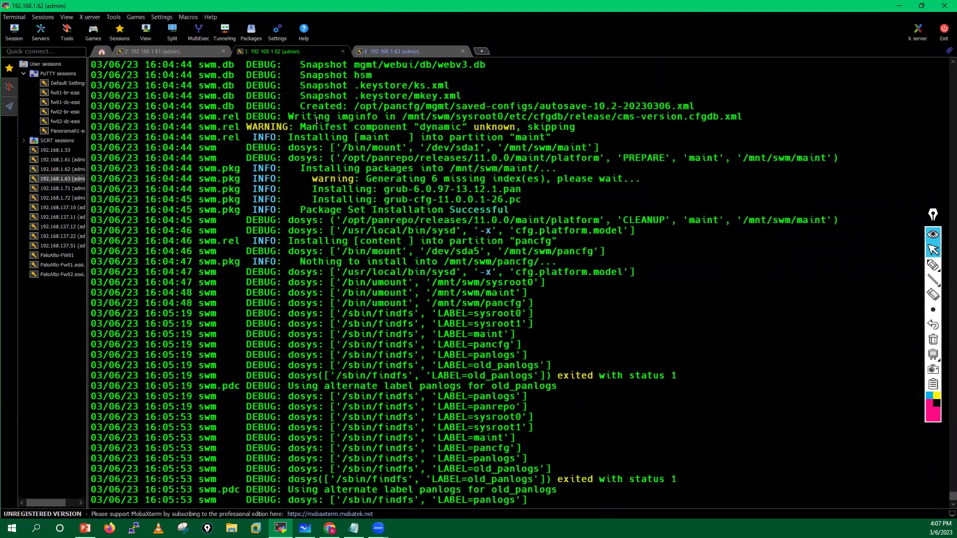
scroll(480, 173, up, 1)
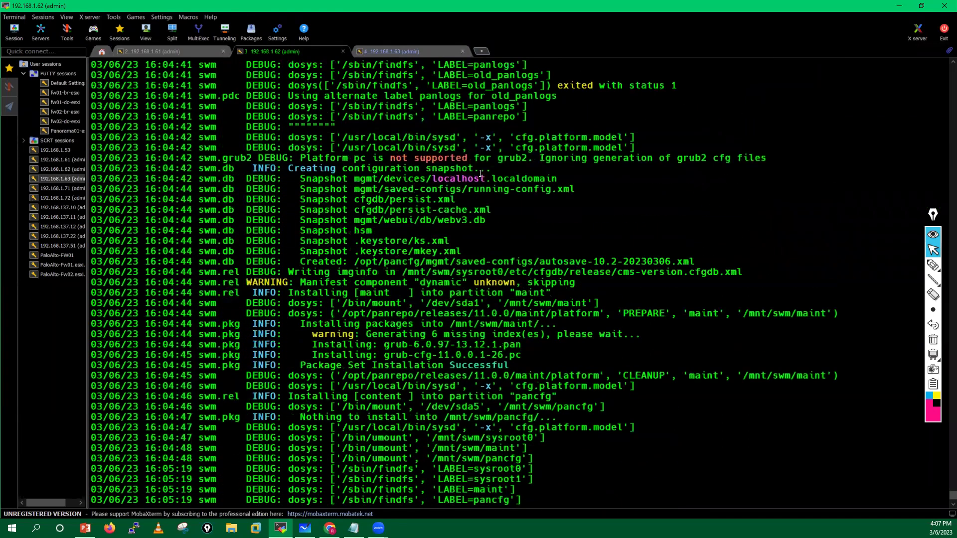
Highlight the snapshot, Package Set Installation Successful and nothing-to-install pancfg lines, then return to Chrome.
mouse_move(480, 173)
mouse_down()
mouse_move(241, 168)
mouse_move(499, 179)
mouse_move(486, 173)
mouse_up()
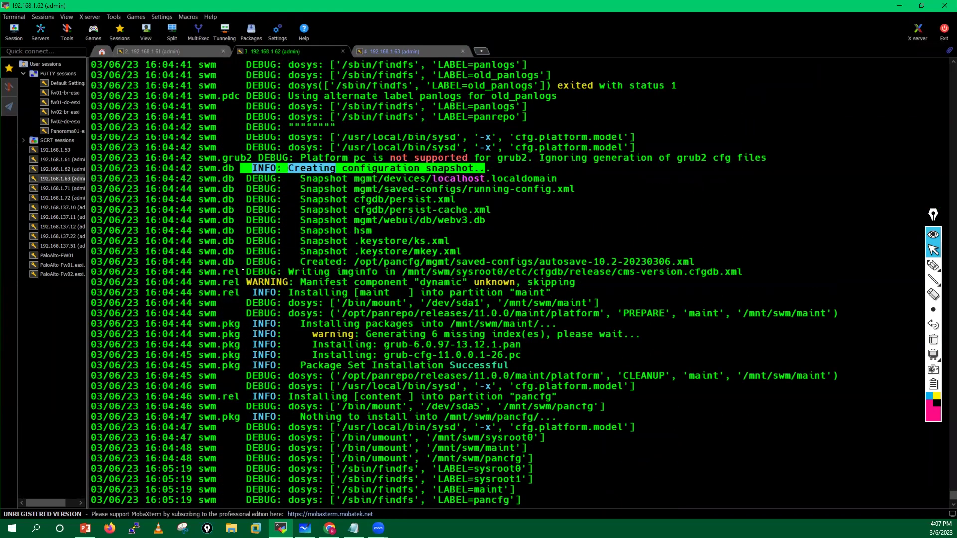
drag(241, 271, 373, 282)
drag(506, 291, 513, 292)
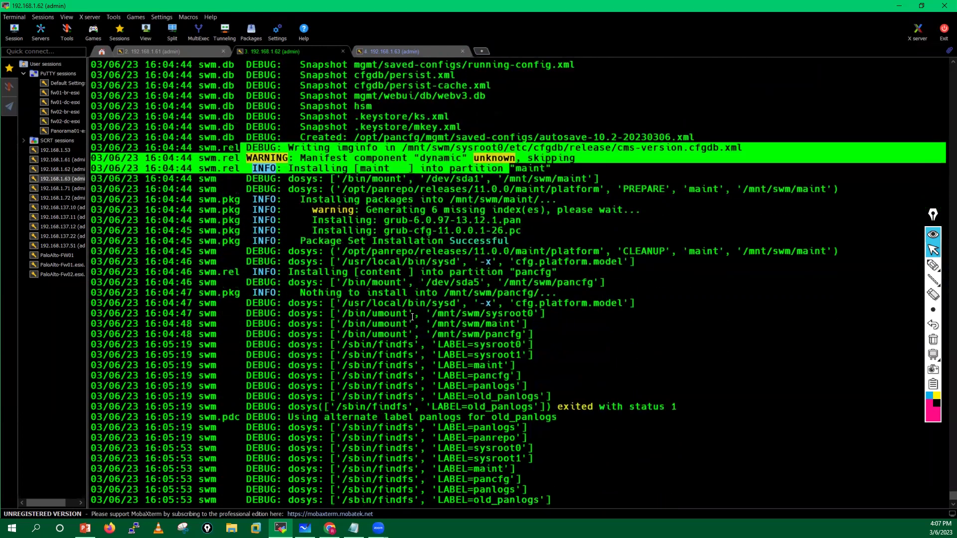
drag(299, 178, 512, 178)
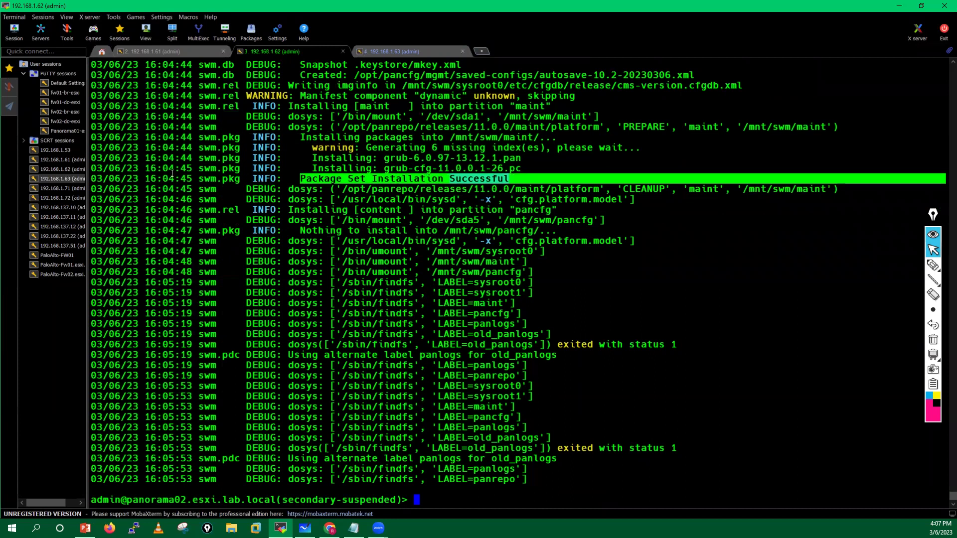
click(218, 179)
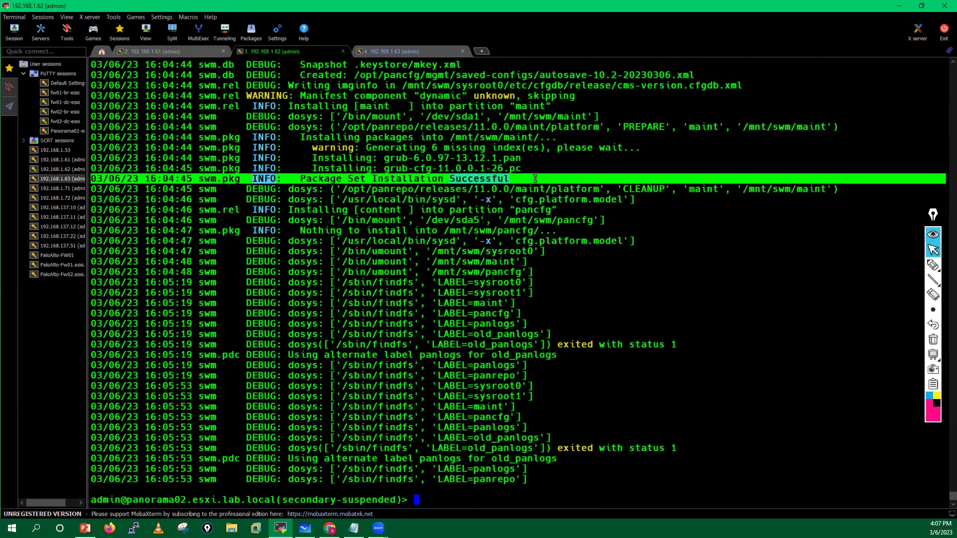
drag(294, 233, 551, 233)
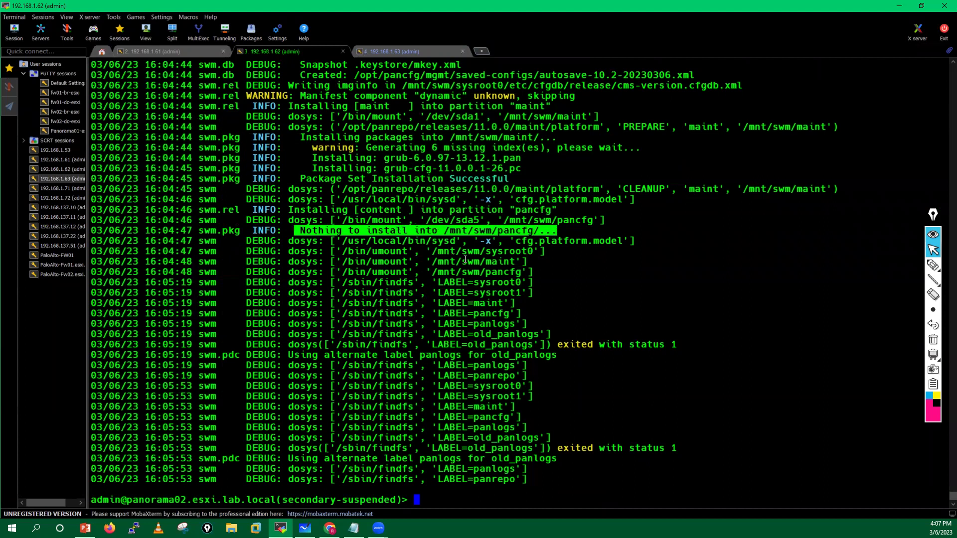
drag(283, 355, 558, 356)
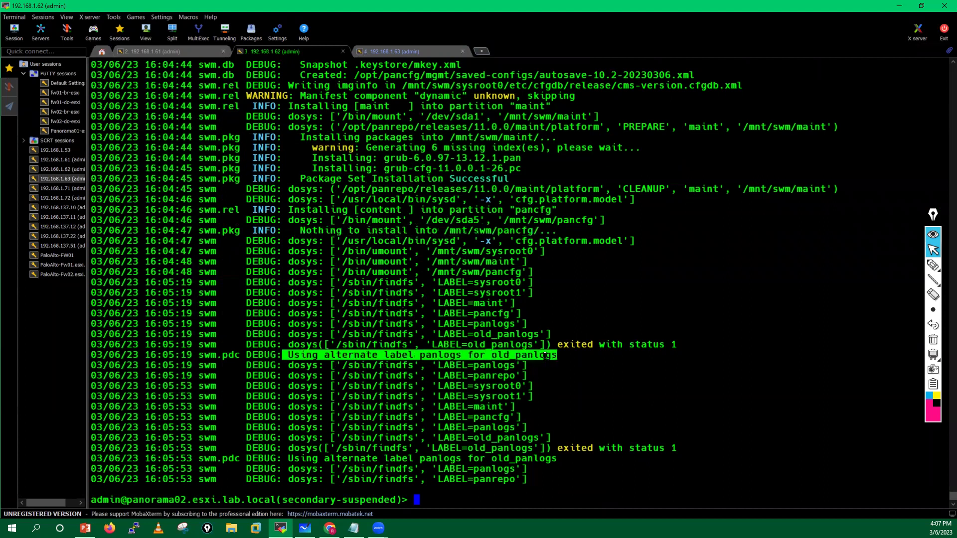
click(442, 384)
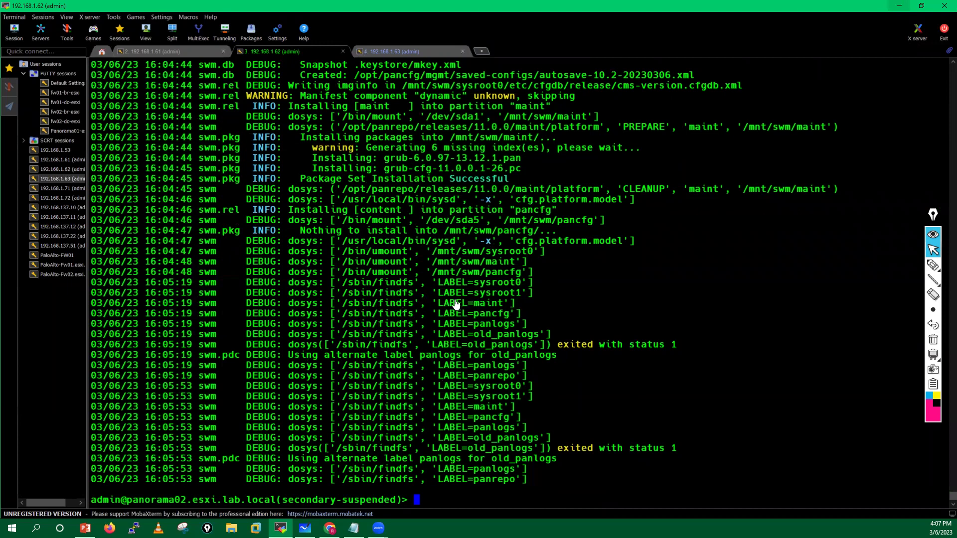
key(alt+Tab)
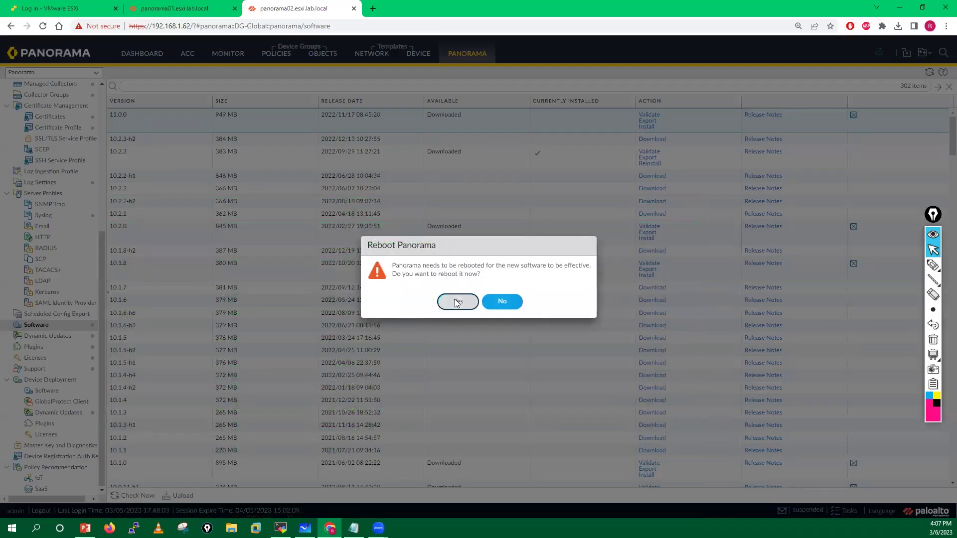
Confirm the Panorama reboot and circle the software verify 11.0.0 line as the VM boots.
click(456, 302)
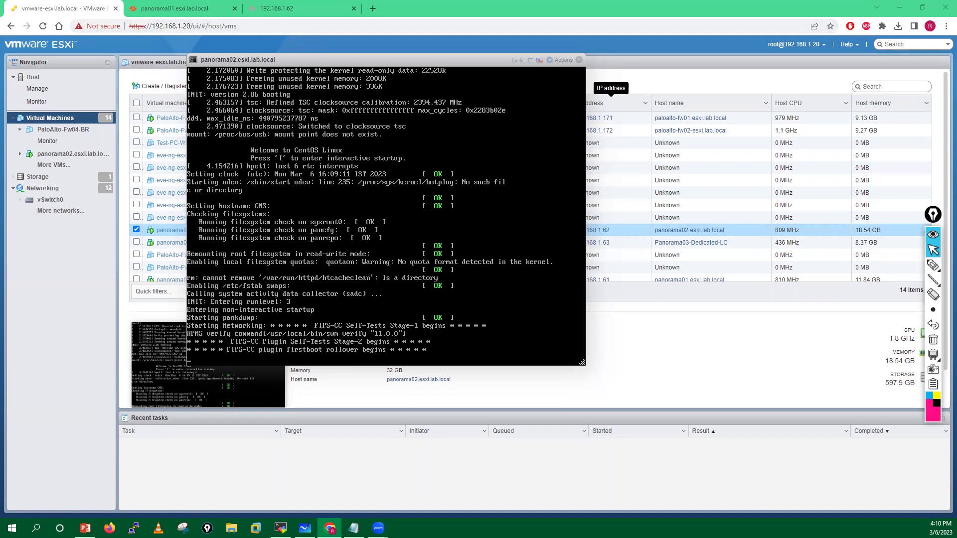
click(932, 266)
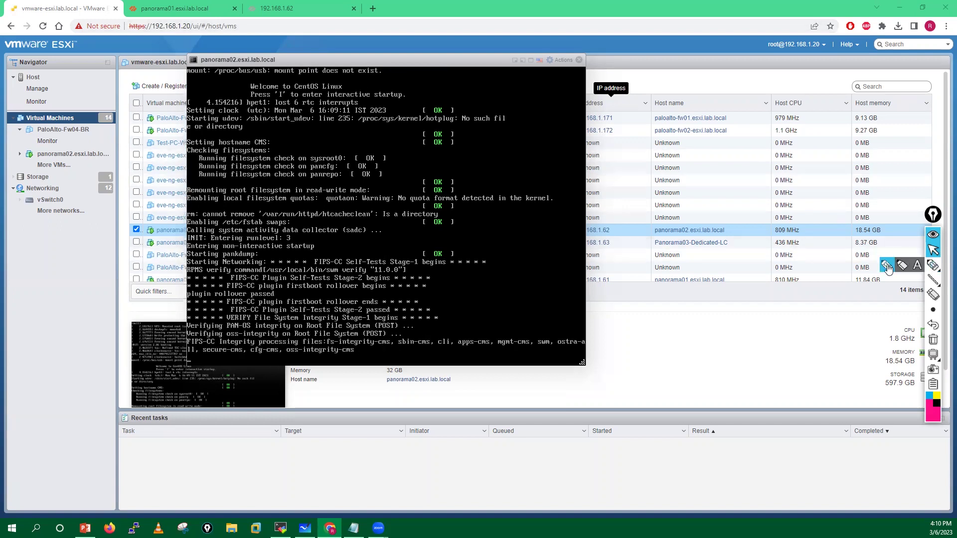
mouse_move(352, 262)
mouse_down()
mouse_move(339, 257)
mouse_move(319, 273)
mouse_move(415, 274)
mouse_move(346, 263)
mouse_move(383, 257)
mouse_up()
mouse_move(411, 195)
mouse_down()
mouse_move(381, 185)
mouse_move(418, 198)
mouse_move(387, 191)
mouse_up()
click(933, 339)
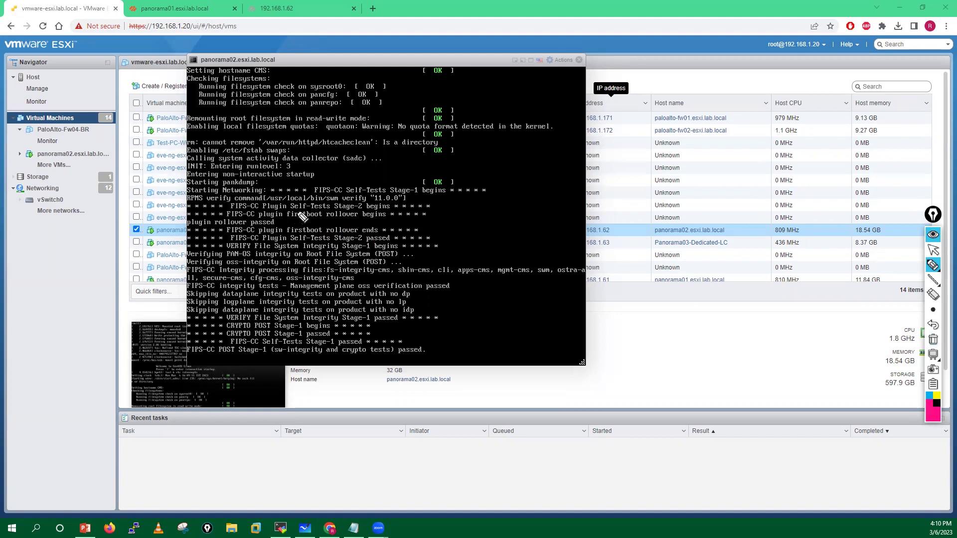
Mark the passed integrity and crypto tests and Starting syslog-ng boot lines, then begin a CentOS sketch.
drag(307, 352, 416, 353)
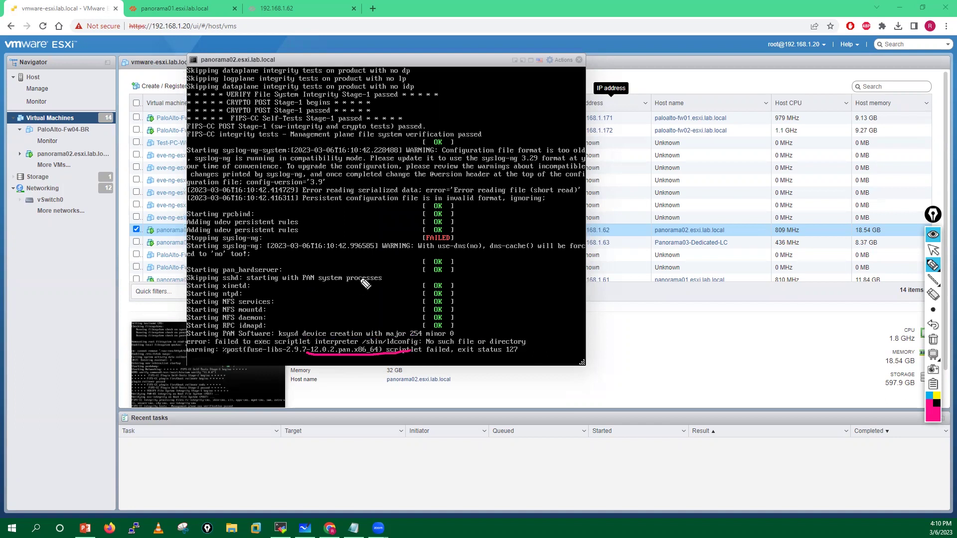
click(933, 310)
mouse_move(243, 168)
mouse_down()
mouse_move(204, 166)
mouse_move(218, 189)
mouse_move(229, 169)
mouse_move(295, 165)
mouse_up()
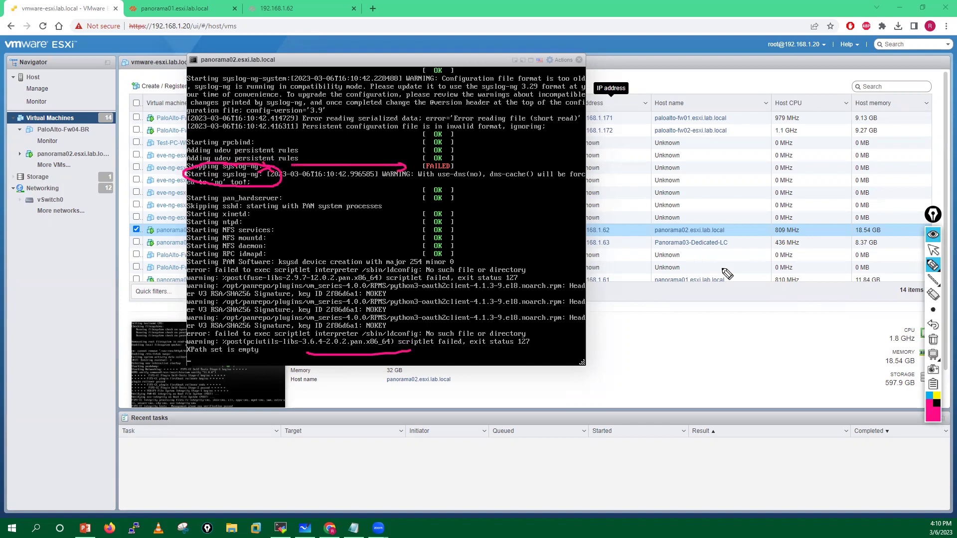
click(933, 340)
click(933, 250)
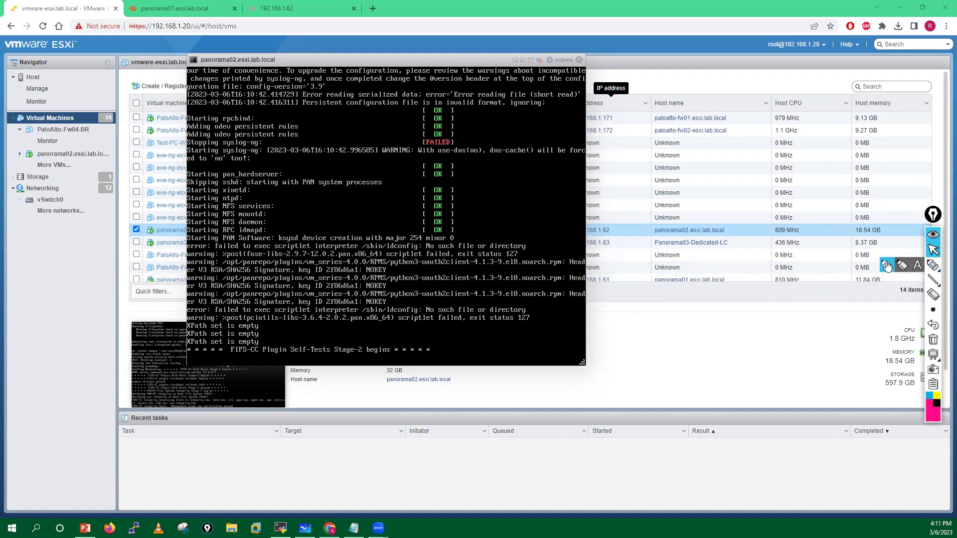
click(933, 264)
mouse_move(325, 201)
mouse_down()
mouse_move(320, 214)
mouse_move(366, 210)
mouse_move(371, 204)
mouse_move(338, 186)
mouse_move(378, 182)
mouse_move(394, 154)
mouse_move(384, 182)
mouse_move(453, 201)
mouse_move(444, 219)
mouse_up()
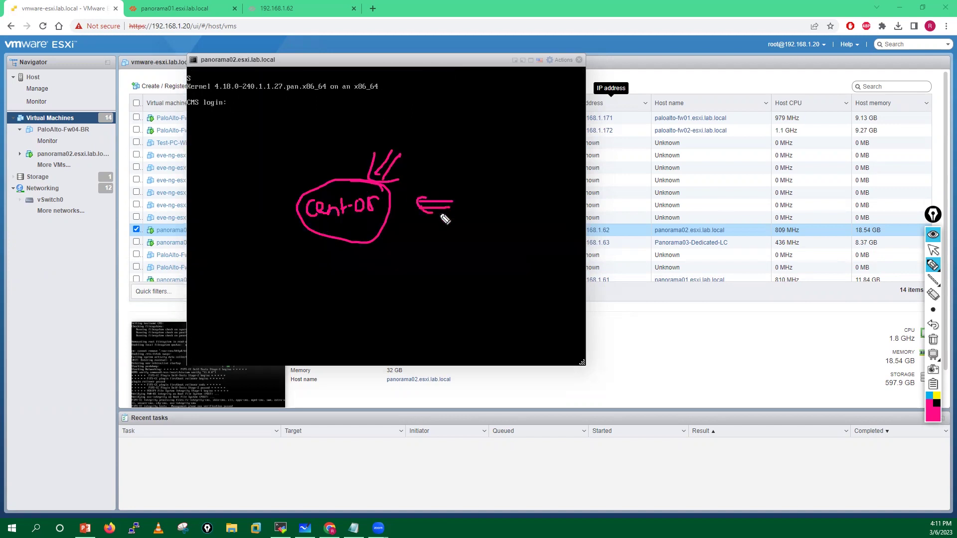
drag(354, 233, 351, 254)
drag(358, 231, 371, 285)
drag(370, 263, 389, 273)
mouse_move(394, 281)
mouse_down()
mouse_move(394, 264)
mouse_move(433, 264)
mouse_up()
drag(437, 263, 438, 272)
mouse_move(353, 292)
mouse_down()
mouse_move(442, 251)
mouse_move(353, 293)
mouse_up()
mouse_move(508, 225)
mouse_down()
mouse_move(500, 252)
mouse_move(487, 244)
mouse_up()
drag(524, 215, 536, 238)
drag(545, 213, 551, 237)
drag(554, 219, 570, 224)
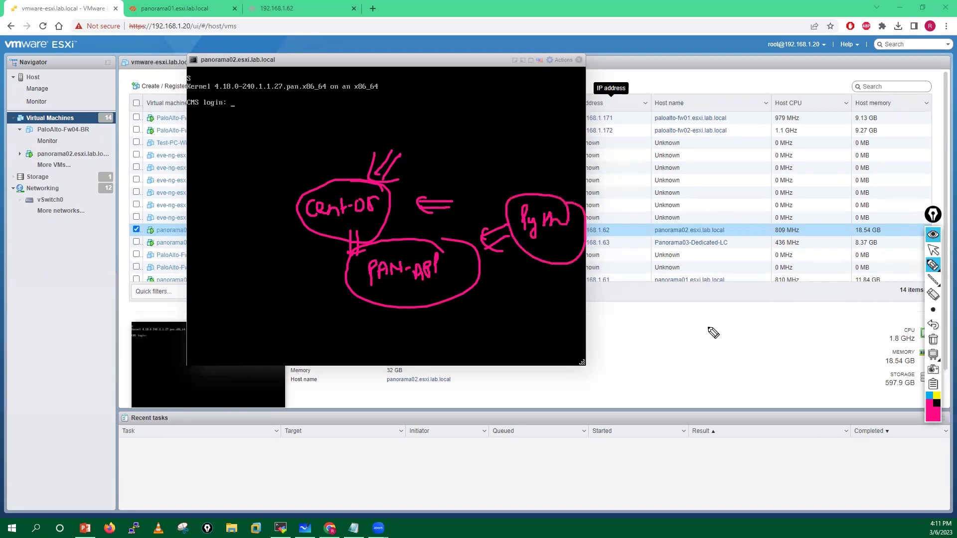
click(934, 340)
click(933, 250)
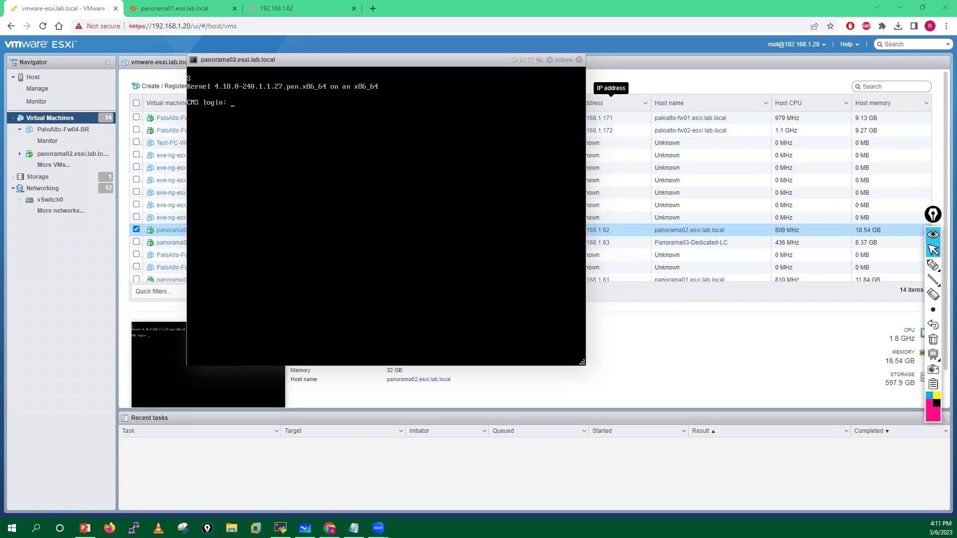
Write and circle a 5 min wait note on the console.
mouse_move(934, 266)
click(887, 267)
mouse_move(304, 113)
mouse_down()
mouse_move(294, 124)
mouse_move(349, 116)
mouse_move(324, 95)
mouse_up()
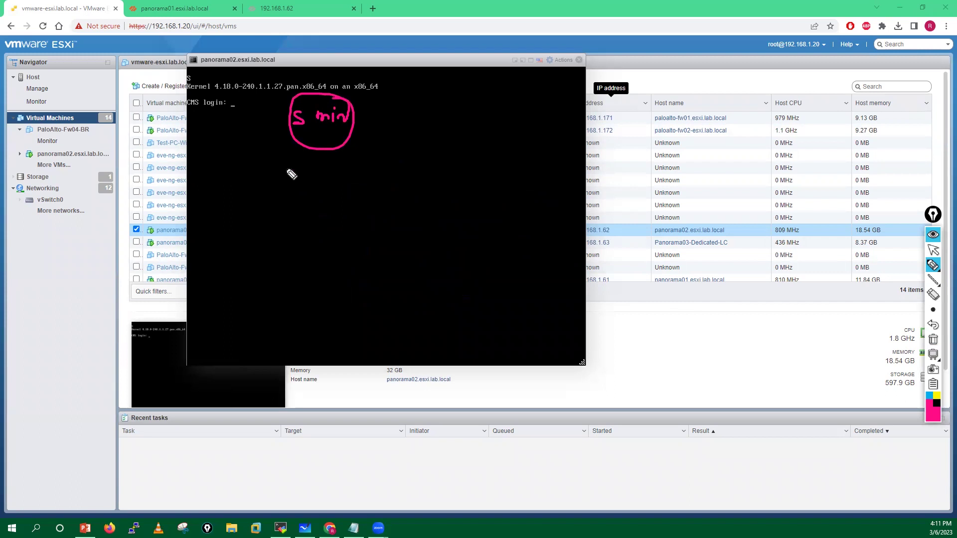
mouse_move(263, 175)
mouse_down()
mouse_move(311, 178)
mouse_move(303, 192)
mouse_move(346, 174)
mouse_move(356, 186)
mouse_move(391, 179)
mouse_move(402, 188)
mouse_move(417, 170)
mouse_up()
Draw a Marked Sysd daemon circle with outgoing arrows and a labelled bubble below it.
click(368, 205)
mouse_move(369, 214)
mouse_down()
mouse_move(387, 233)
mouse_move(419, 208)
mouse_move(418, 222)
mouse_up()
mouse_move(426, 164)
mouse_down()
mouse_move(374, 148)
mouse_move(425, 171)
mouse_up()
mouse_move(382, 232)
mouse_down()
mouse_move(342, 271)
mouse_move(416, 269)
mouse_up()
drag(432, 230, 438, 257)
drag(438, 215, 447, 251)
mouse_move(344, 320)
mouse_down()
mouse_move(351, 306)
mouse_move(409, 305)
mouse_move(407, 291)
mouse_up()
mouse_move(277, 303)
mouse_down()
mouse_move(312, 302)
mouse_move(307, 323)
mouse_up()
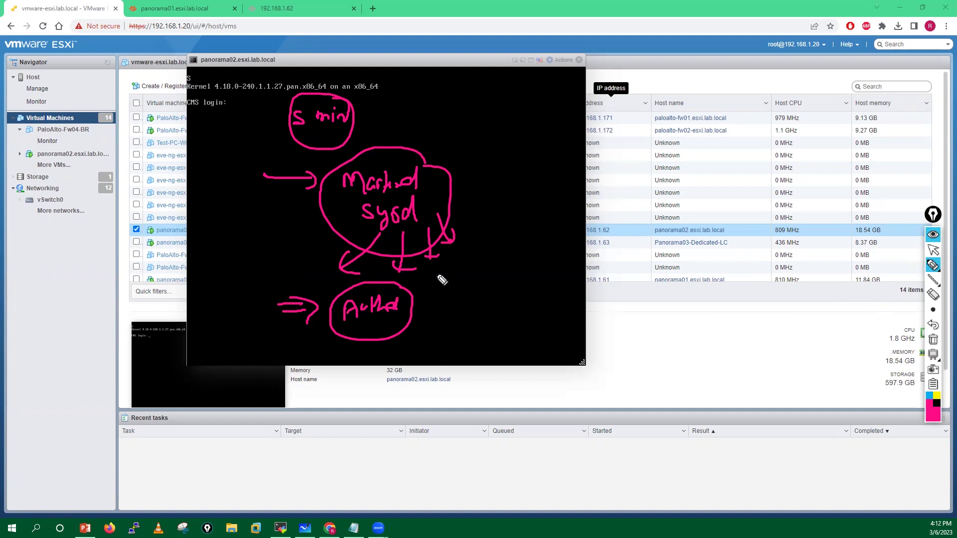
Add Web-Server, ms and sshd notes, erase the drawings, and open the 192.168.1.62 tab.
mouse_move(282, 2)
mouse_down()
mouse_move(276, 27)
mouse_move(309, 3)
mouse_up()
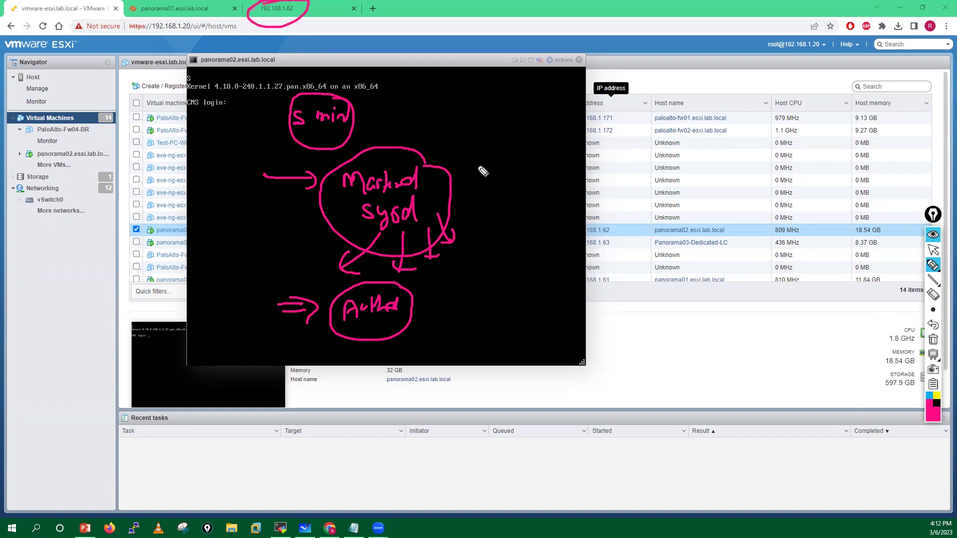
mouse_move(474, 163)
mouse_down()
mouse_move(487, 175)
mouse_move(532, 178)
mouse_move(591, 163)
mouse_up()
drag(493, 137, 525, 148)
click(466, 118)
mouse_move(465, 119)
mouse_down()
mouse_move(480, 130)
mouse_move(508, 125)
mouse_move(484, 116)
mouse_up()
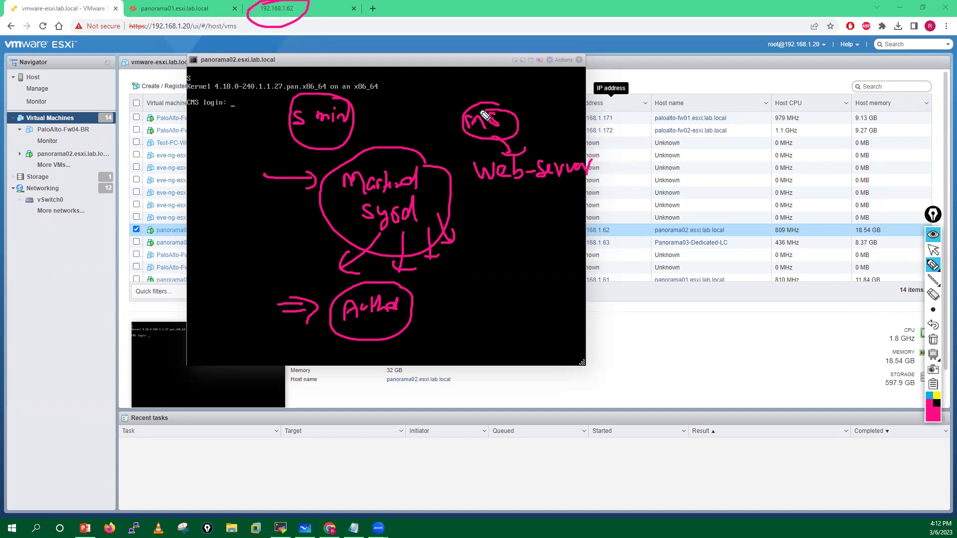
mouse_move(475, 234)
mouse_down()
mouse_move(498, 233)
mouse_move(495, 240)
mouse_move(576, 227)
mouse_up()
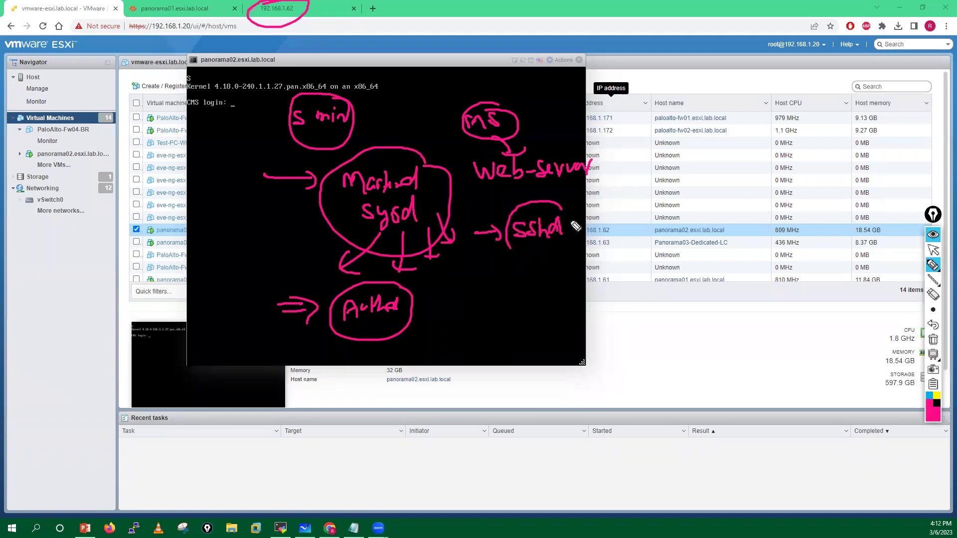
click(933, 339)
click(932, 250)
click(267, 8)
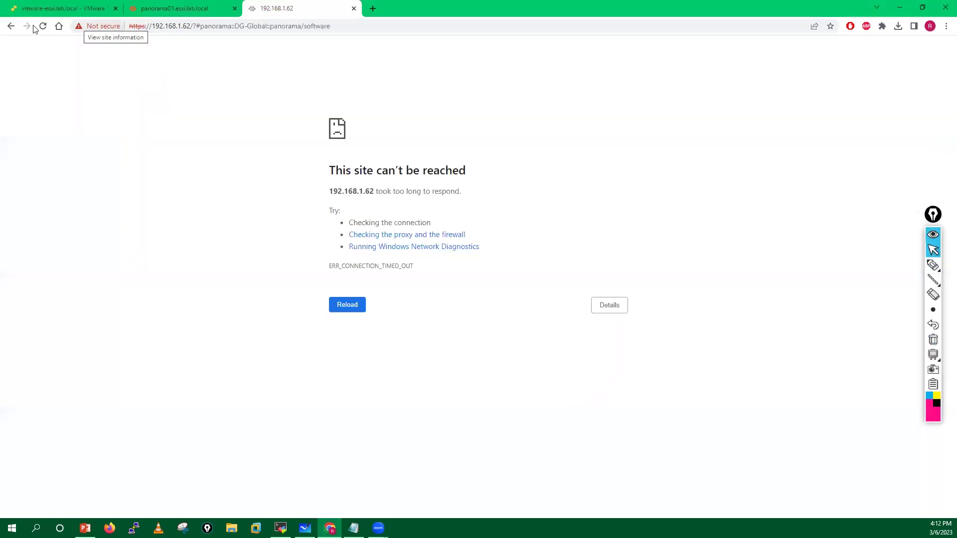
Retry the Panorama page, then attempt the admin login at the panorama02 console.
click(43, 26)
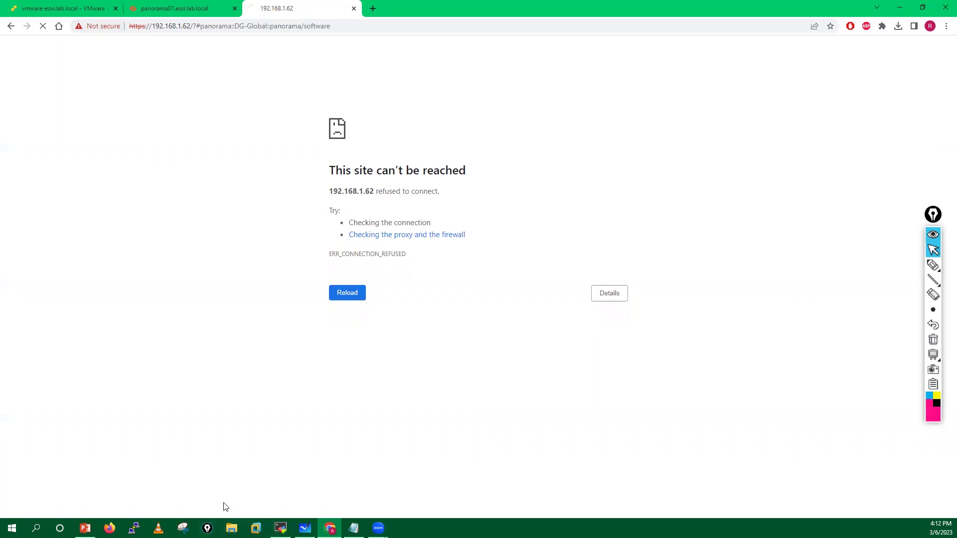
click(80, 7)
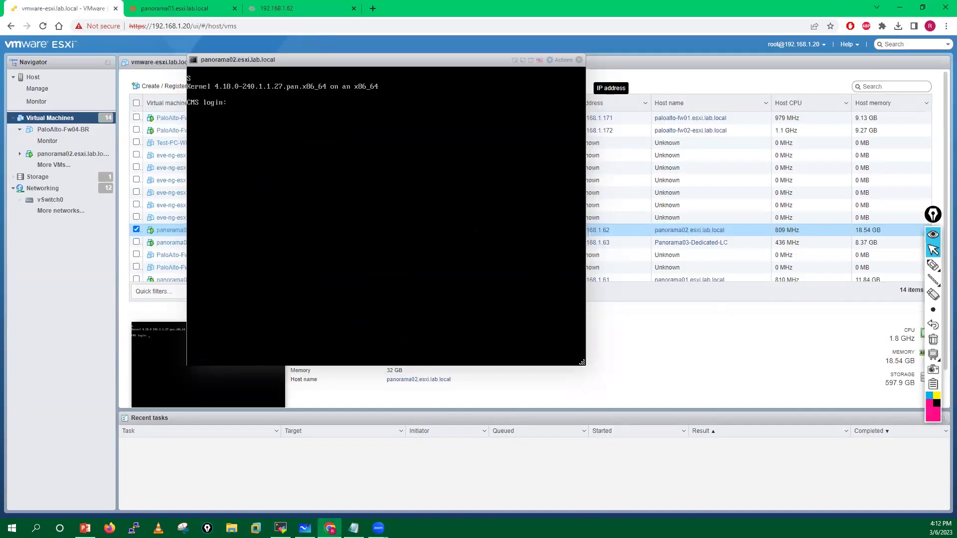
key(Return)
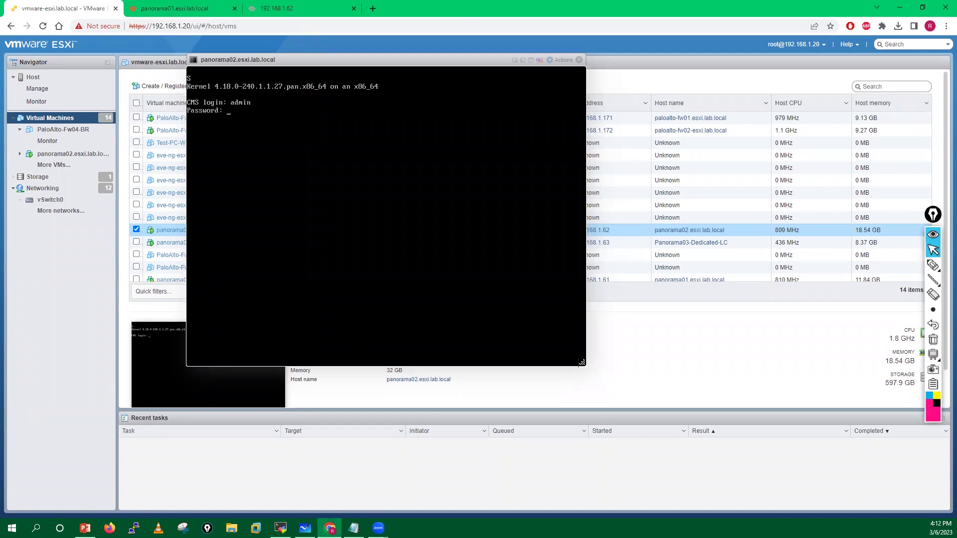
key(Return)
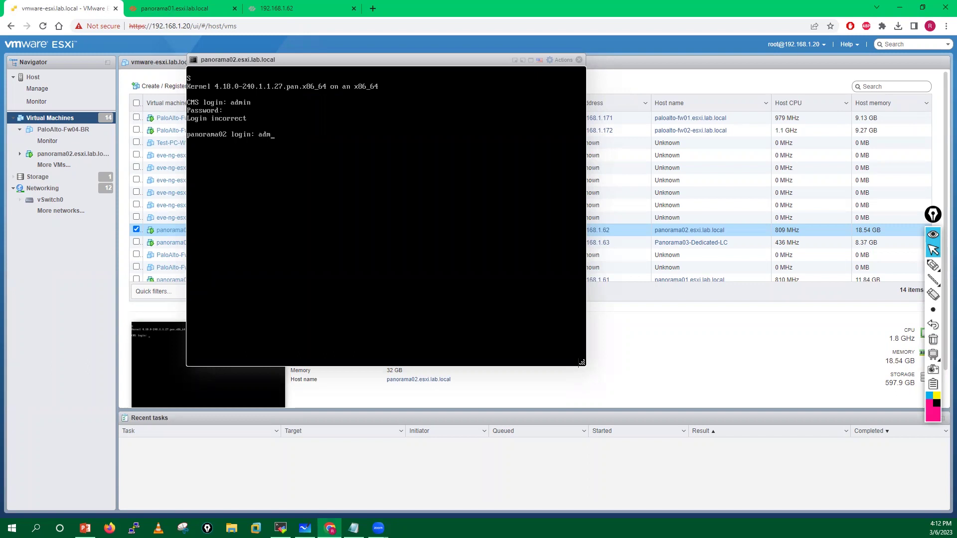
key(Return)
key(Return)
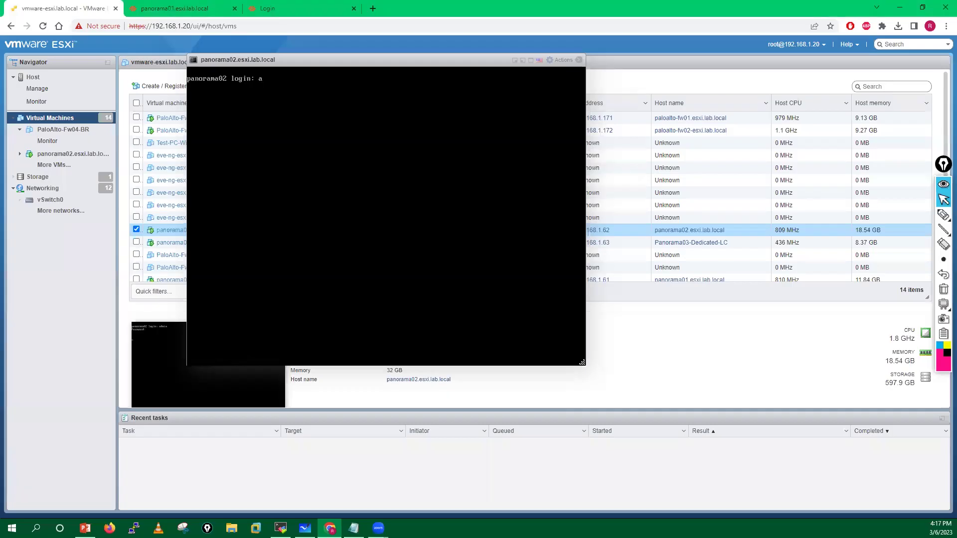
Complete the admin console login, confirm the CLI prompt responds, and close the console.
text(dmin)
key(Return)
key(Return)
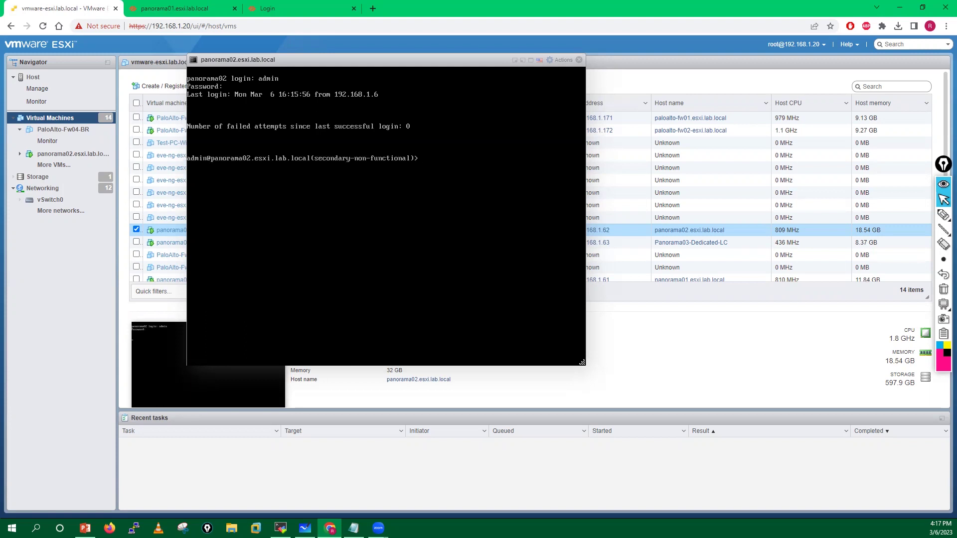
key(Return)
key(Return)
key(Return)
key(Return)
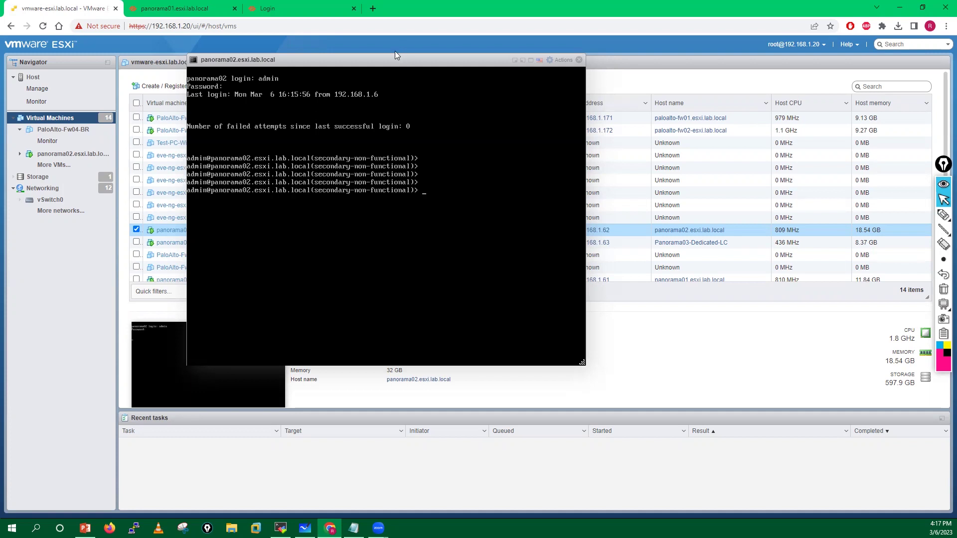
click(580, 60)
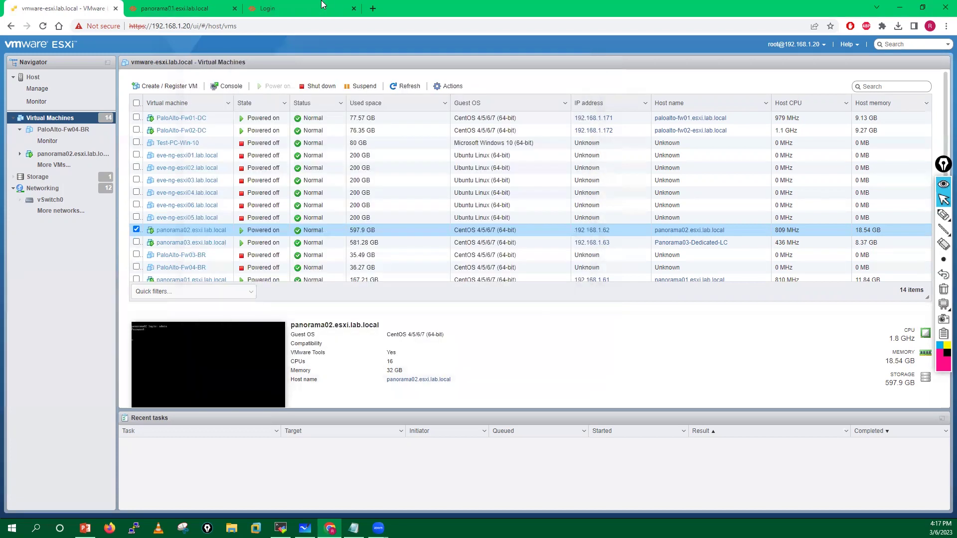
Log in to the 192.168.1.62 web page as admin with the administrator password, then go to MobaXterm.
click(294, 9)
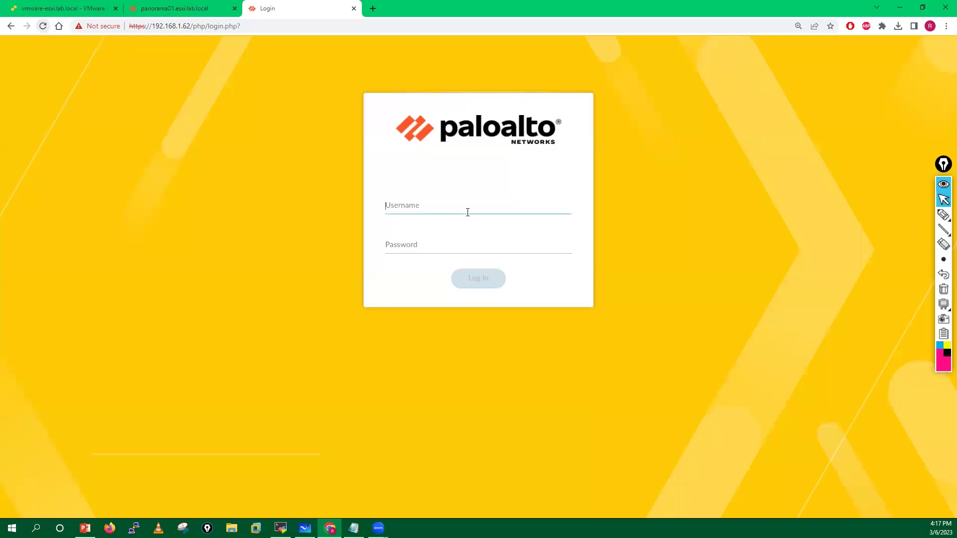
text(admin)
key(Tab)
text(*********)
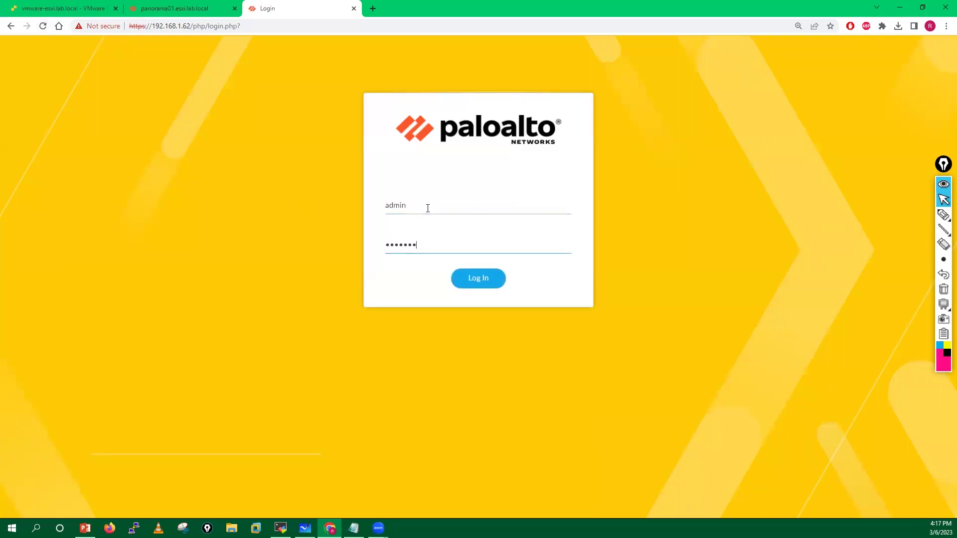
key(Return)
click(280, 528)
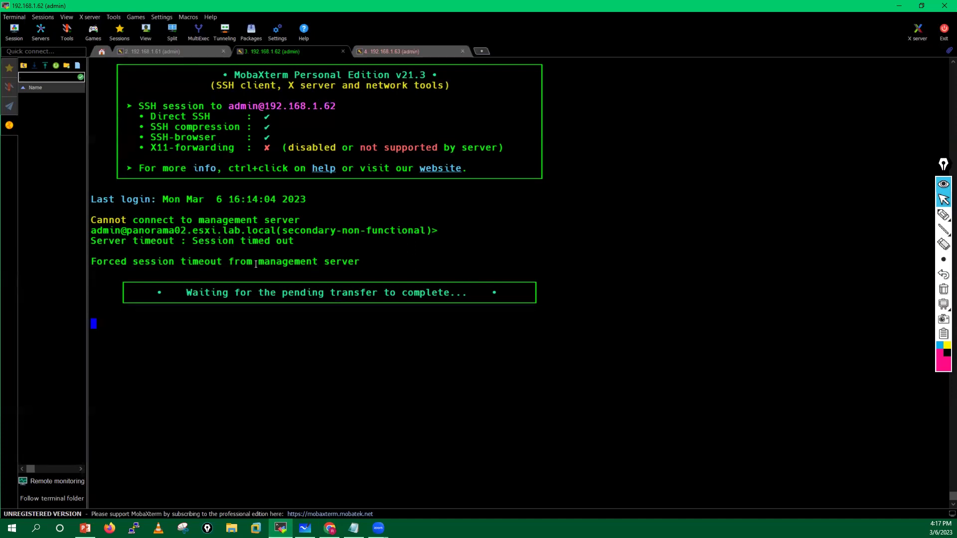
Close the timed-out 192.168.1.62 tab and open a fresh SSH session to it from the sidebar.
click(342, 52)
click(512, 299)
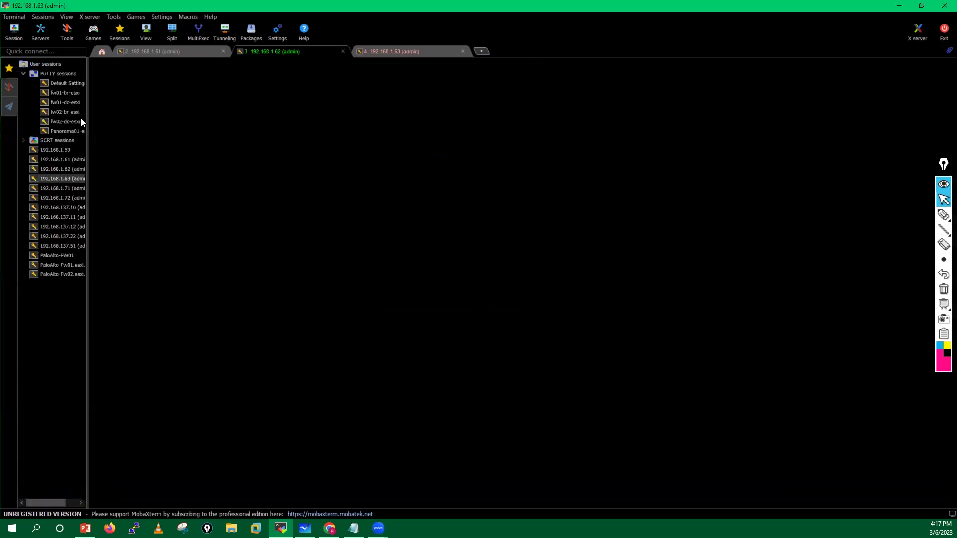
double_click(57, 169)
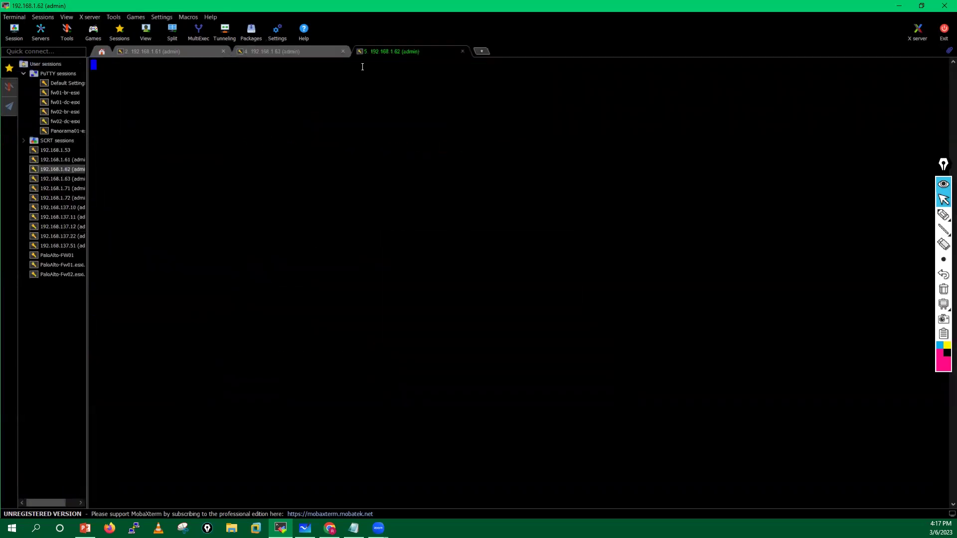
drag(396, 51, 276, 51)
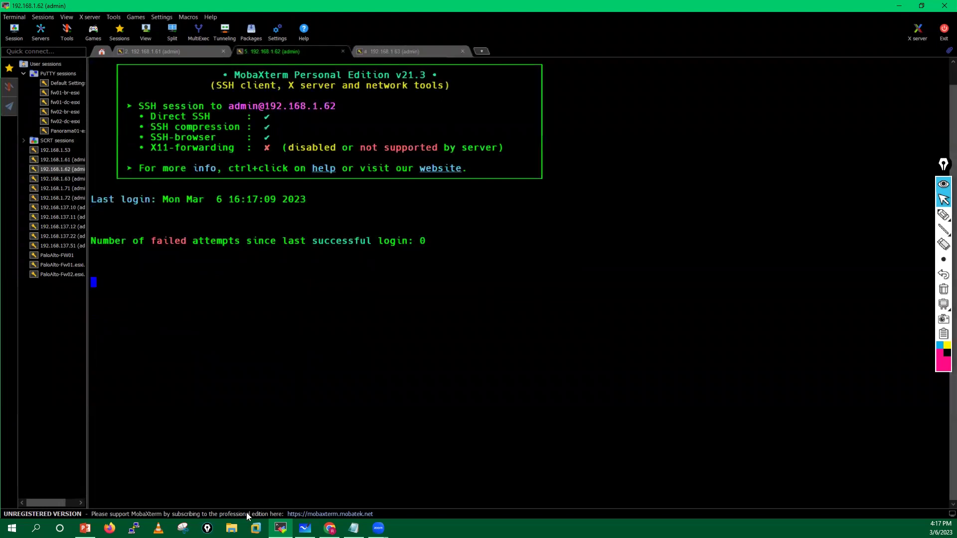
click(330, 528)
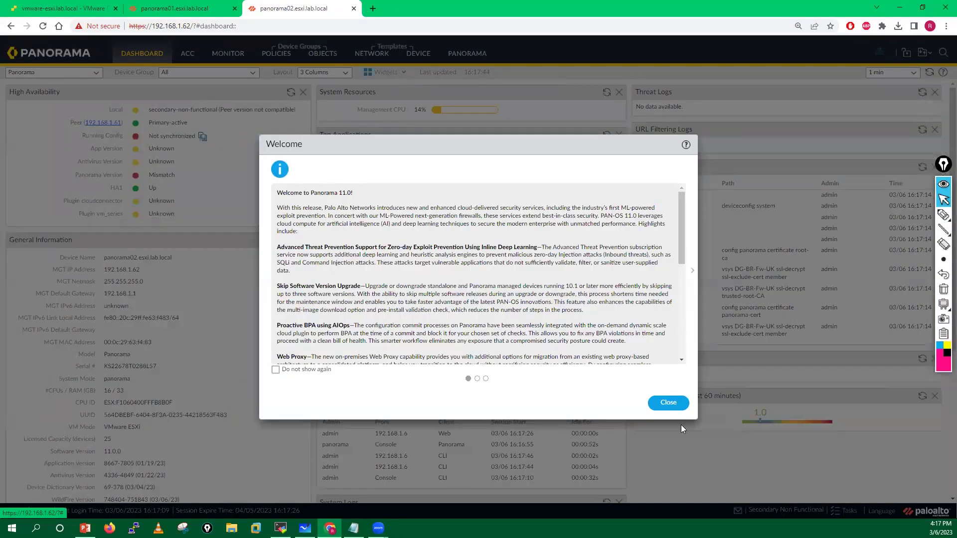
Close the Welcome and Telemetry prompts and highlight the dashboard's 11.0.0 Software Version value.
click(671, 403)
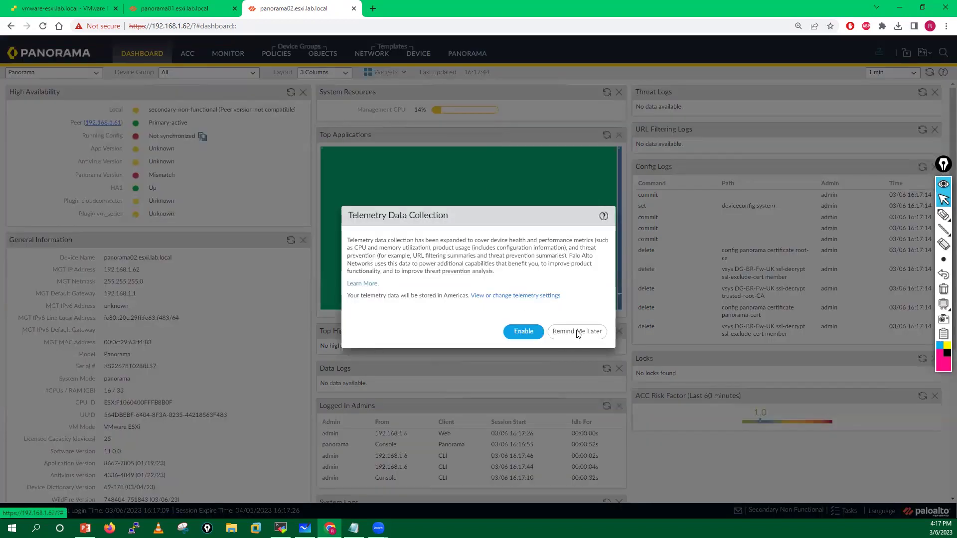
click(577, 331)
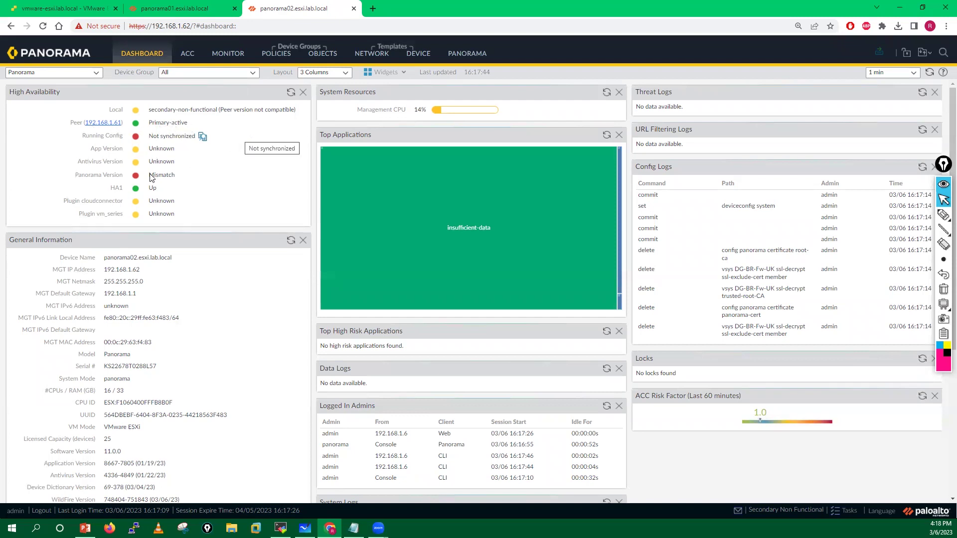
mouse_move(149, 175)
scroll(176, 333, down, 2)
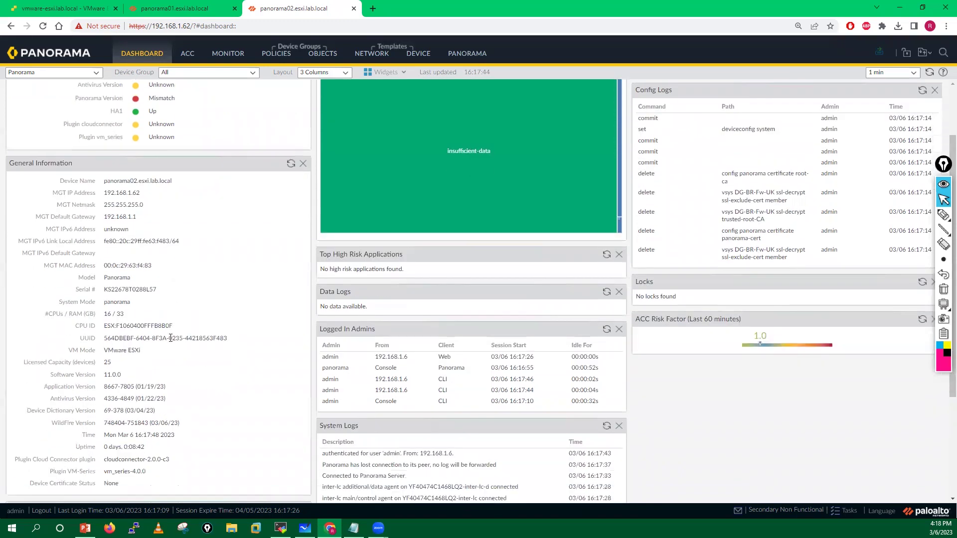
double_click(111, 365)
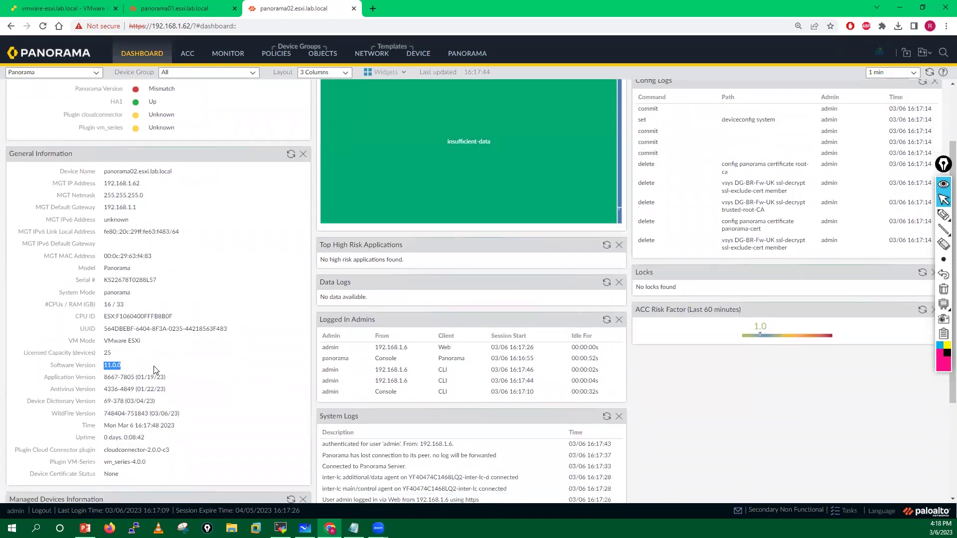
scroll(153, 366, up, 2)
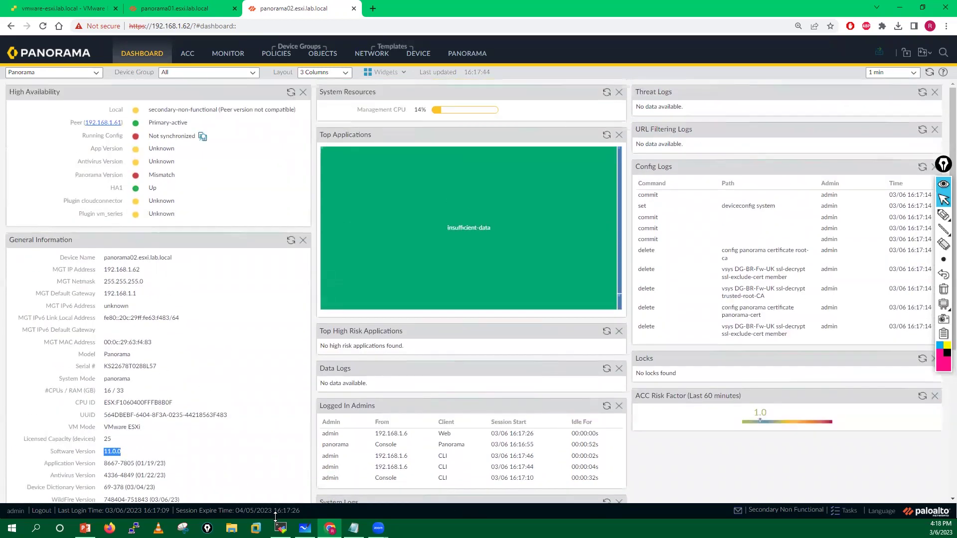
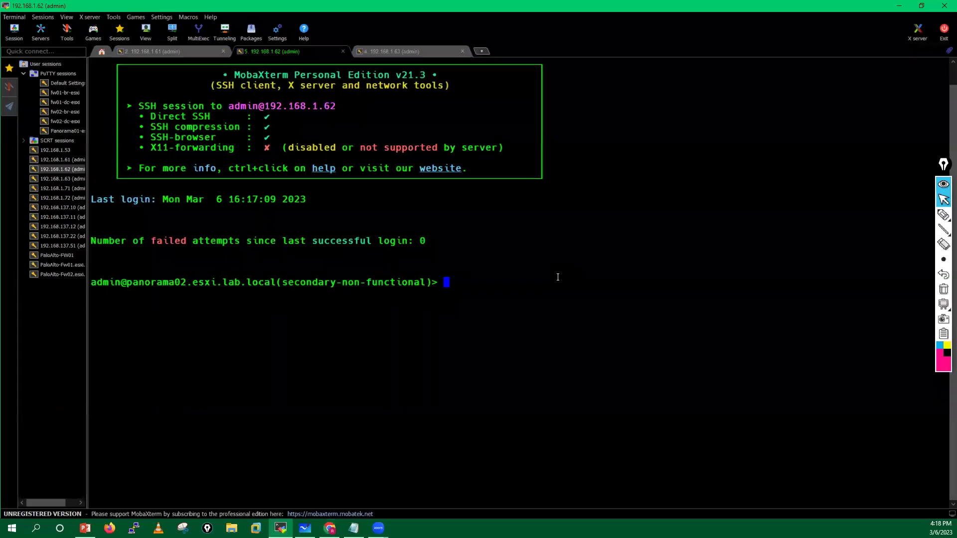
Run 'debug swm log' and page through the software manager log to its end.
text(debug )
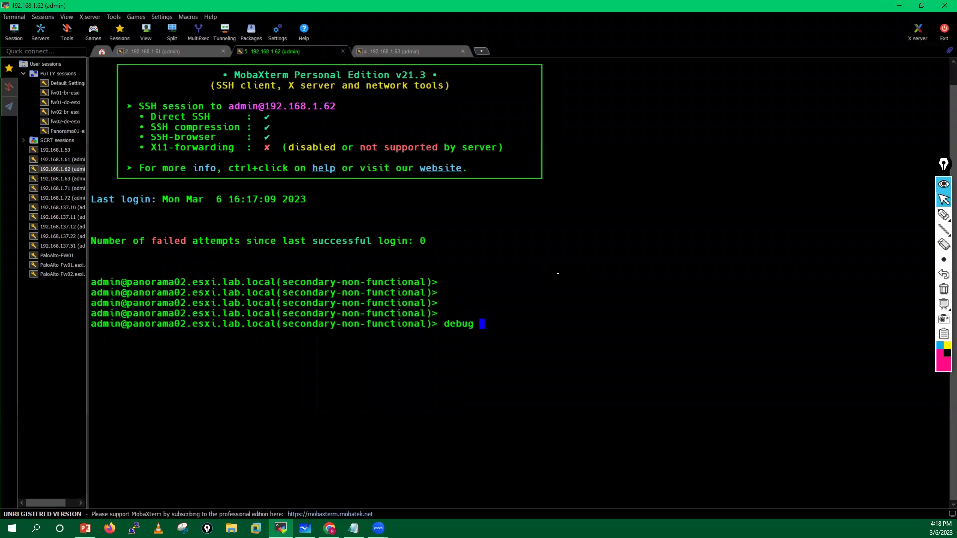
text(swm)
key(question)
text(log)
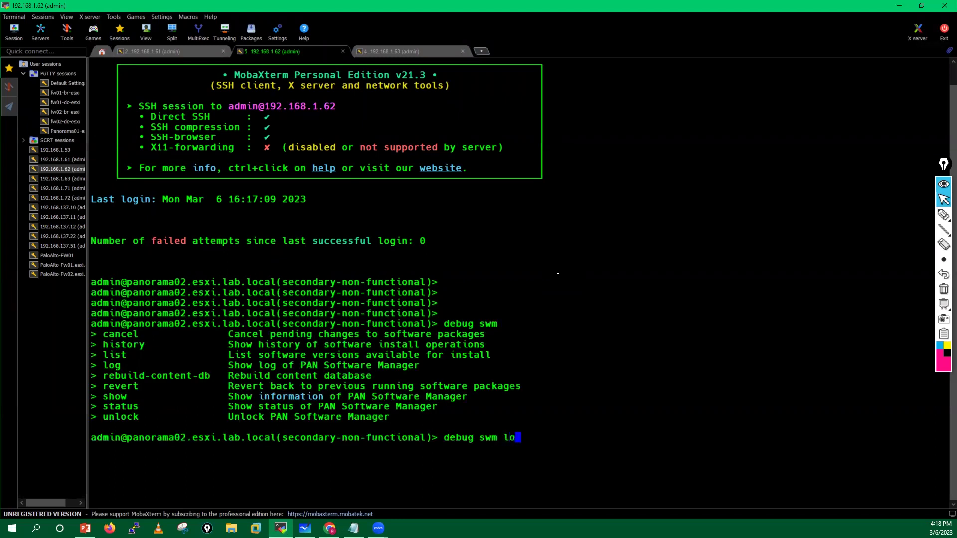
key(Return)
key(space)
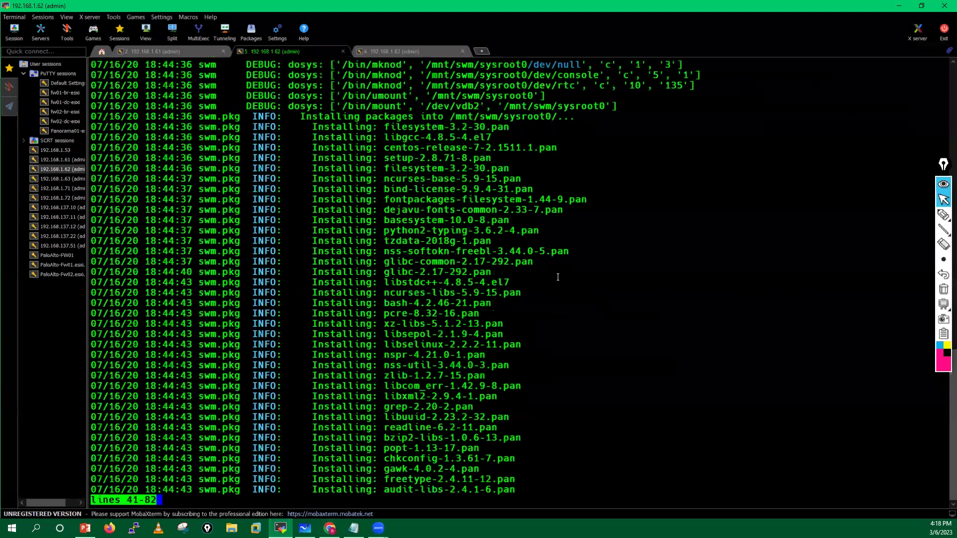
key(space)
key(space)
key(space)
key(space)
key(space)
key(space)
key(space)
key(space)
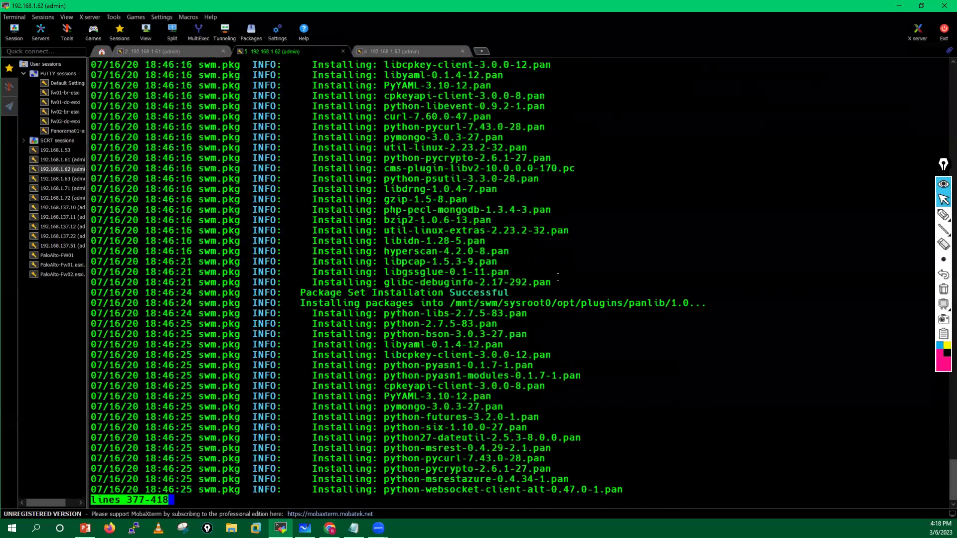
key(space)
key(space)
key(space)
key(space)
key(space)
key(space)
key(space)
key(space)
key(space)
key(space)
key(space)
key(space)
key(space)
key(space)
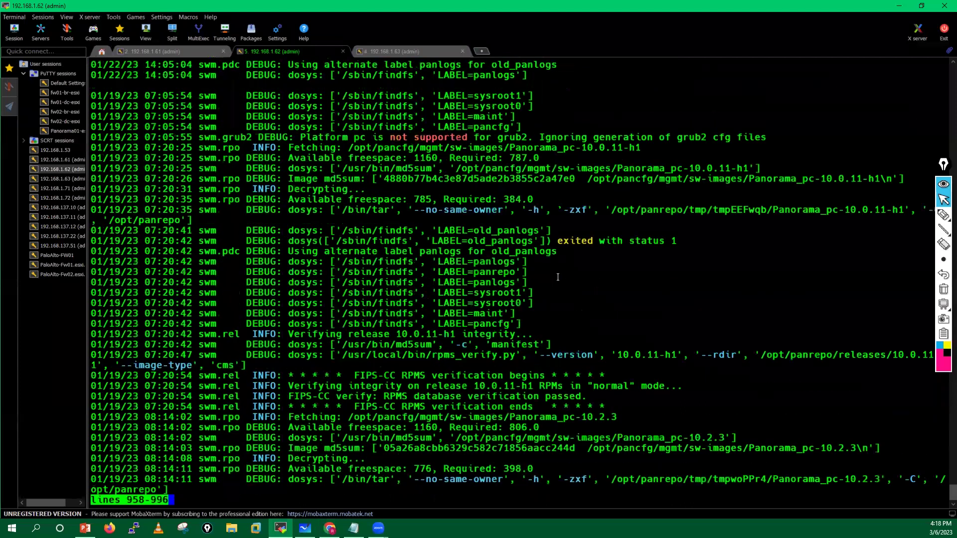
key(space)
key(space)
key(space)
key(space)
key(space)
key(space)
key(space)
key(space)
key(space)
key(space)
key(space)
key(space)
key(space)
key(space)
key(space)
key(space)
key(space)
key(space)
key(space)
key(space)
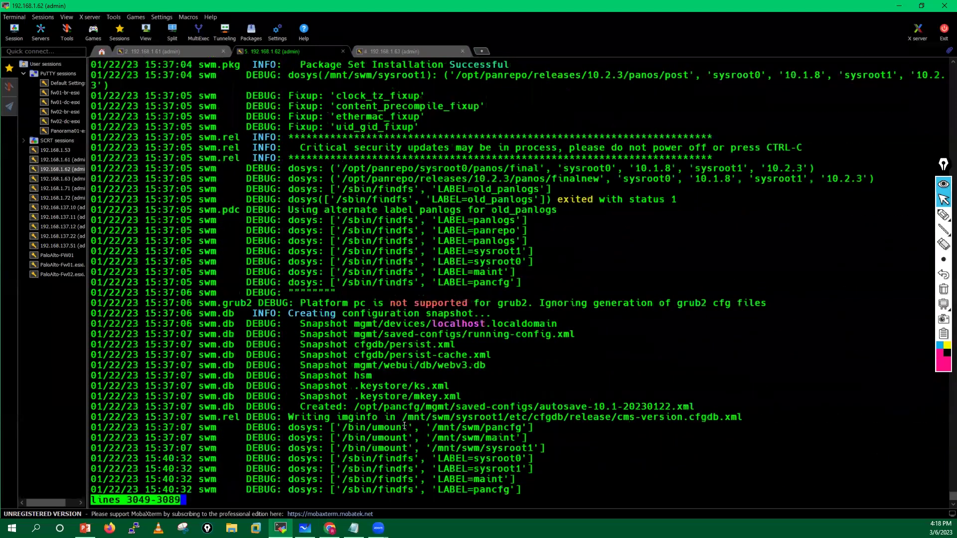
key(space)
key(space)
key(space)
key(space)
key(space)
key(space)
key(space)
key(space)
key(space)
key(space)
key(space)
key(space)
key(space)
key(space)
key(space)
key(space)
key(space)
key(space)
key(space)
key(space)
key(space)
key(space)
key(space)
key(space)
key(space)
key(space)
key(space)
key(space)
key(space)
key(space)
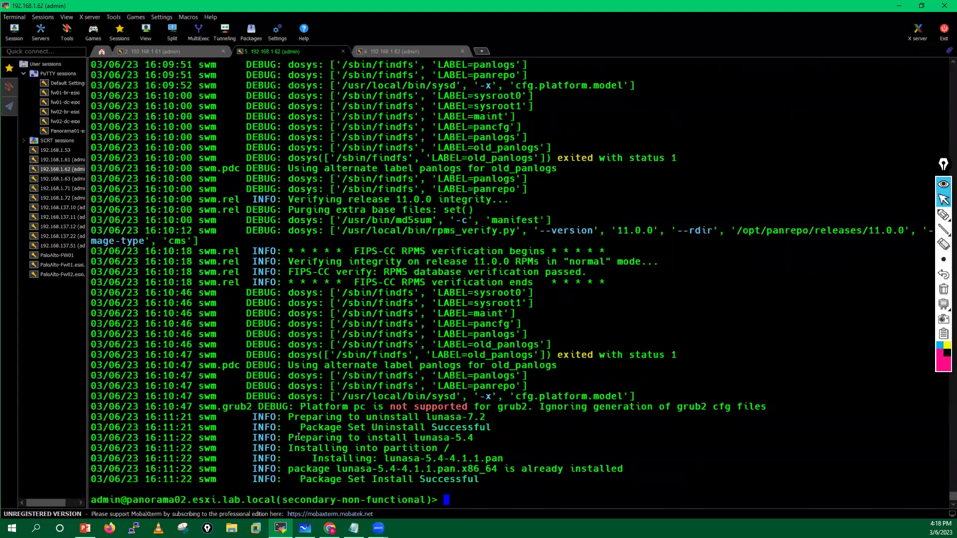
Highlight the lunasa-5.4 install lines down to 'Package Set Install Successful'.
drag(288, 438, 475, 438)
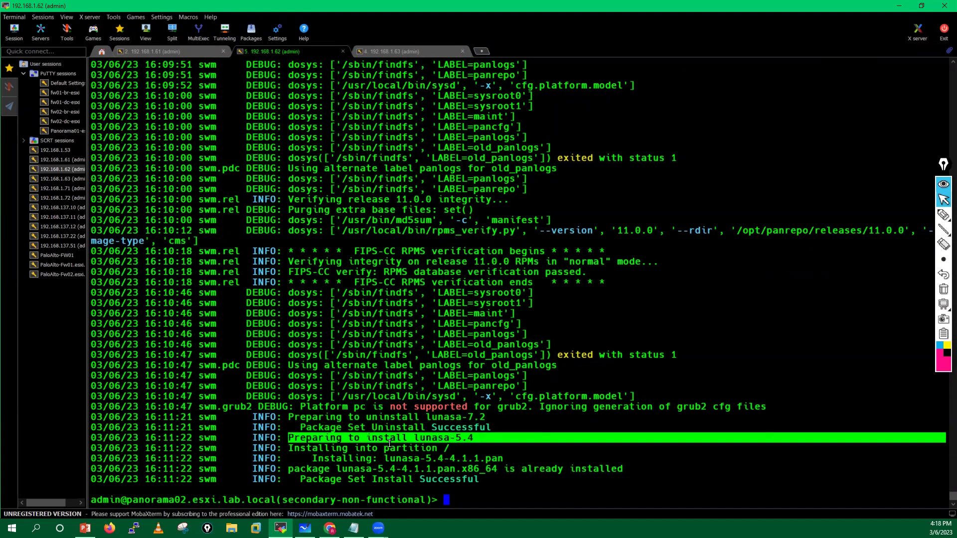
drag(294, 448, 461, 447)
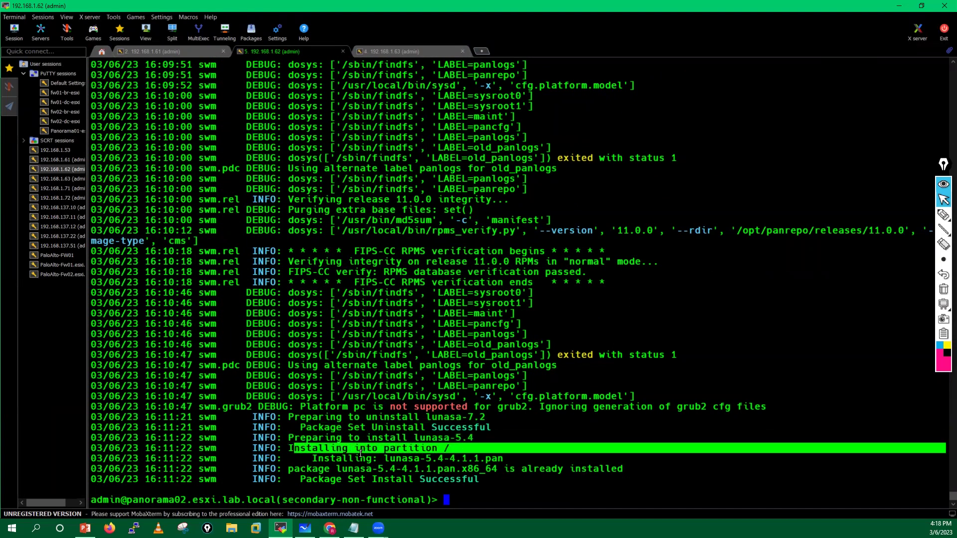
drag(314, 458, 514, 458)
drag(289, 468, 575, 468)
drag(297, 482, 494, 480)
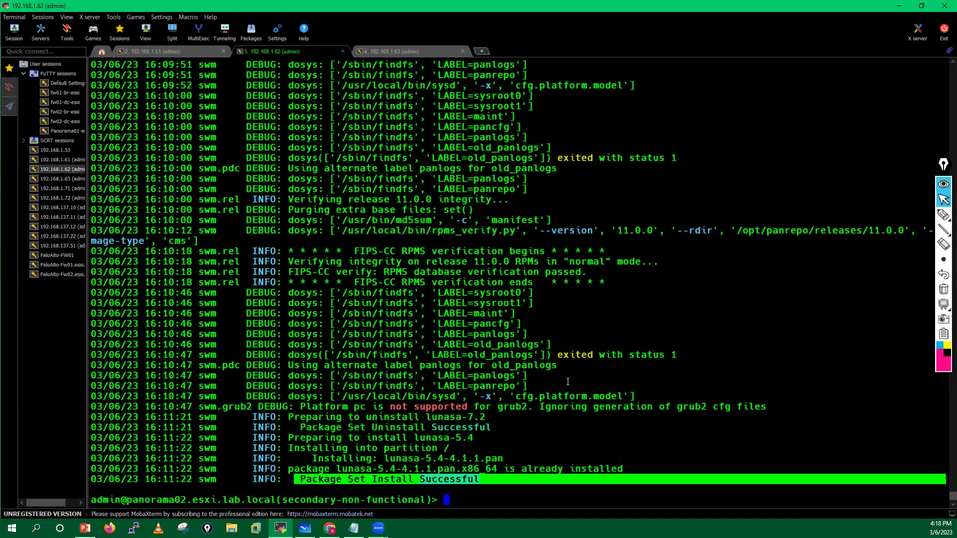
Scroll back up and highlight the vm_series plugin install entries in the log.
scroll(568, 382, up, 2)
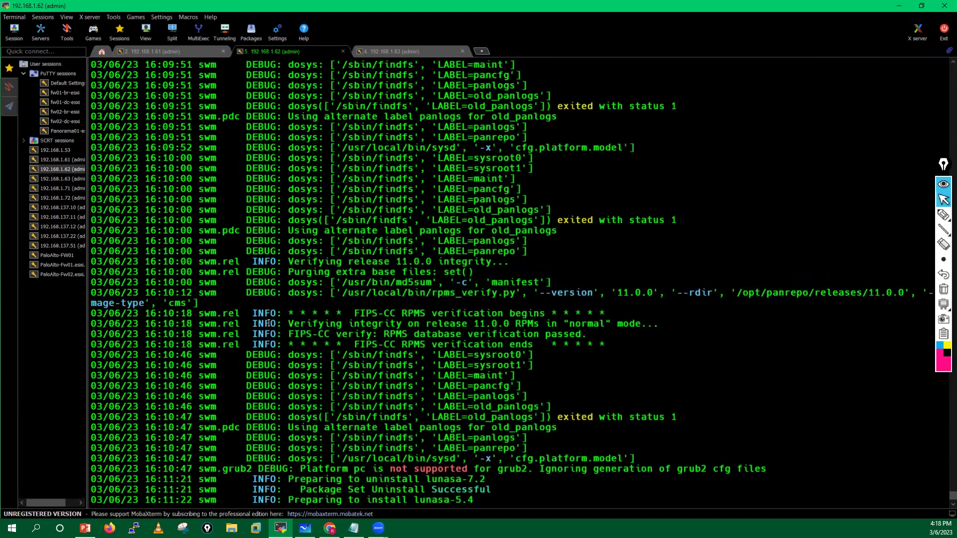
drag(283, 326, 387, 359)
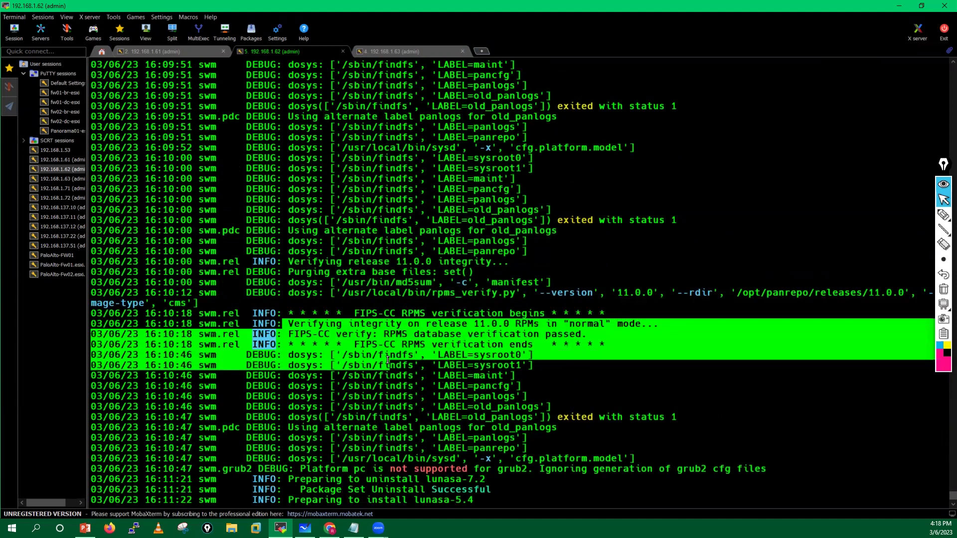
scroll(387, 358, up, 7)
scroll(338, 170, up, 1)
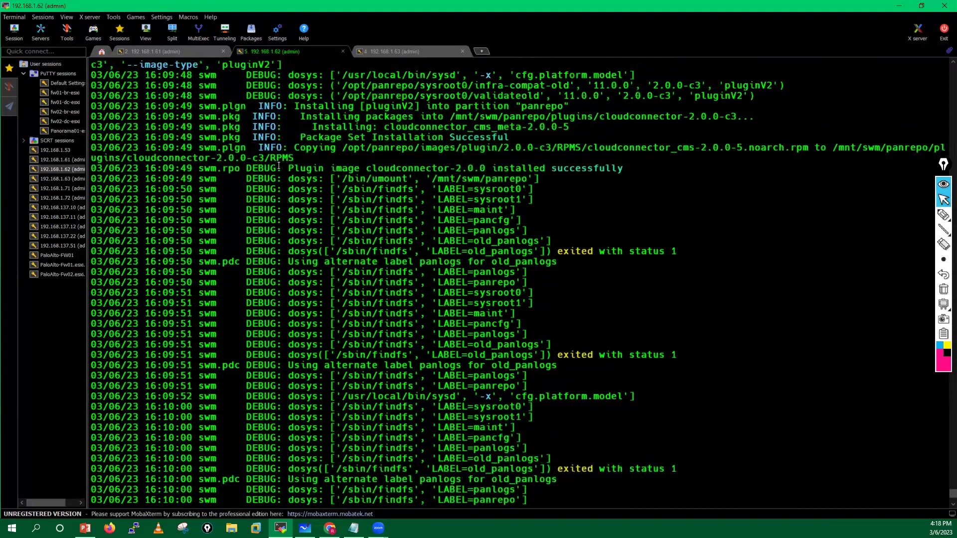
drag(279, 166, 932, 168)
scroll(367, 195, up, 4)
scroll(368, 195, up, 4)
drag(306, 200, 932, 200)
click(419, 334)
drag(289, 303, 542, 396)
click(541, 395)
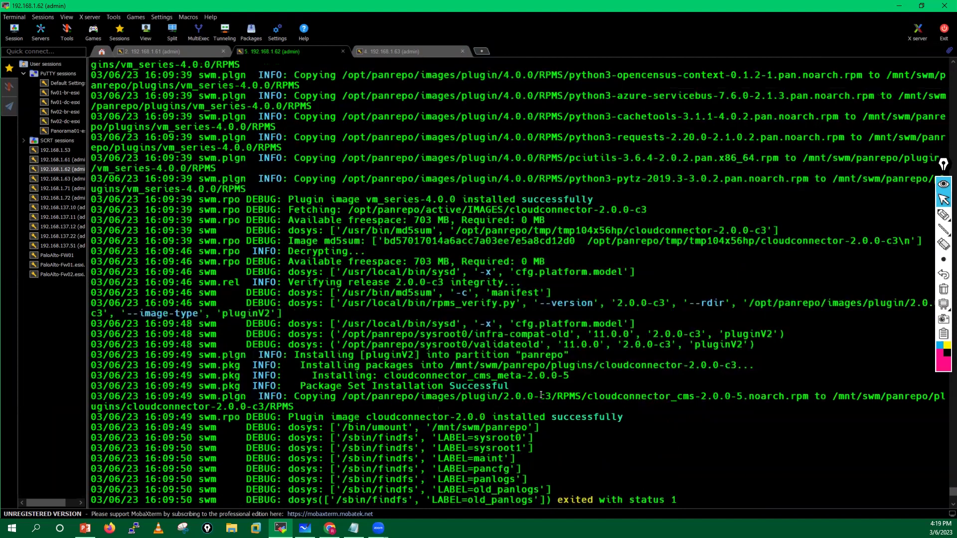
scroll(542, 395, down, 11)
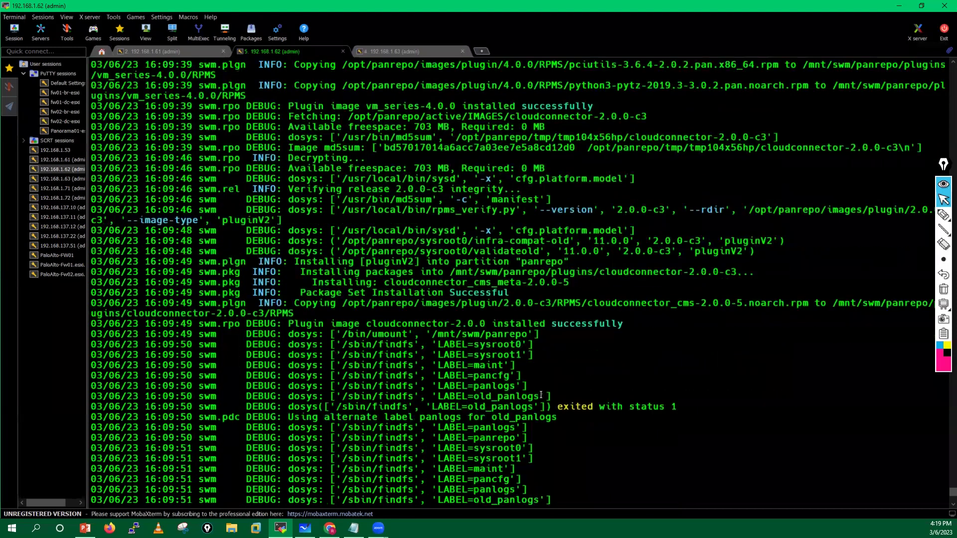
scroll(541, 395, down, 10)
Run 'debug swm history' to show the software install history.
text(debug swm)
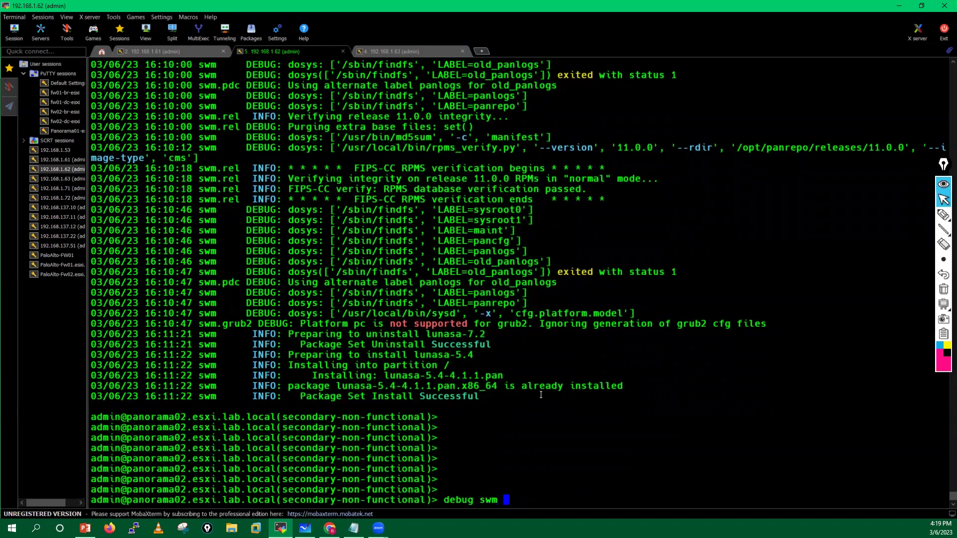
key(question)
text(history)
key(Return)
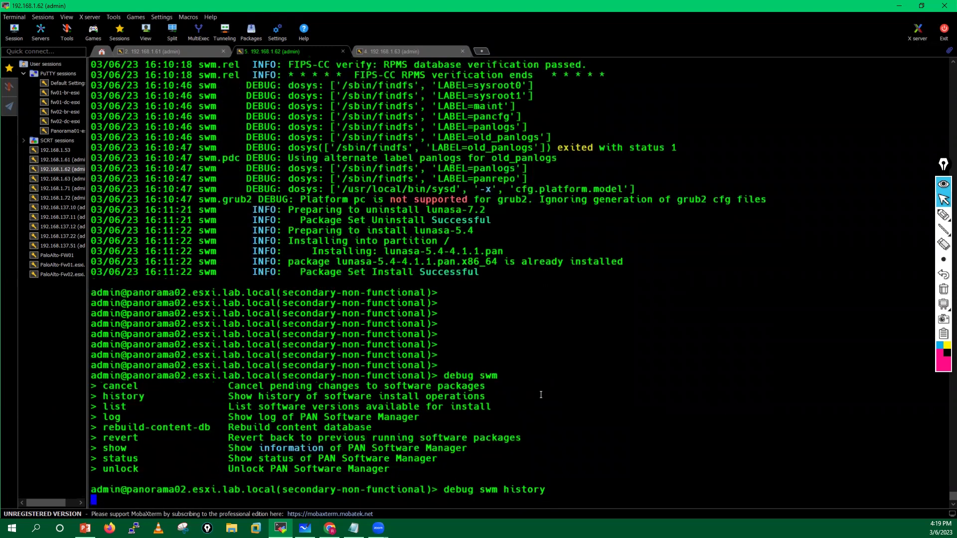
Highlight the first load and bootstrap history rows and their dates.
drag(91, 95, 623, 91)
drag(91, 106, 550, 113)
click(486, 100)
drag(467, 95, 550, 96)
drag(464, 106, 546, 107)
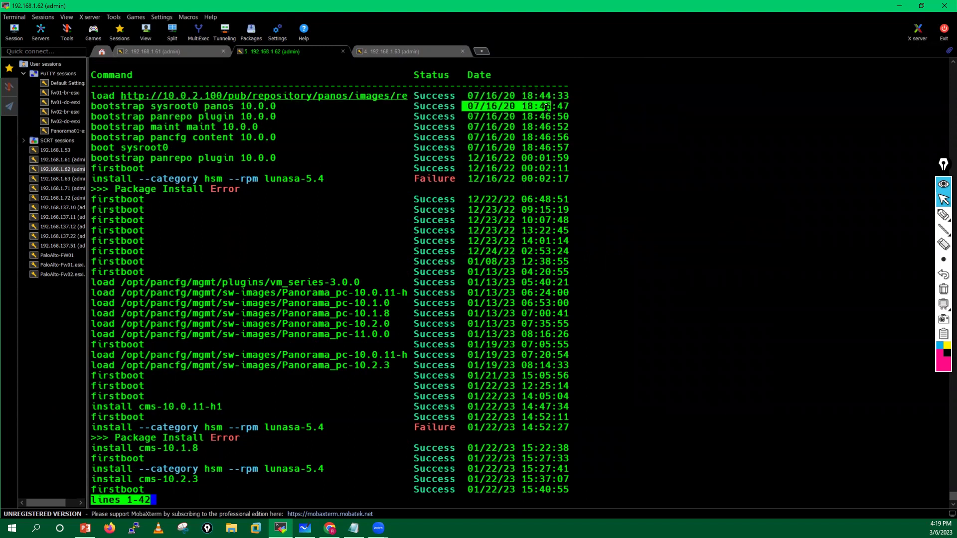
click(543, 201)
drag(469, 199, 567, 199)
Page to the end and highlight the lunasa-5.4 and install cms-11.0.0 rows.
key(space)
key(space)
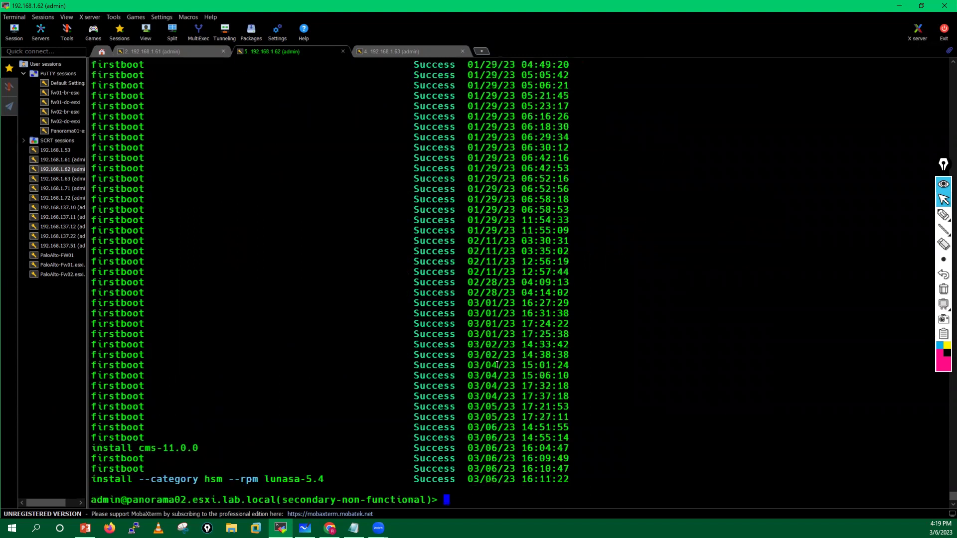
drag(92, 480, 455, 479)
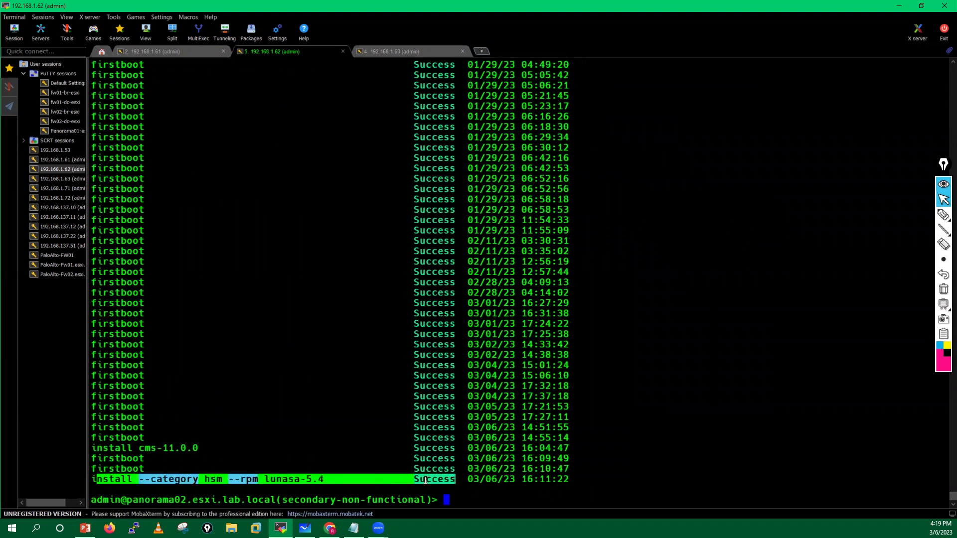
drag(91, 448, 581, 447)
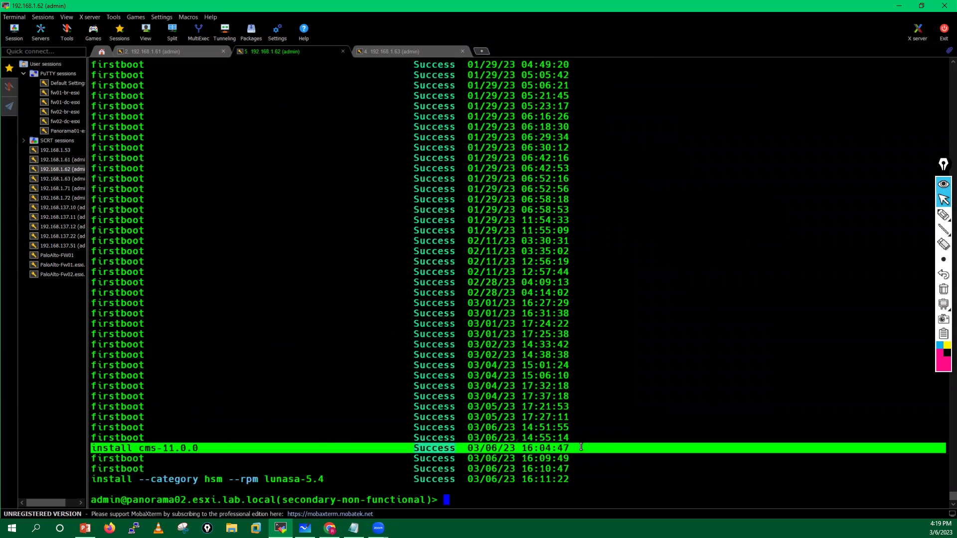
click(247, 347)
Highlight the earlier cms-10.0.11-h1, cms-10.1.8 and cms-10.2.3 install rows.
scroll(247, 349, up, 9)
scroll(247, 349, up, 3)
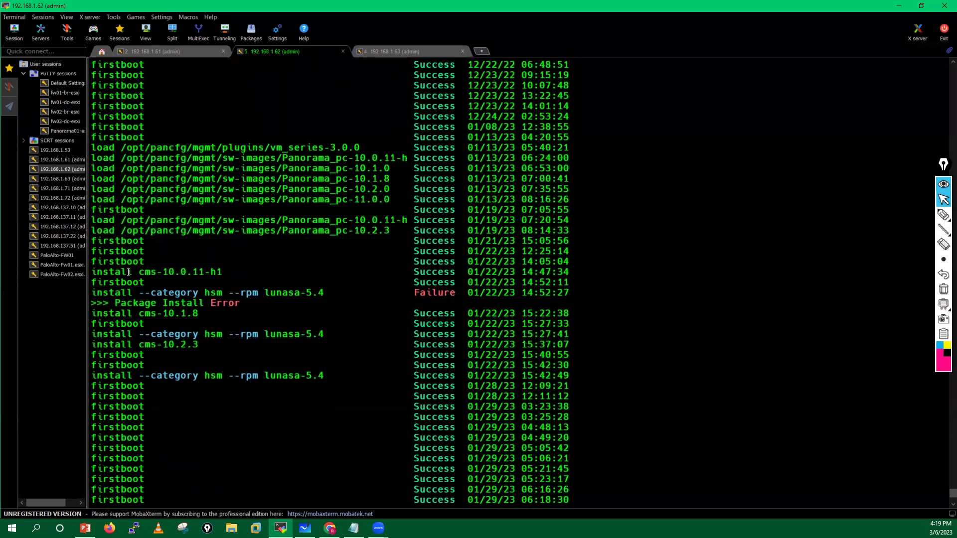
drag(94, 272, 264, 272)
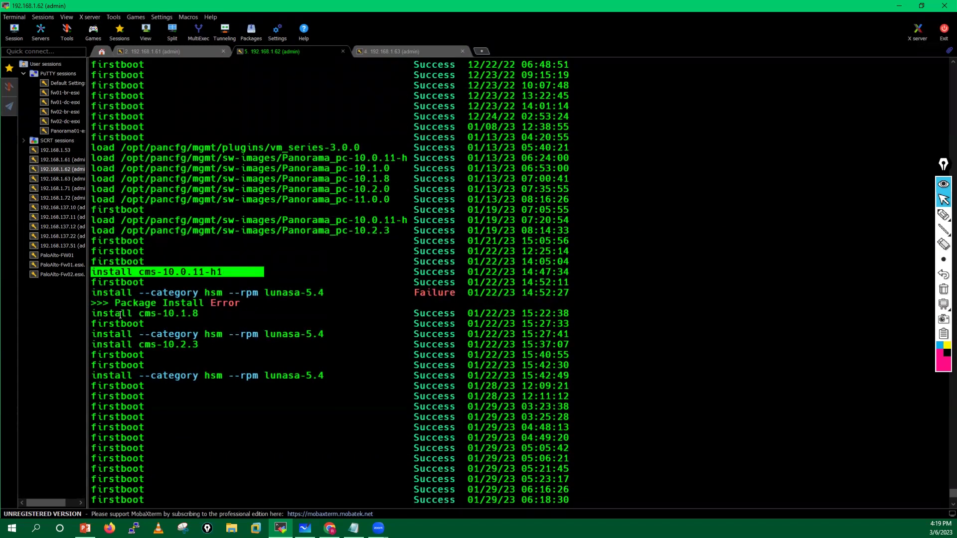
triple_click(120, 315)
drag(92, 345, 250, 343)
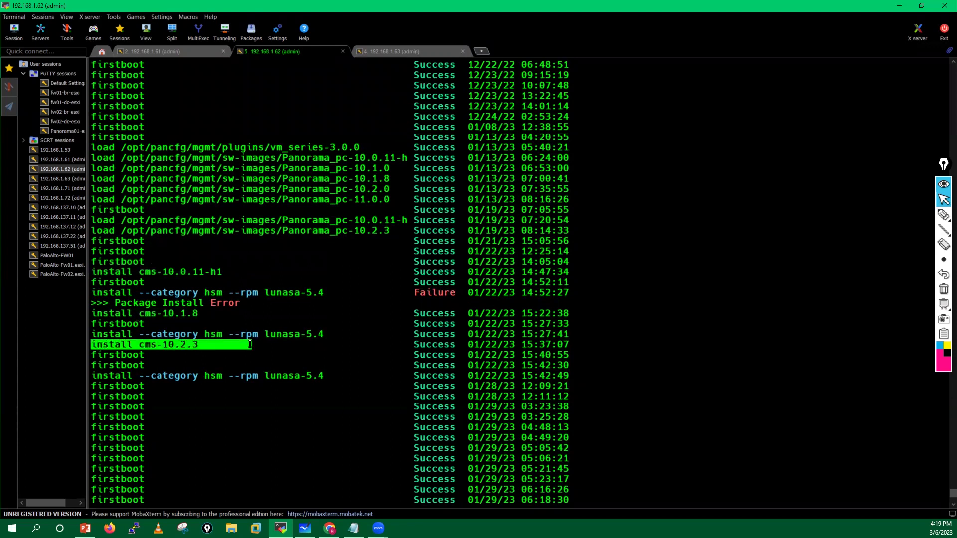
scroll(250, 343, down, 12)
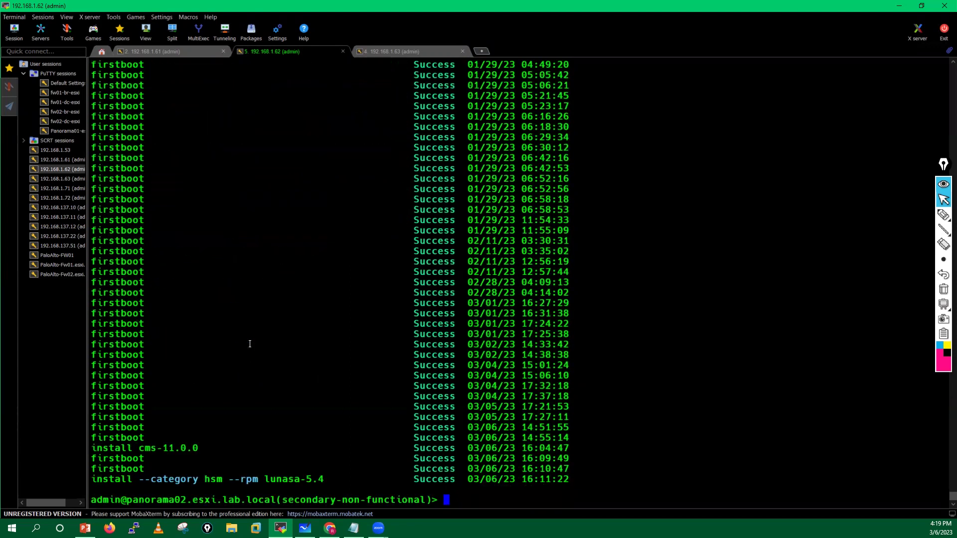
key(Return)
key(Return)
key(Return)
key(Return)
key(Return)
key(Return)
key(Return)
key(Return)
key(Return)
Run 'debug swm status' and highlight sysroot0 RUNNING-ACTIVE 11.0.0 and sysroot1 REVERTABLE 10.2.3.
text(debug swm history)
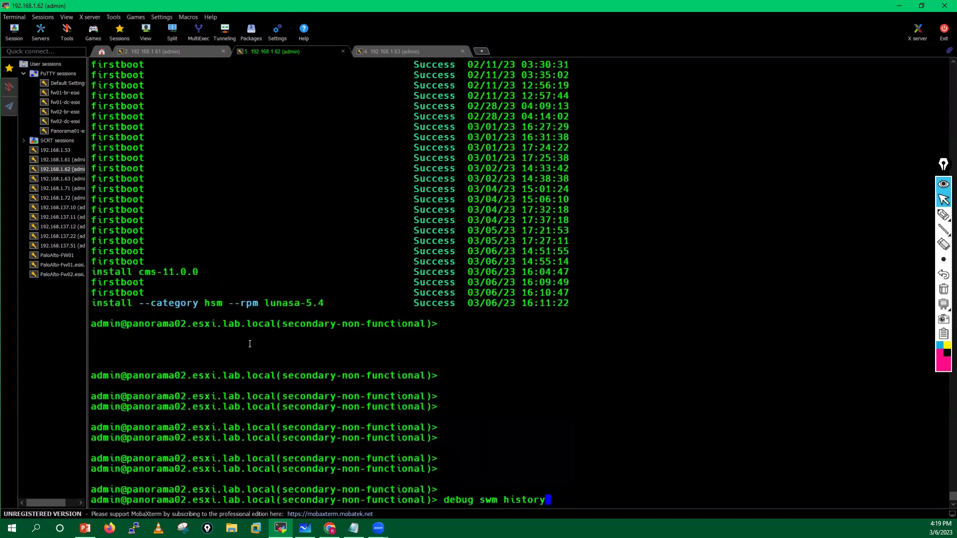
key(BackSpace)
key(BackSpace)
key(BackSpace)
key(BackSpace)
key(BackSpace)
key(question)
text(status)
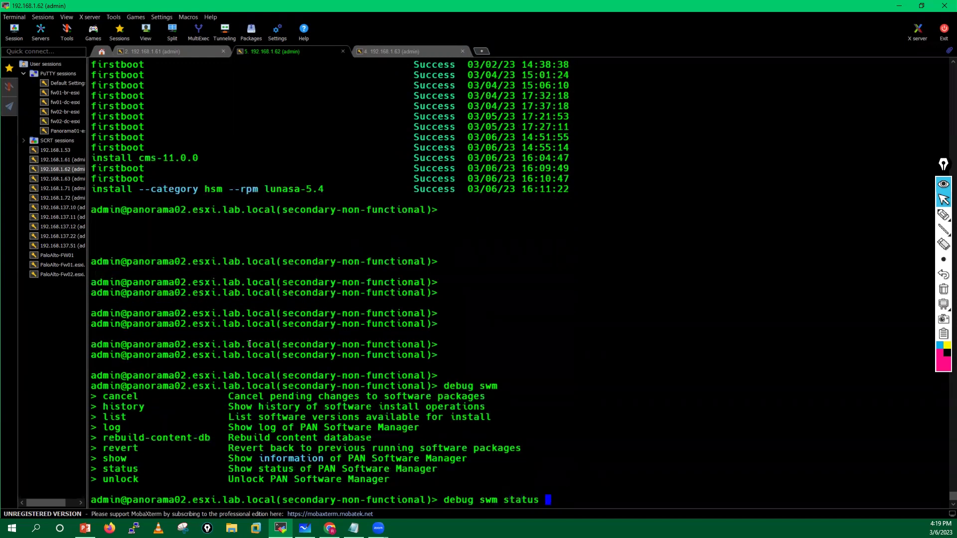
key(Return)
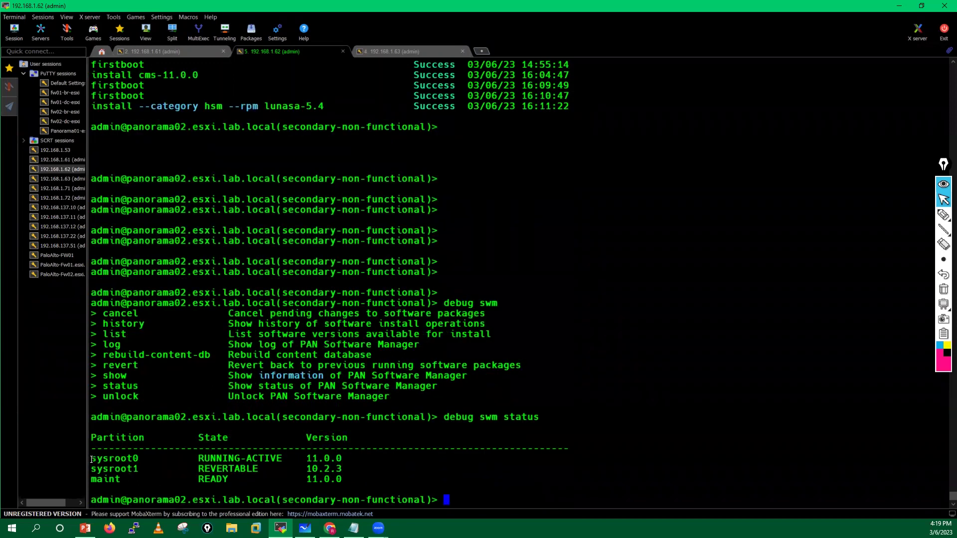
drag(91, 459, 343, 458)
drag(93, 471, 352, 471)
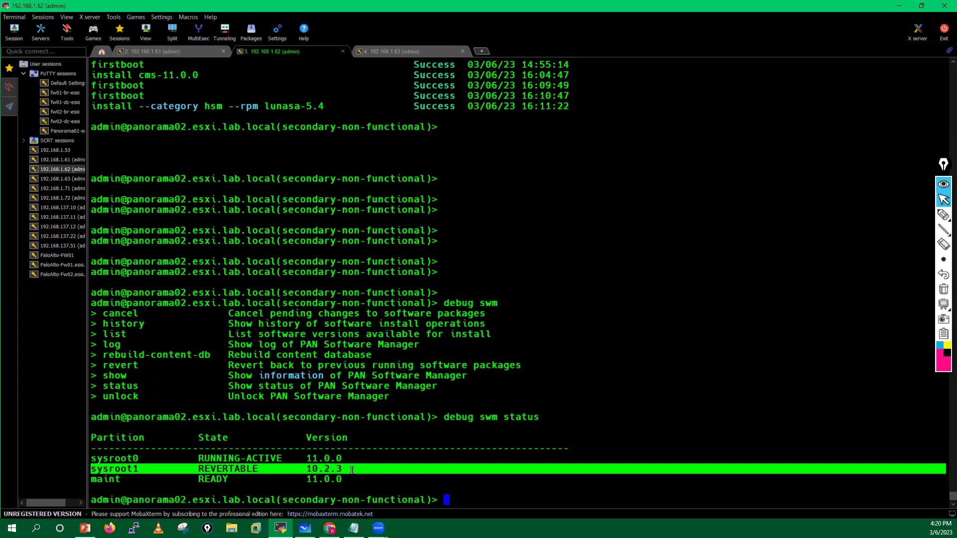
Recall the command, trim 'status' and list the debug swm subcommands.
key(Up)
key(BackSpace)
key(BackSpace)
key(BackSpace)
key(BackSpace)
key(BackSpace)
key(BackSpace)
key(question)
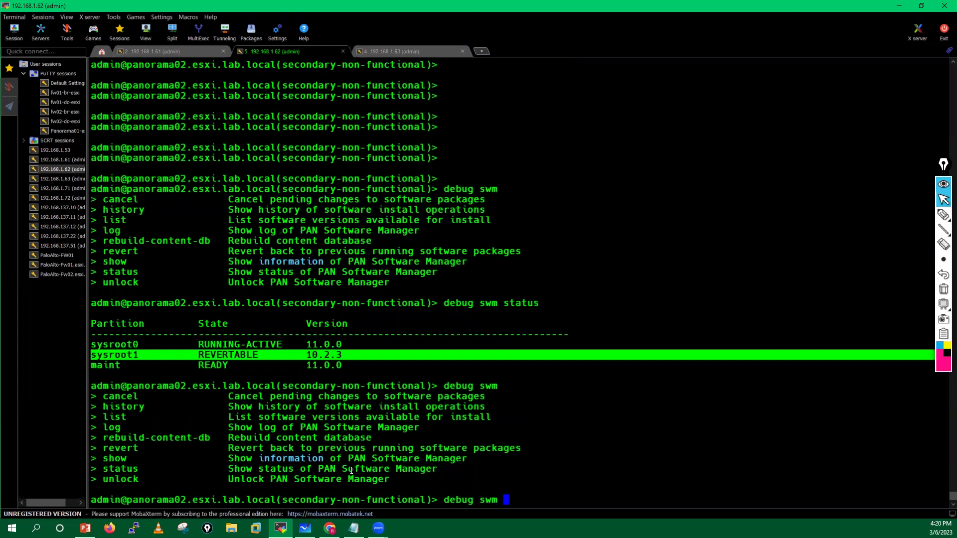
Run 'debug swm show revert-status' to check that reverting to 10.2.3 is possible.
text(revert)
key(question)
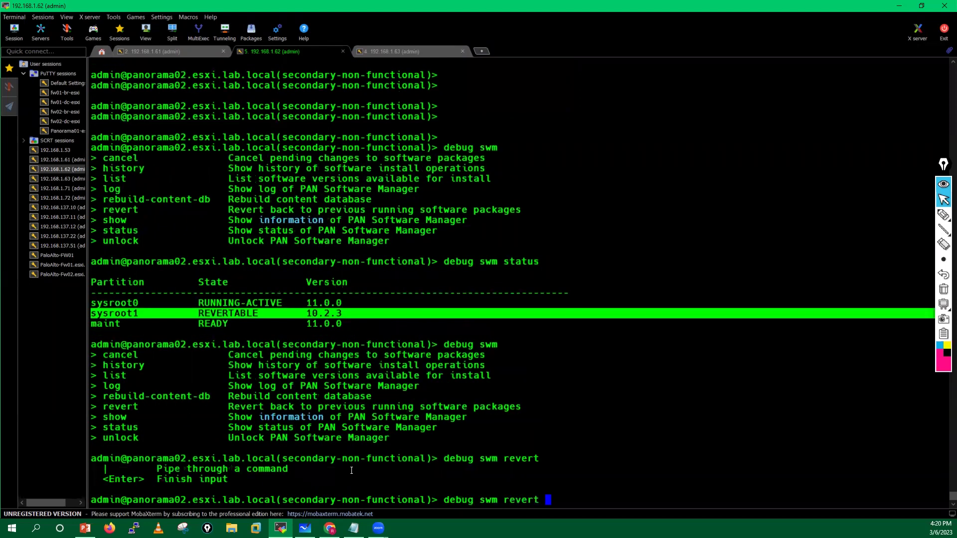
key(BackSpace)
key(BackSpace)
key(BackSpace)
key(BackSpace)
key(BackSpace)
key(BackSpace)
key(BackSpace)
text(show)
key(Return)
key(question)
key(Up)
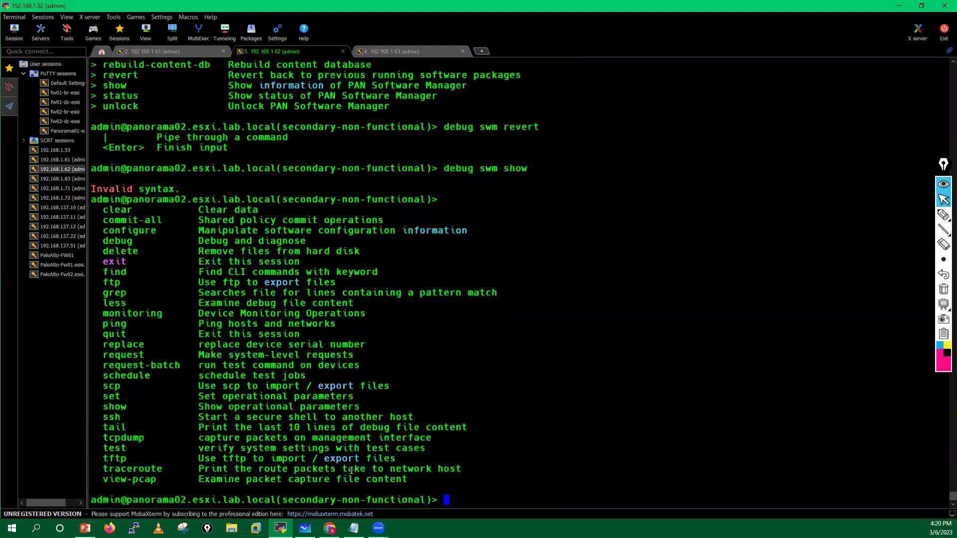
key(question)
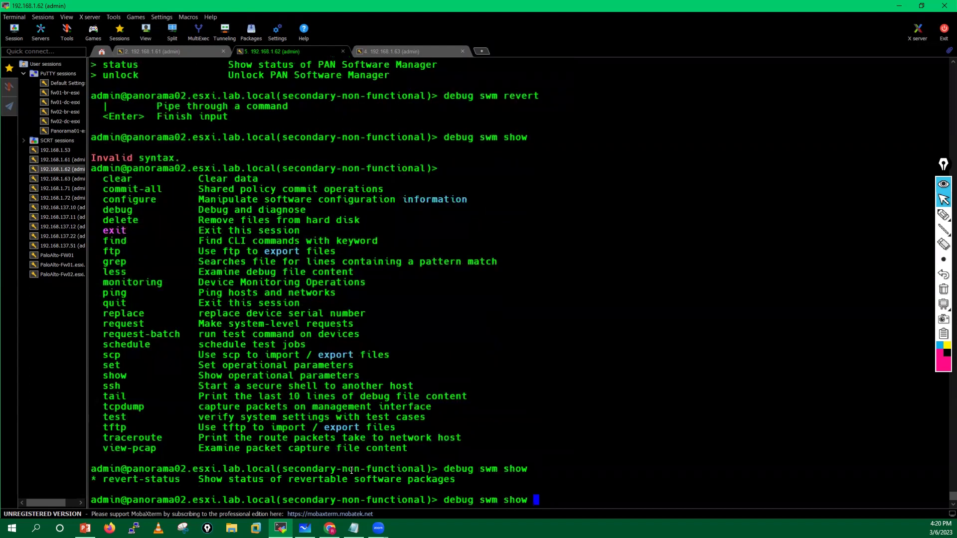
text(r)
key(Tab)
key(question)
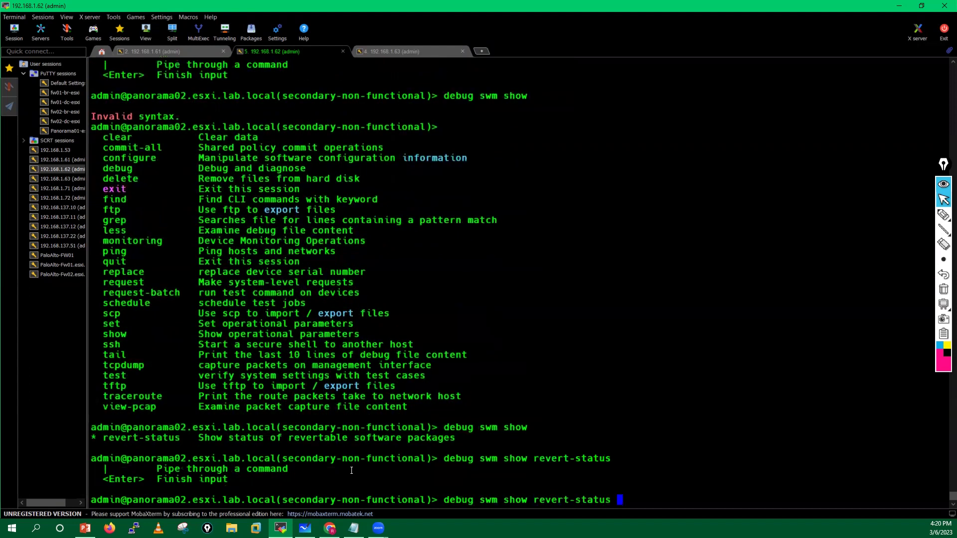
key(Return)
key(Return)
key(Return)
key(Return)
Run 'debug swm list' to show installed cms versions 10.0.0 through 11.0.0.
key(Up)
key(BackSpace)
key(BackSpace)
key(BackSpace)
key(BackSpace)
key(BackSpace)
key(BackSpace)
key(BackSpace)
key(BackSpace)
key(BackSpace)
key(BackSpace)
key(BackSpace)
key(BackSpace)
key(BackSpace)
key(BackSpace)
key(BackSpace)
key(BackSpace)
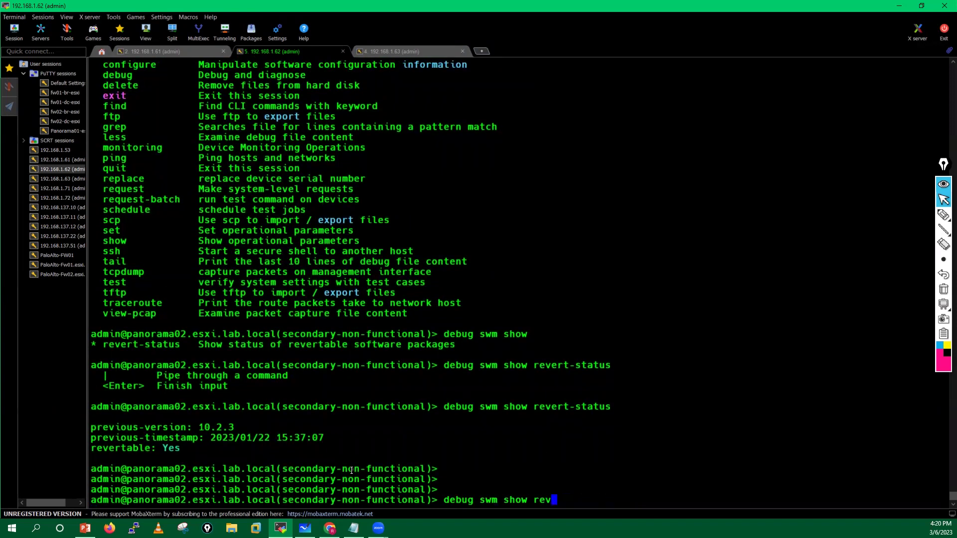
key(BackSpace)
key(BackSpace)
key(question)
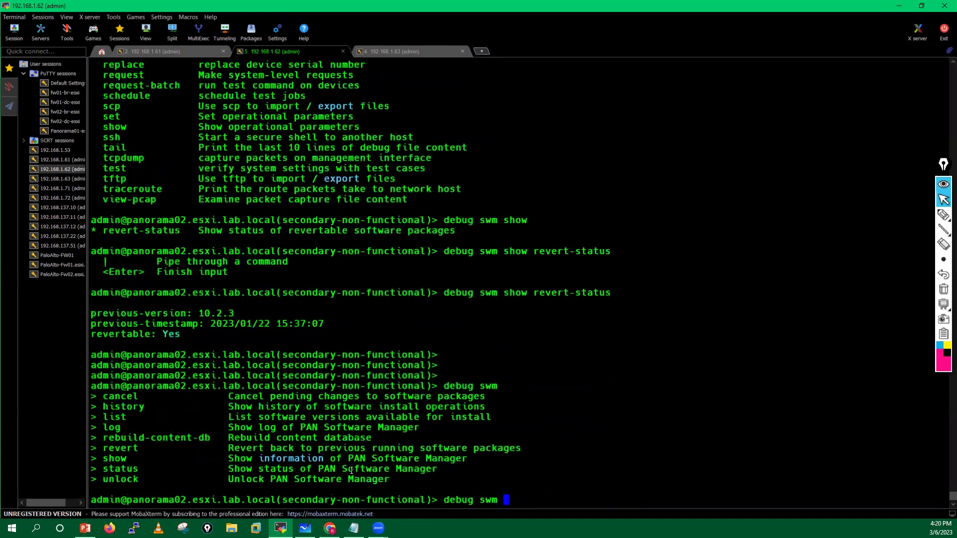
text(stat)
key(BackSpace)
key(BackSpace)
key(BackSpace)
key(BackSpace)
text(list)
key(Return)
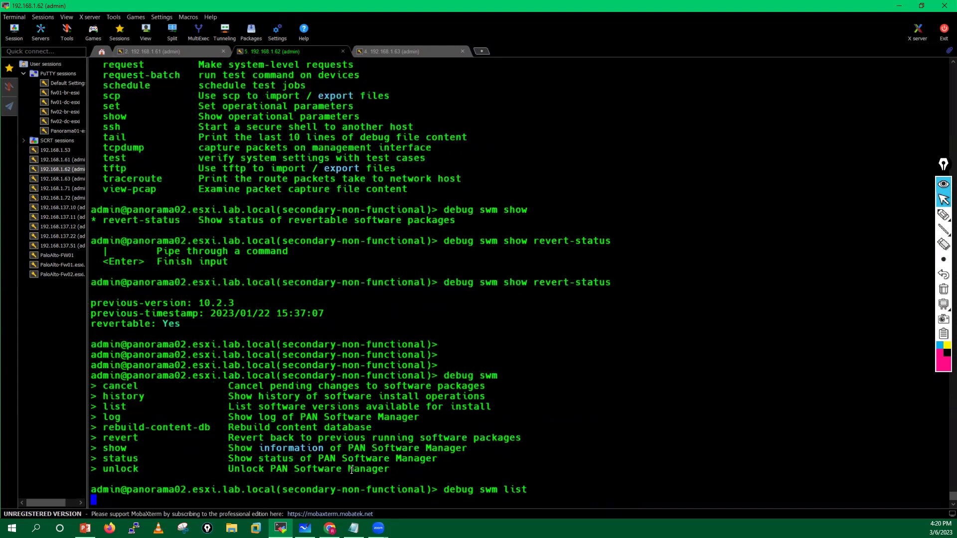
key(Return)
key(Return)
Enter 'request system software ?' to list its subcommands.
key(Up)
key(BackSpace)
key(BackSpace)
key(BackSpace)
key(BackSpace)
key(question)
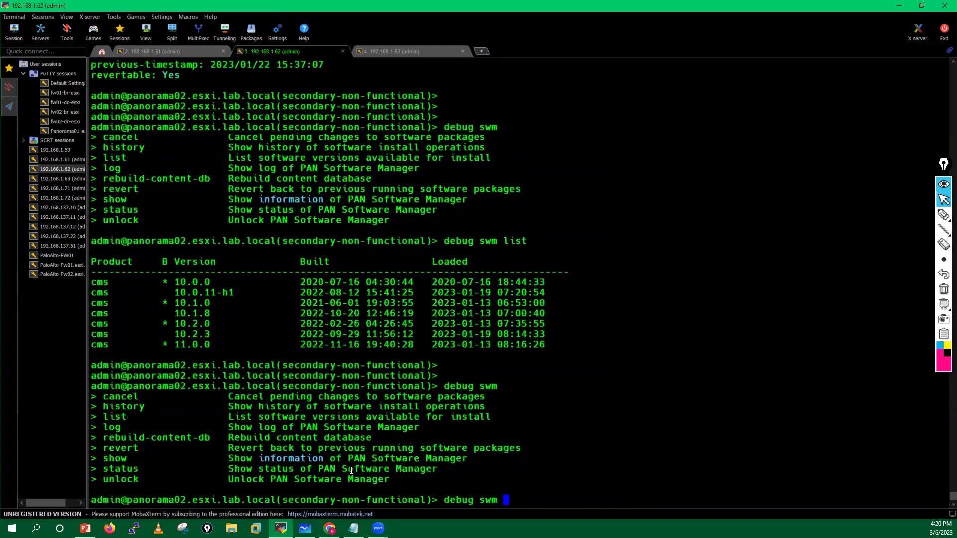
key(BackSpace)
key(BackSpace)
key(BackSpace)
key(BackSpace)
key(BackSpace)
key(BackSpace)
key(BackSpace)
key(BackSpace)
key(BackSpace)
key(BackSpace)
key(Return)
key(Return)
text(show)
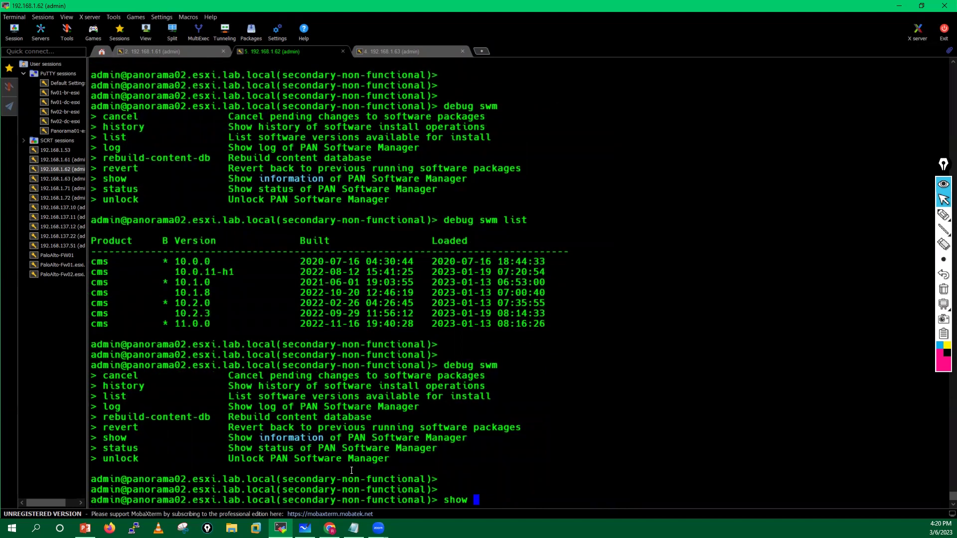
key(BackSpace)
key(BackSpace)
key(BackSpace)
key(BackSpace)
key(BackSpace)
text(request)
text( soft)
key(BackSpace)
key(BackSpace)
key(BackSpace)
key(BackSpace)
text(system software)
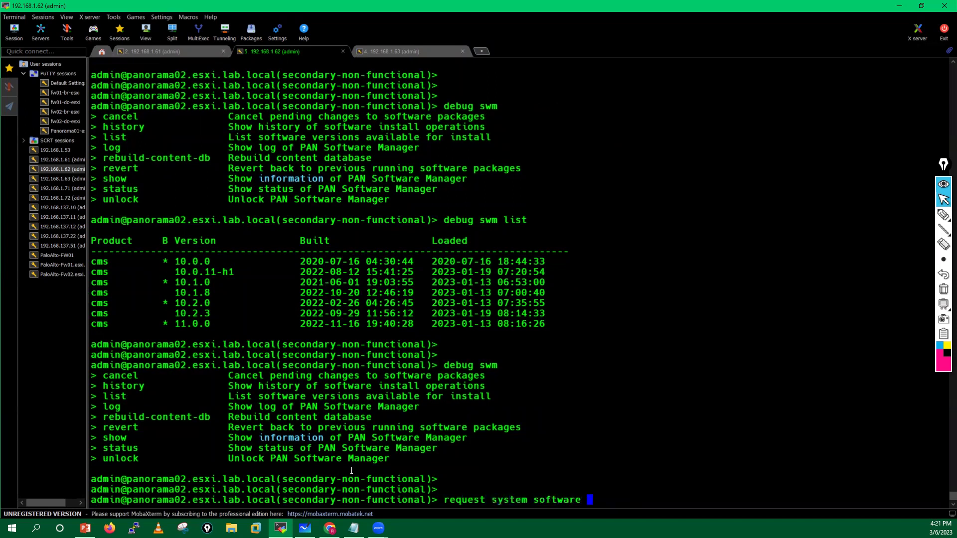
key(question)
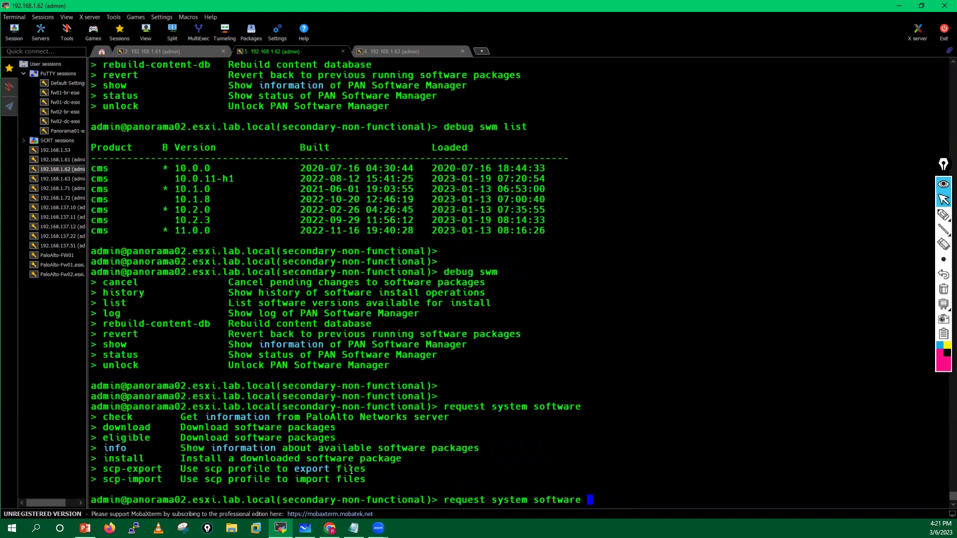
Run 'request system software info' and page through the available versions table.
text(info)
key(Return)
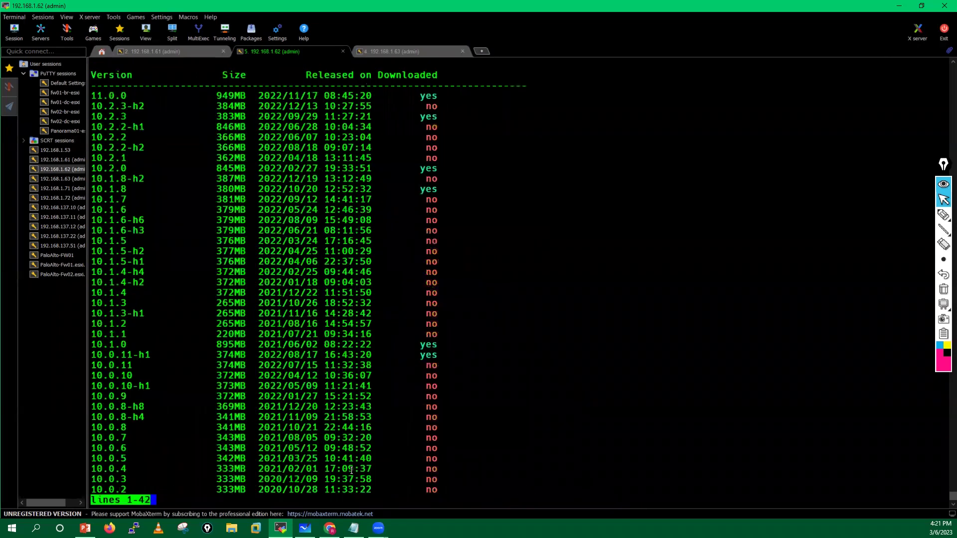
key(space)
key(space)
key(space)
key(space)
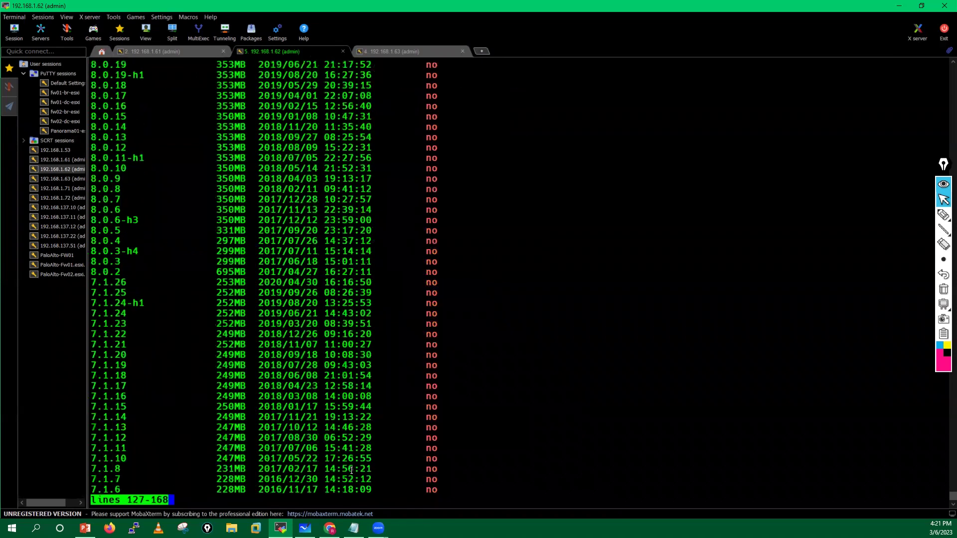
key(Return)
key(Return)
key(Return)
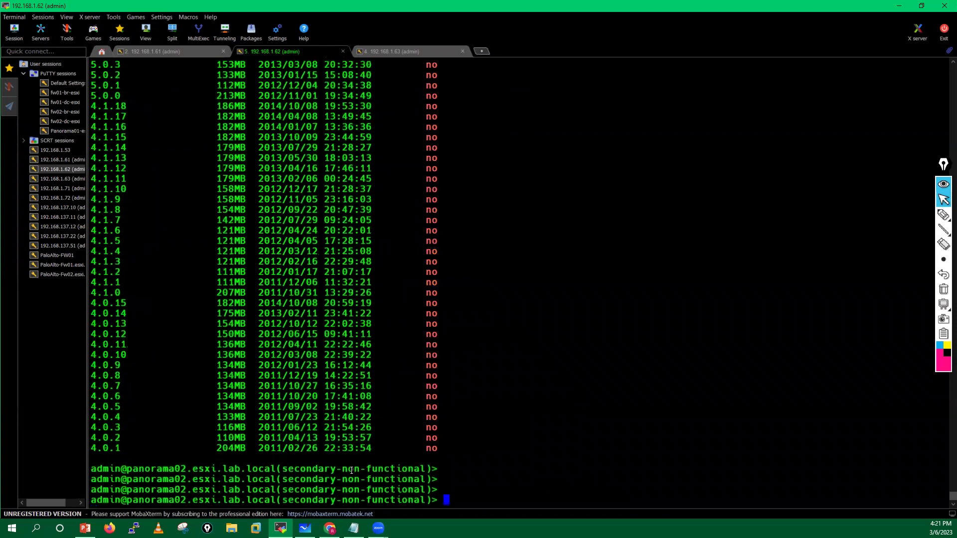
Recall the command and list the request system software subcommands again.
key(Up)
key(BackSpace)
key(BackSpace)
key(BackSpace)
key(BackSpace)
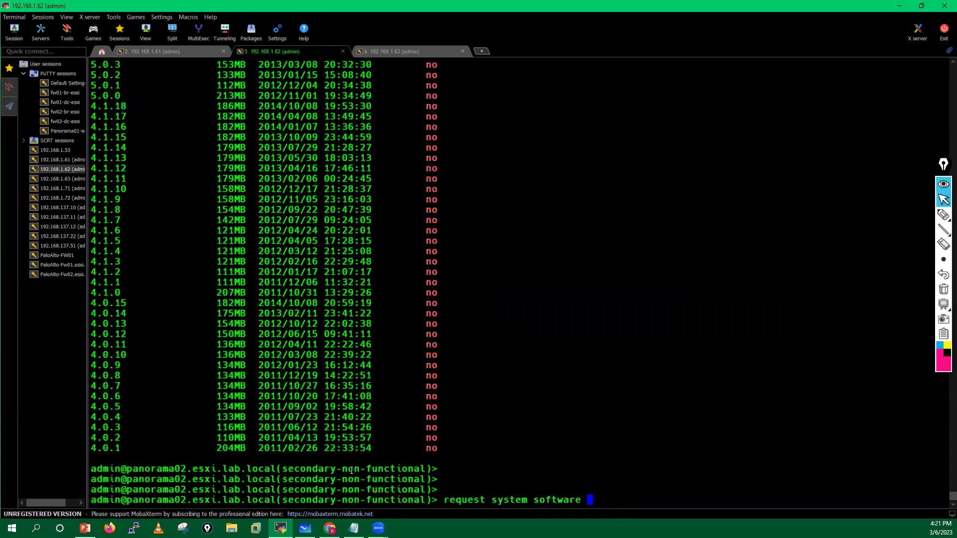
key(question)
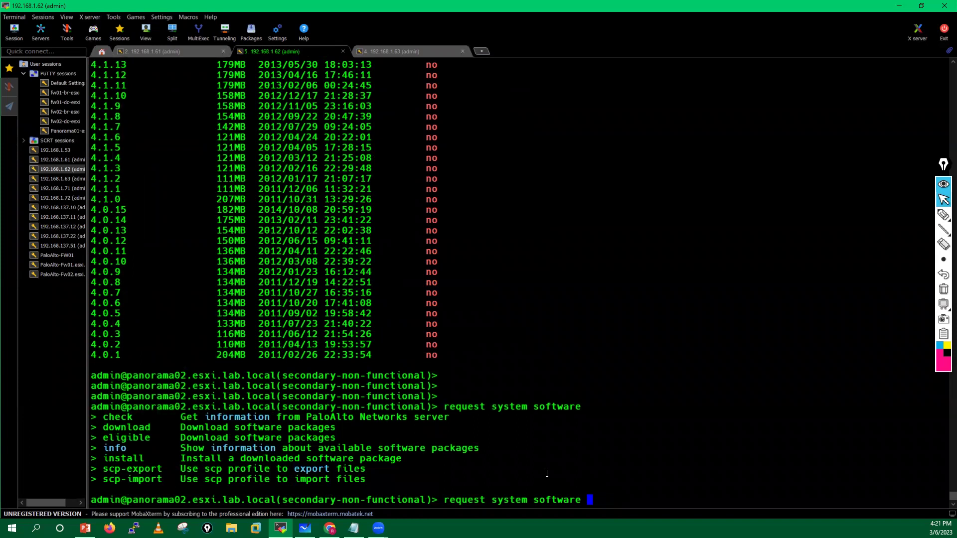
key(BackSpace)
key(BackSpace)
key(BackSpace)
key(BackSpace)
key(BackSpace)
key(BackSpace)
key(BackSpace)
key(BackSpace)
key(BackSpace)
key(BackSpace)
key(BackSpace)
key(BackSpace)
key(BackSpace)
key(BackSpace)
key(BackSpace)
key(BackSpace)
key(BackSpace)
key(BackSpace)
key(BackSpace)
key(BackSpace)
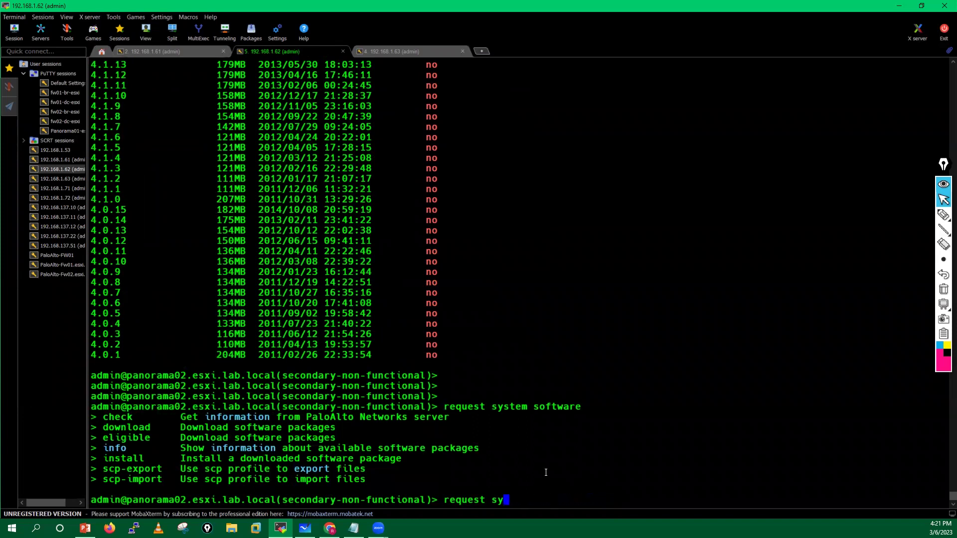
key(Return)
key(Return)
key(Return)
key(Return)
key(Return)
key(Return)
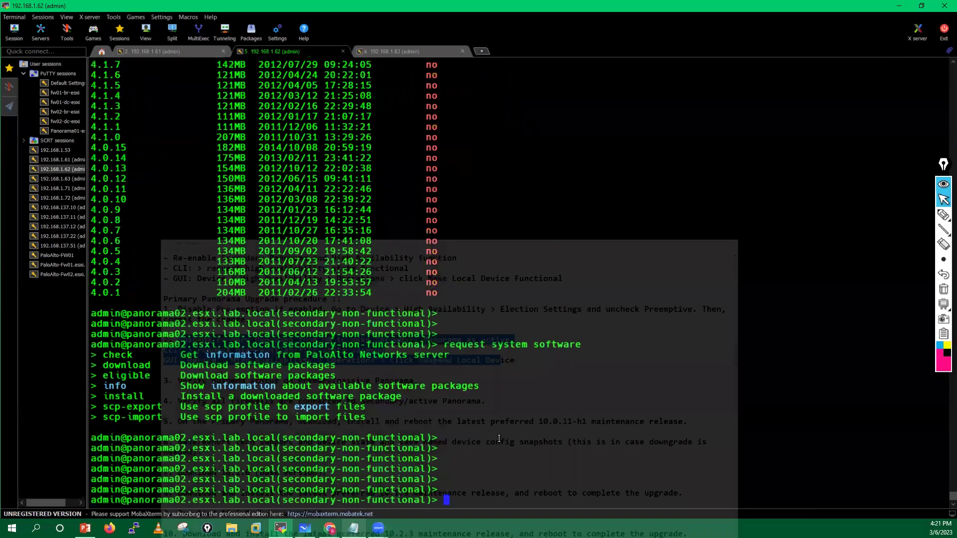
Run 'request high-availability state functional' on panorama02 and get the success message.
text(request high-availability)
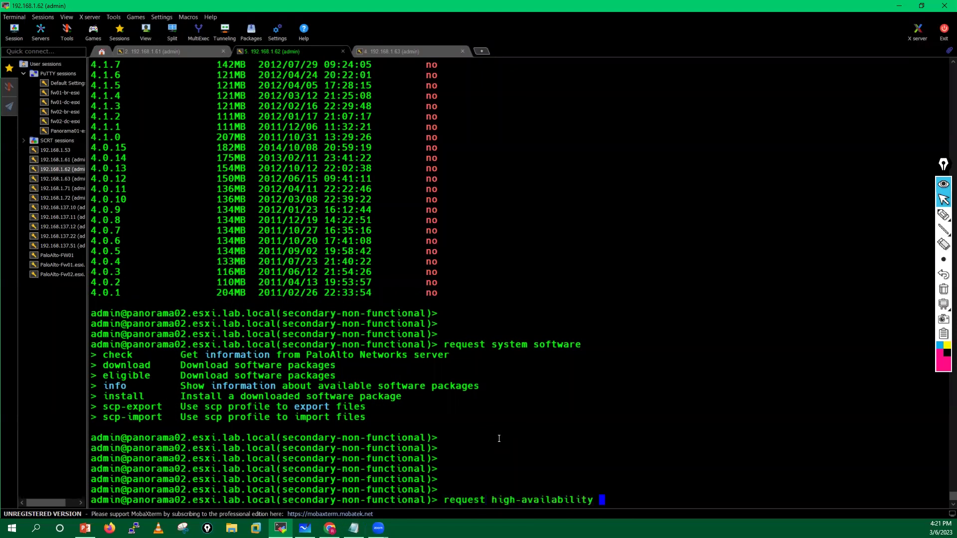
key(question)
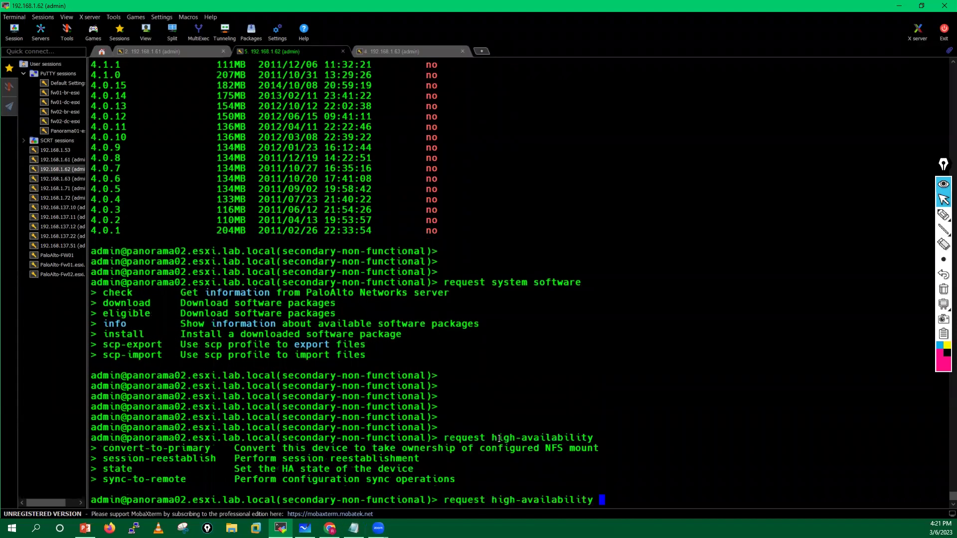
text(state)
key(question)
text(functional)
key(Return)
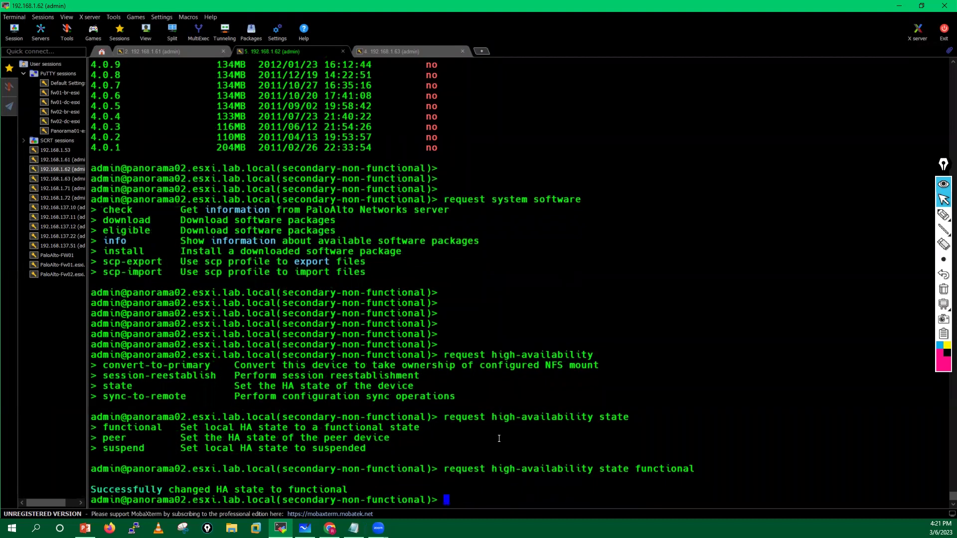
key(Return)
key(Return)
key(Return)
key(Return)
key(Return)
key(Return)
key(Return)
key(Return)
key(Return)
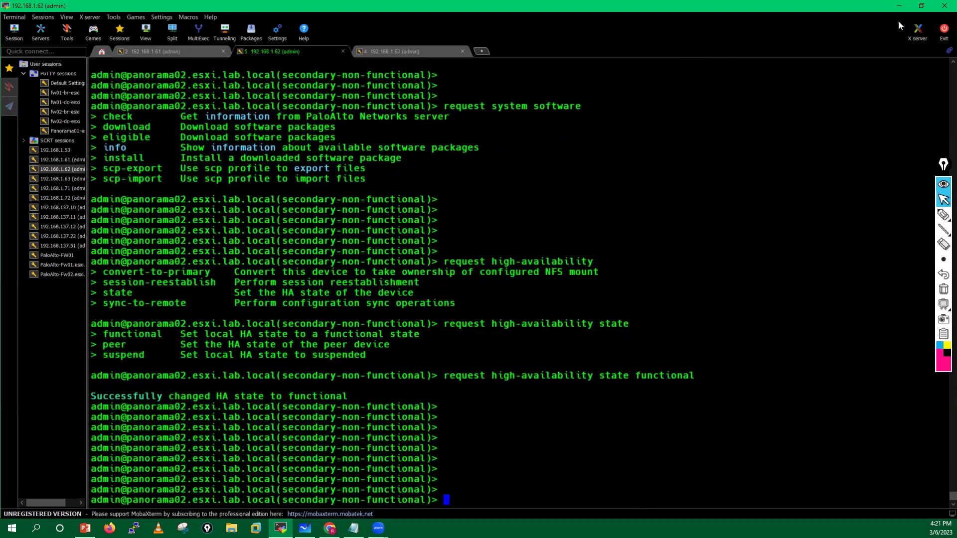
Refresh the HA widget, noting peer Primary-active and the Panorama version mismatch, then return to MobaXterm.
click(899, 6)
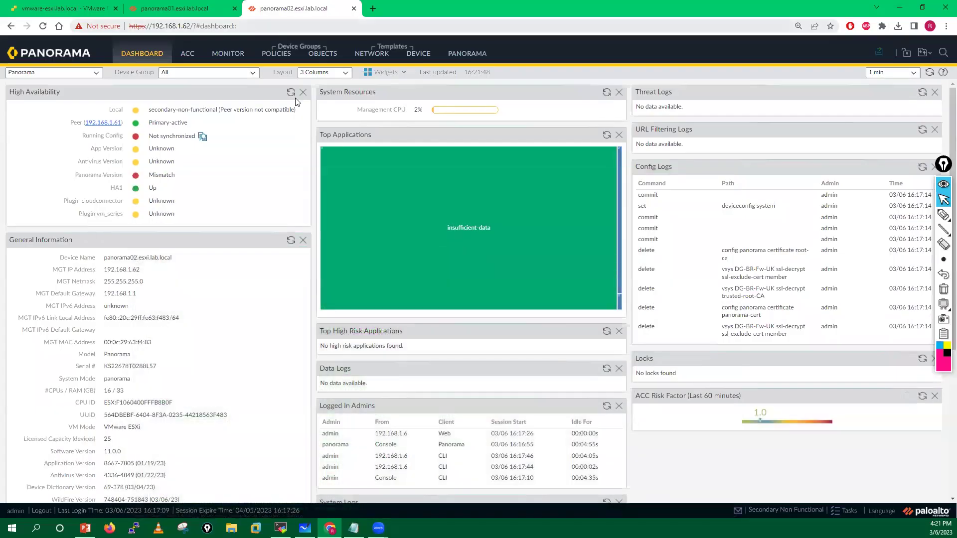
click(291, 93)
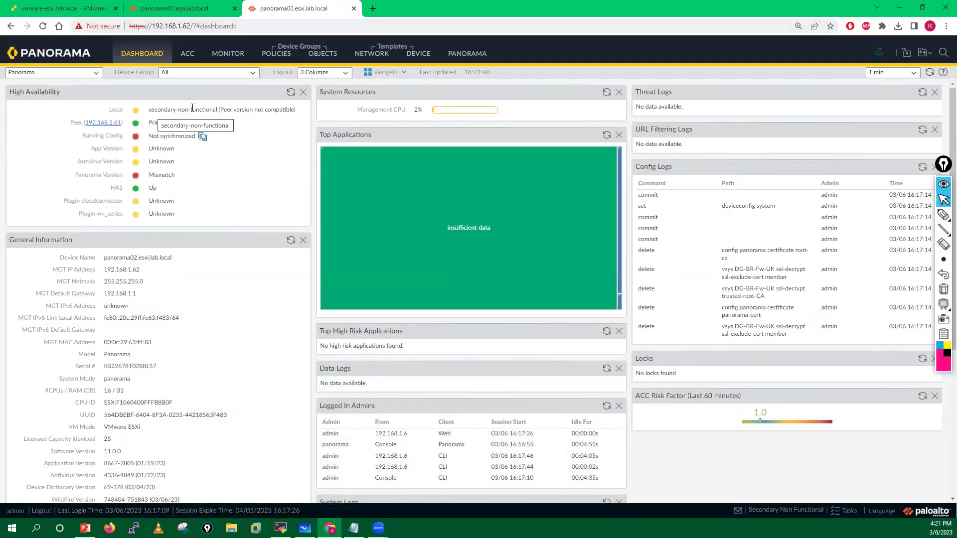
click(291, 93)
click(291, 93)
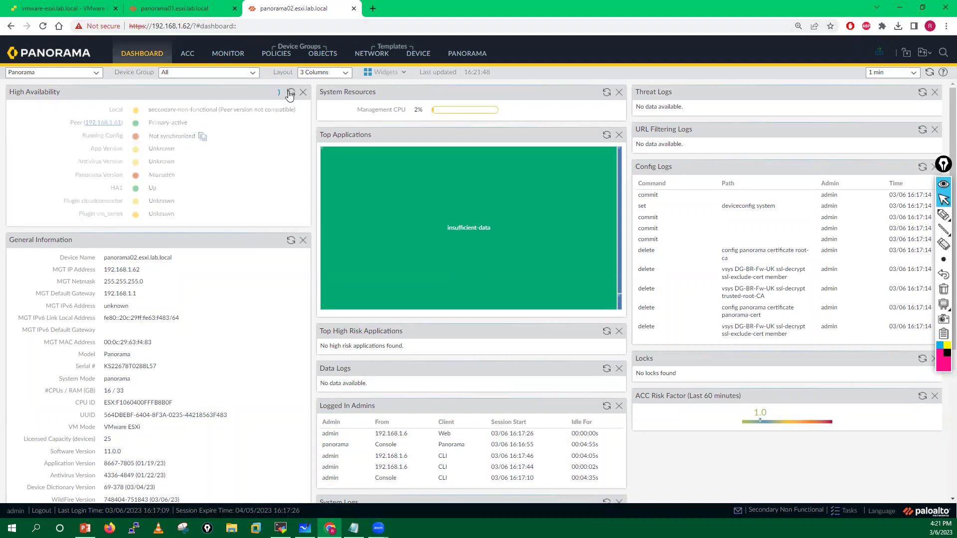
click(290, 93)
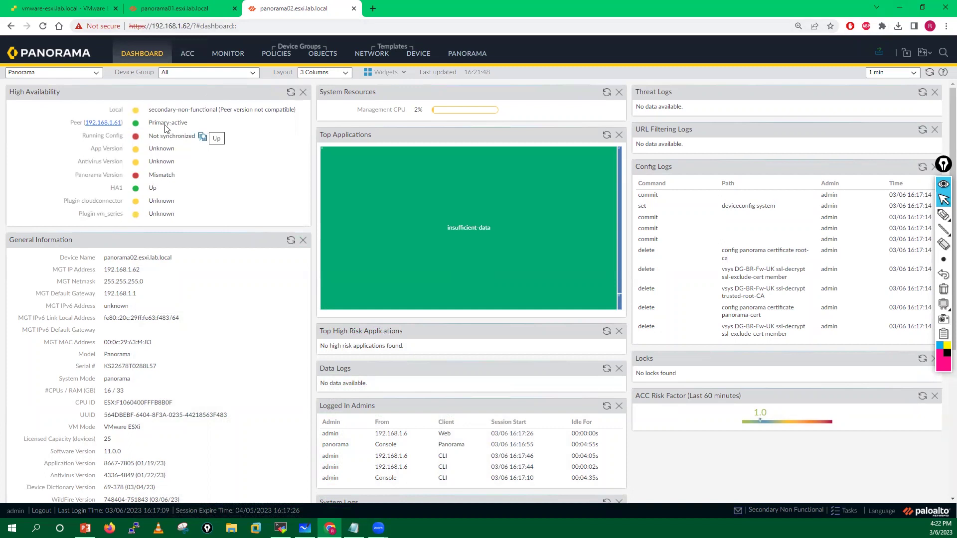
drag(151, 122, 206, 137)
drag(150, 174, 188, 175)
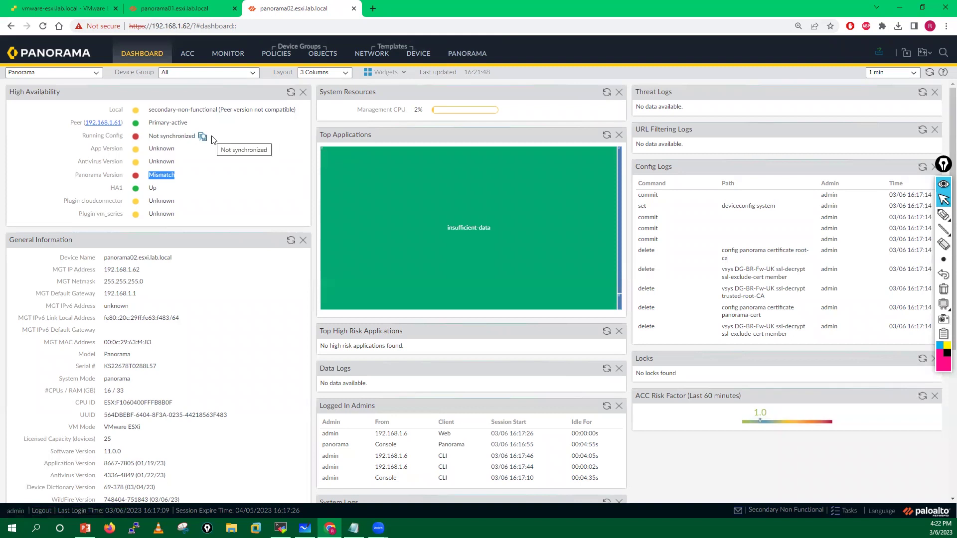
click(172, 6)
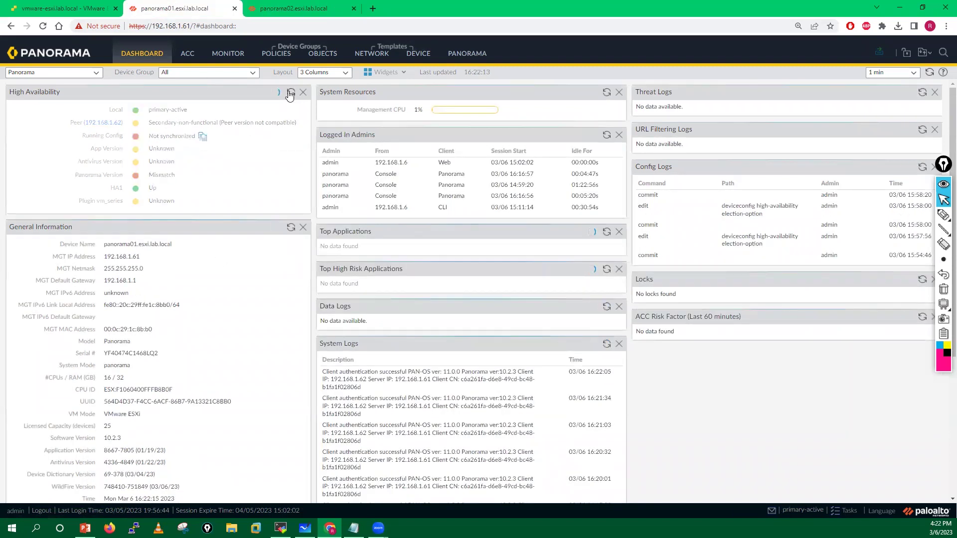
click(280, 528)
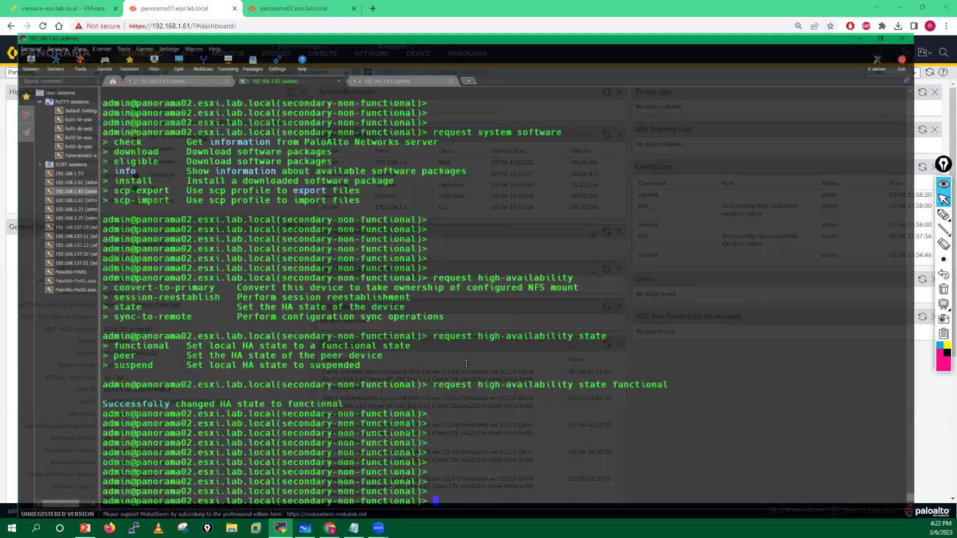
Run 'request high-availability state suspend' in the panorama01 (192.168.1.61) session.
key(ctrl+shift+Tab)
text(request)
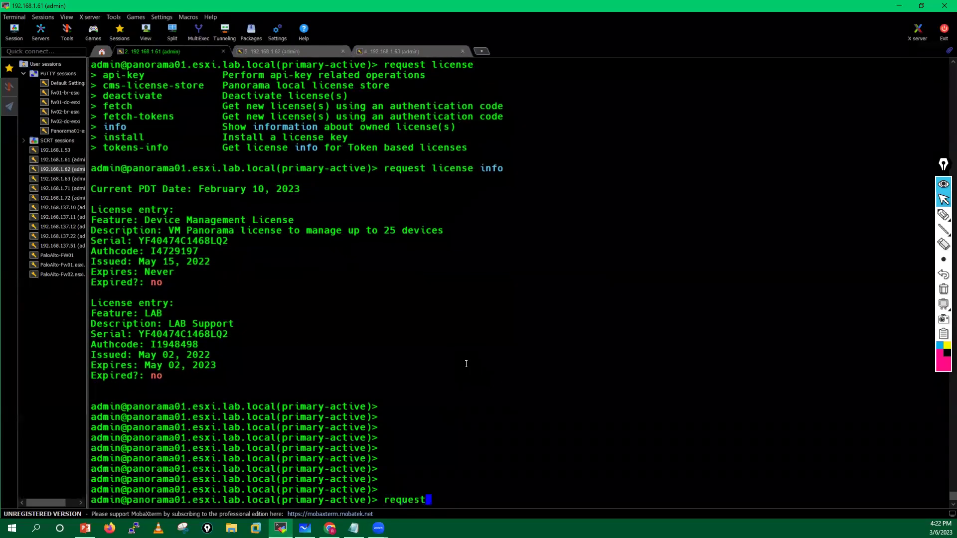
text( hi)
key(Tab)
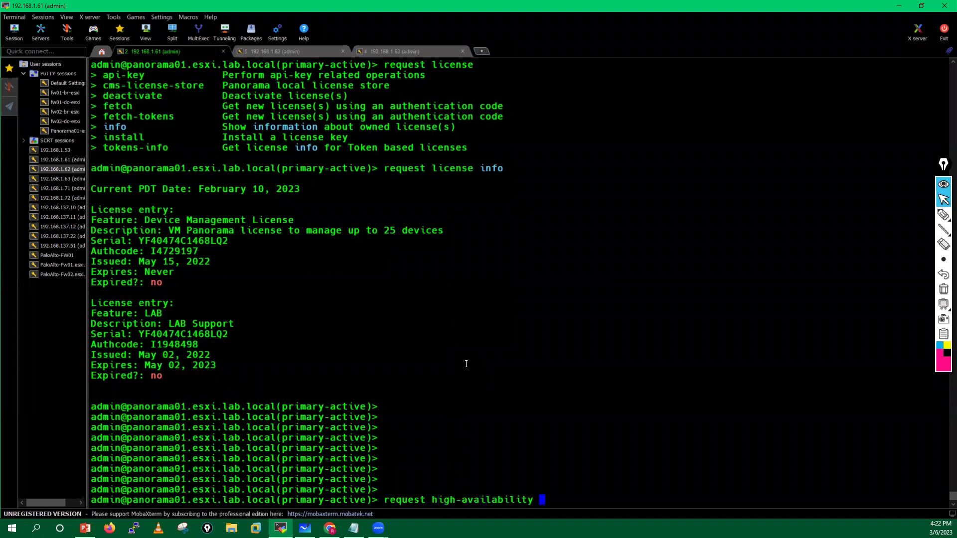
text(state)
key(question)
text(su)
key(Tab)
key(Return)
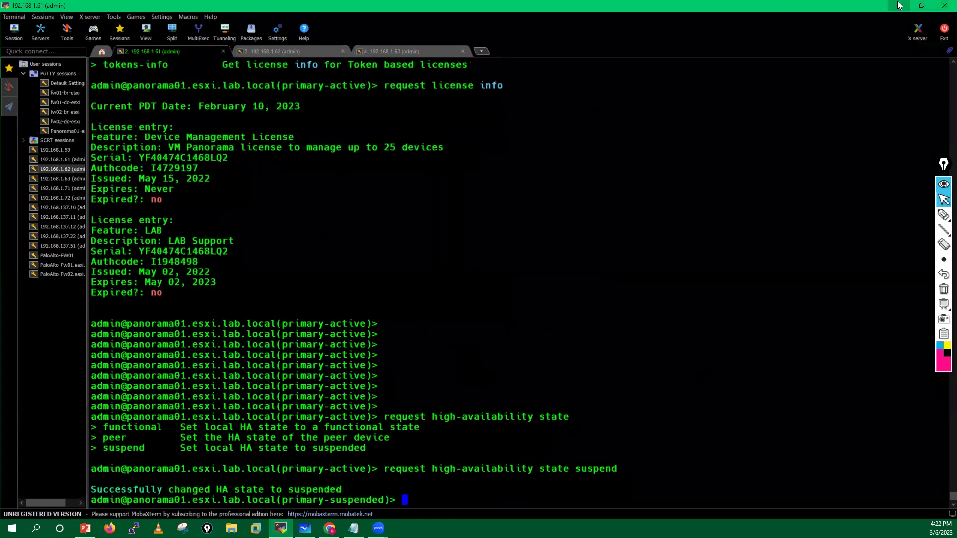
key(alt+Tab)
Refresh the HA widget, view the panorama02 dashboard, then open the 192.168.1.62 terminal session.
click(291, 92)
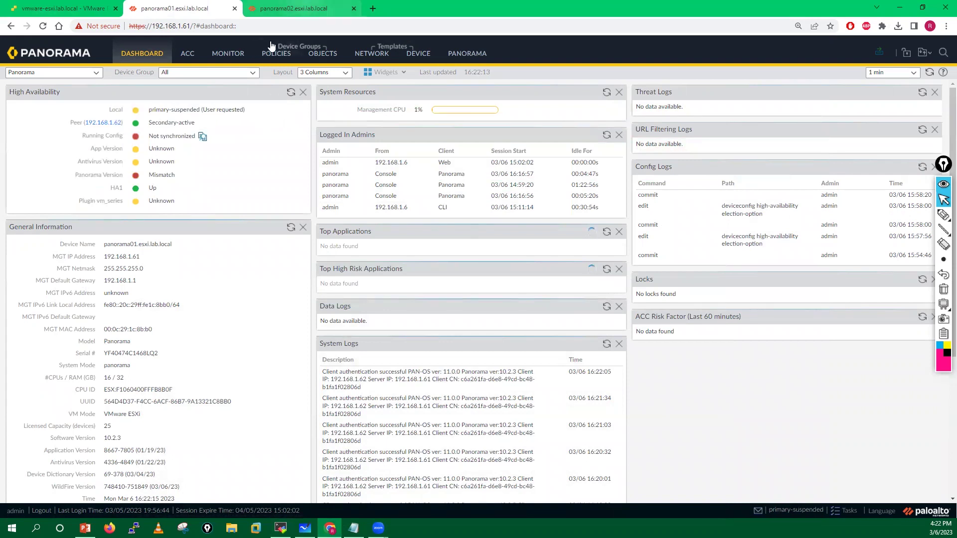
click(302, 5)
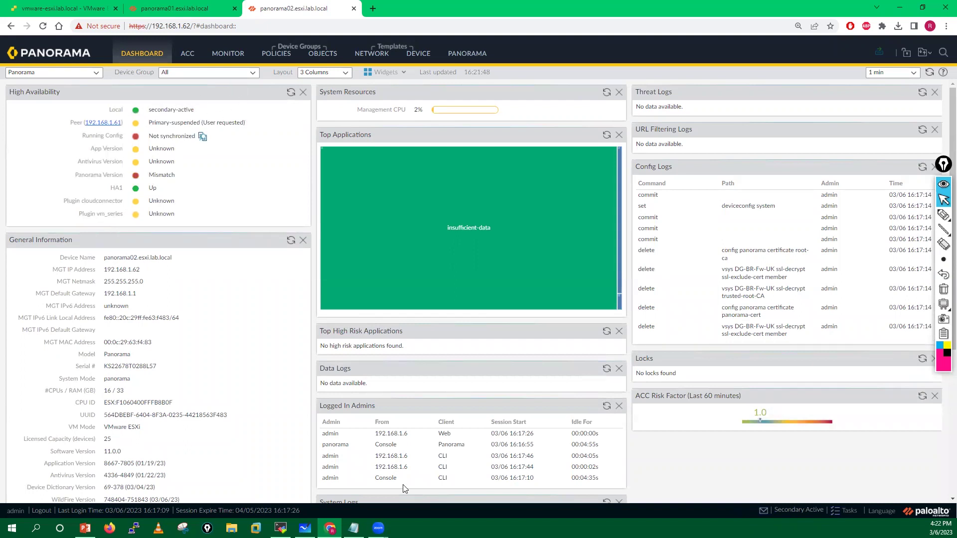
click(280, 528)
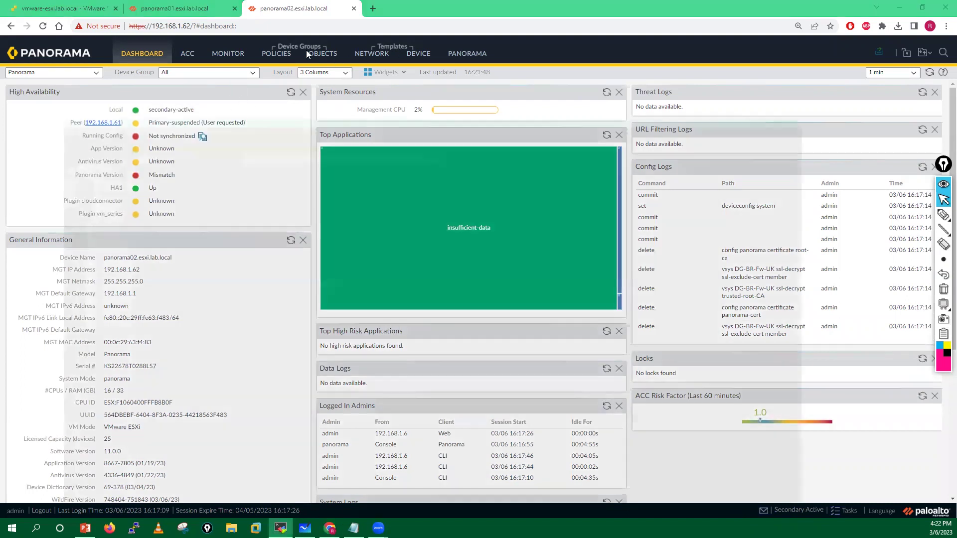
key(ctrl+alt+Right)
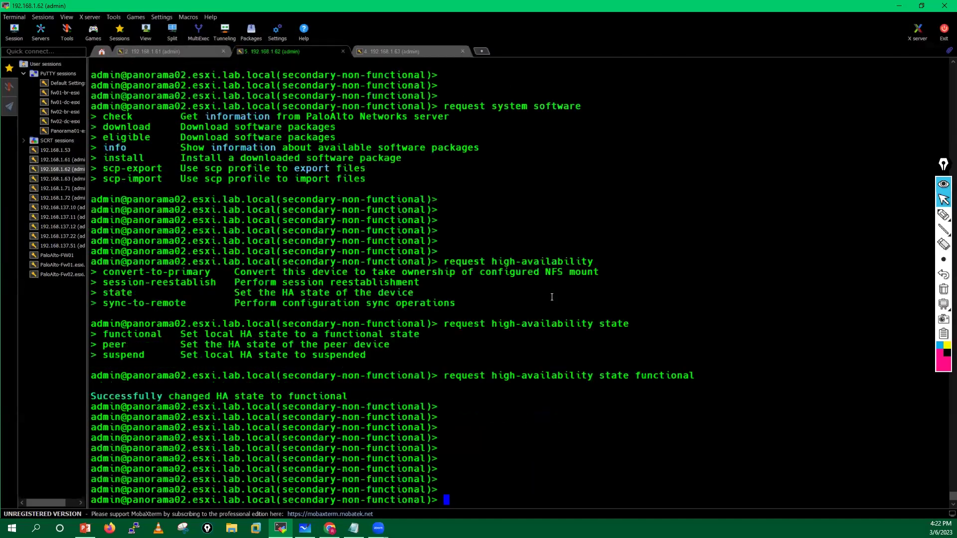
Run 'show devices connected' on panorama02, listing 2 firewalls, then switch to panorama01.
key(Return)
key(Return)
key(Return)
key(Return)
key(Return)
key(Return)
key(Return)
key(Return)
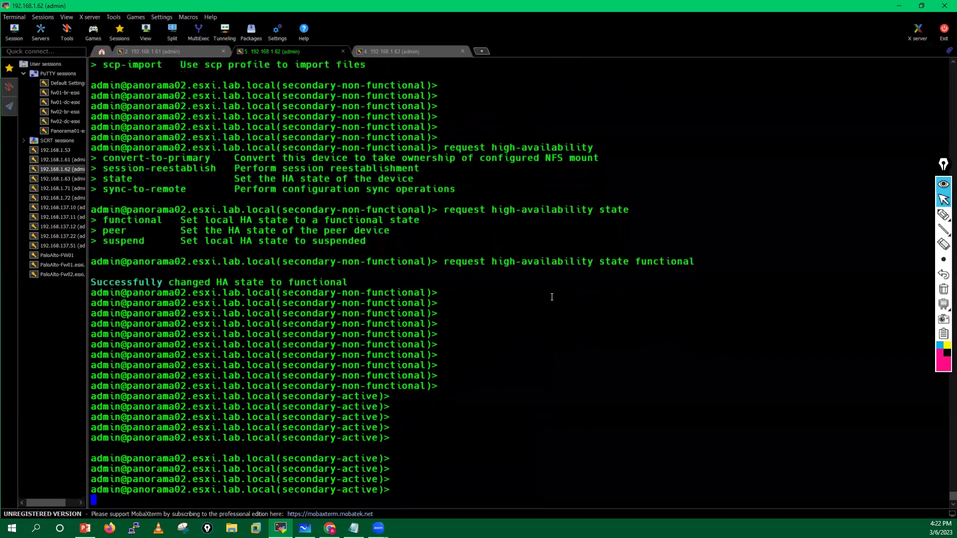
text(show device)
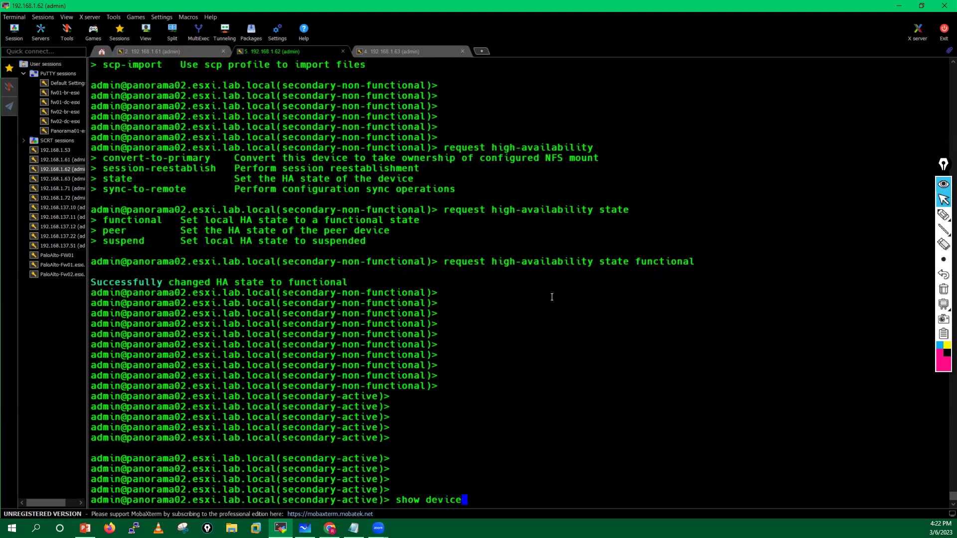
key(Tab)
text(s)
key(Tab)
text(connected)
key(Return)
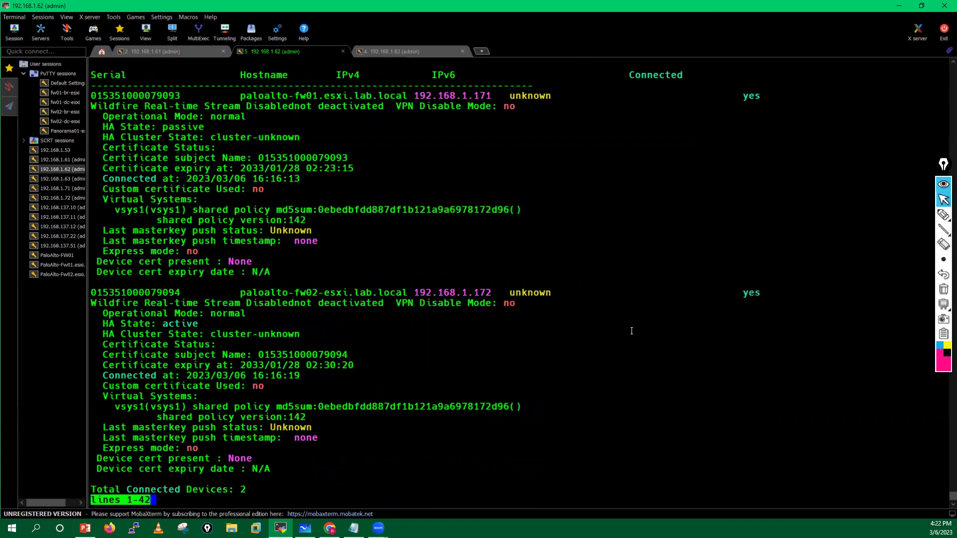
key(q)
key(Return)
key(Return)
key(Return)
key(Return)
key(Return)
key(Return)
key(Return)
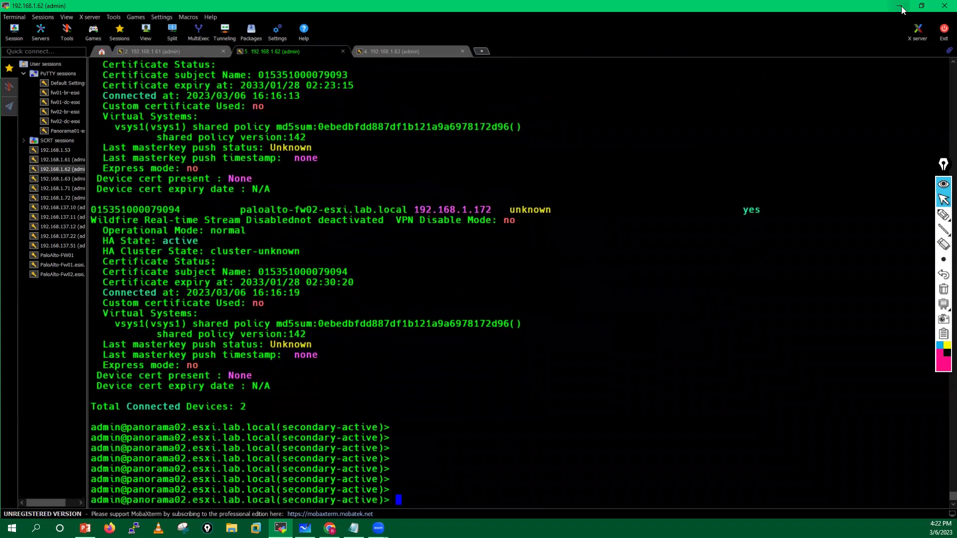
click(198, 53)
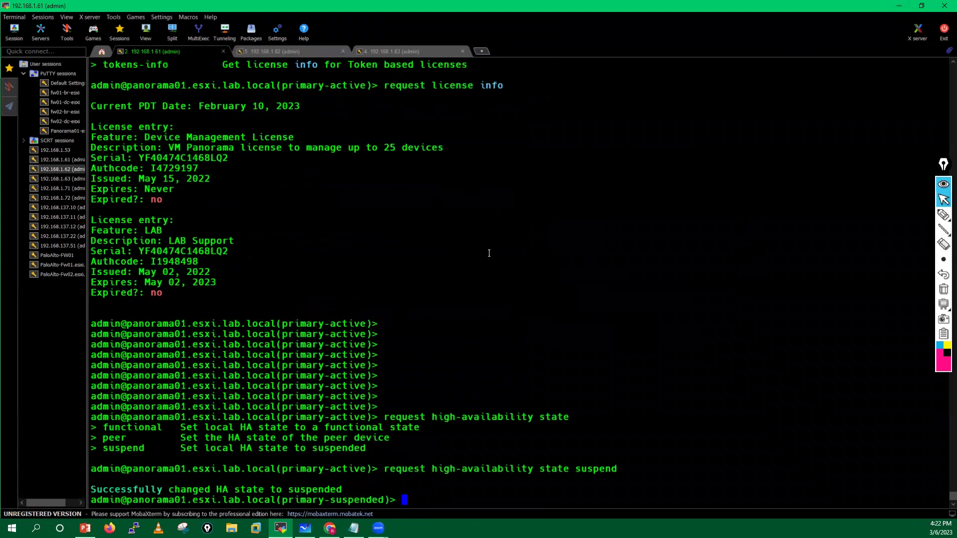
Run 'request system software install version 11.0.0' on panorama01 and confirm with y.
key(Return)
key(Return)
key(Return)
key(Return)
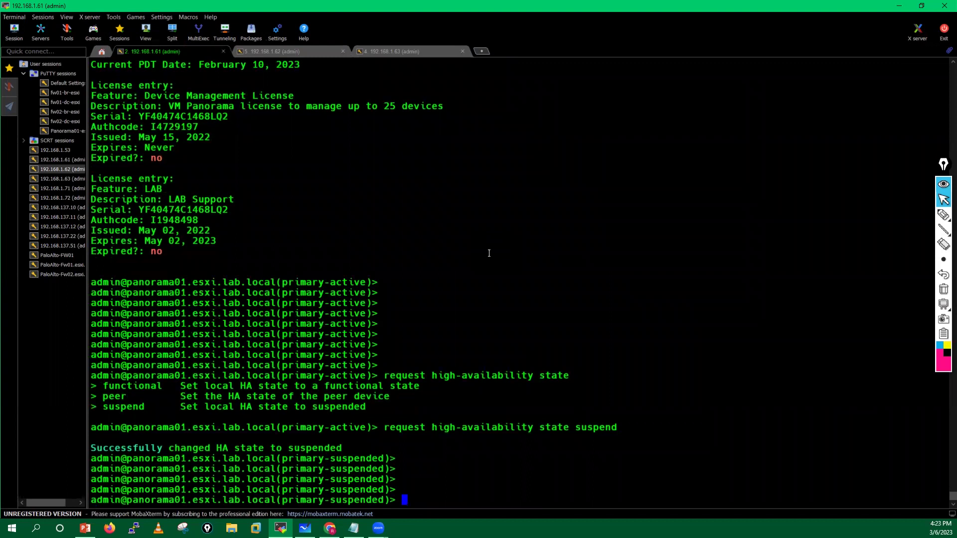
text(request system software )
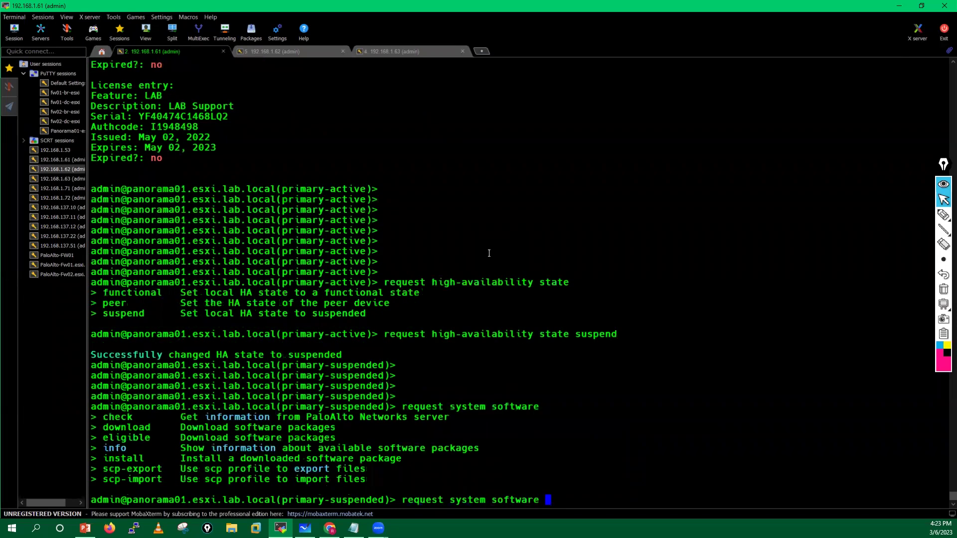
text(?i)
text(n)
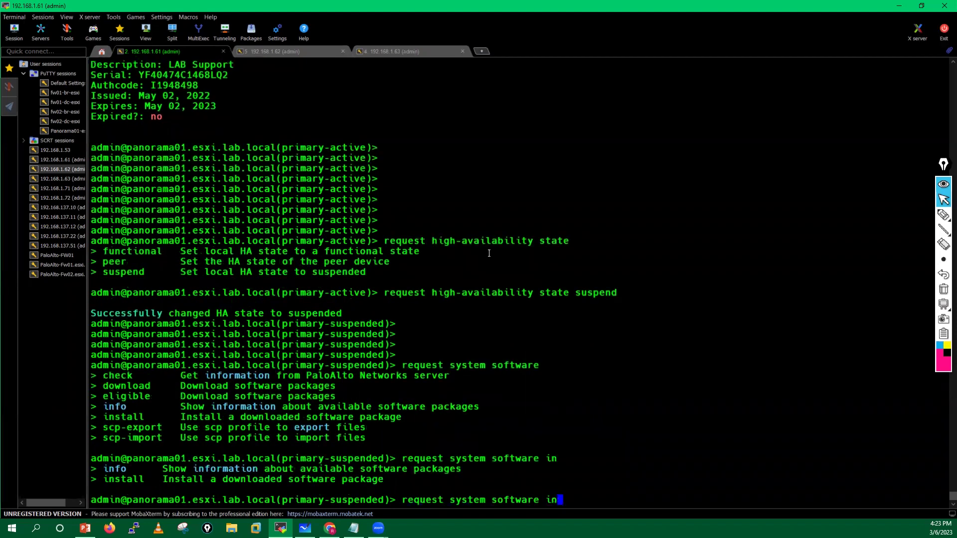
text(??st)
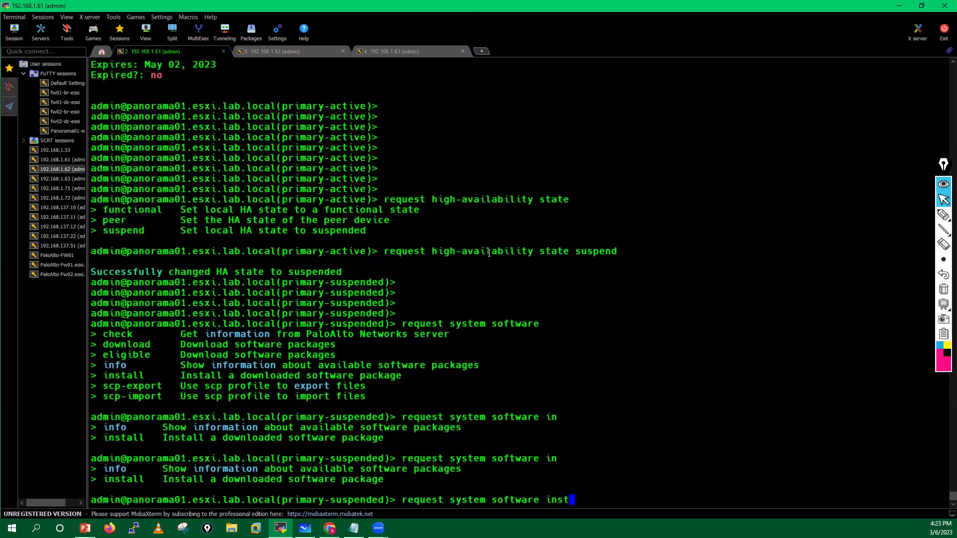
text(all ?version ?)
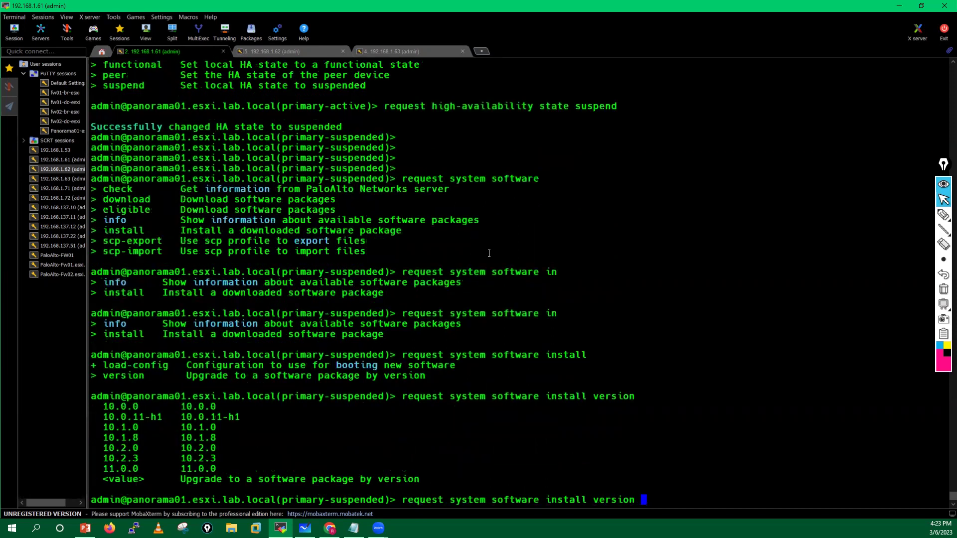
text(?)
text(11.1)
key(BackSpace)
text(0.0 ?)
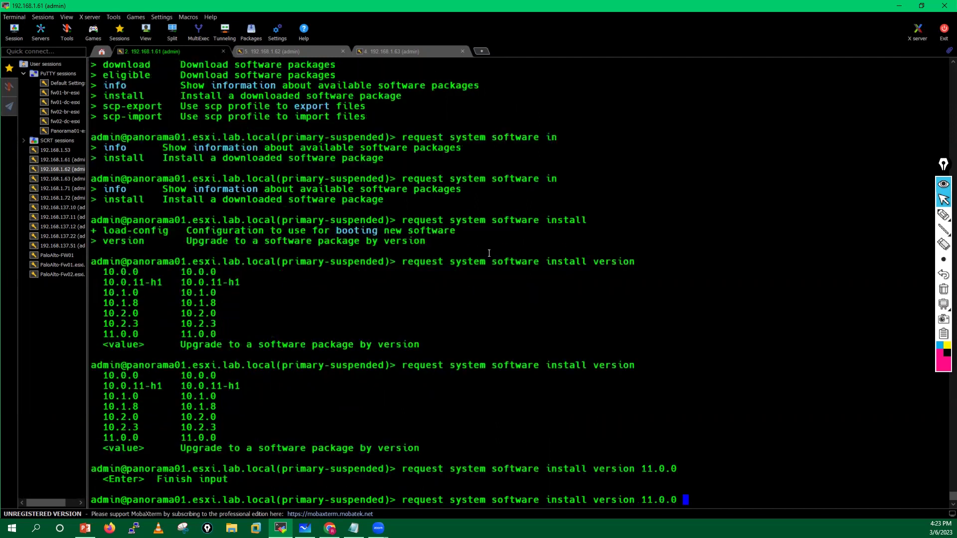
key(Return)
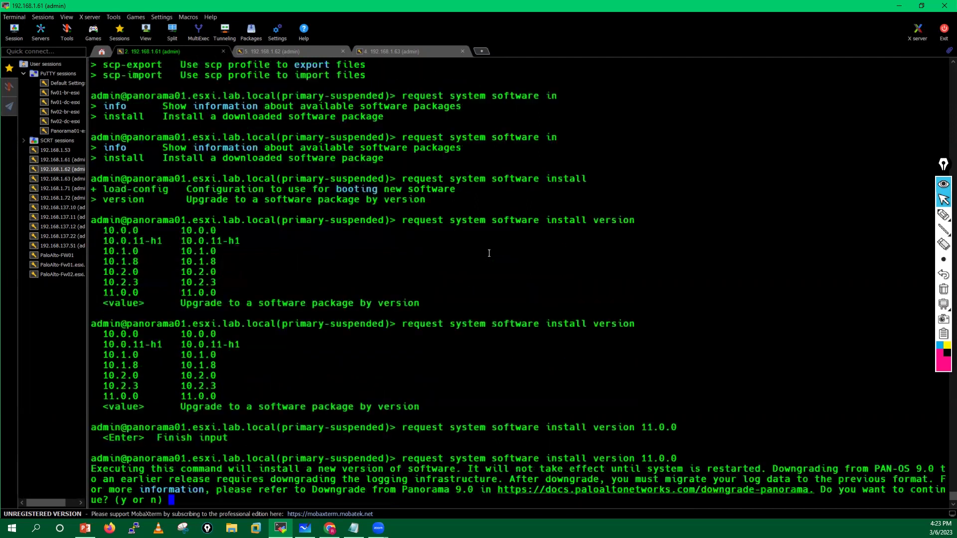
key(y)
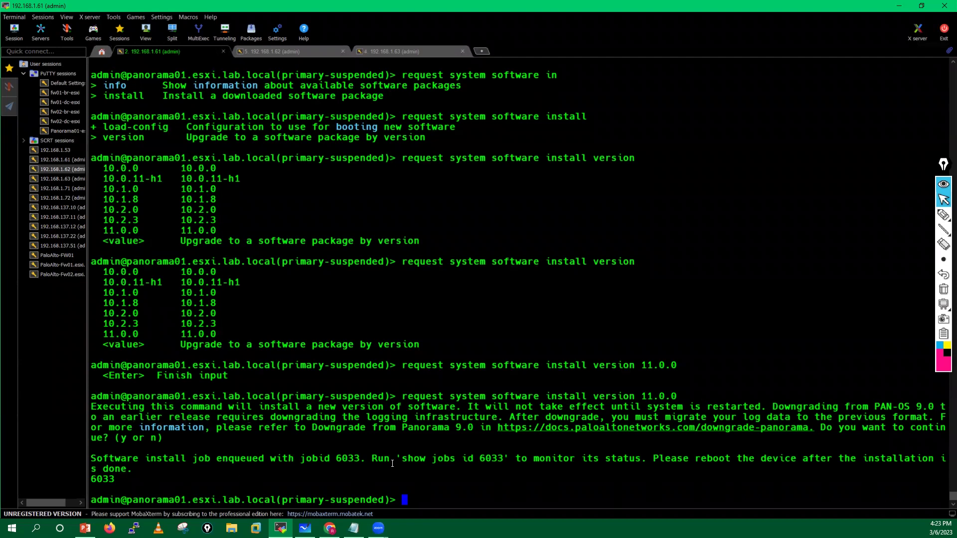
Highlight the suggested job-monitoring command and the reboot-after-installation reminder in the output.
drag(402, 459, 502, 459)
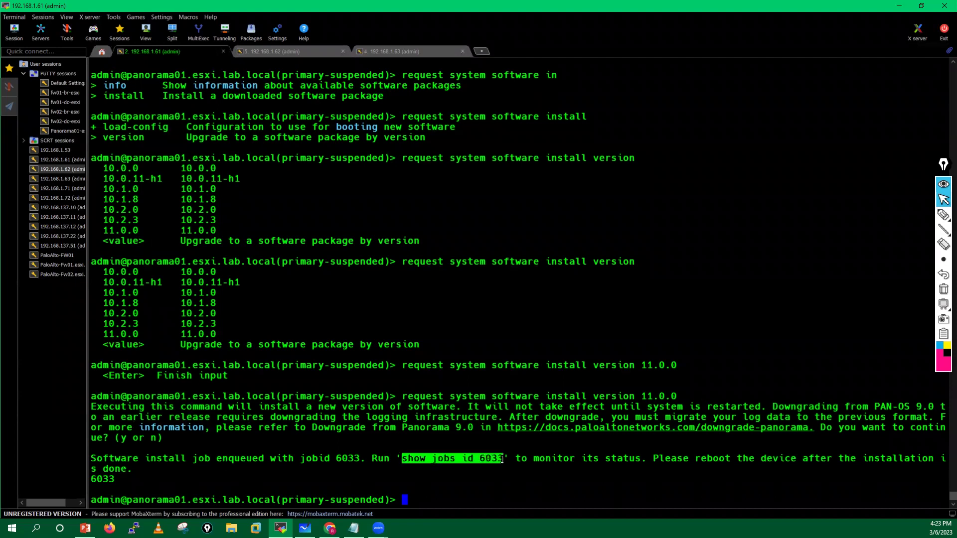
drag(654, 458, 945, 459)
triple_click(545, 459)
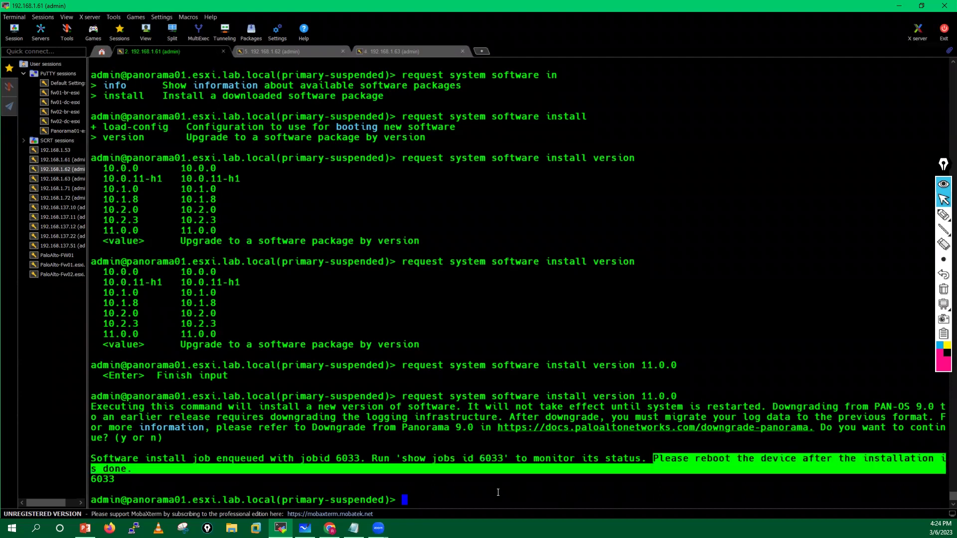
click(544, 463)
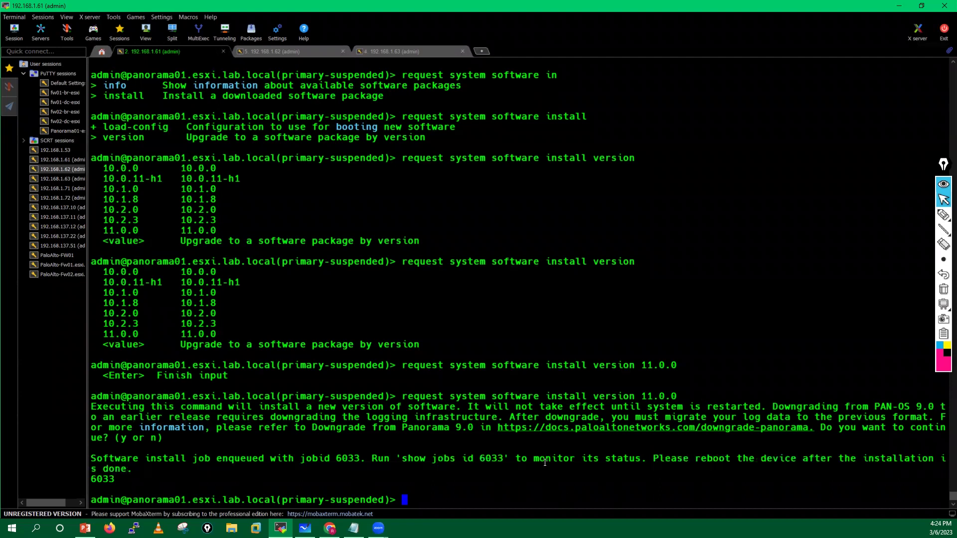
Copy 'show jobs id 6033' from the output, paste it and run it.
double_click(404, 460)
drag(404, 460, 503, 459)
right_click(522, 335)
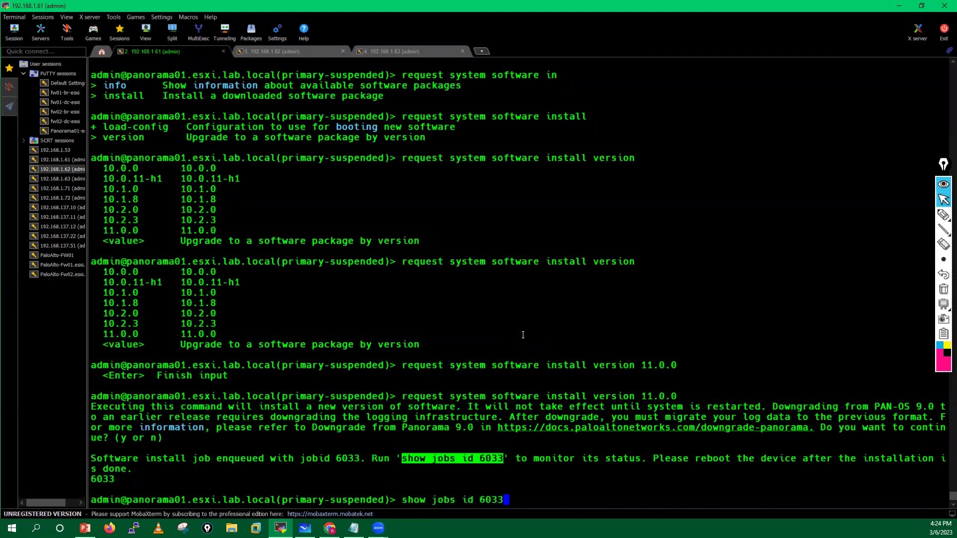
key(Return)
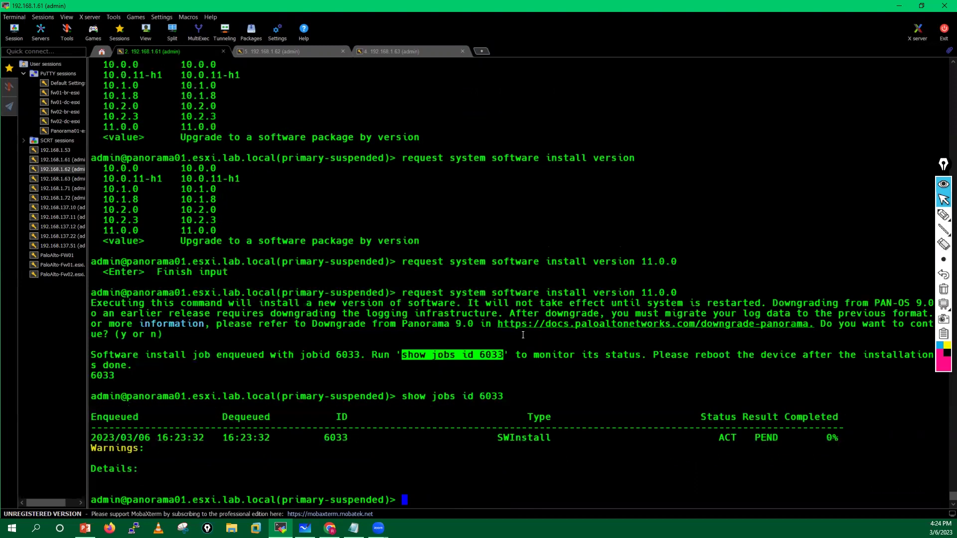
click(672, 458)
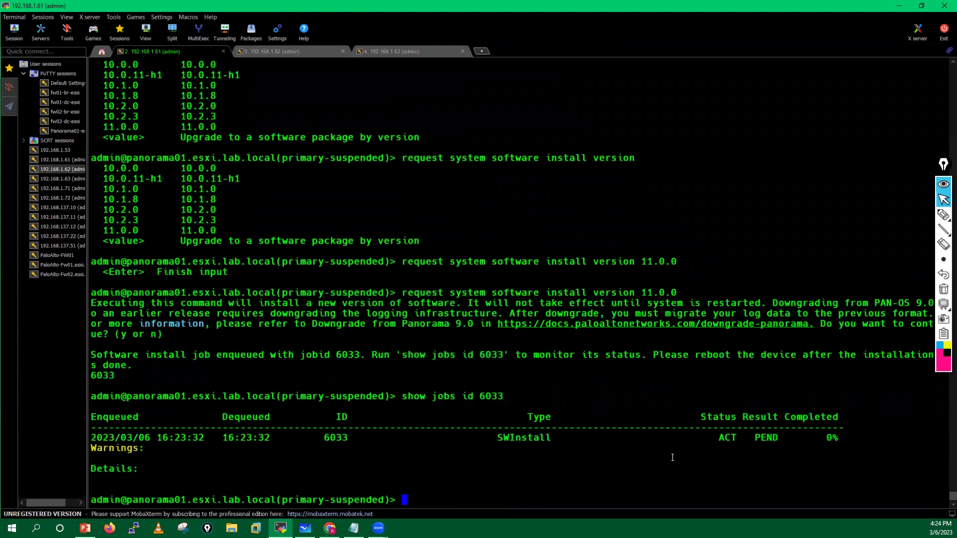
Rerun the job 6033 check twice (still pending at 0%) and begin typing 'debug swm'.
key(Up)
key(Return)
key(Up)
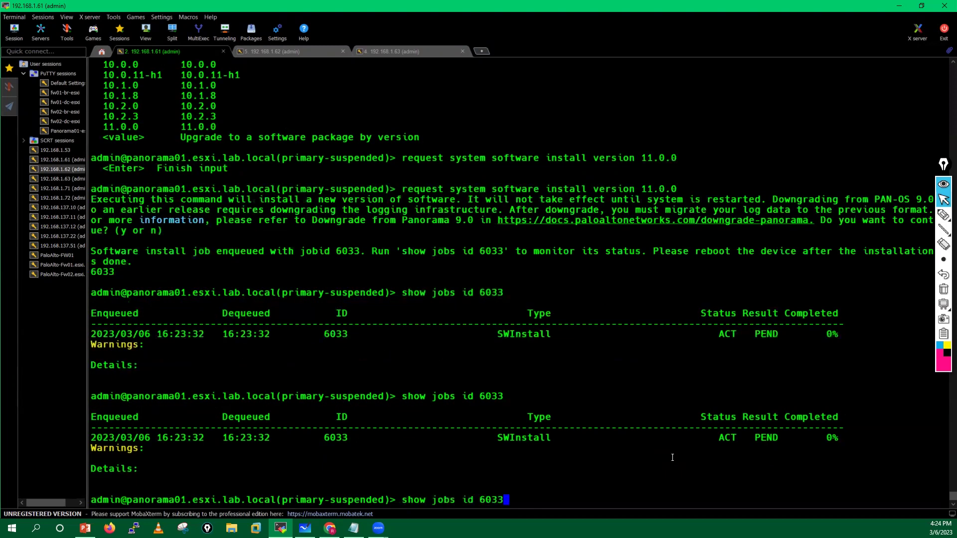
key(Return)
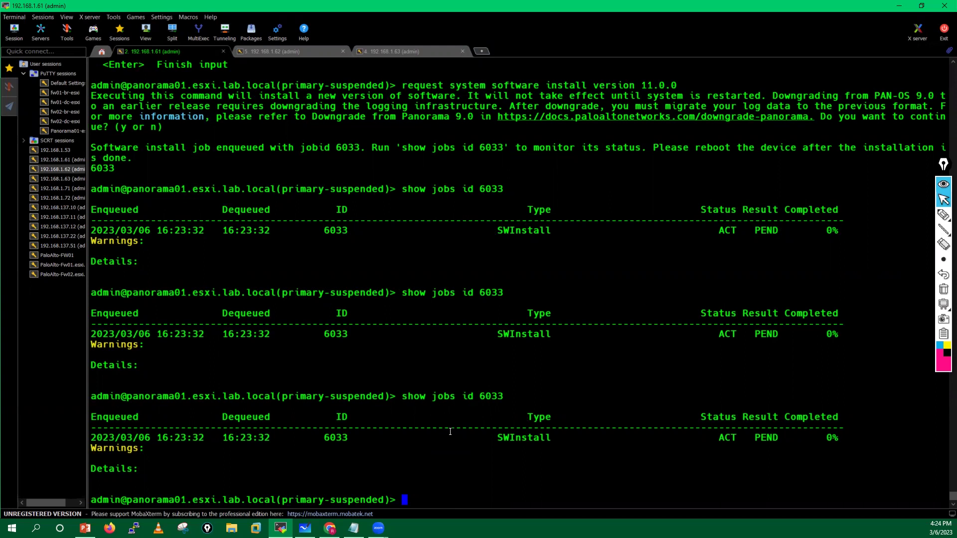
text(debug swm)
Run 'debug swm log | match install' and highlight the Package Set Uninstall Successful line.
key(question)
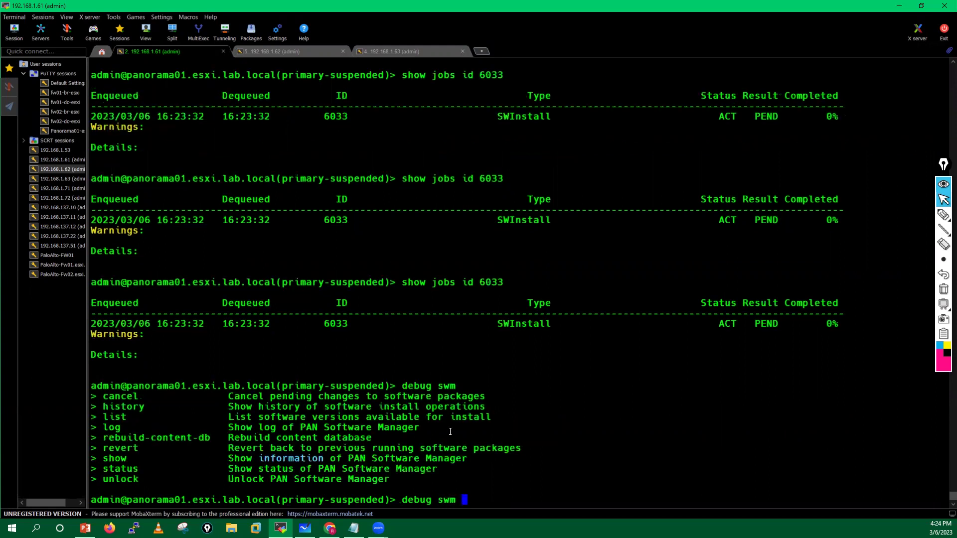
text(log)
key(question)
text(|)
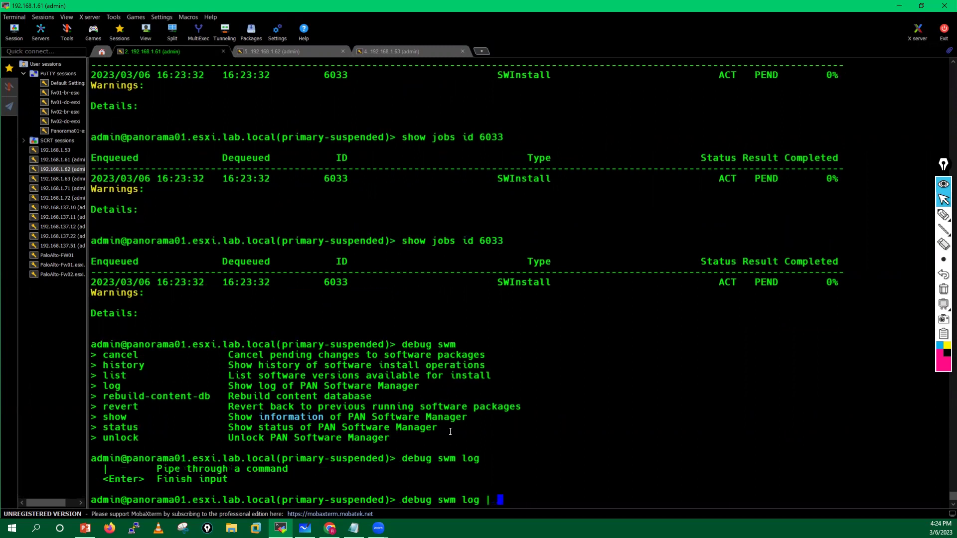
key(question)
key(question)
text(match)
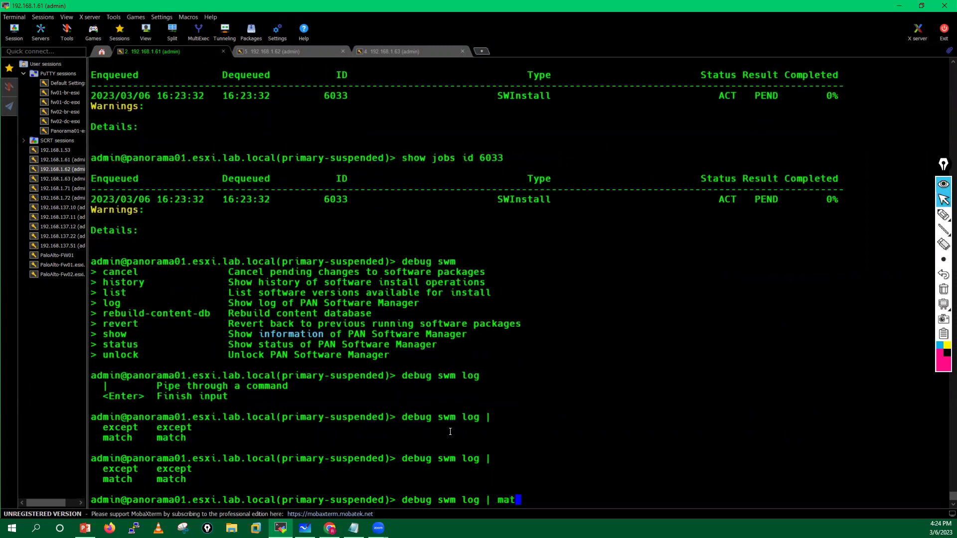
key(question)
text(install)
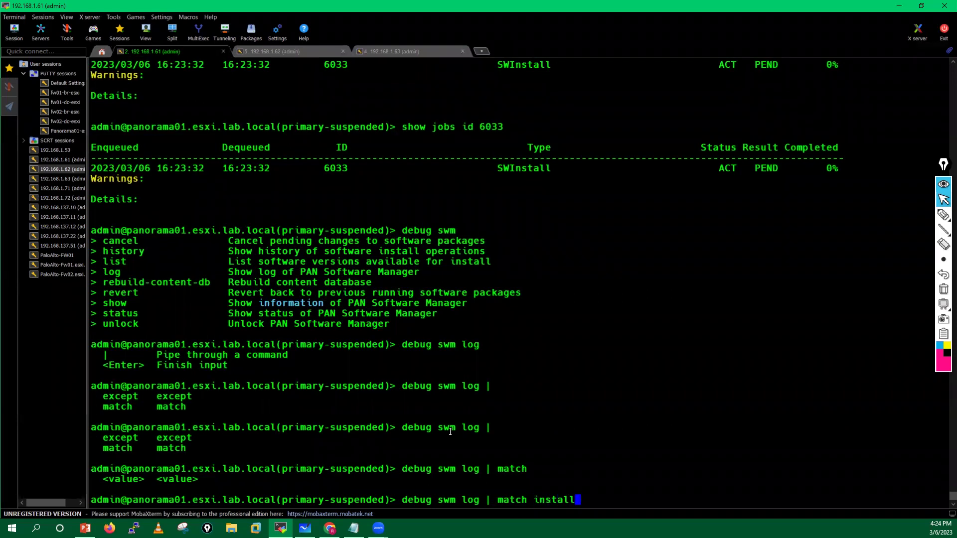
key(Return)
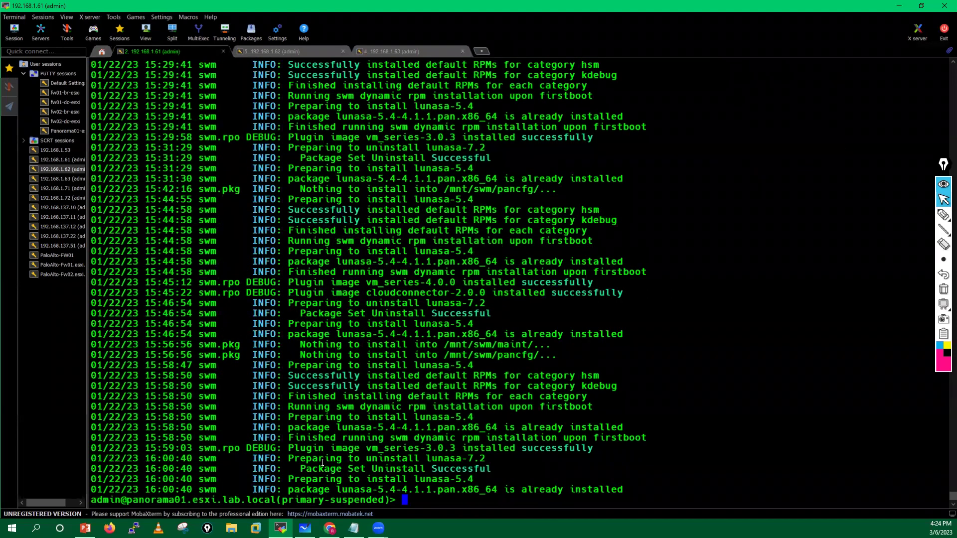
drag(300, 469, 491, 469)
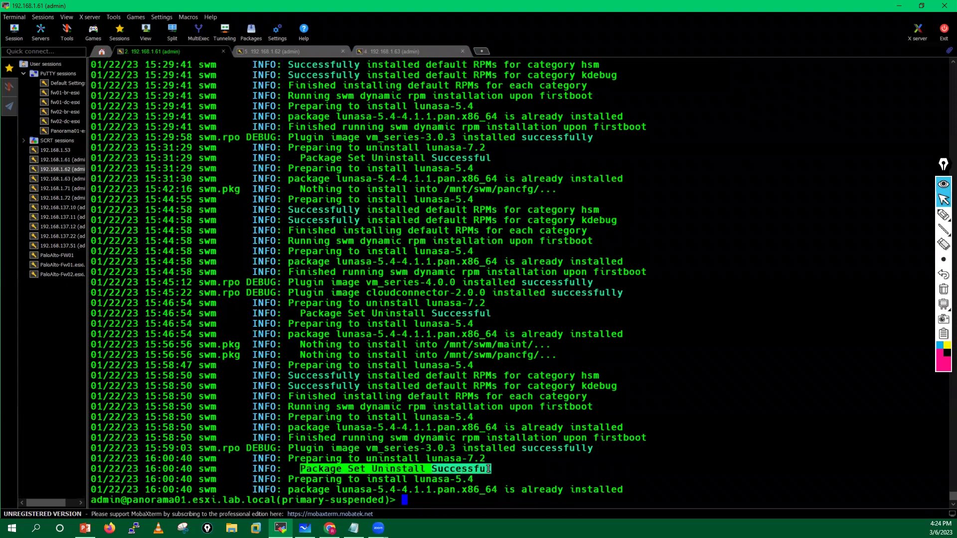
drag(299, 469, 503, 467)
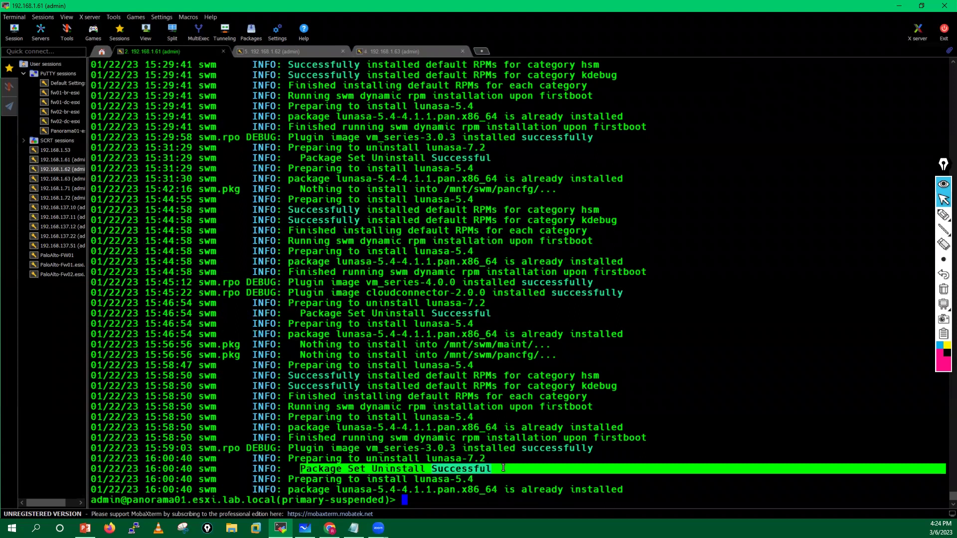
click(459, 474)
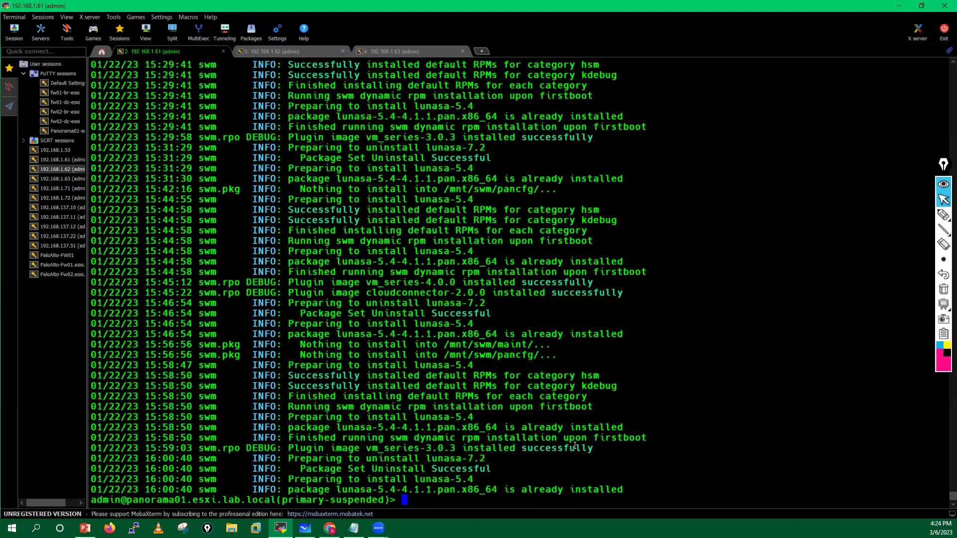
Recall the command, drop the filter and run the full 'debug swm log'.
key(Return)
key(Return)
key(Up)
key(BackSpace)
key(BackSpace)
key(BackSpace)
key(BackSpace)
key(BackSpace)
key(BackSpace)
key(BackSpace)
key(BackSpace)
key(BackSpace)
key(BackSpace)
key(BackSpace)
key(BackSpace)
key(BackSpace)
key(BackSpace)
key(BackSpace)
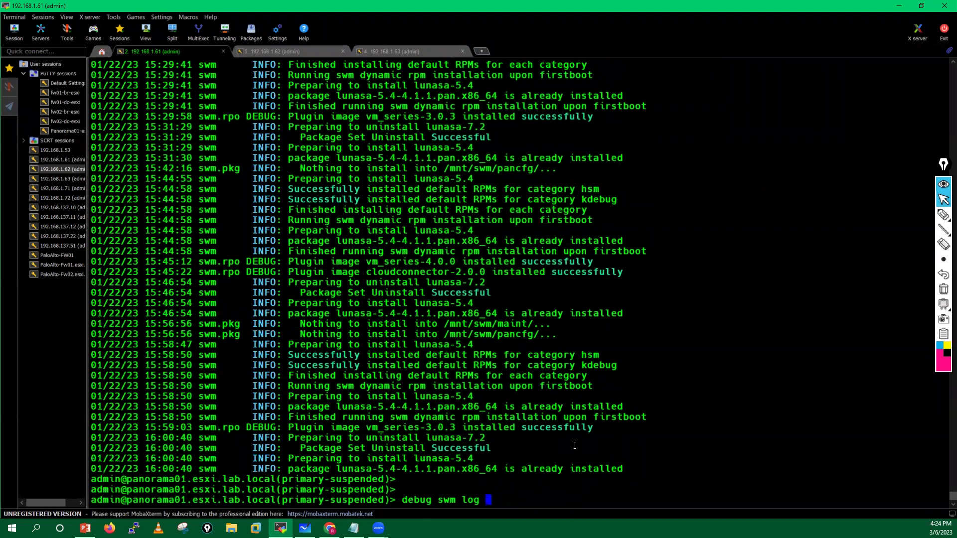
key(BackSpace)
key(Return)
Search the log pager for the date 03/06/23.
drag(91, 490, 131, 489)
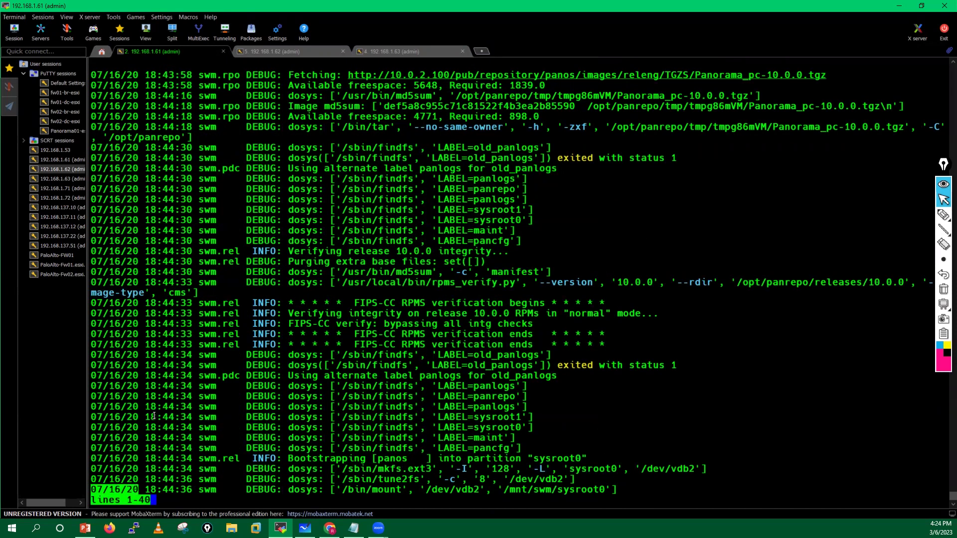
key(/)
key(Up)
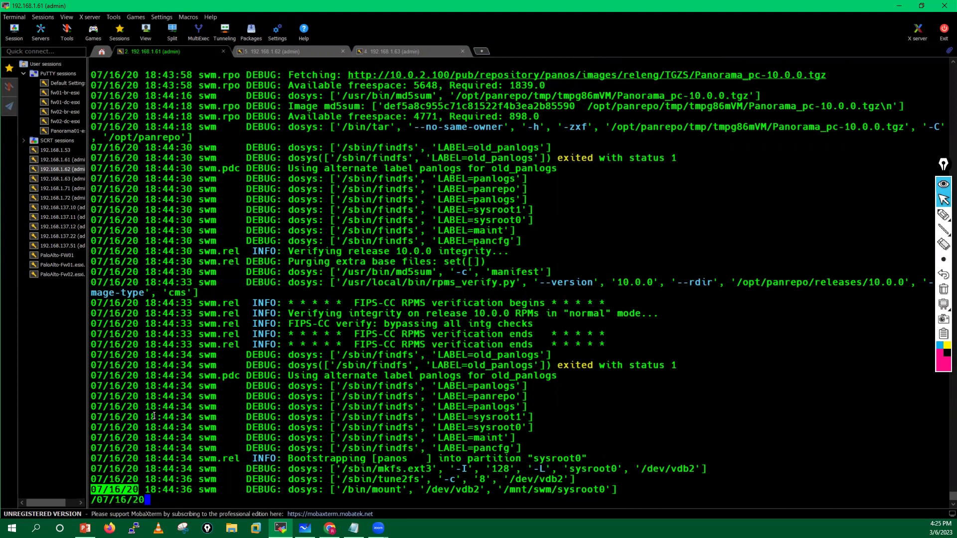
key(BackSpace)
text(3)
key(Left)
key(Left)
key(Left)
key(BackSpace)
key(BackSpace)
text(06)
key(Left)
key(Left)
key(Left)
key(BackSpace)
text(3)
key(Return)
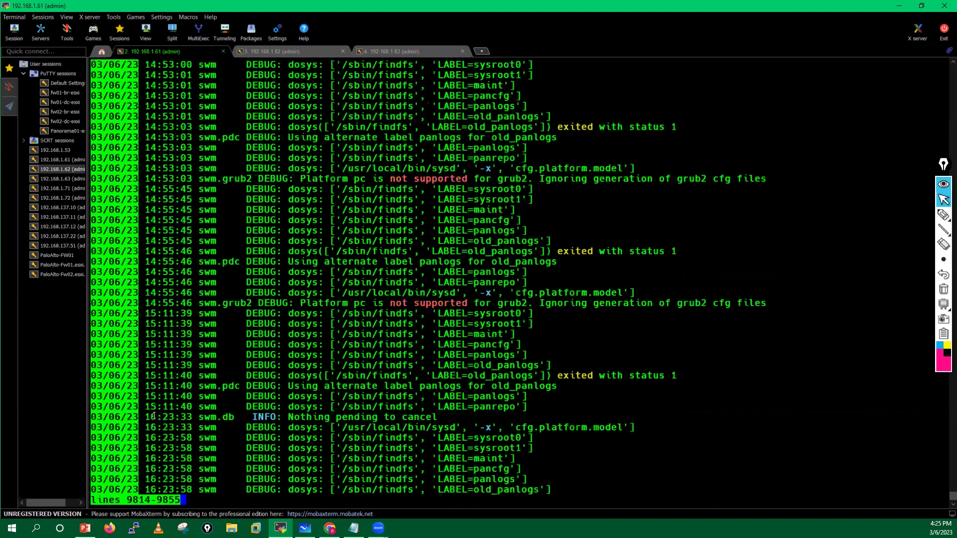
Page through the 16:24 package Installing lines to the end of the log.
key(space)
key(space)
key(space)
key(space)
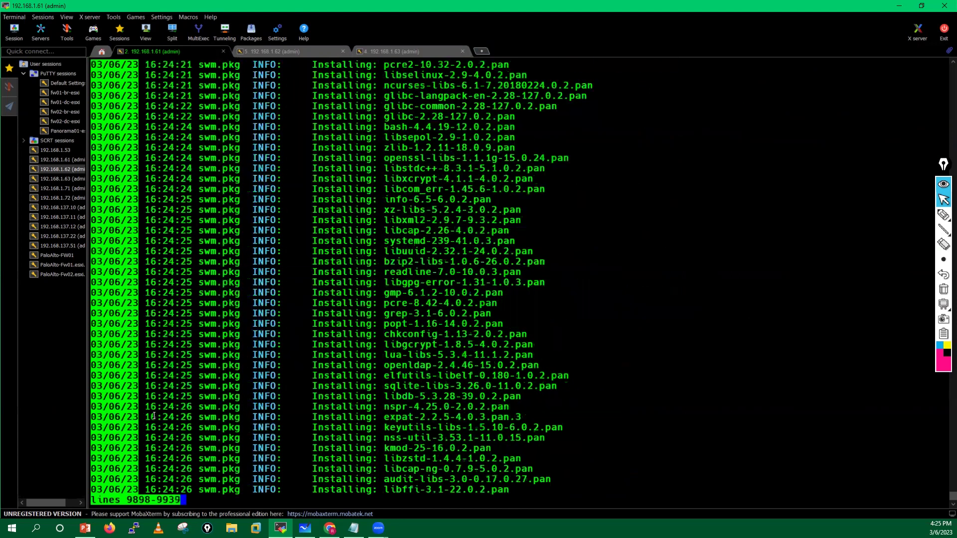
key(space)
key(space)
key(space)
key(space)
key(space)
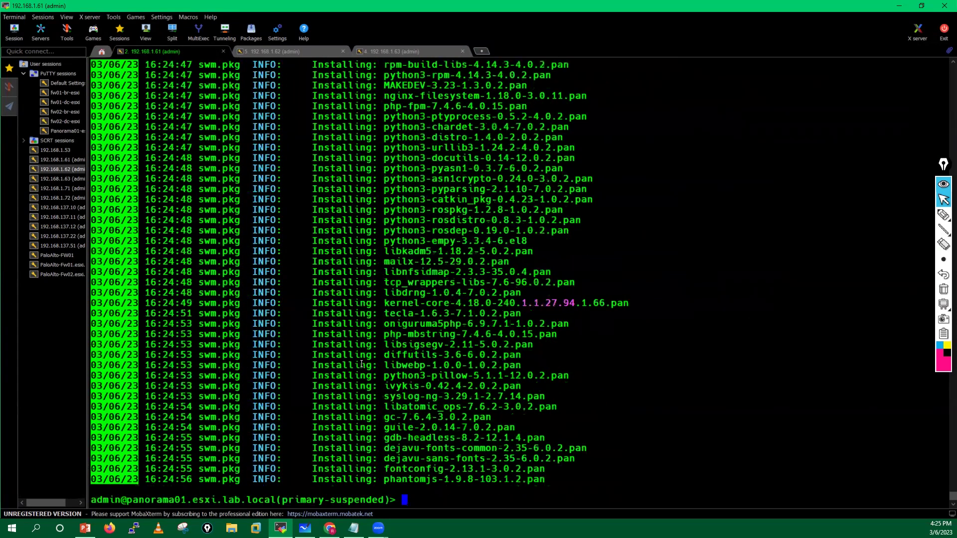
scroll(360, 364, up, 15)
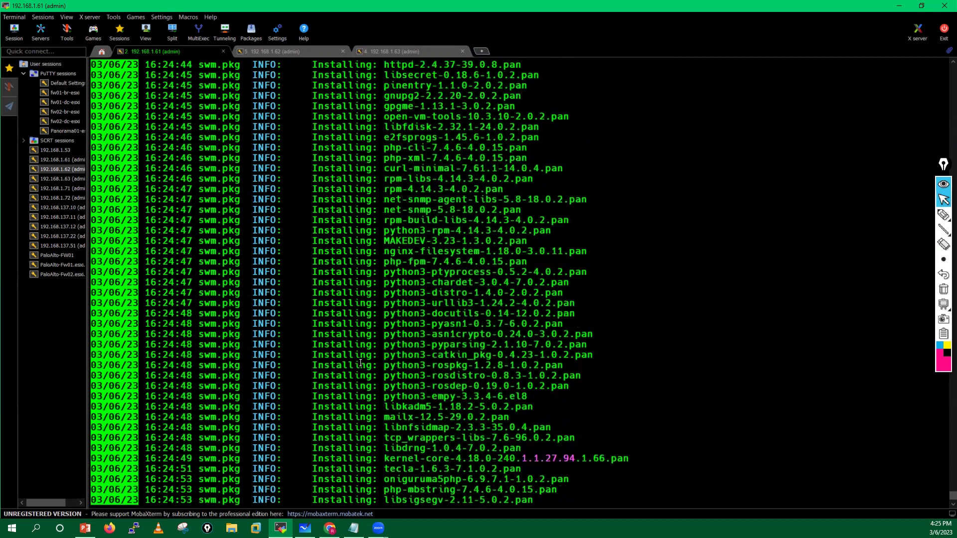
scroll(360, 364, up, 7)
scroll(360, 364, down, 20)
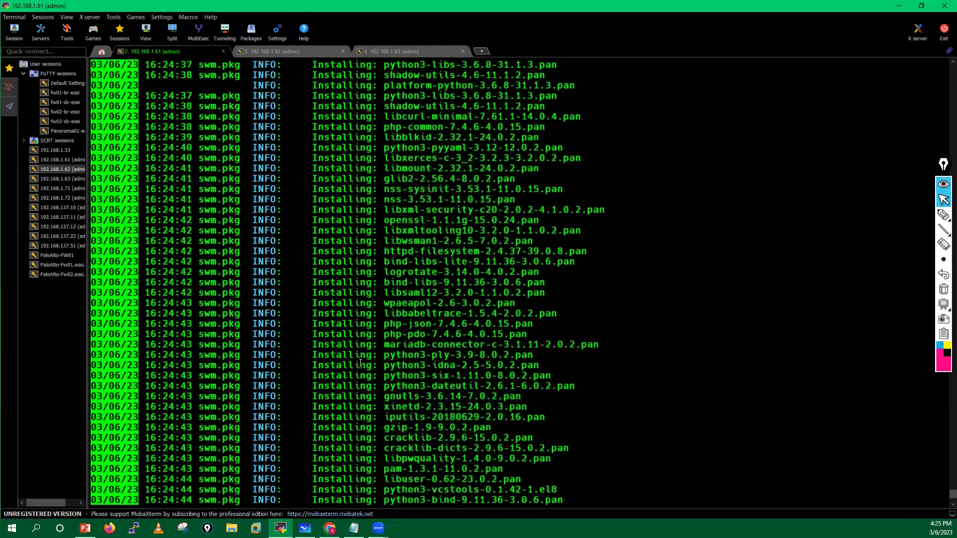
scroll(360, 363, down, 5)
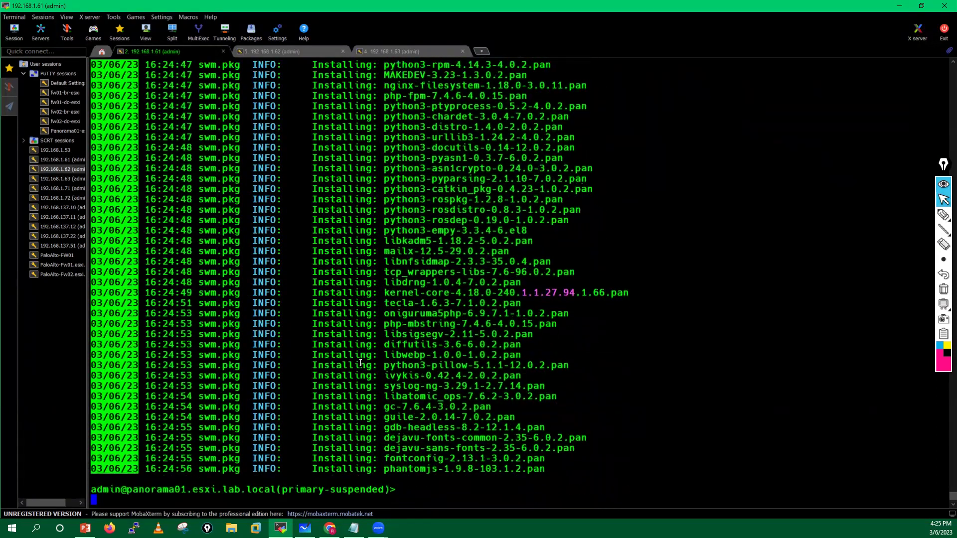
key(Up)
key(Up)
key(Up)
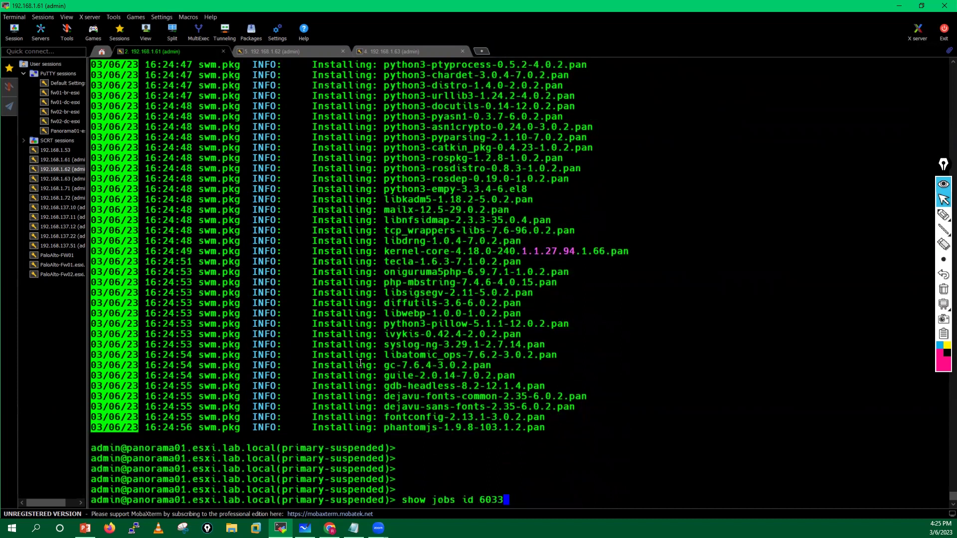
Rerun 'show jobs id 6033' twice to refresh the install job status.
key(Return)
key(Return)
key(Return)
key(Return)
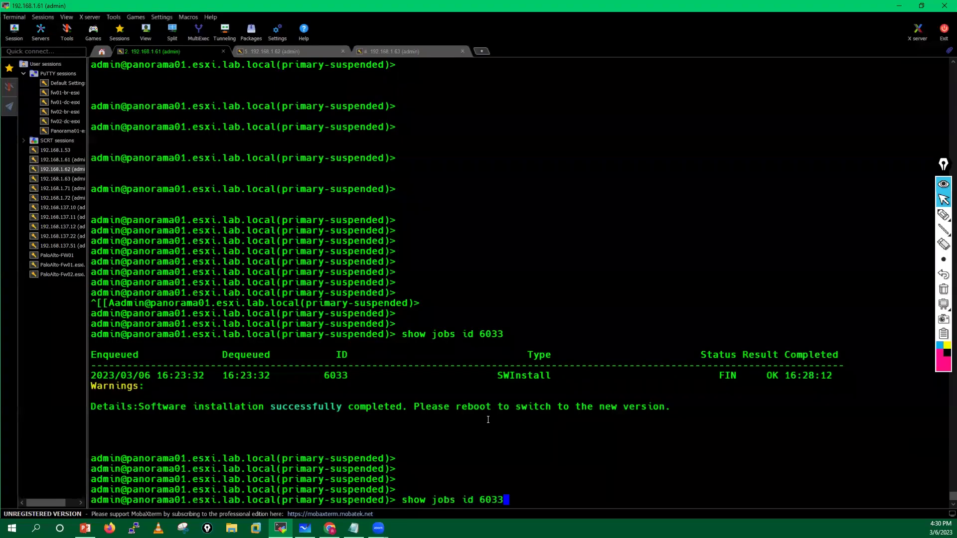
key(Up)
key(Return)
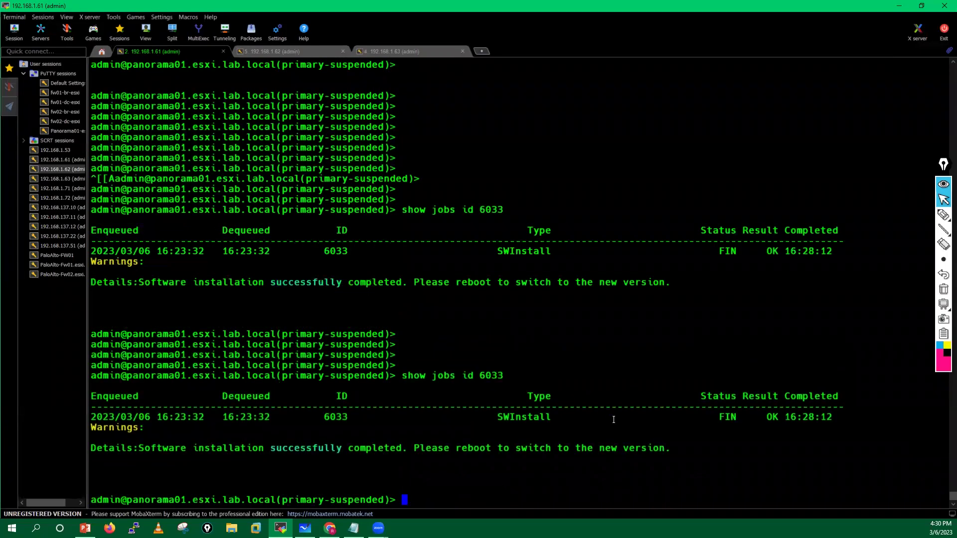
Highlight the FIN/OK result row and the installation-successfully-completed message.
drag(495, 417, 829, 419)
click(525, 482)
drag(194, 444, 668, 449)
click(456, 476)
text(request system rest)
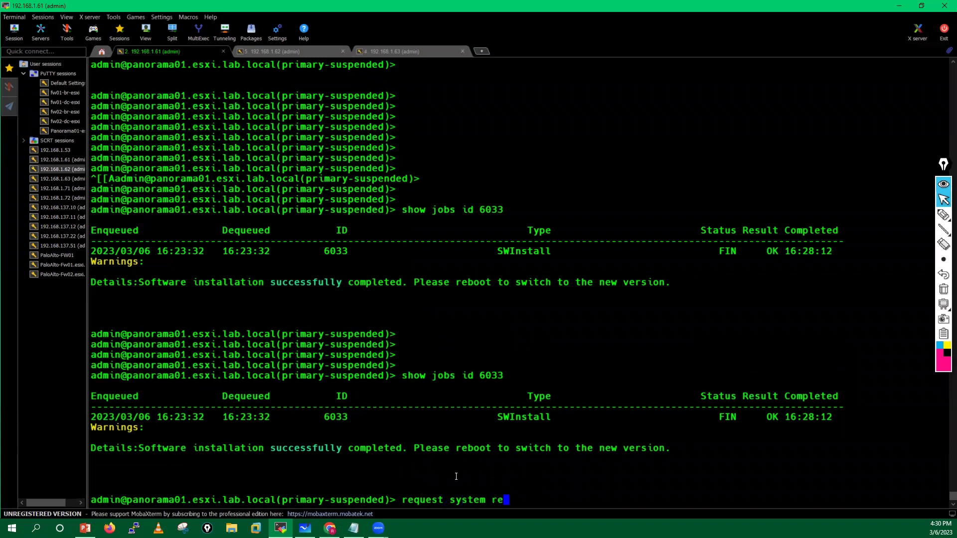
Reboot panorama01 with 'request restart system' confirmed by y, then return to Chrome's Panorama Software page.
key(BackSpace)
key(BackSpace)
key(BackSpace)
key(BackSpace)
key(question)
key(BackSpace)
key(BackSpace)
key(BackSpace)
key(BackSpace)
key(BackSpace)
key(BackSpace)
key(BackSpace)
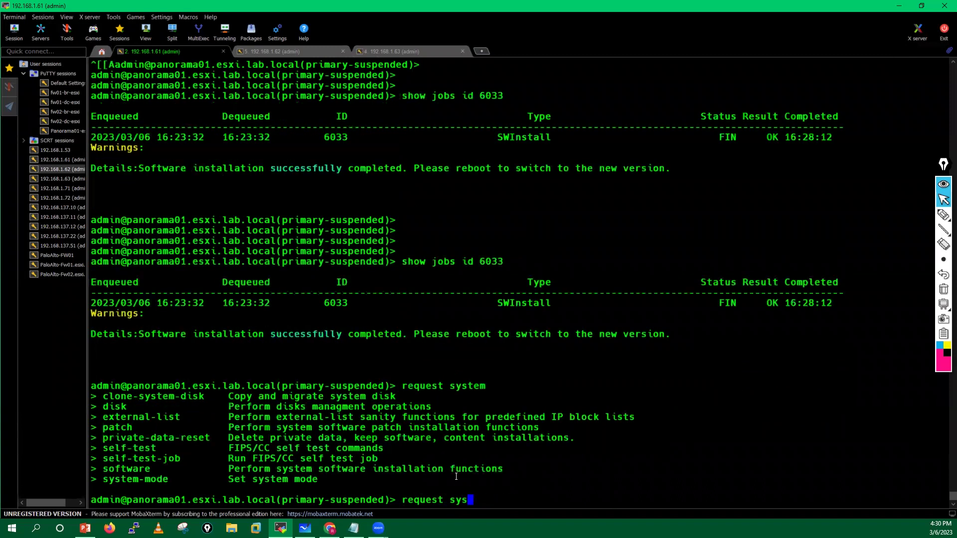
text(restart system)
key(question)
key(Return)
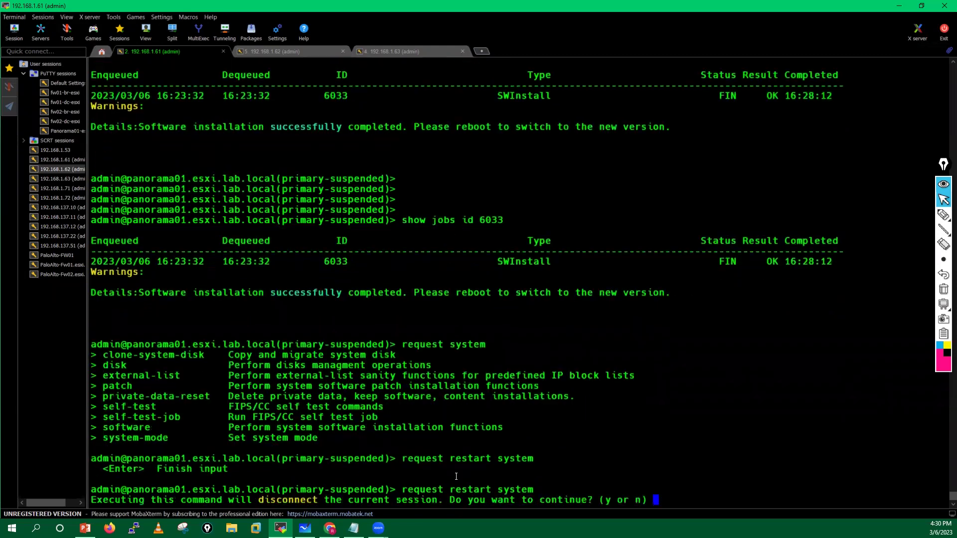
key(y)
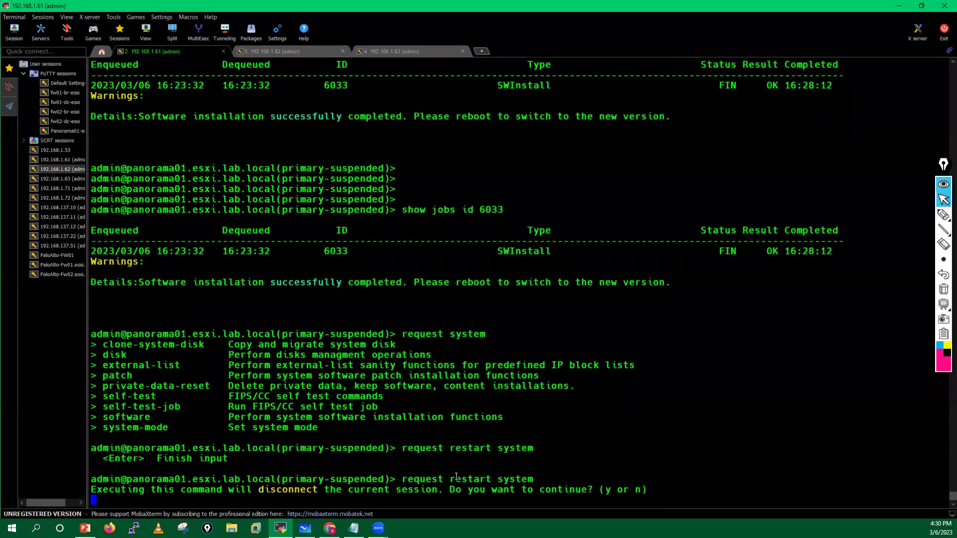
mouse_move(329, 529)
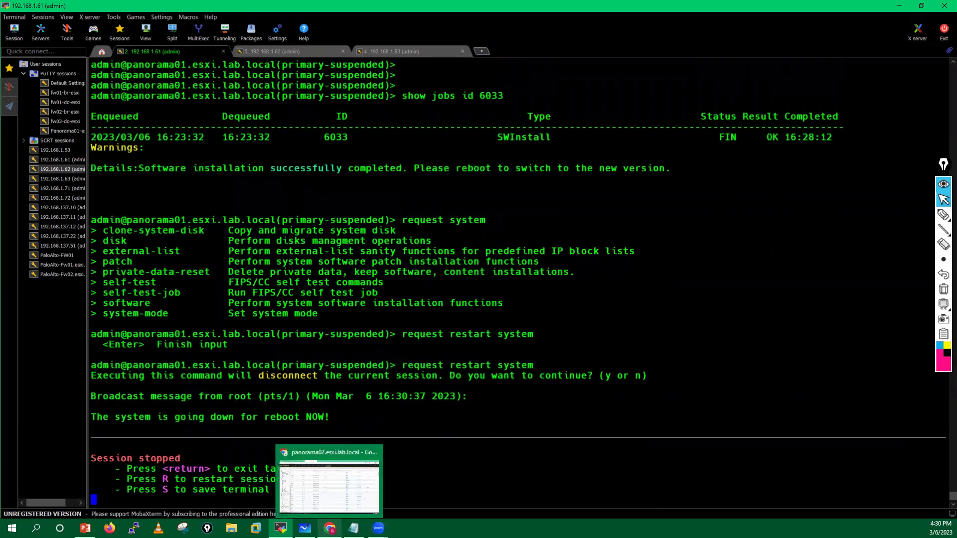
click(326, 465)
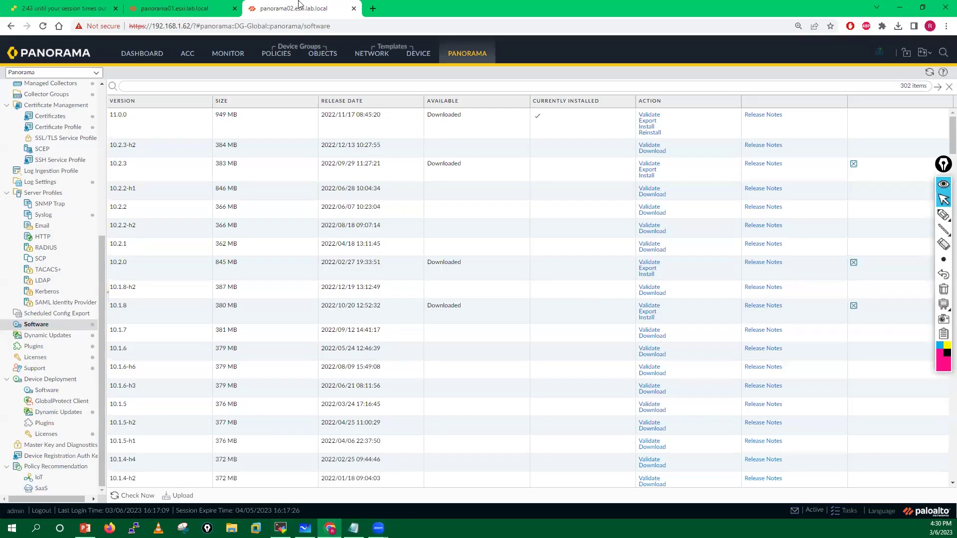
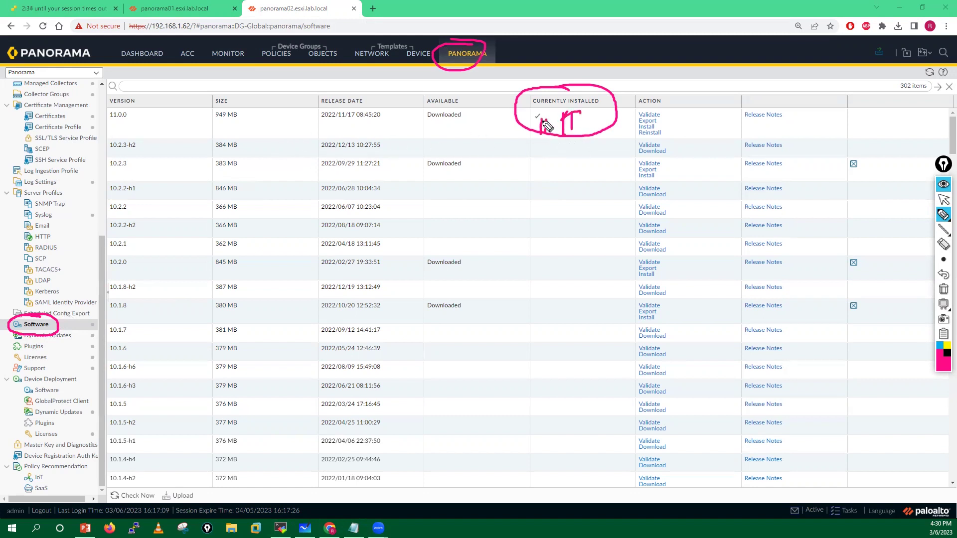
Clear the screen annotations and bring up the ESXi Virtual Machines list.
click(944, 289)
click(943, 200)
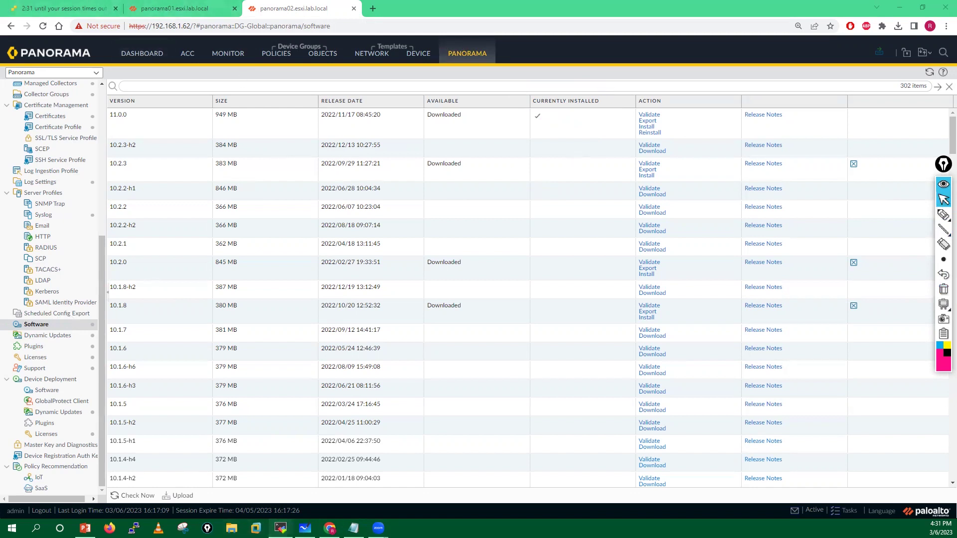
click(281, 528)
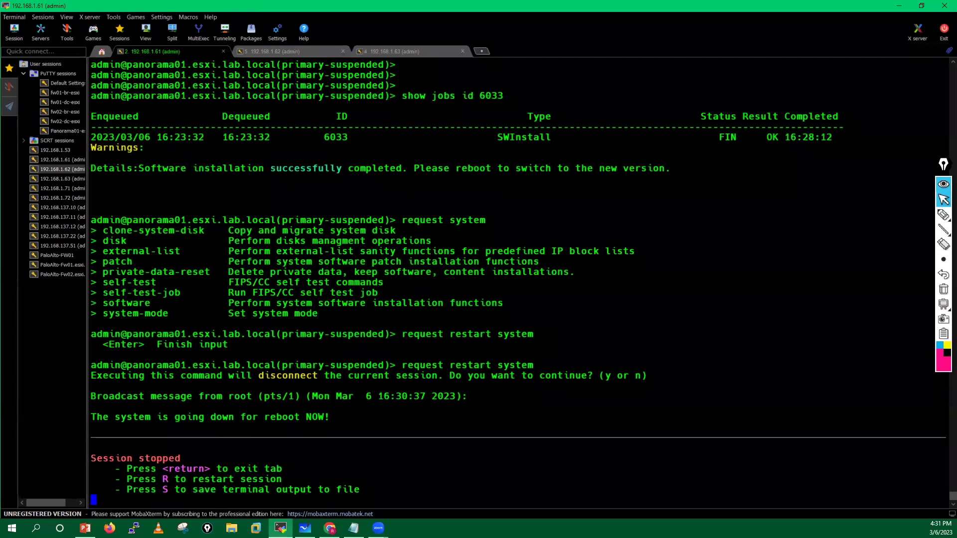
key(alt+Tab)
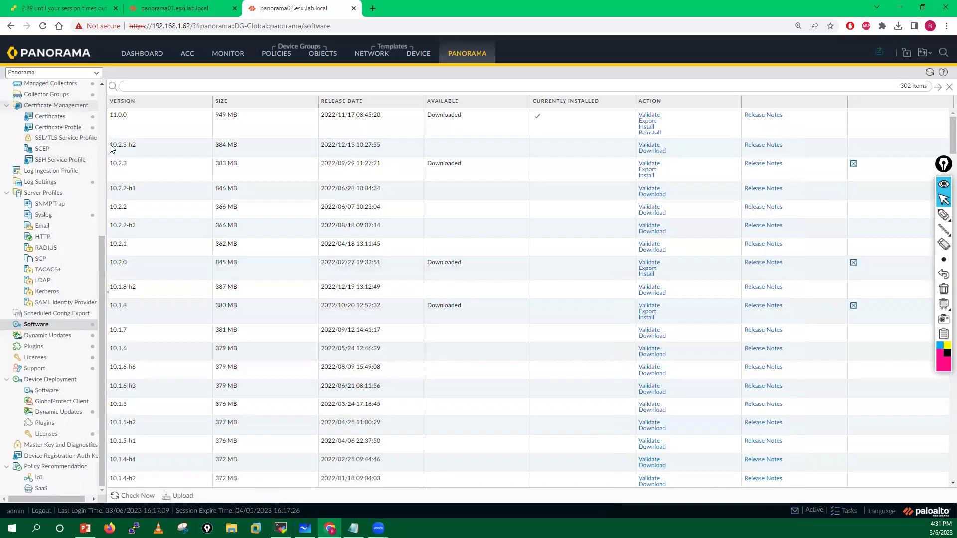
key(ctrl+1)
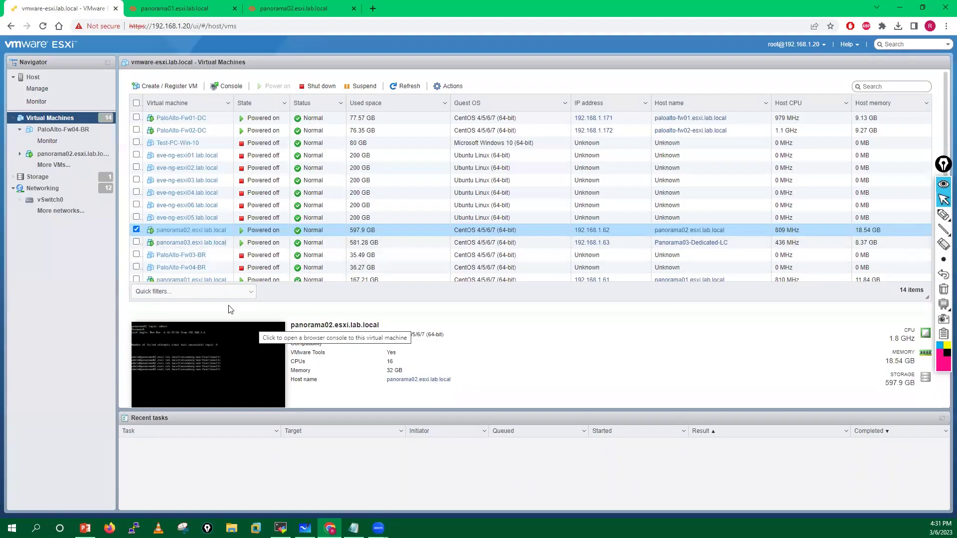
Select panorama01 instead of panorama02 and open its browser console.
click(137, 230)
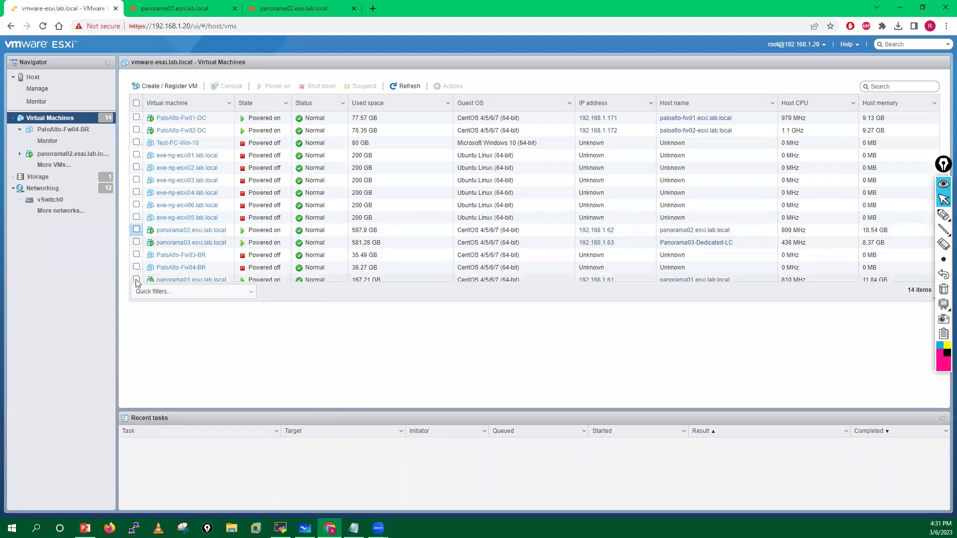
click(136, 279)
click(208, 346)
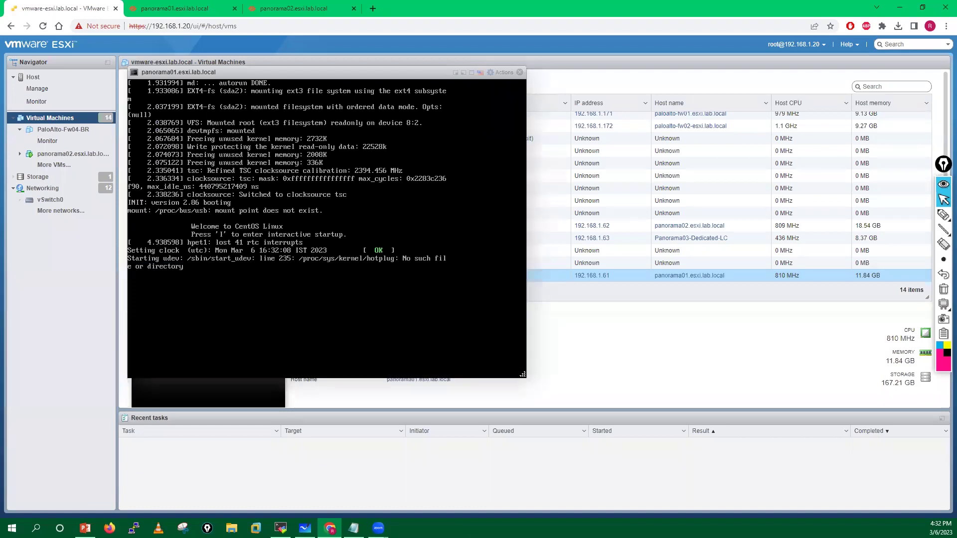
Mark the 'Welcome to CentOS Linux' and 'Setting hostname CMS' boot messages, then erase the marks.
mouse_move(943, 215)
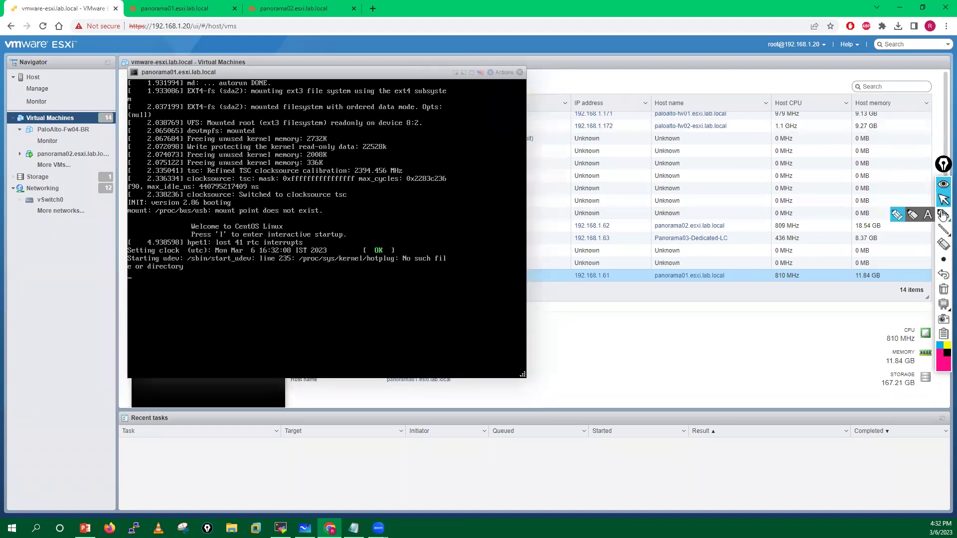
click(896, 215)
mouse_move(244, 211)
mouse_down()
mouse_move(185, 233)
mouse_move(253, 216)
mouse_move(272, 232)
mouse_move(297, 232)
mouse_up()
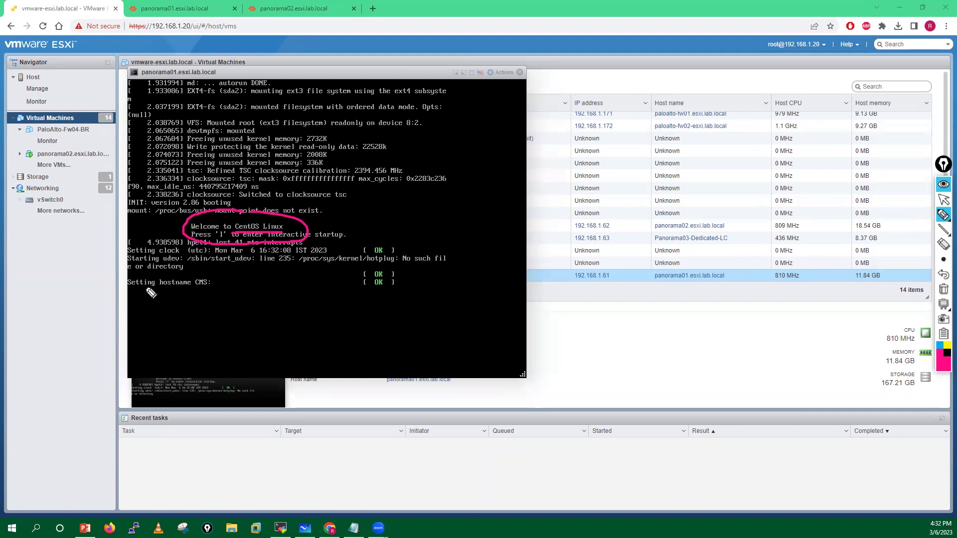
drag(134, 294, 221, 295)
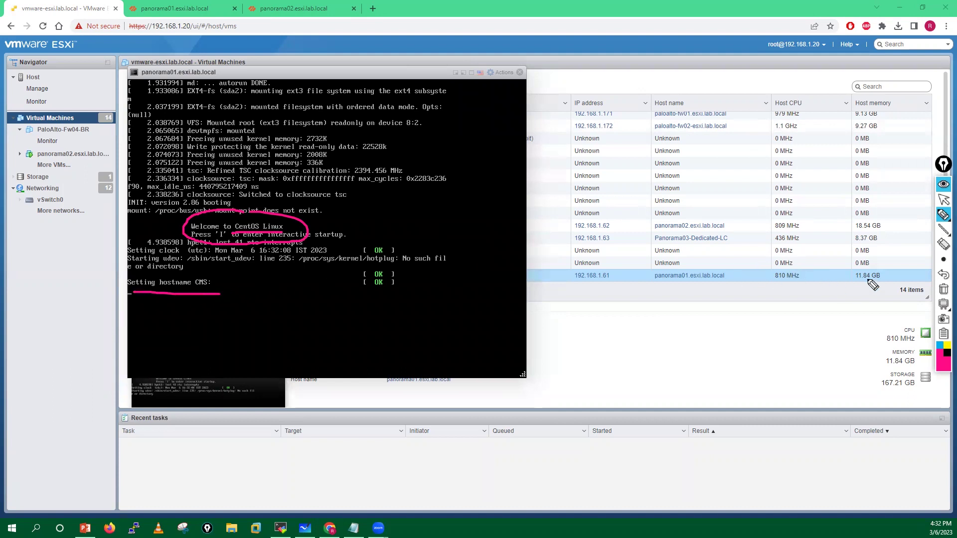
click(943, 290)
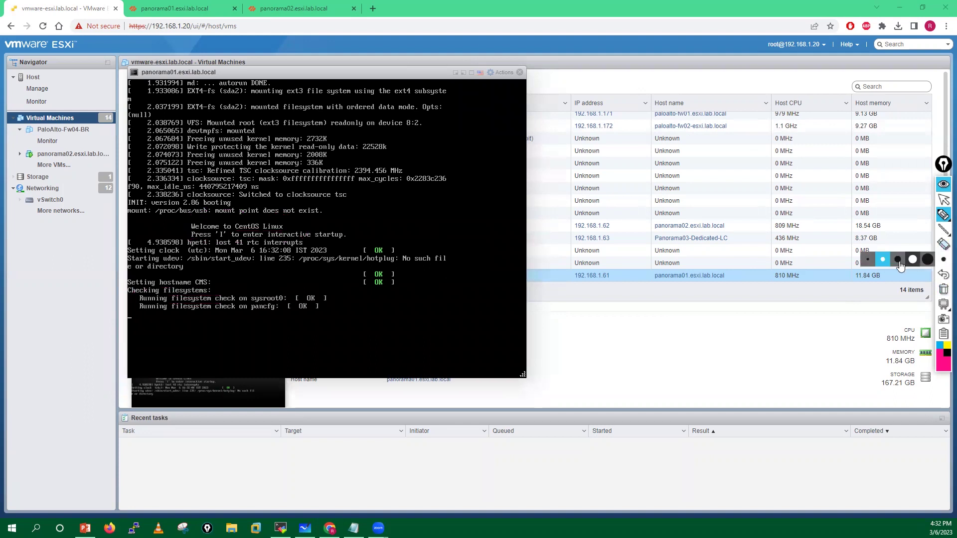
Switch the ink to red and mark the filesystem check and Starting Networking lines.
click(944, 355)
click(929, 294)
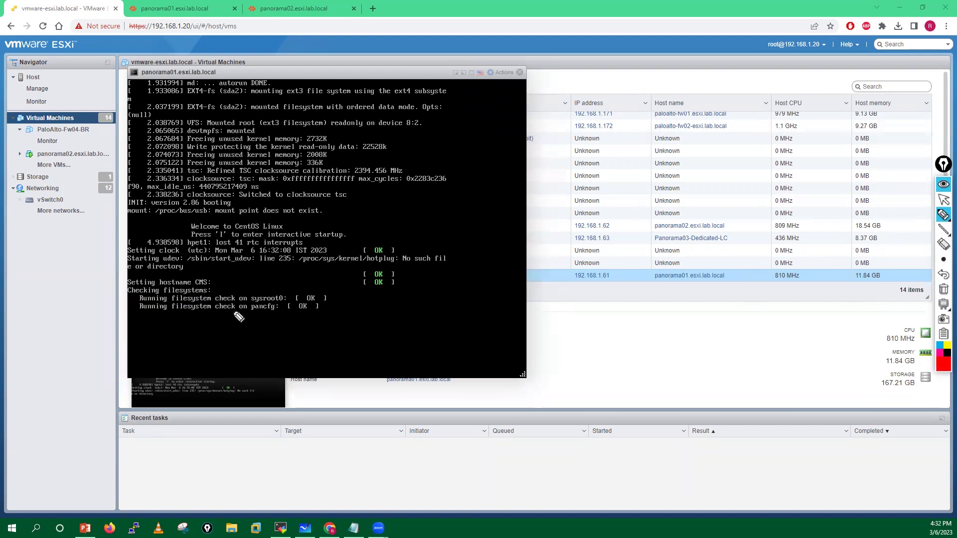
drag(147, 315, 216, 317)
drag(262, 278, 274, 323)
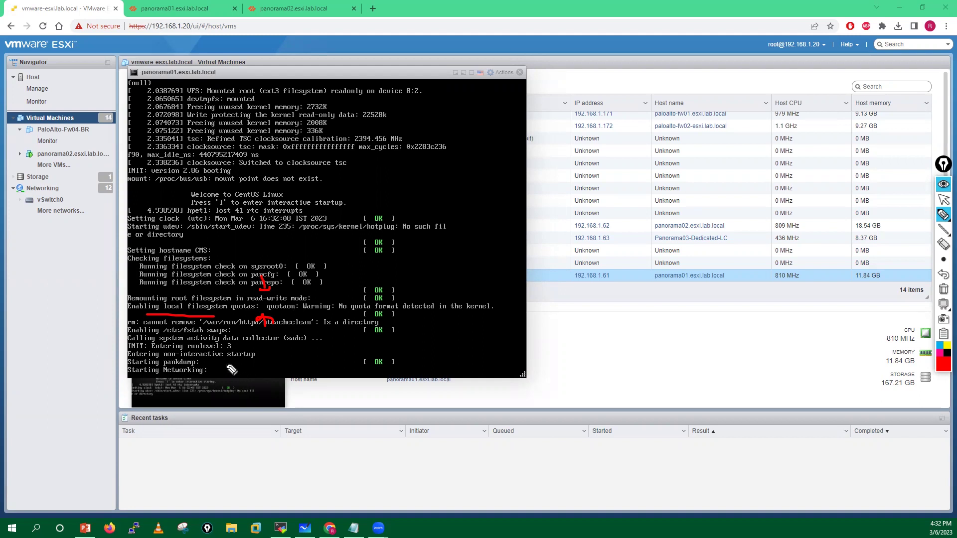
drag(223, 371, 260, 370)
click(943, 290)
click(942, 200)
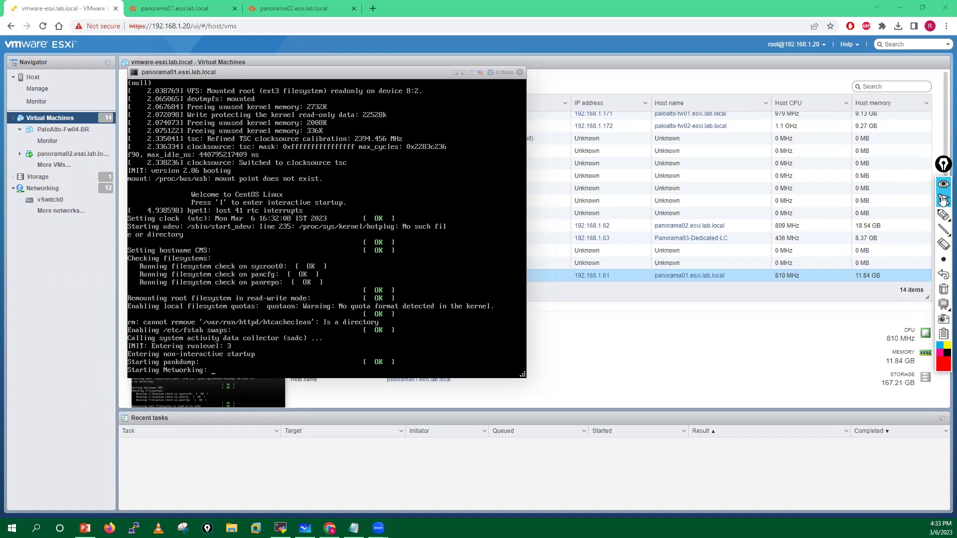
click(943, 200)
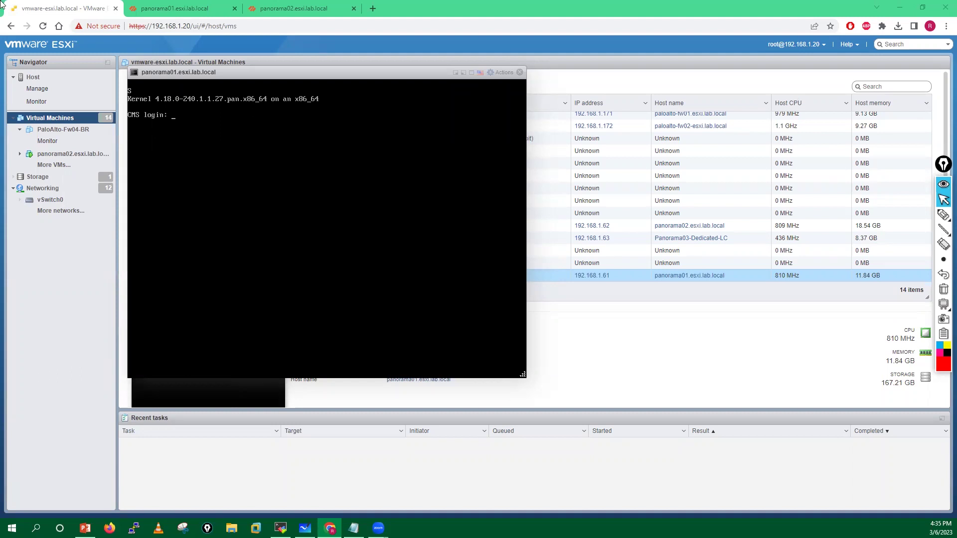
Log in to the panorama01 console as admin, retrying once, to reach the primary-passive prompt.
key(Return)
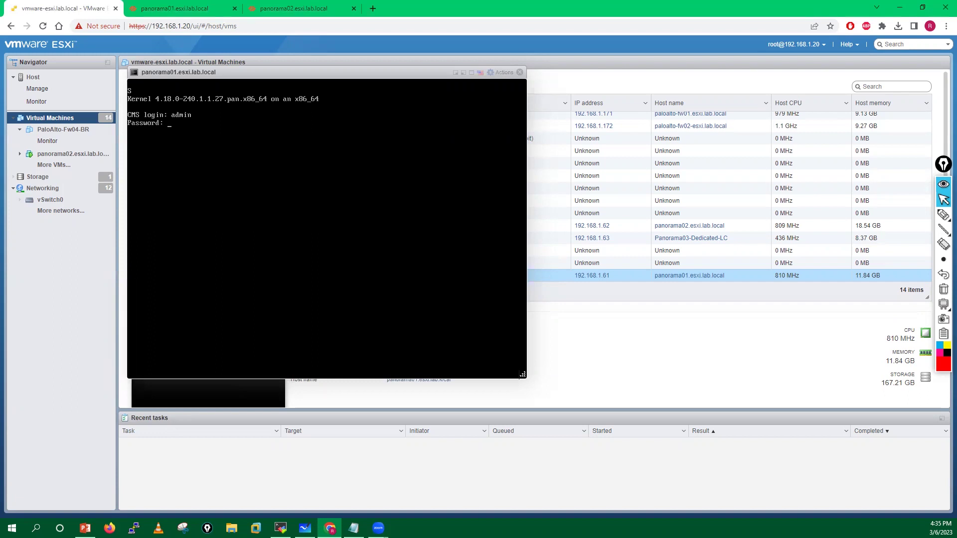
key(Return)
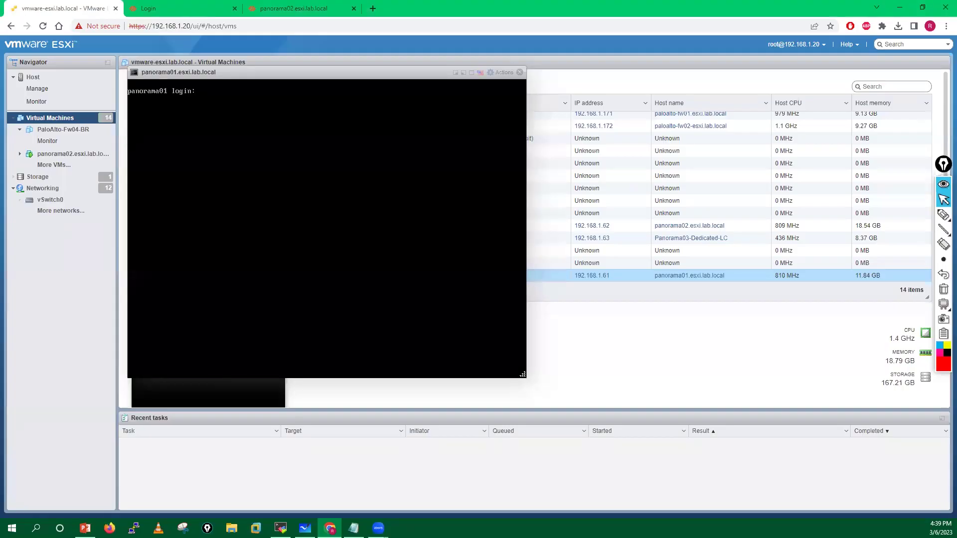
key(Return)
key(Return)
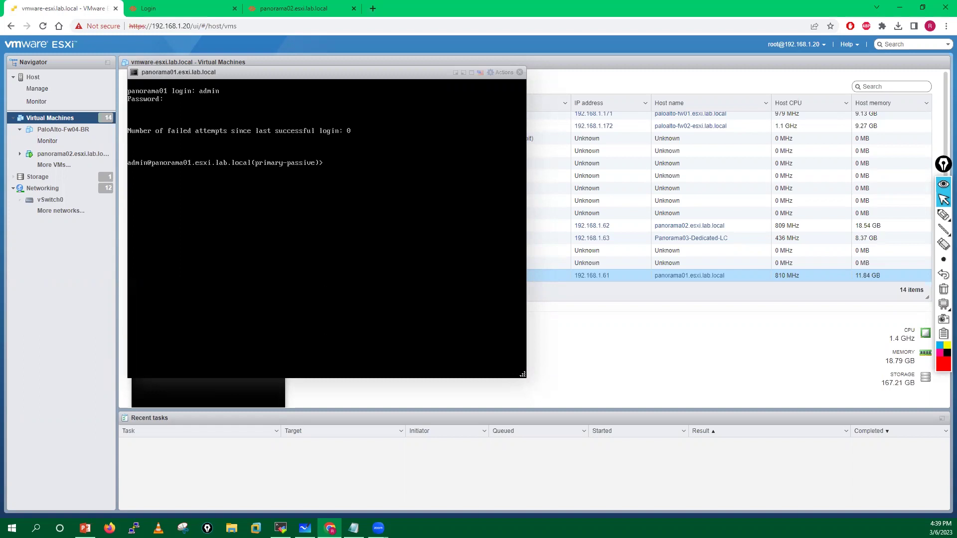
key(Return)
key(Return)
key(Return)
key(Return)
key(Return)
key(Return)
key(Return)
key(Return)
key(Return)
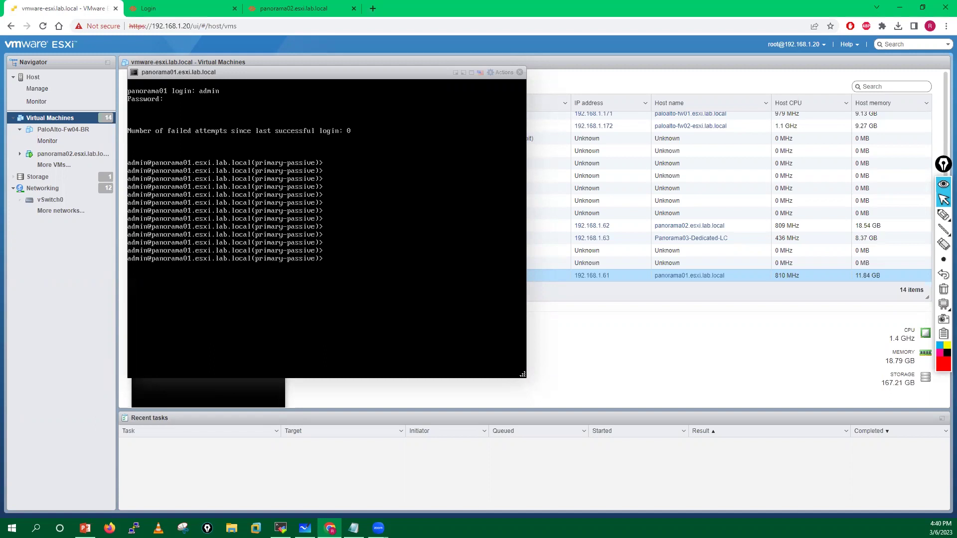
Log in to the 192.168.1.61 web interface as admin with the account password.
click(169, 9)
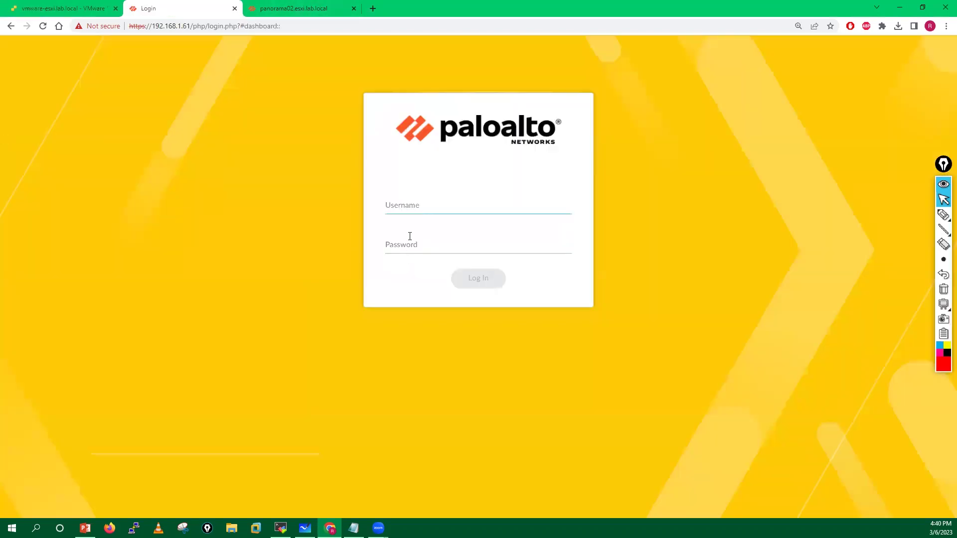
key(Tab)
key(Return)
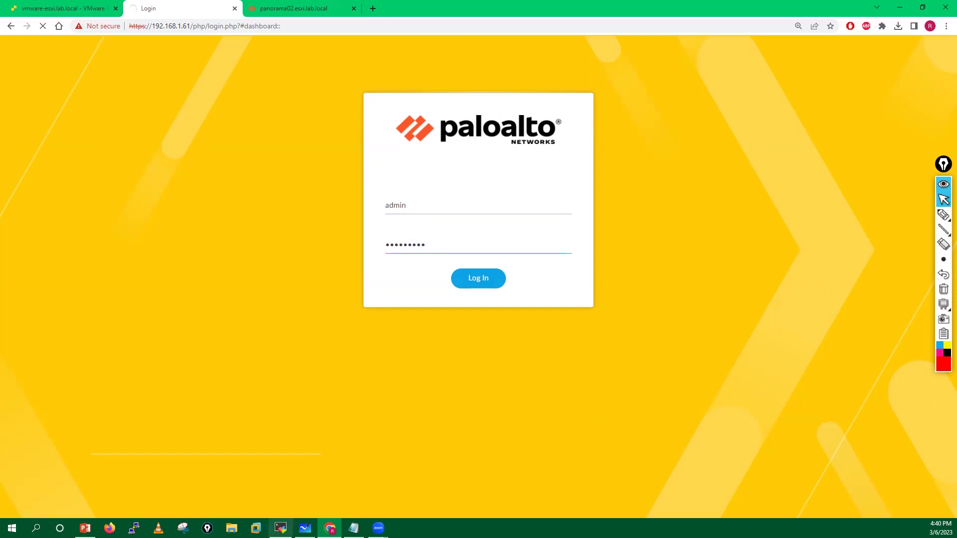
click(281, 528)
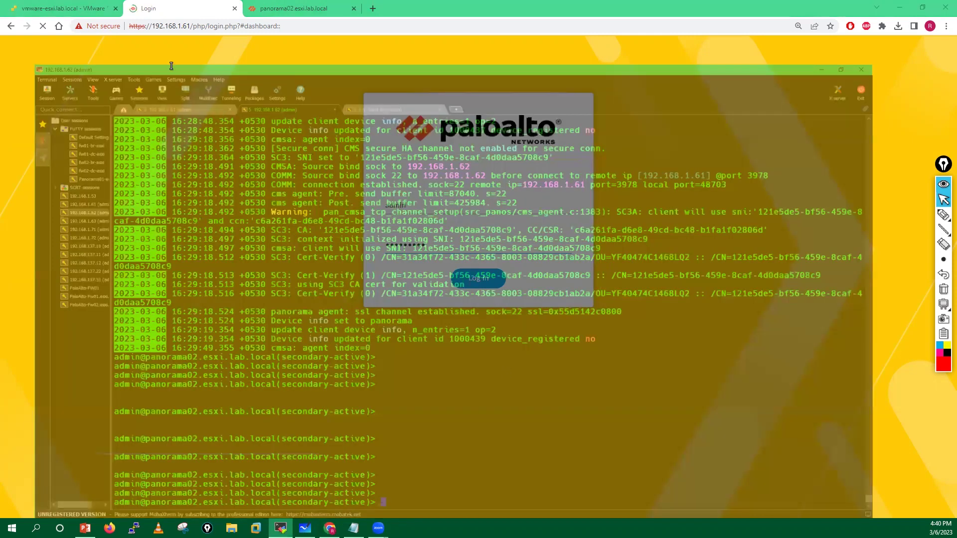
Switch to the 192.168.1.61 SSH tab, clear its stopped output and reconnect.
key(ctrl+shift+Tab)
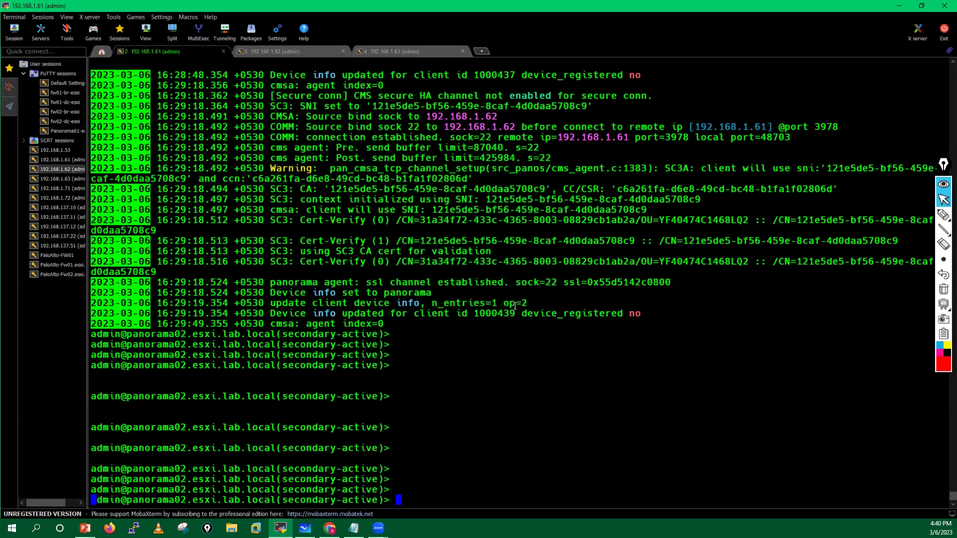
key(ctrl+l)
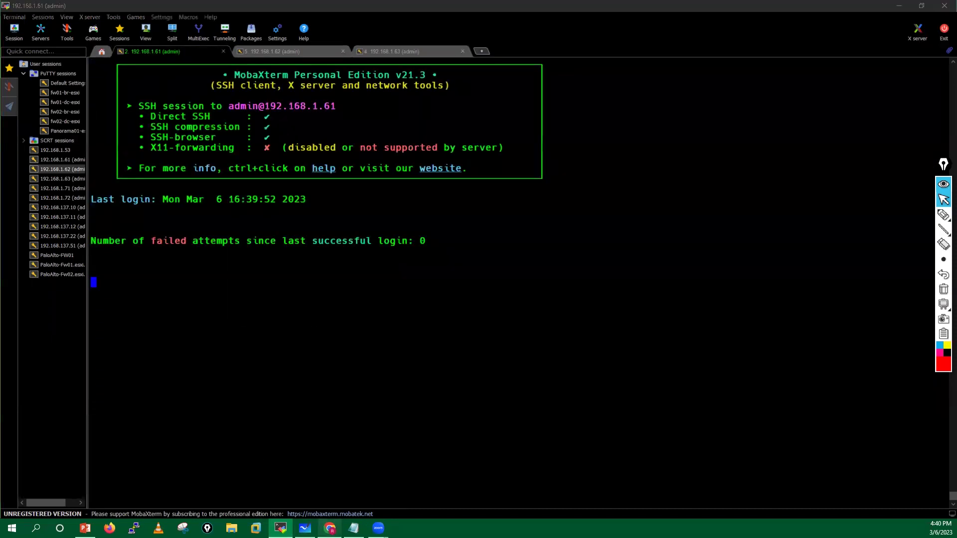
key(alt+Tab)
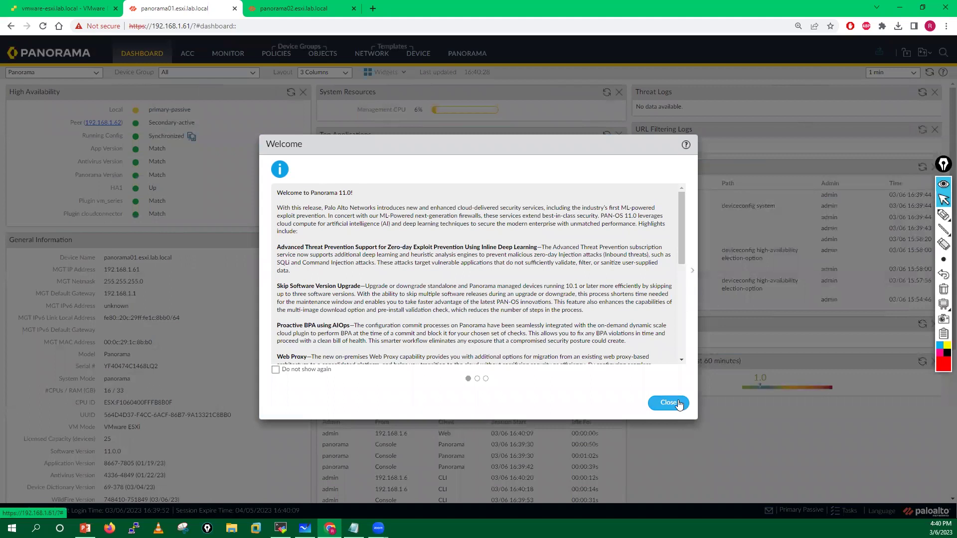
Dismiss the 11.0 welcome and telemetry prompts, then highlight the 11.0.0 software version.
click(679, 403)
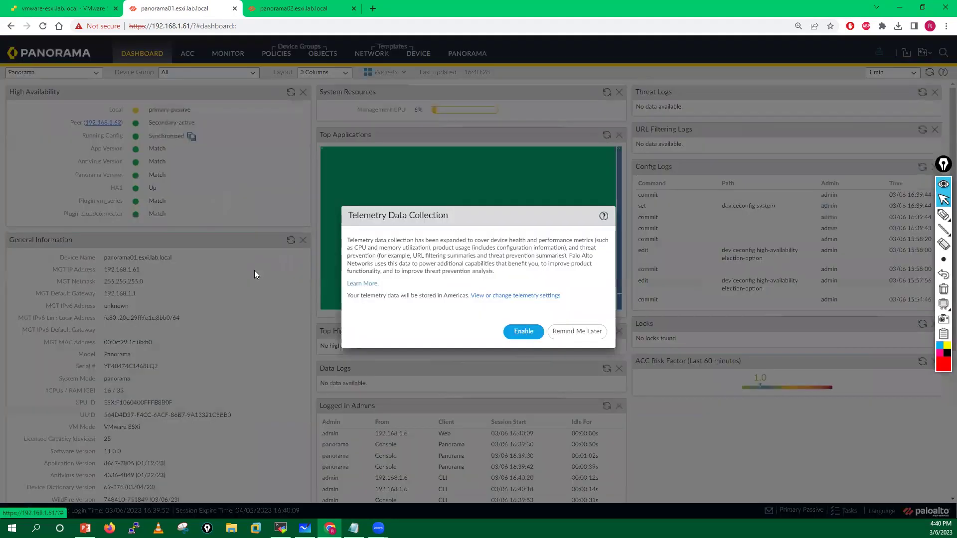
click(577, 334)
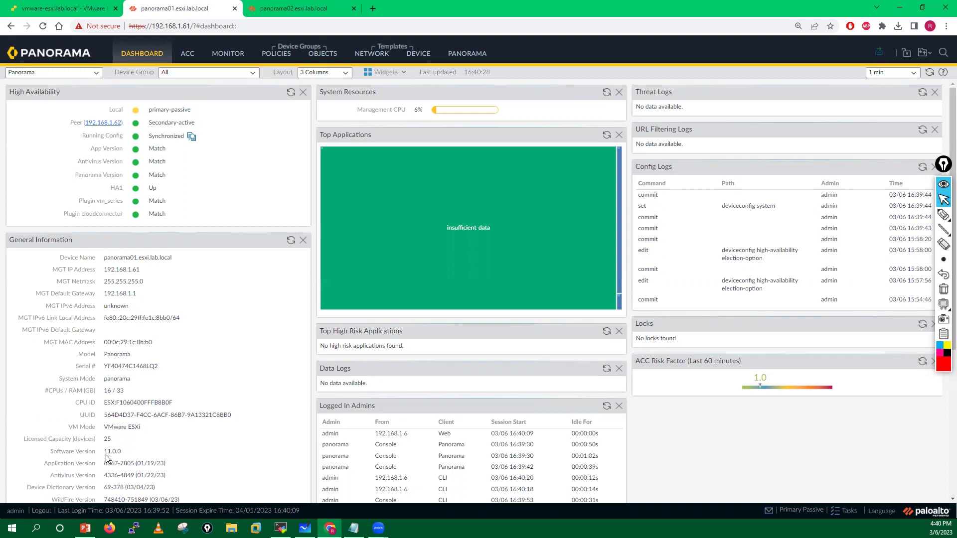
double_click(139, 456)
Review panorama01's High Availability, Setup and Software pages, then return to the SSH session.
click(462, 59)
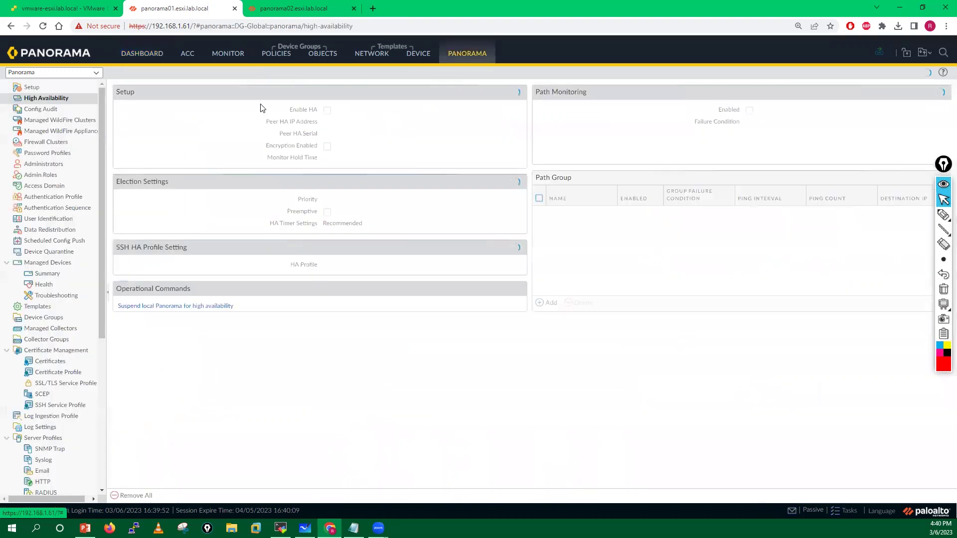
click(41, 89)
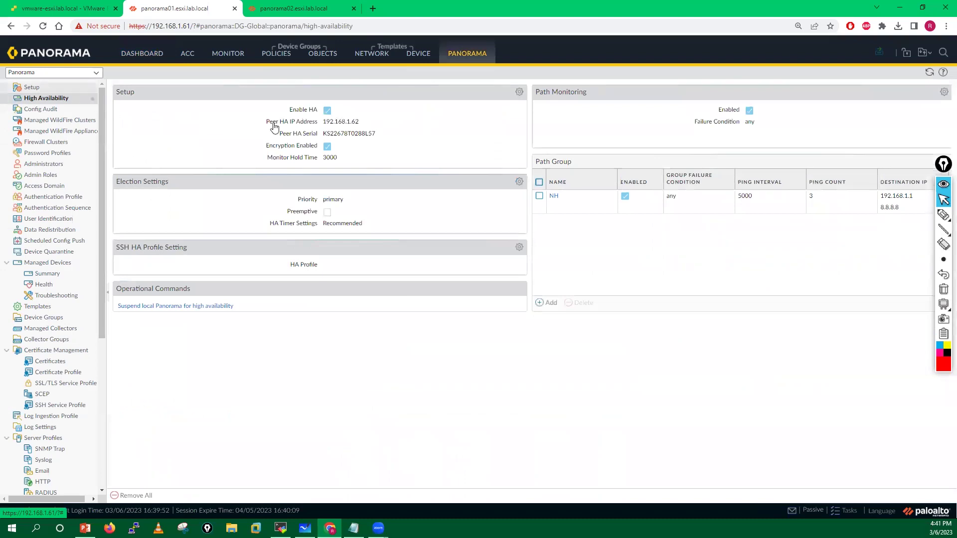
scroll(97, 299, down, 3)
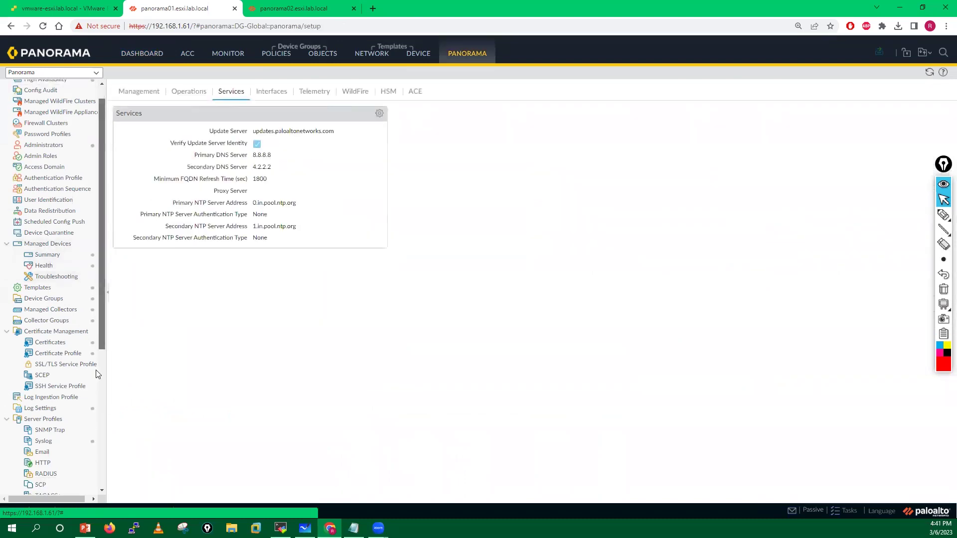
click(38, 440)
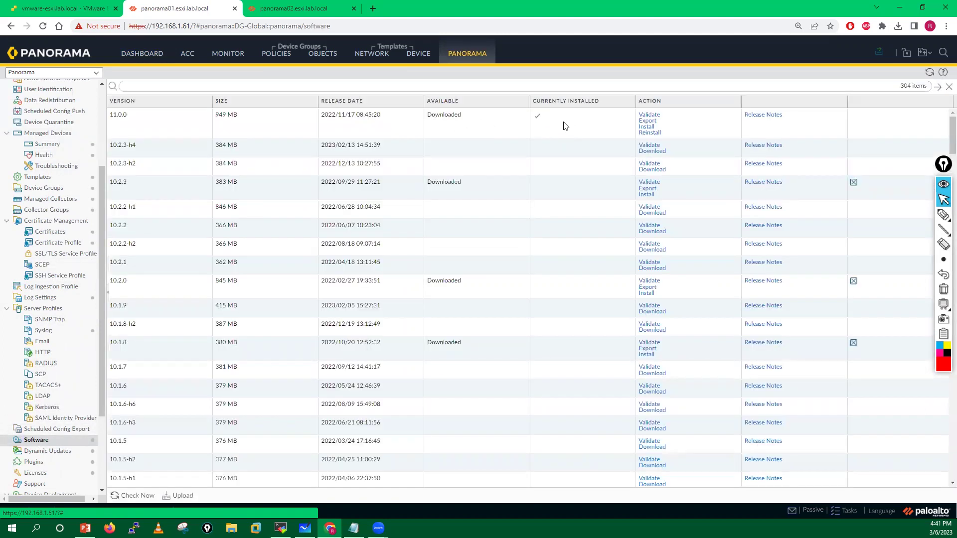
click(142, 53)
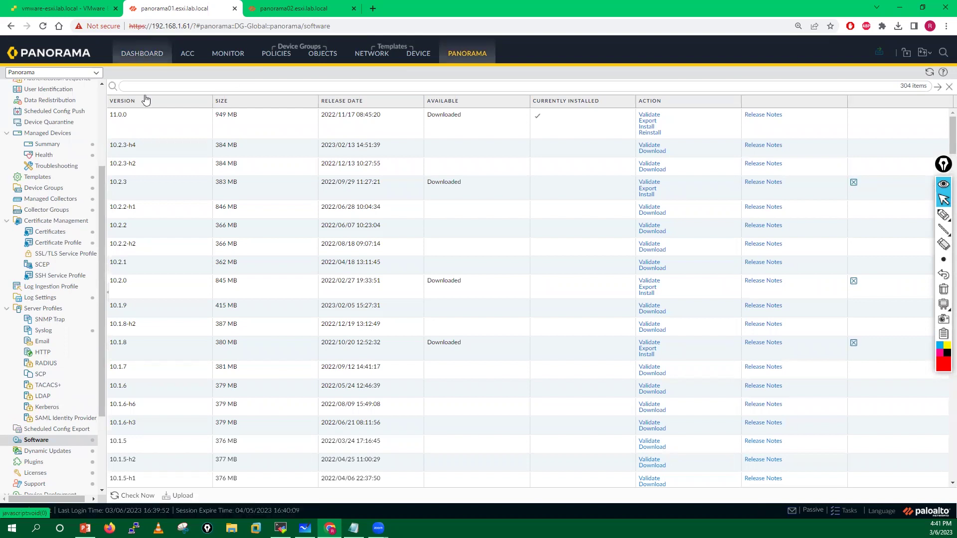
click(280, 528)
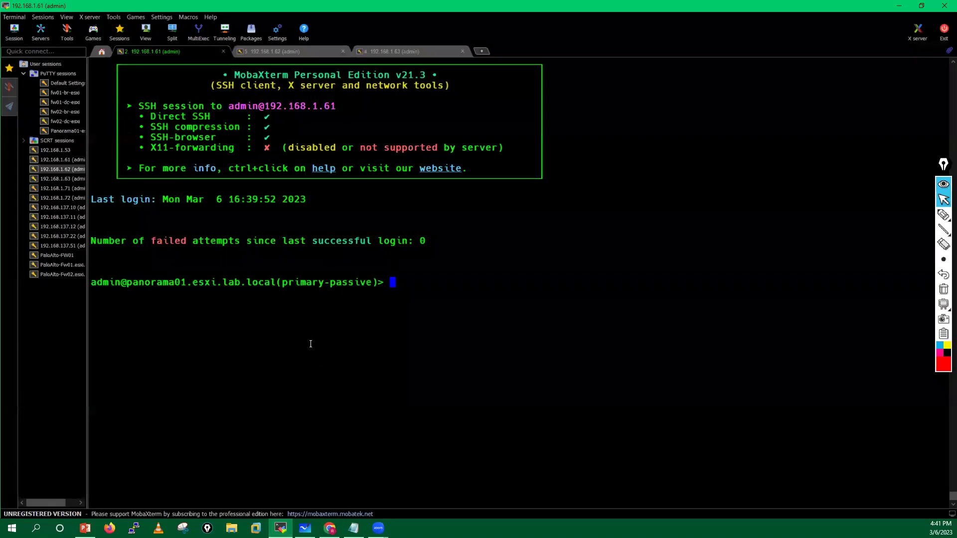
Run 'debug swm history' and mark the install cms-11.0.0 entry.
text(debug swm)
key(question)
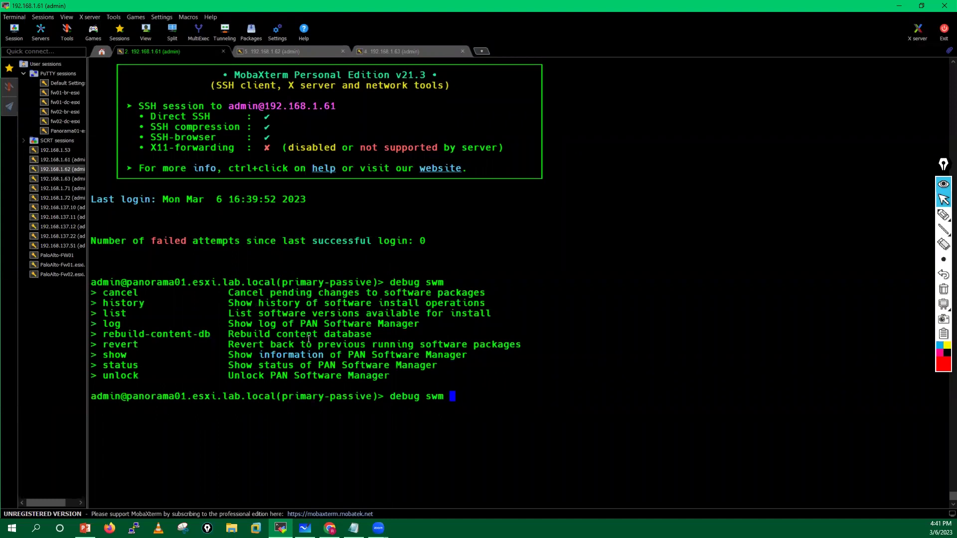
text(hi)
key(Tab)
key(Return)
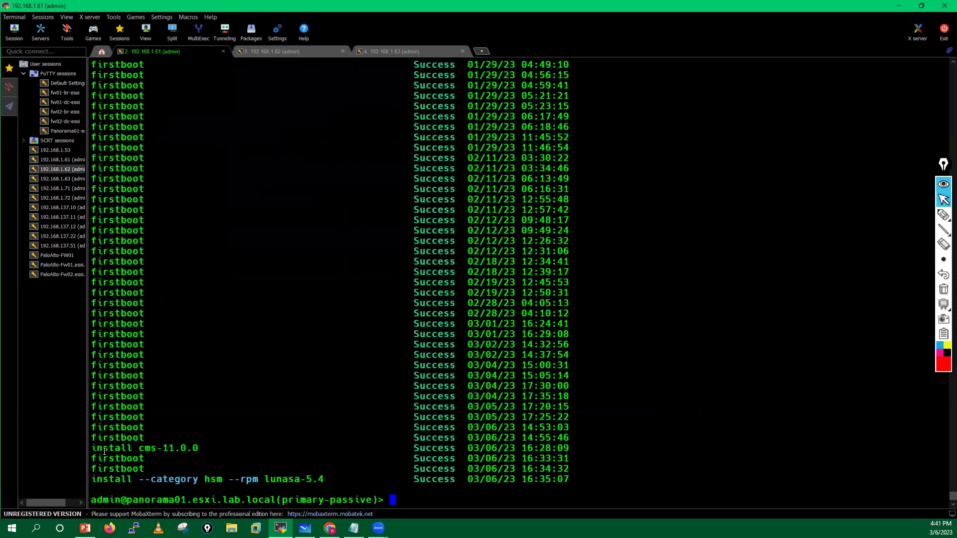
drag(91, 448, 605, 442)
click(625, 431)
Edit the recalled command into 'debug swm log' and run it.
key(Return)
key(Return)
key(Up)
key(BackSpace)
key(BackSpace)
key(BackSpace)
key(BackSpace)
key(BackSpace)
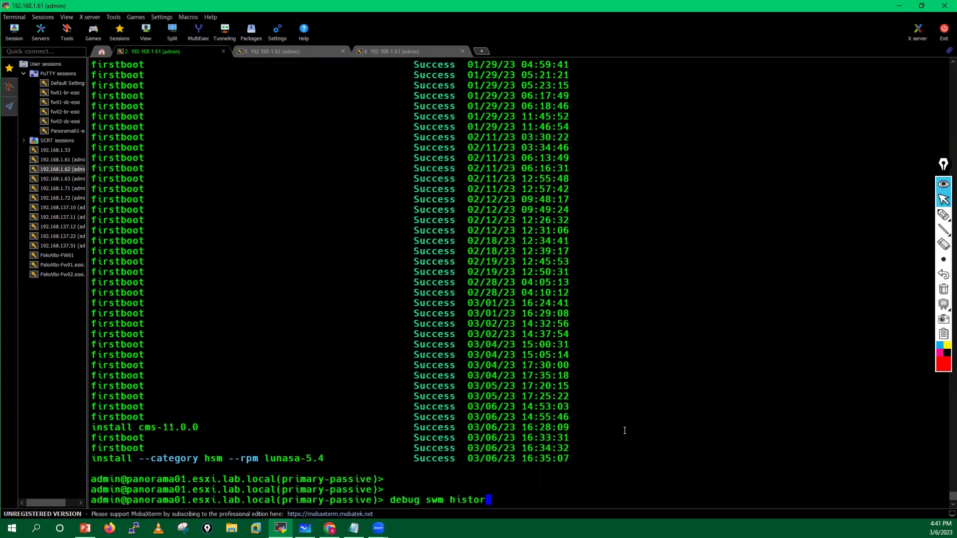
key(BackSpace)
key(BackSpace)
key(question)
text(log)
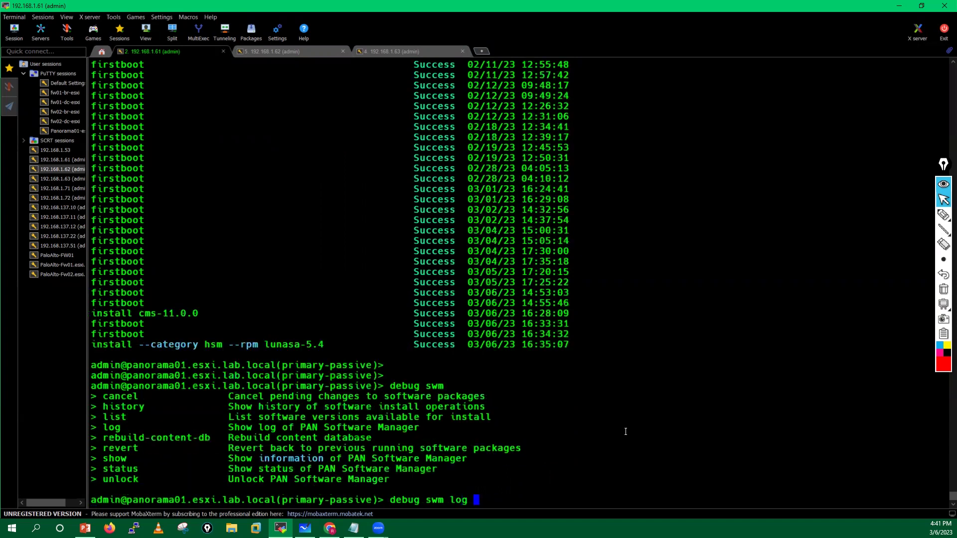
key(question)
key(Return)
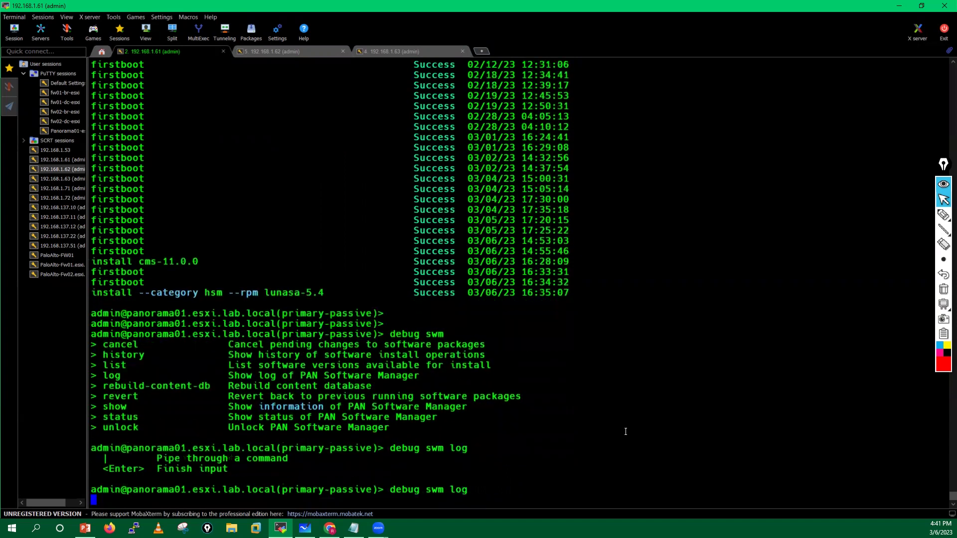
Page through the software install log up to the 03/06 entries.
key(space)
key(space)
key(space)
key(space)
key(space)
key(space)
key(space)
key(space)
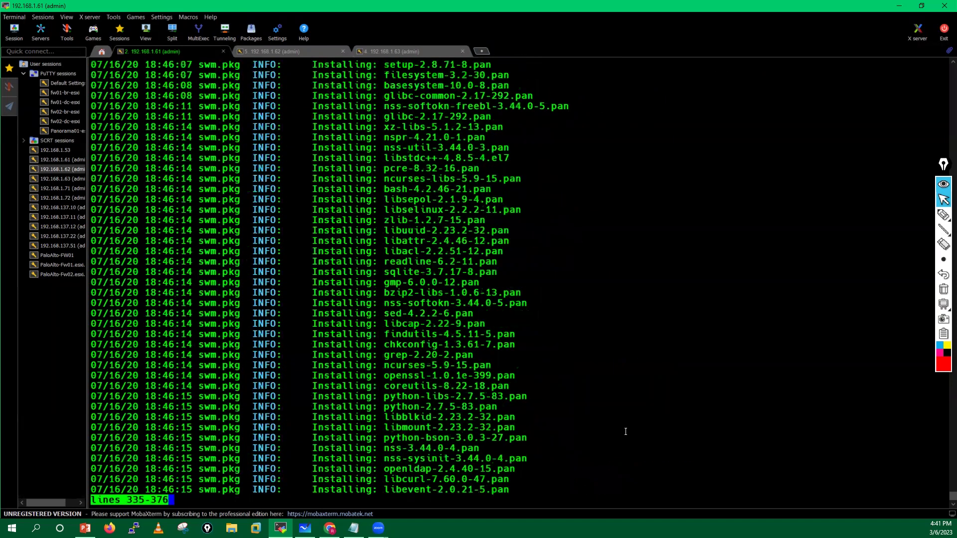
key(space)
key(space)
key(space)
key(space)
key(space)
key(space)
key(space)
key(space)
key(space)
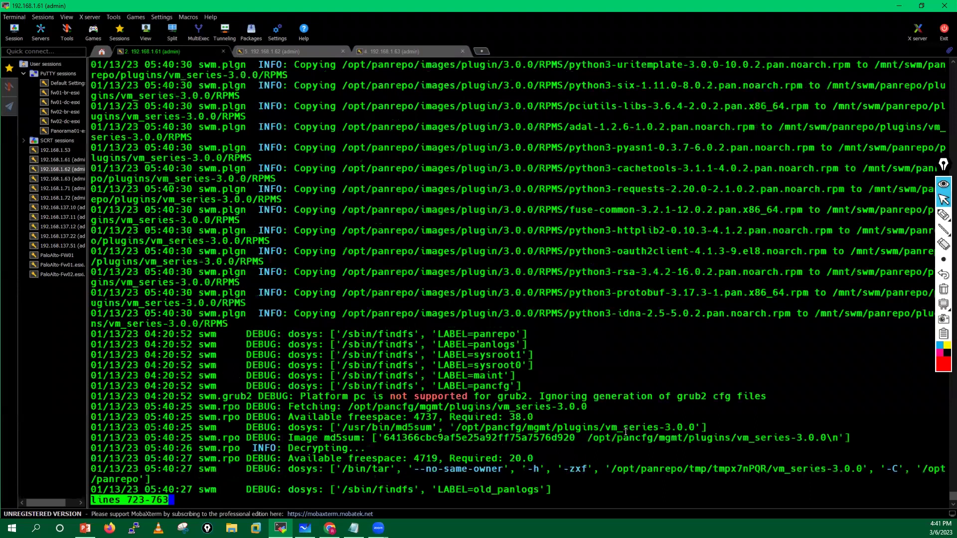
key(G)
key(space)
key(space)
key(space)
key(space)
key(space)
key(space)
key(space)
key(space)
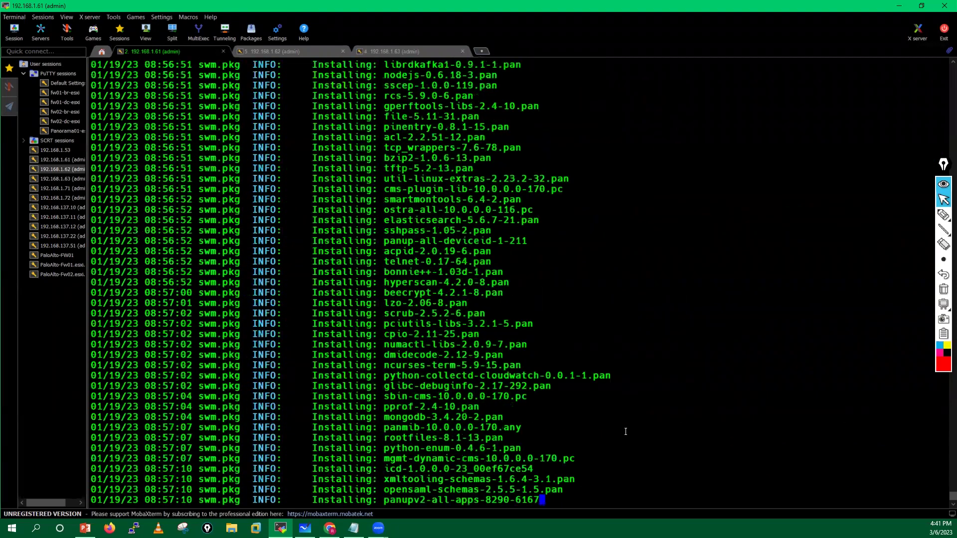
key(space)
key(space)
key(space)
key(space)
key(space)
key(space)
key(space)
key(space)
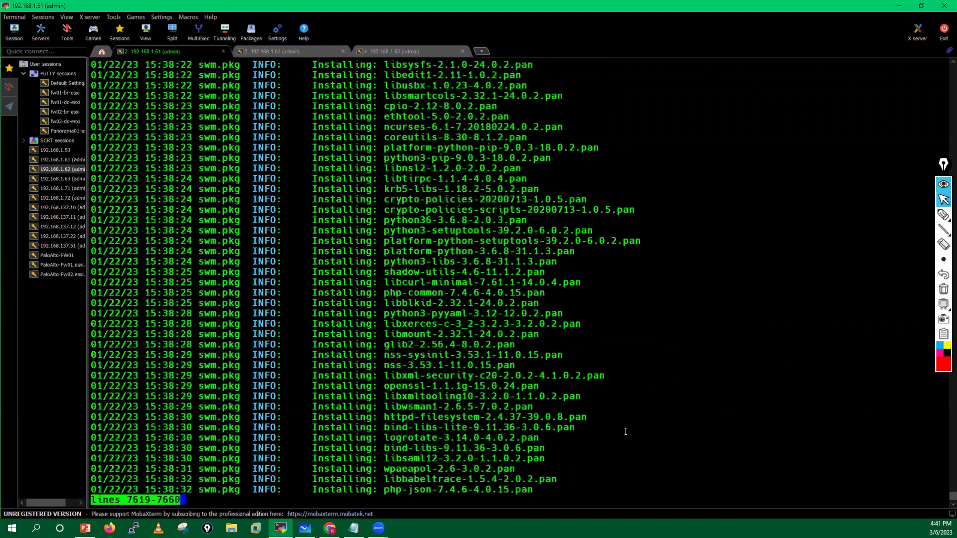
key(space)
key(space)
key(space)
key(space)
key(space)
key(space)
key(space)
key(space)
key(space)
key(space)
key(space)
key(space)
key(space)
key(space)
key(space)
key(space)
key(space)
key(space)
key(space)
key(space)
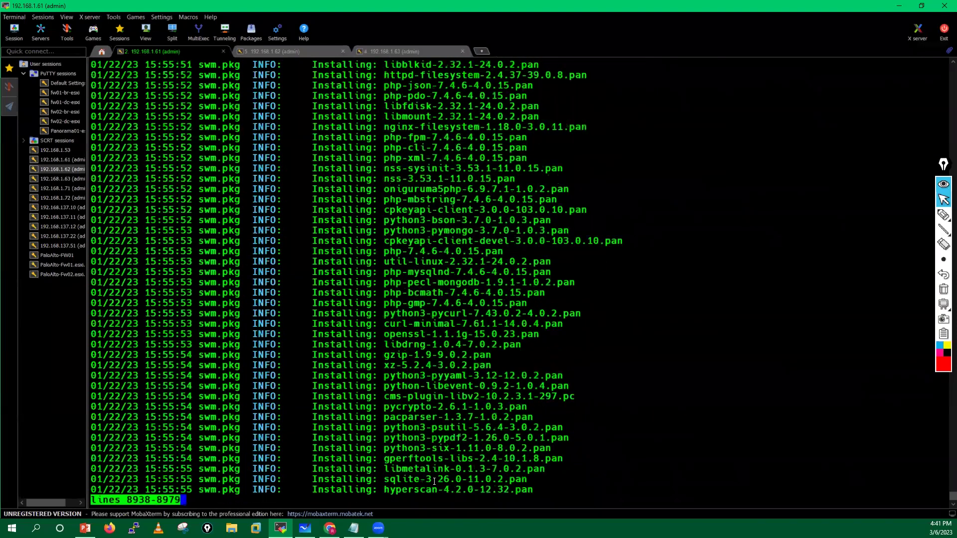
key(space)
key(space)
key(space)
key(space)
key(space)
key(space)
key(space)
key(space)
key(space)
key(space)
key(space)
key(space)
key(space)
key(space)
key(space)
key(space)
key(space)
key(space)
key(space)
key(space)
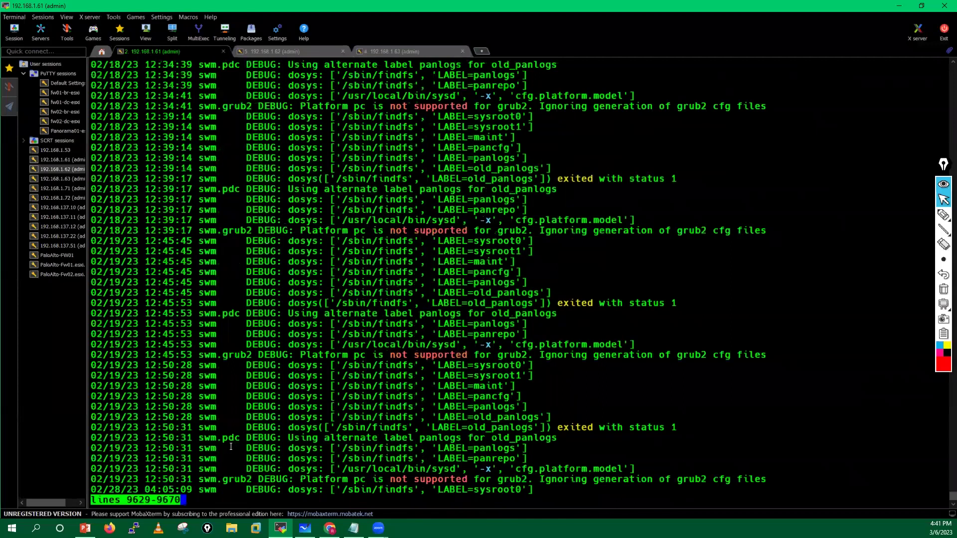
key(space)
key(space)
key(space)
key(space)
key(space)
key(space)
key(space)
key(space)
key(space)
key(space)
key(space)
key(space)
key(space)
key(space)
key(space)
key(space)
key(space)
key(space)
key(space)
key(space)
key(space)
key(space)
key(space)
key(space)
key(space)
key(space)
key(space)
key(space)
key(space)
key(space)
key(space)
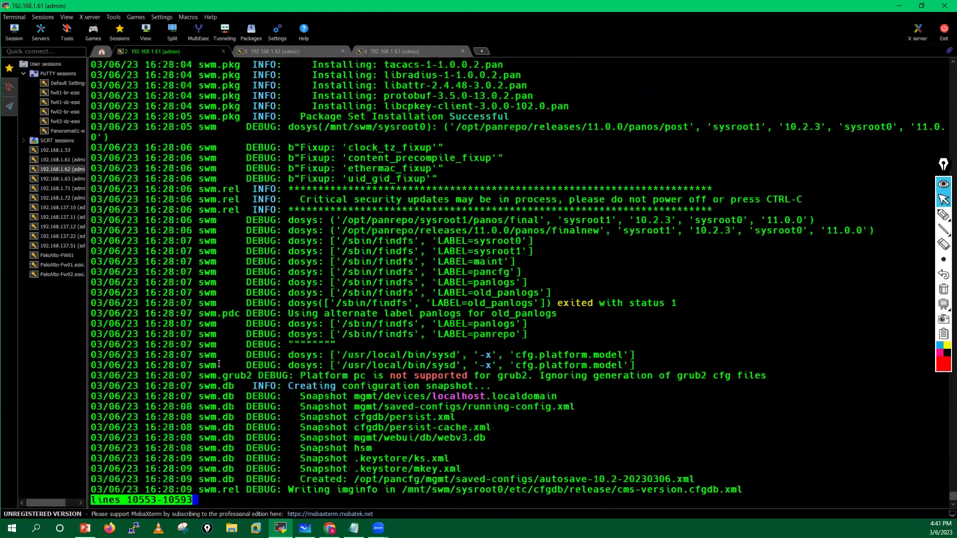
Reopen the log, search for 03/06/23, and page through the snapshot and mount lines.
key(Up)
key(Return)
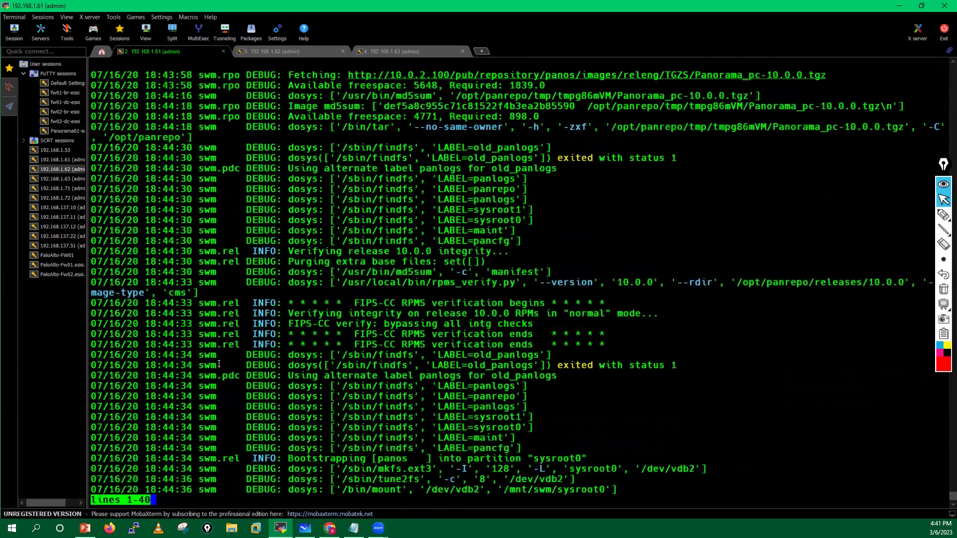
key(slash)
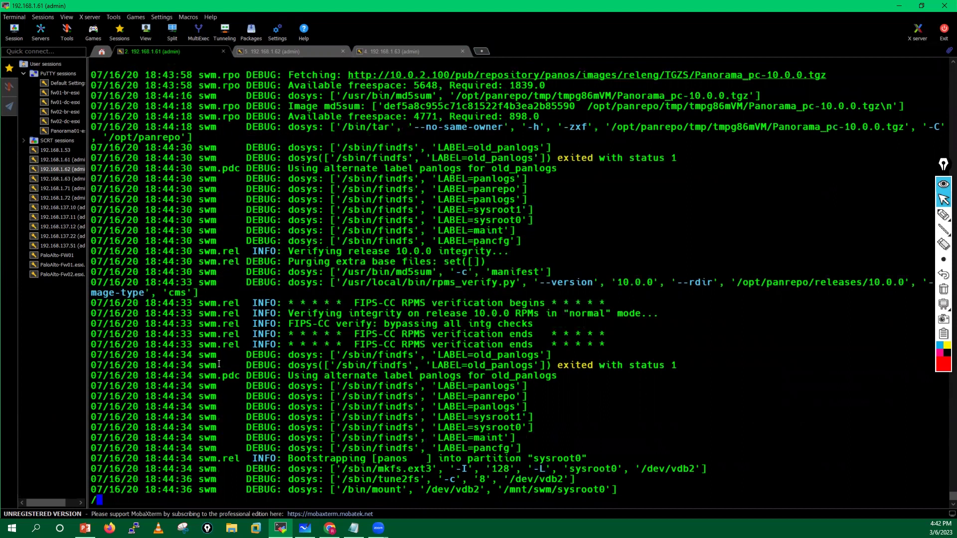
text(03/06/23)
key(Return)
key(space)
key(space)
key(space)
key(space)
key(space)
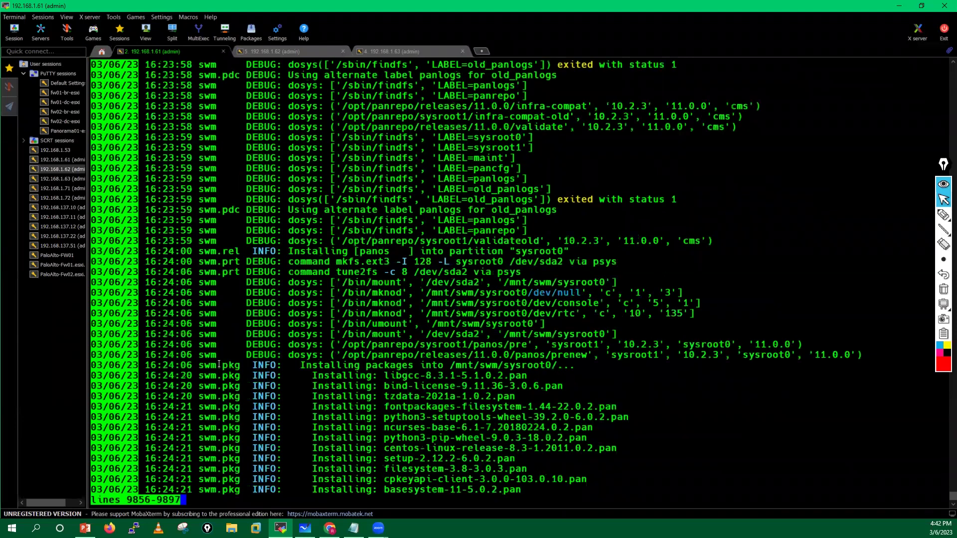
key(space)
key(space)
key(space)
key(space)
key(space)
key(space)
key(space)
key(space)
key(space)
key(space)
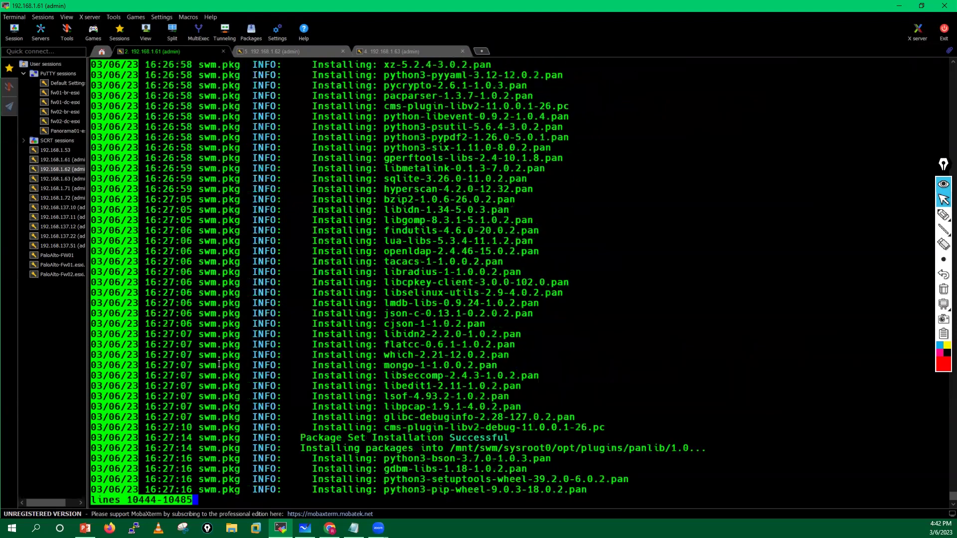
key(space)
key(space)
key(space)
key(space)
key(space)
key(space)
key(q)
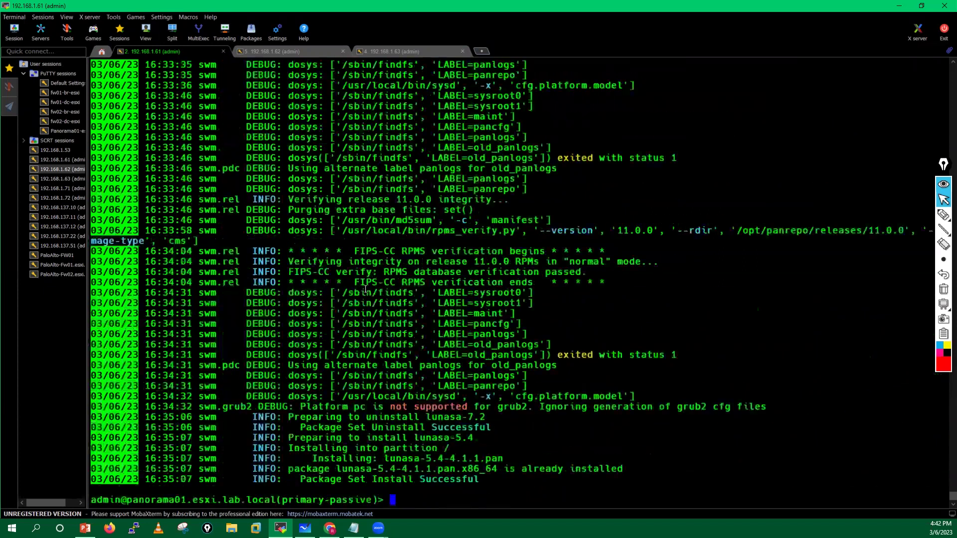
key(Return)
key(Return)
key(Return)
key(Return)
key(Return)
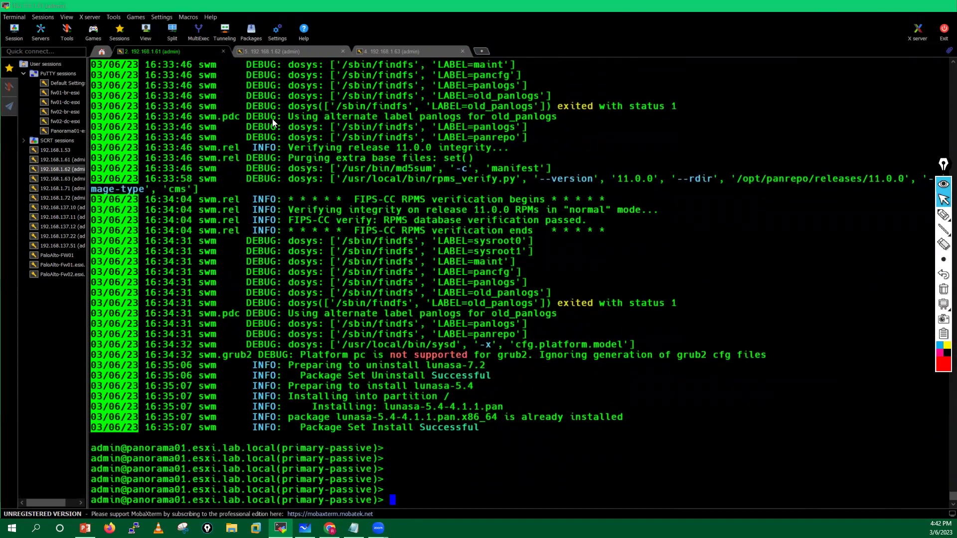
key(alt+Tab)
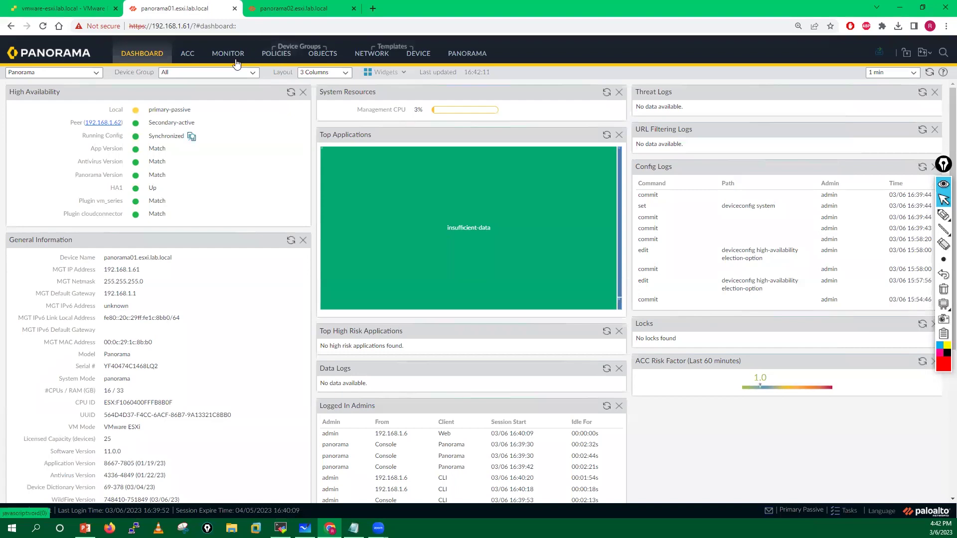
key(alt+Tab)
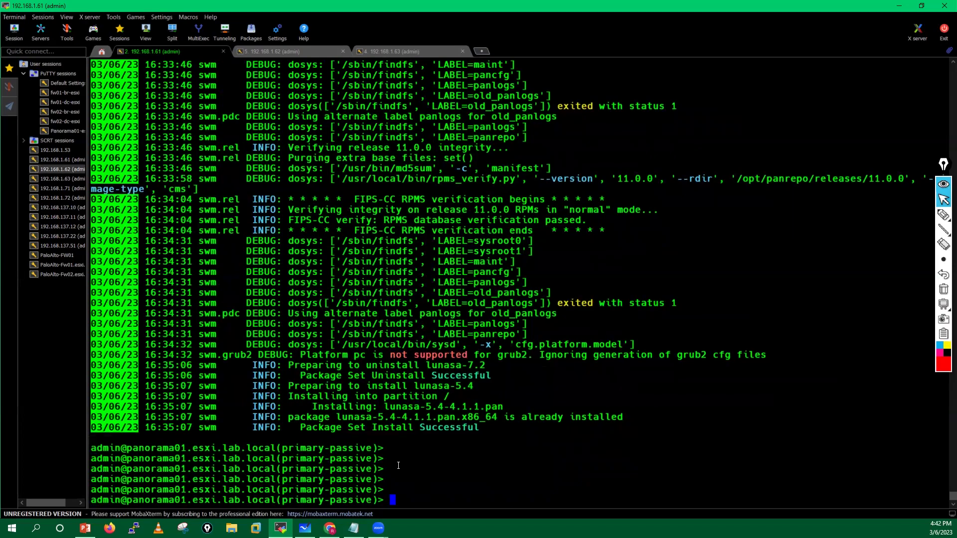
Run 'request high-availability state functional' on panorama01, checking options with ?
text(request high-availability)
key(question)
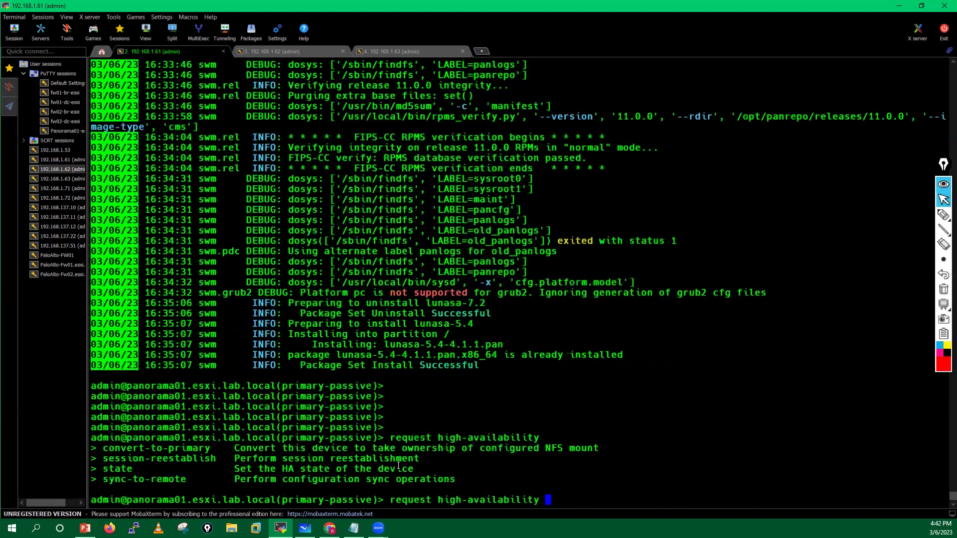
text(state)
key(question)
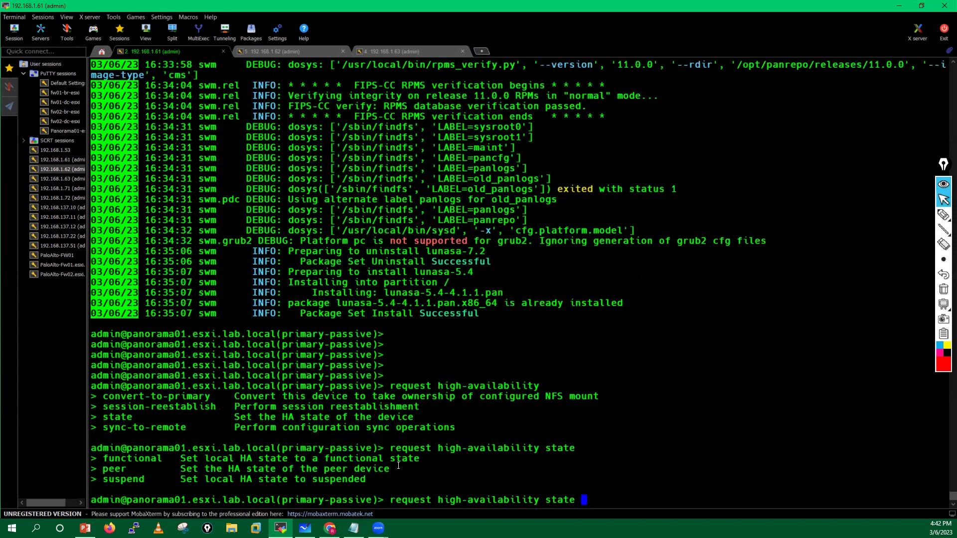
text(s)
key(BackSpace)
key(question)
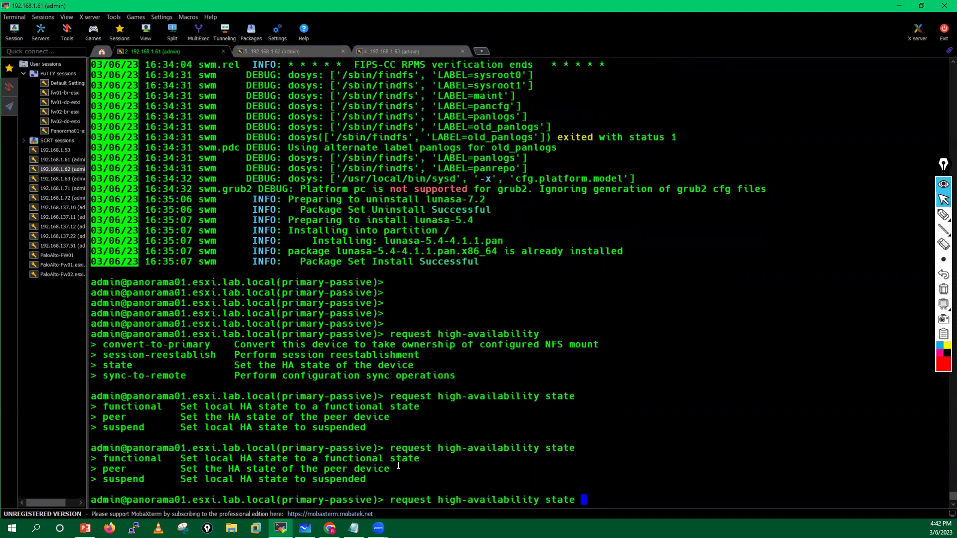
text(functional)
key(Return)
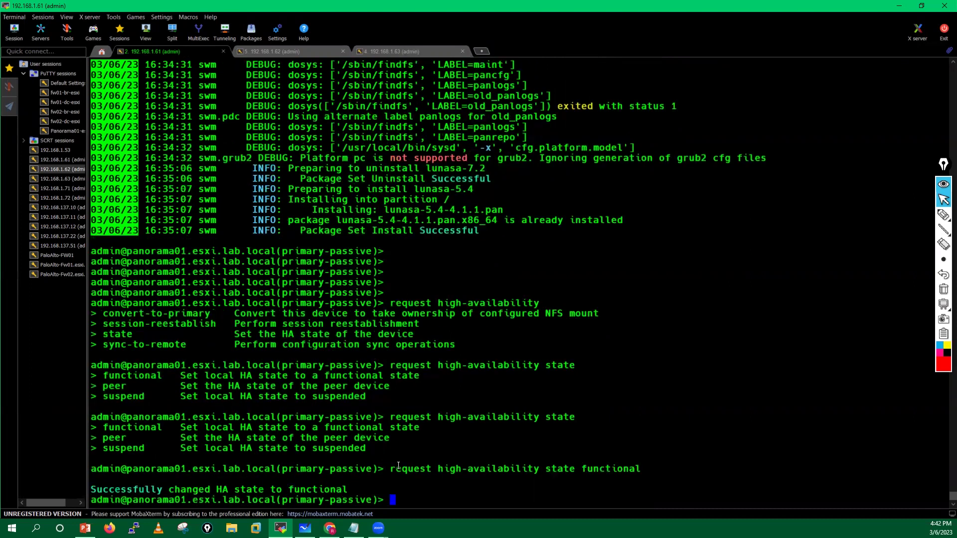
key(Return)
key(Return)
key(Return)
key(Return)
key(Return)
key(Return)
key(Return)
key(Return)
key(Return)
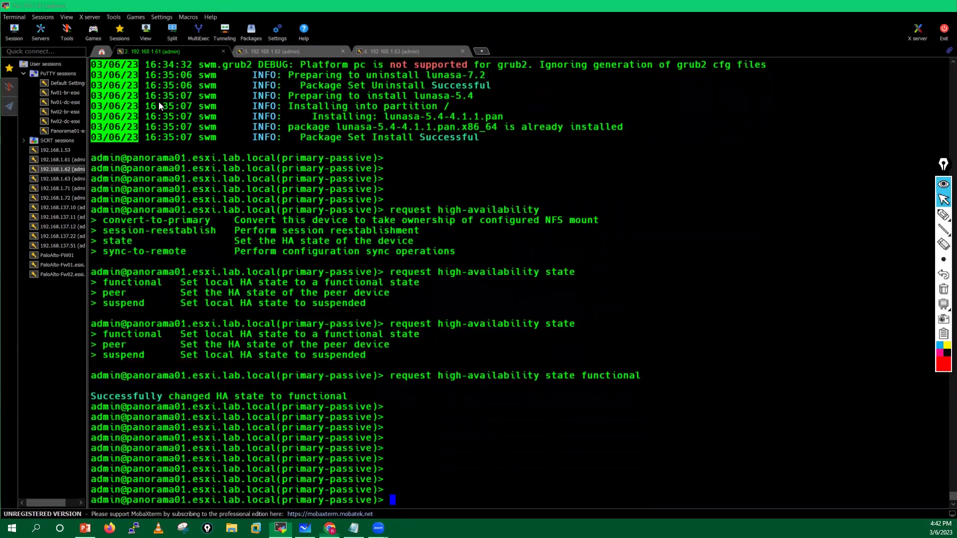
key(alt+Tab)
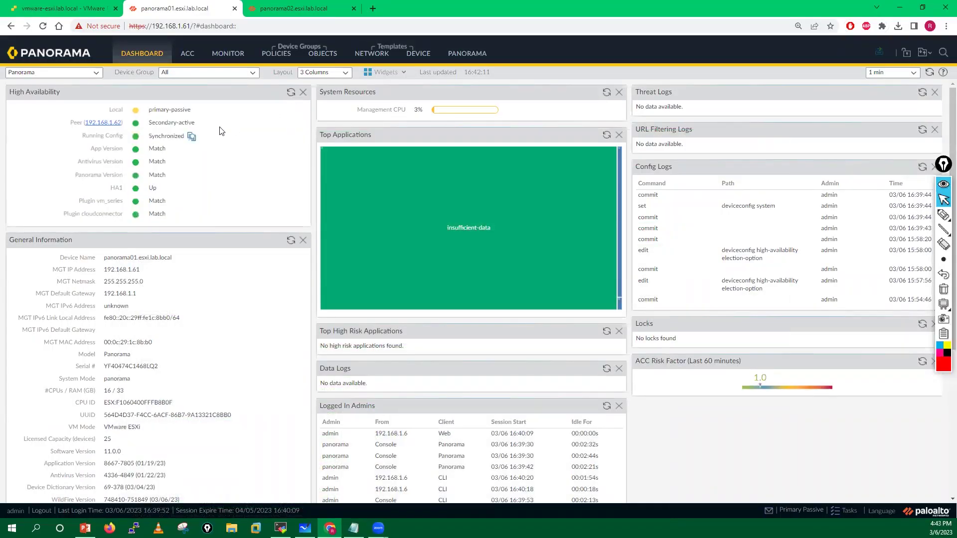
Enable Preemptive in panorama01's High Availability Election Settings and bring up Commit to Panorama.
click(461, 55)
drag(102, 188, 70, 104)
click(69, 100)
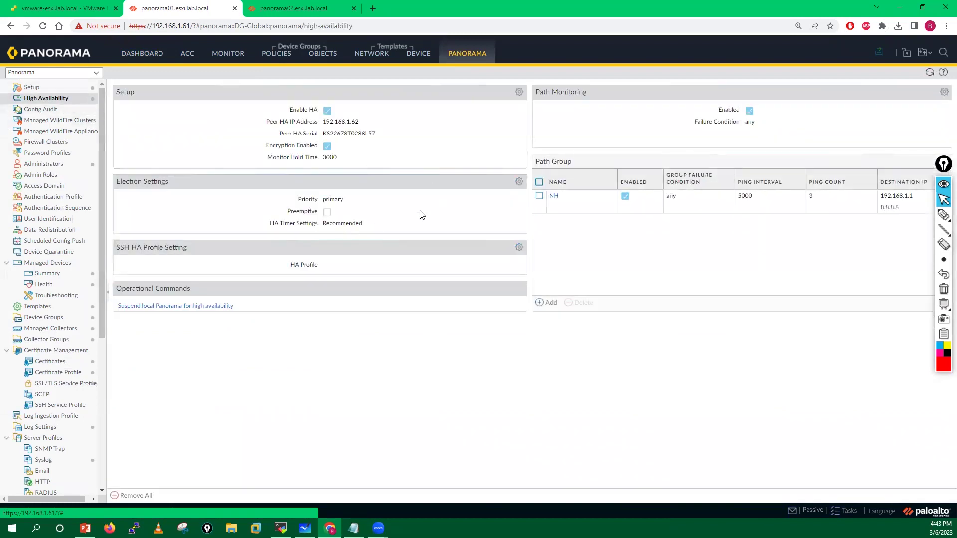
click(519, 182)
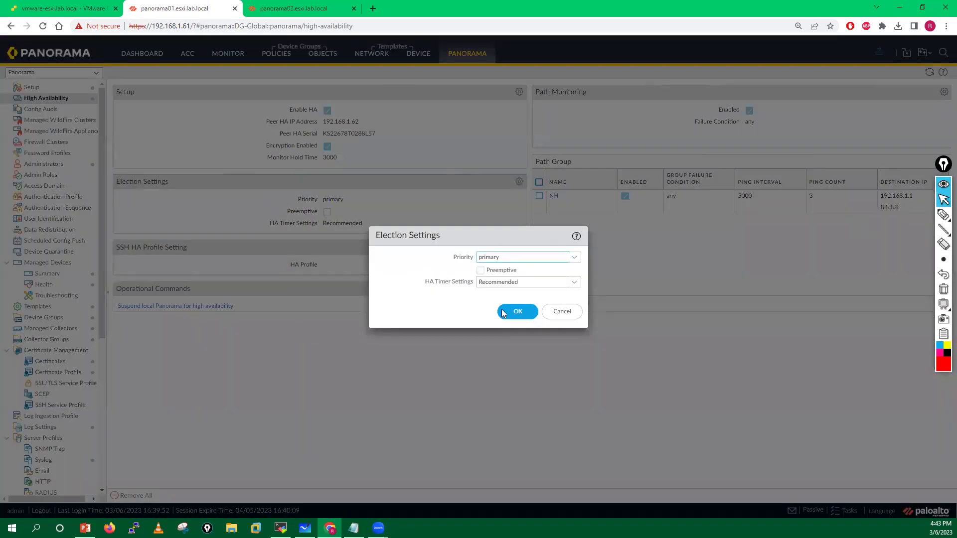
click(503, 313)
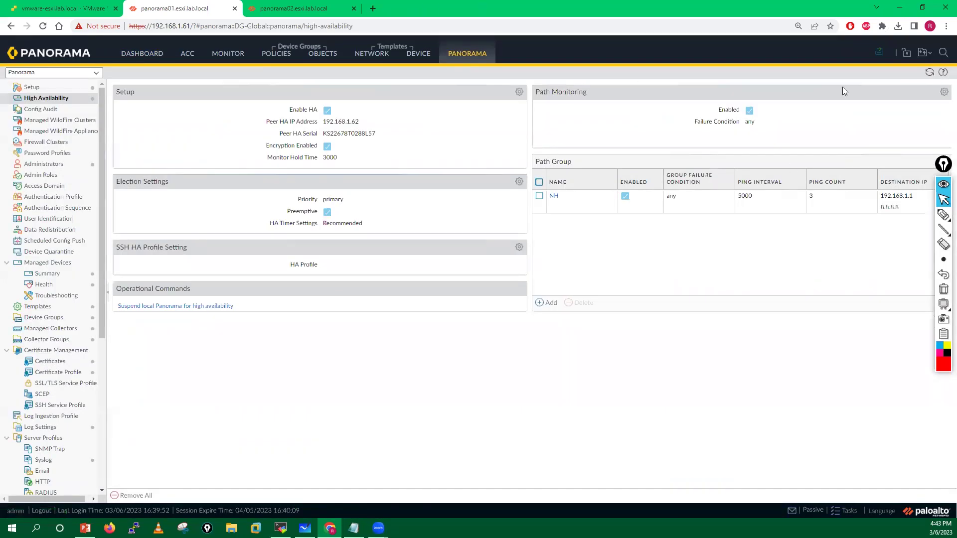
click(860, 53)
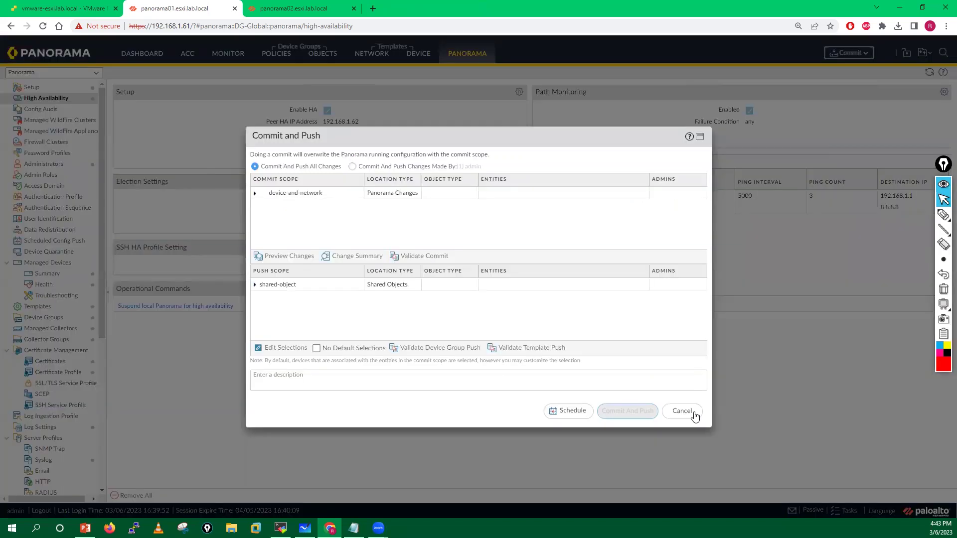
click(692, 413)
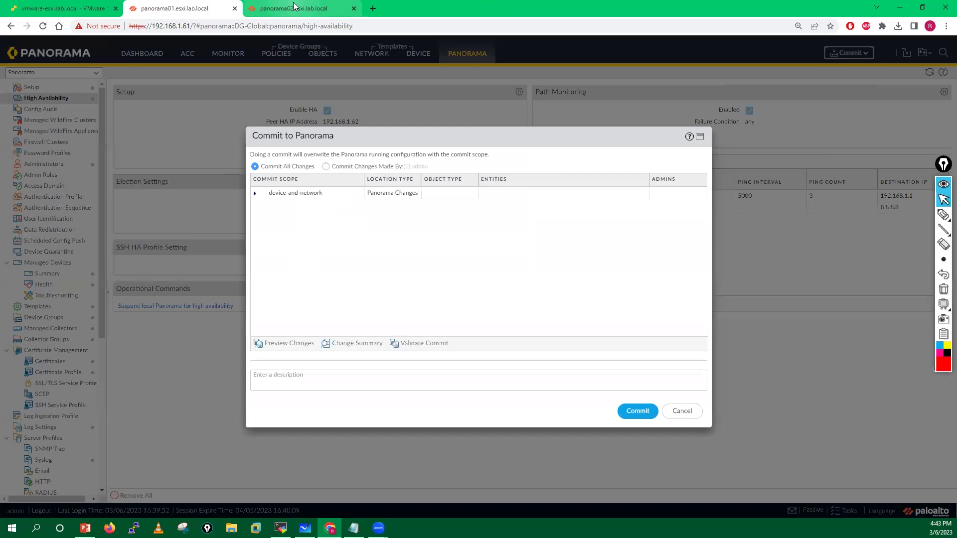
Commit panorama01's preemption change to Panorama.
click(301, 14)
click(159, 8)
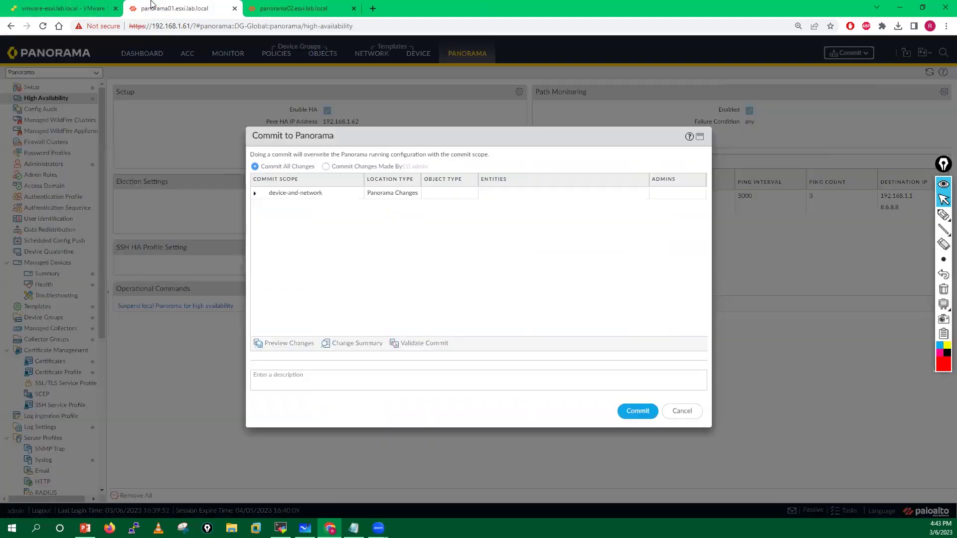
click(638, 412)
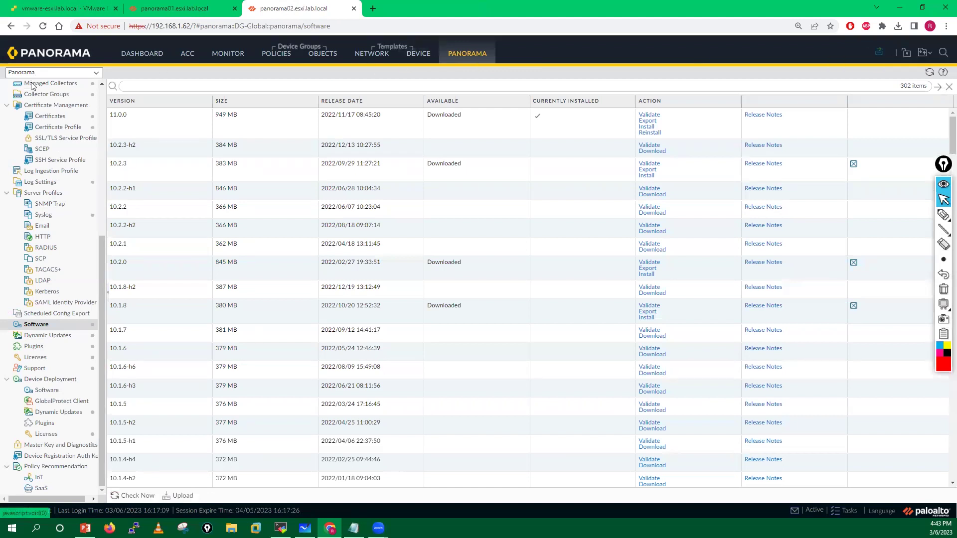
Enable Preemptive in panorama02's HA Election Settings and start its commit.
scroll(101, 167, up, 5)
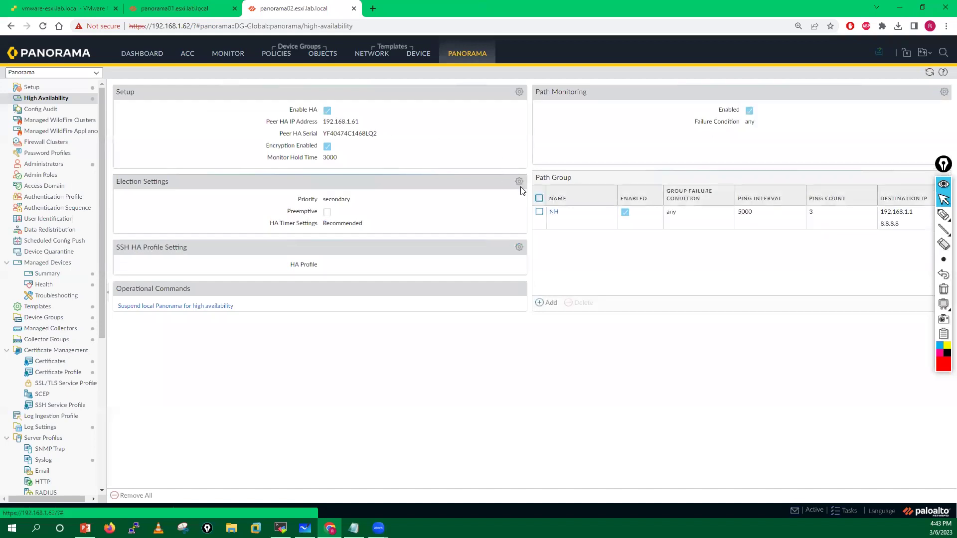
click(519, 182)
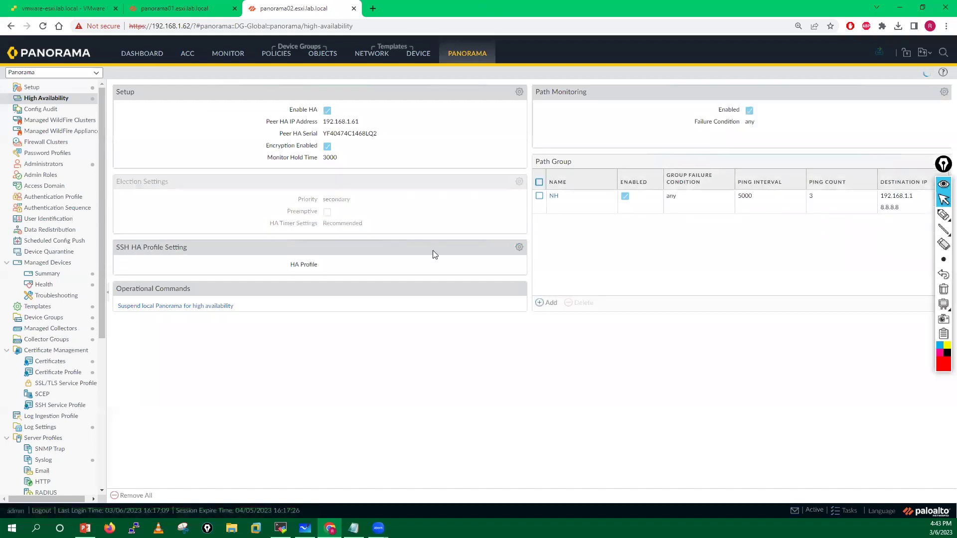
click(481, 270)
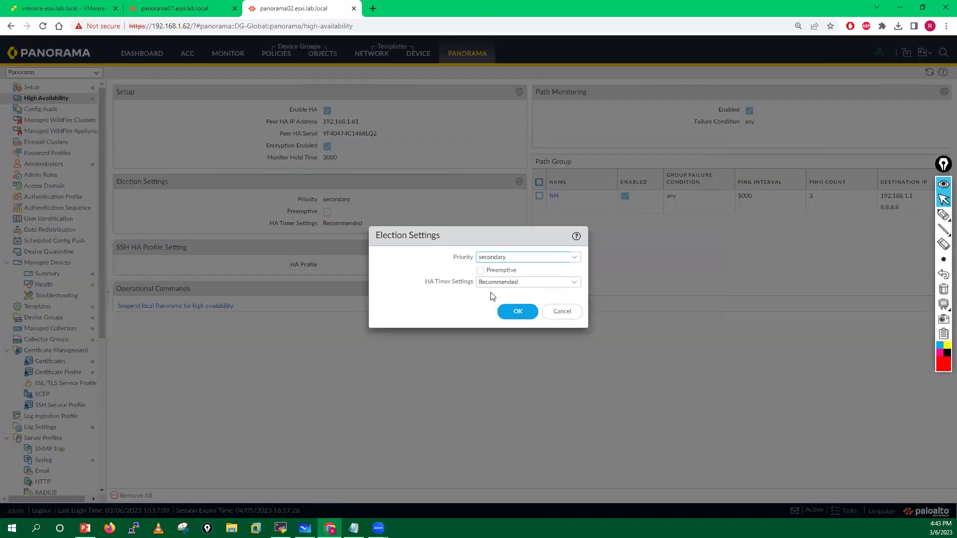
click(517, 311)
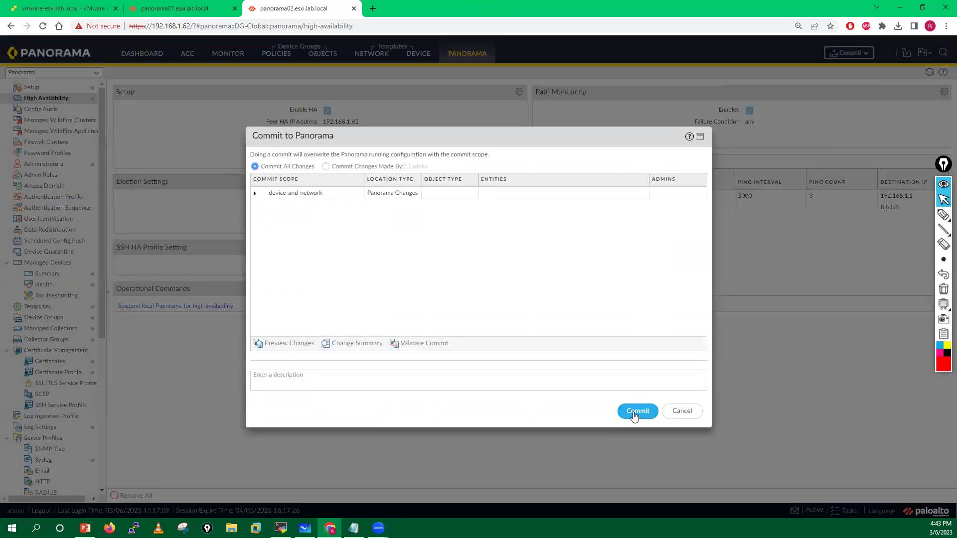
click(637, 411)
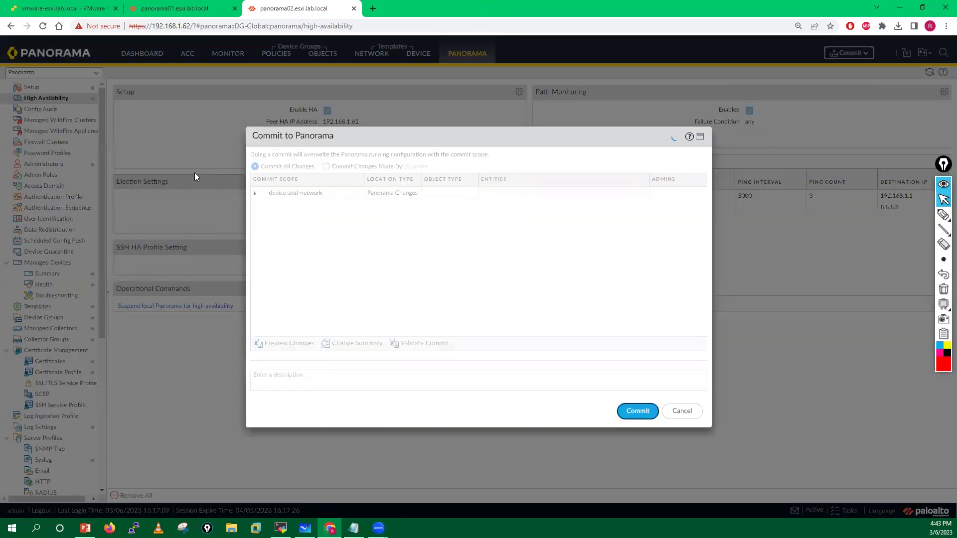
Check panorama01's commit progress on its dashboard, then return to panorama02.
click(150, 8)
click(150, 59)
click(294, 8)
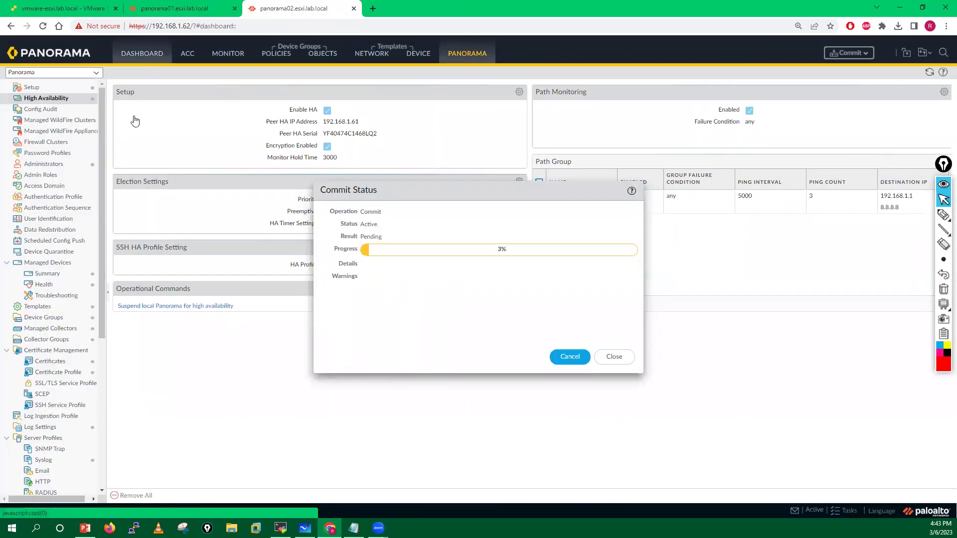
Check commit progress on both peers and close panorama01's finished Commit Status window.
click(144, 54)
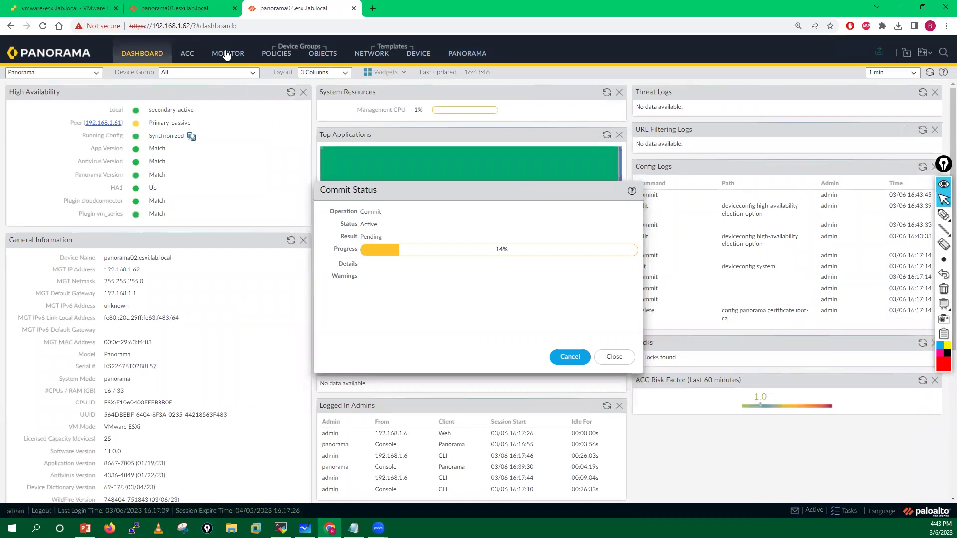
click(174, 8)
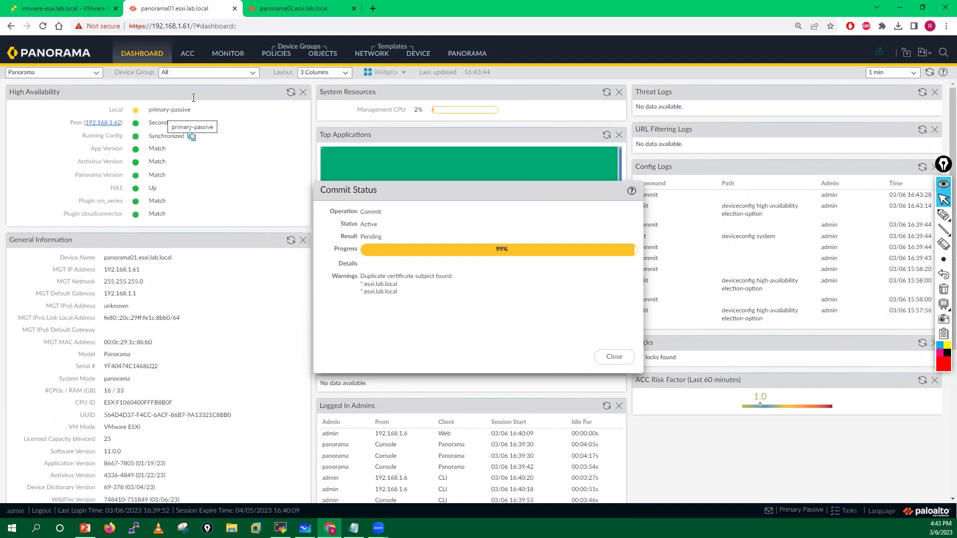
click(299, 8)
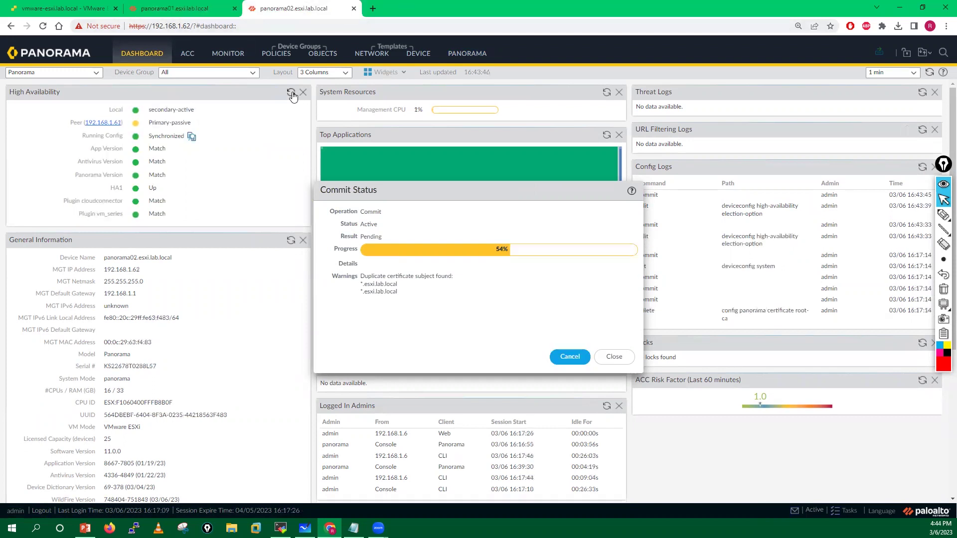
click(174, 7)
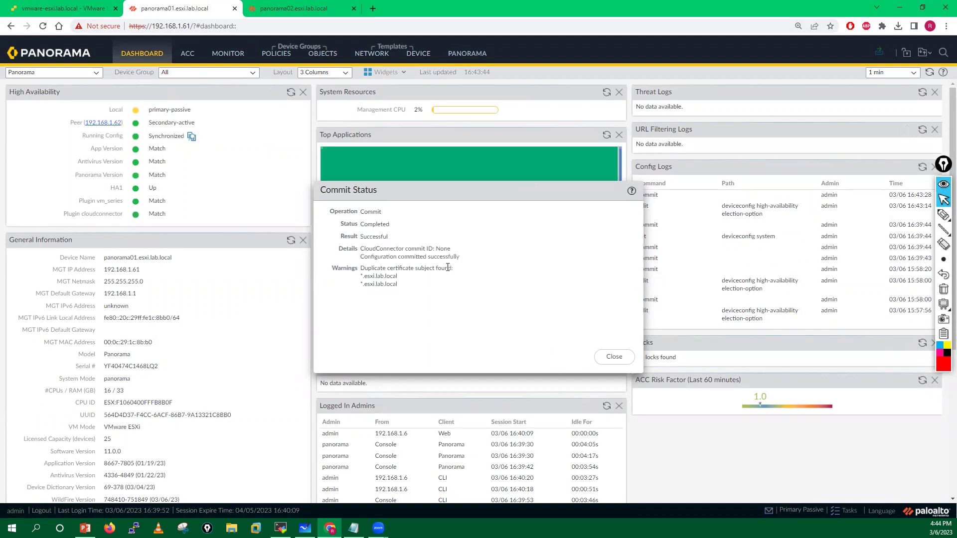
click(614, 357)
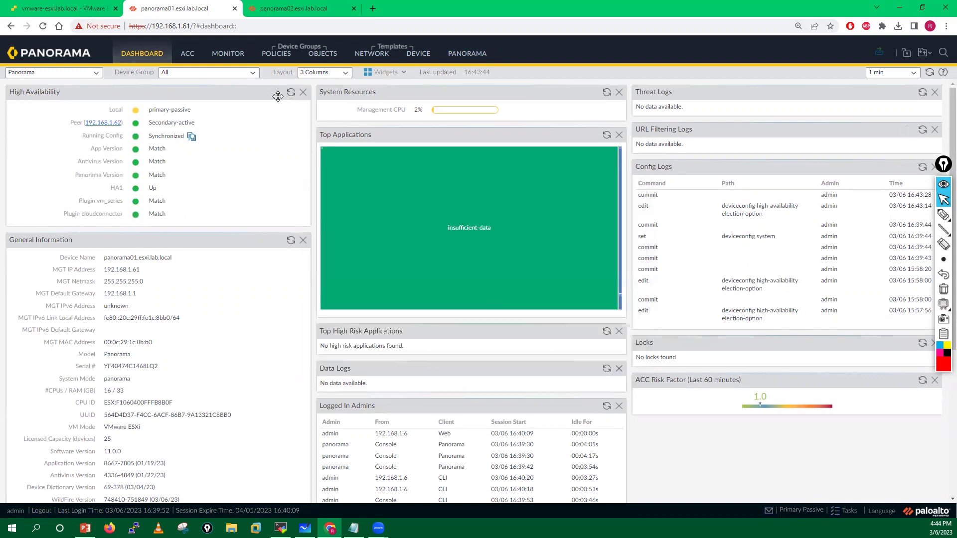
Refresh the High Availability widget on both peers and dismiss panorama02's finished commit status.
click(290, 93)
click(291, 93)
click(290, 93)
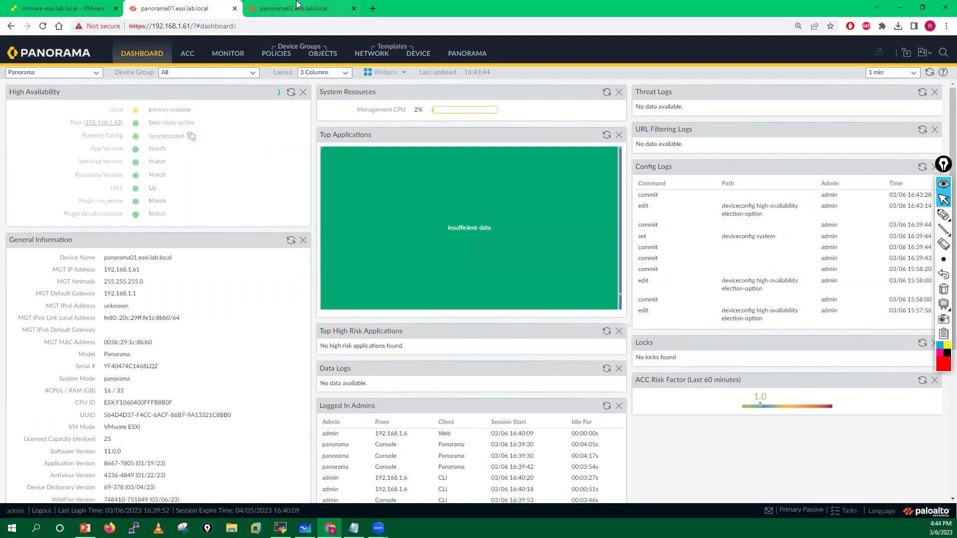
key(ctrl+Tab)
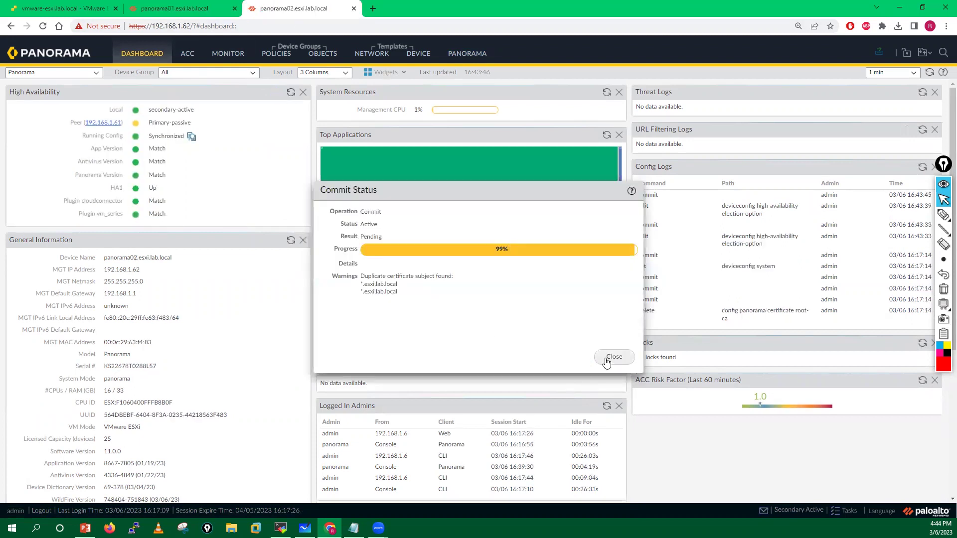
click(291, 94)
click(291, 94)
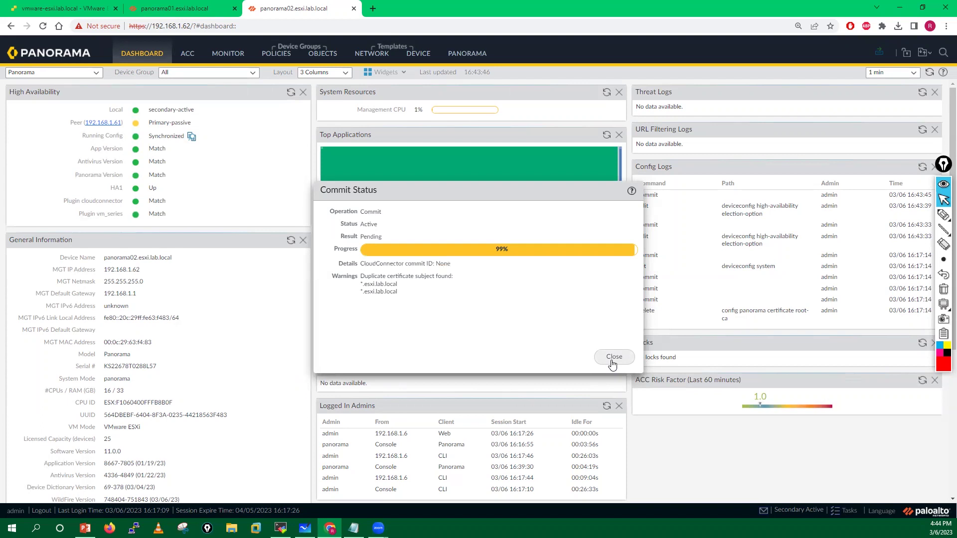
click(612, 359)
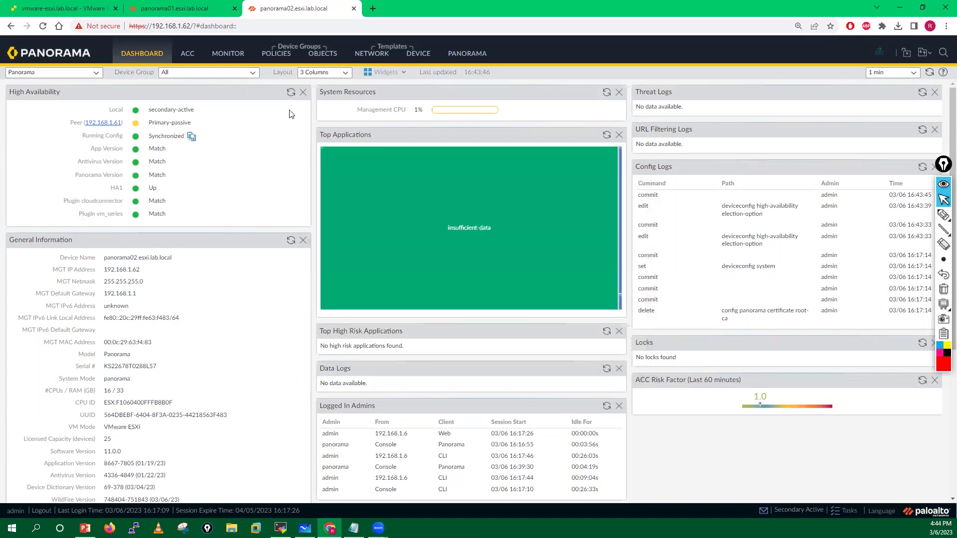
Refresh panorama01's High Availability widget until it shows primary-passive, then return to MobaXterm.
click(291, 94)
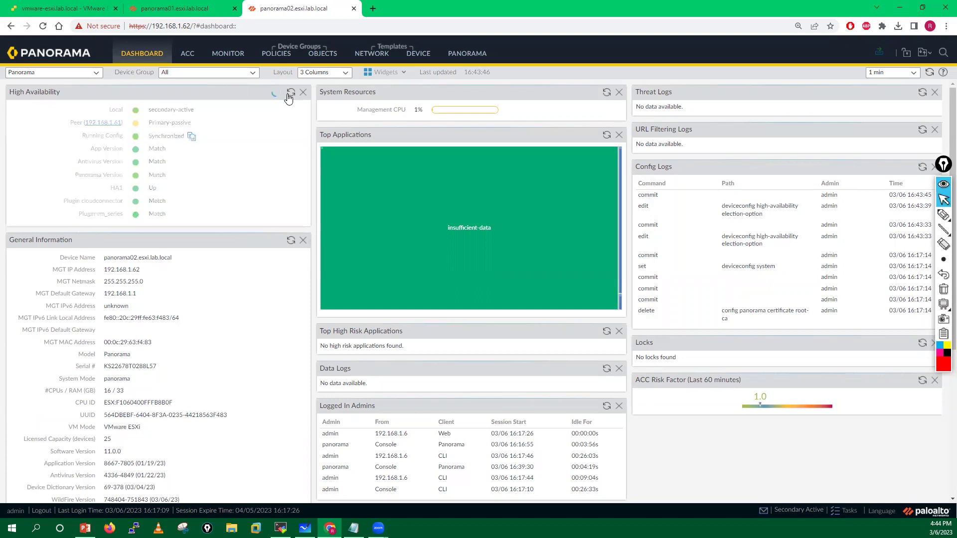
key(ctrl+Page_Up)
click(291, 96)
click(292, 97)
click(291, 96)
click(291, 96)
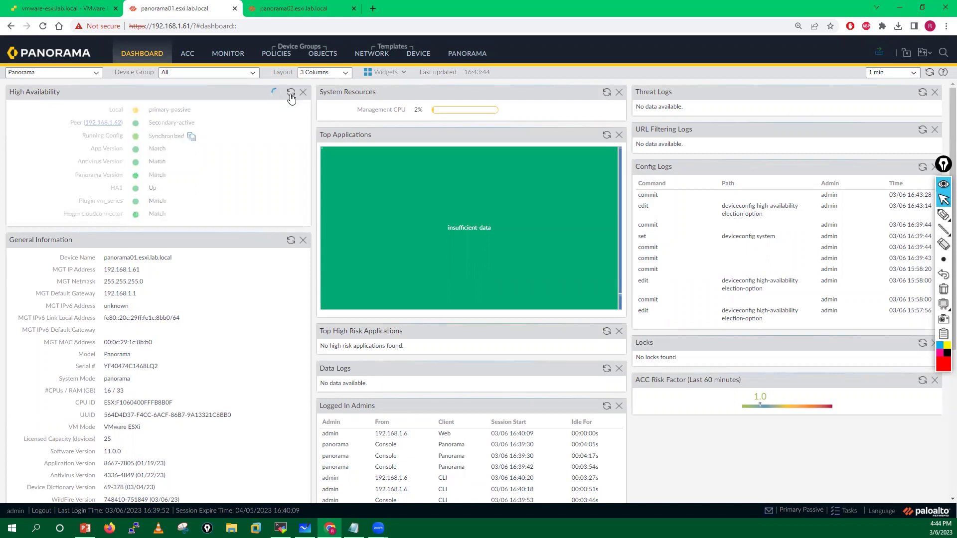
click(291, 97)
click(292, 96)
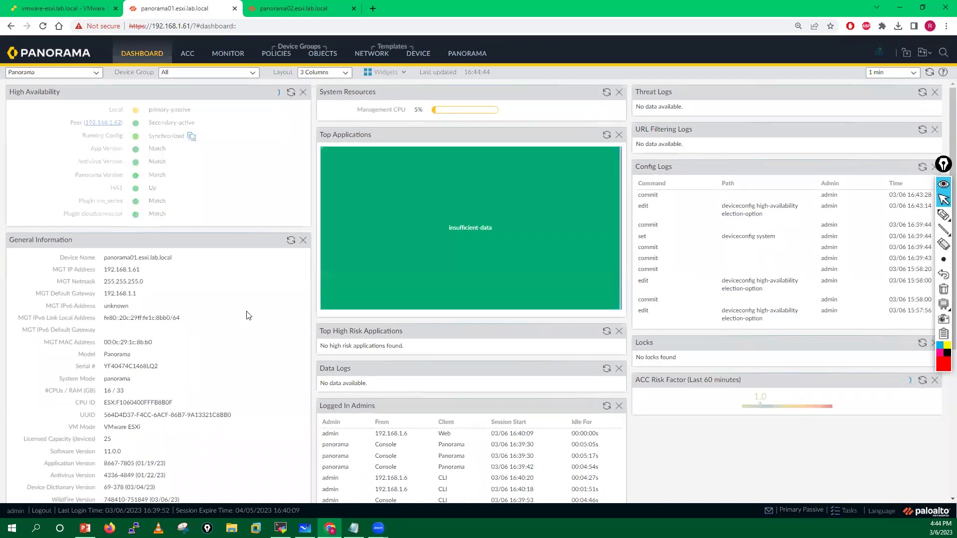
click(281, 528)
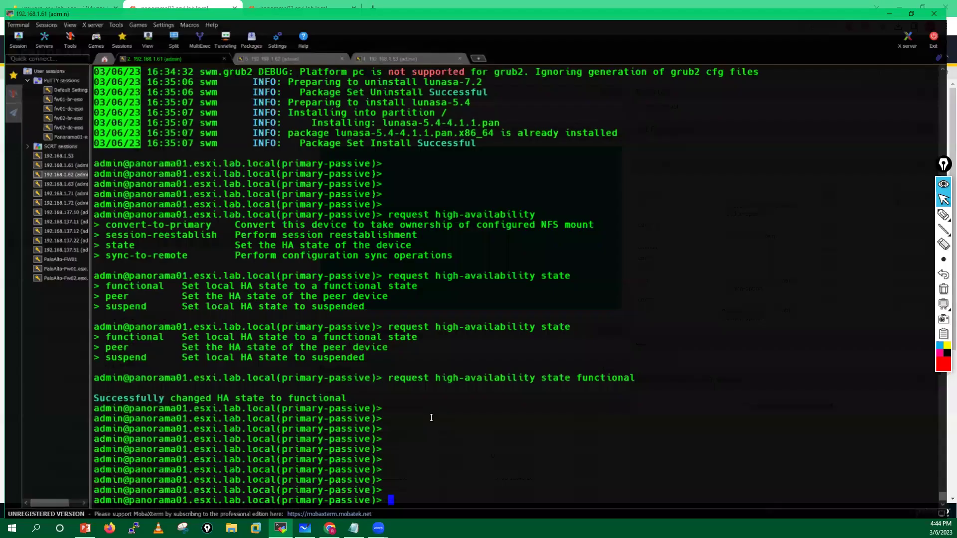
Follow panorama01's log with 'tail follow yes mp-log ha_agent.log' and mark the Passive-to-Active line.
text(tail follow yes m)
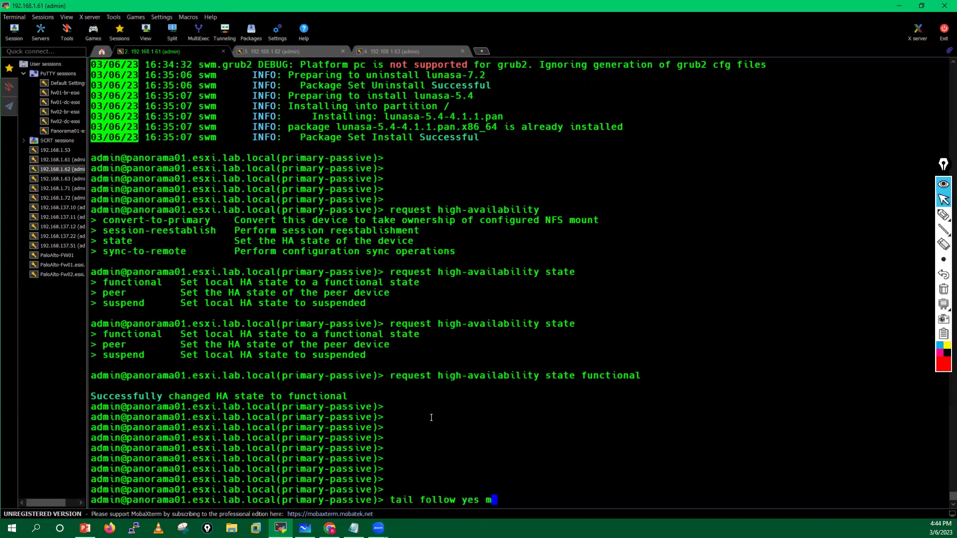
text(p-log ha_agent.log)
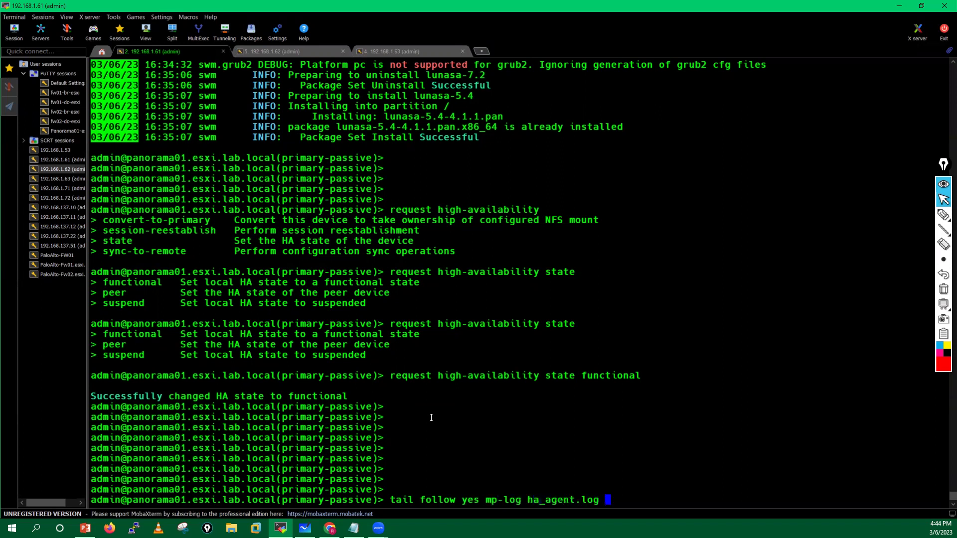
key(Return)
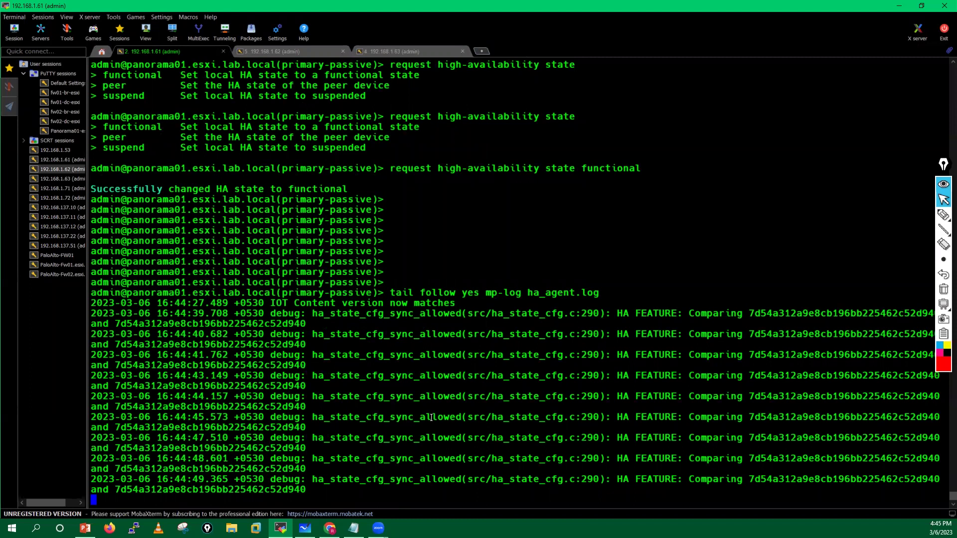
drag(587, 179, 946, 180)
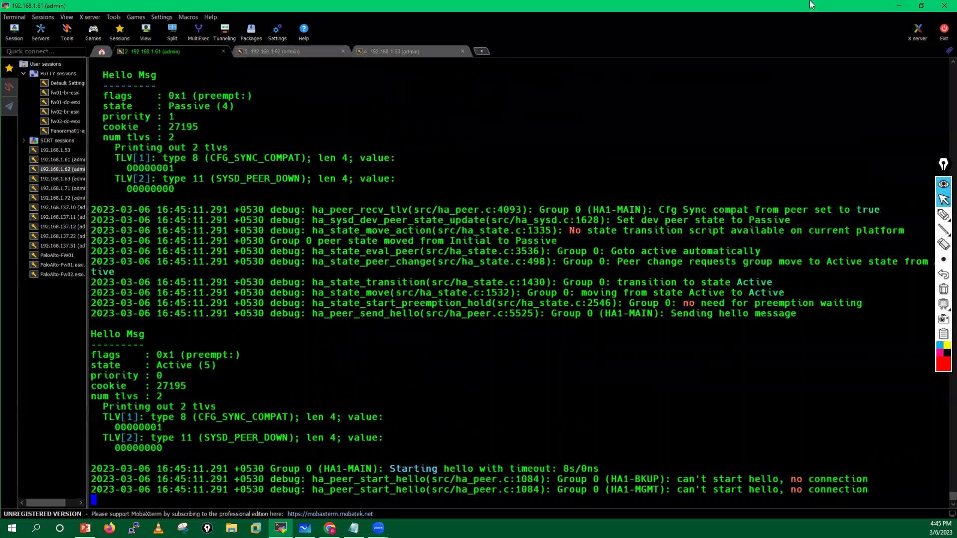
scroll(632, 207, up, 12)
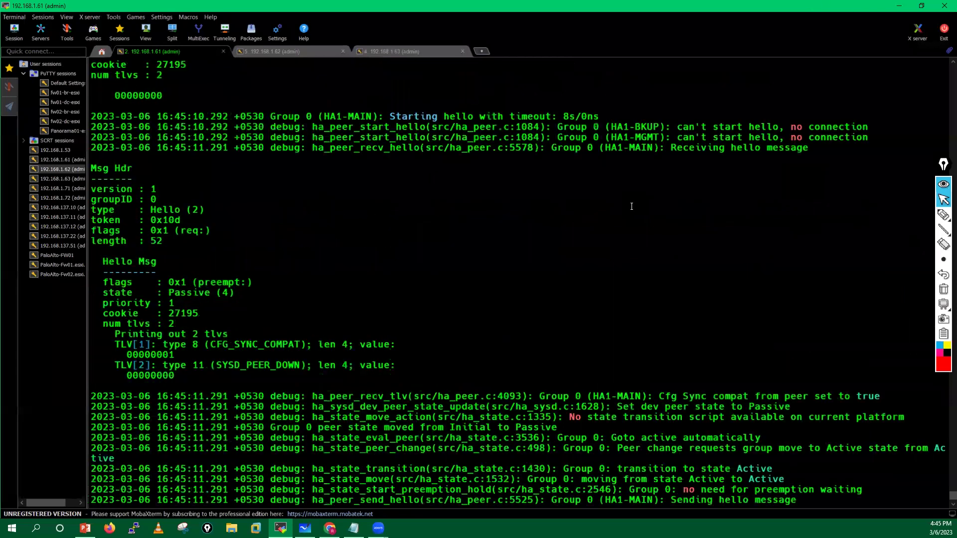
scroll(682, 363, up, 5)
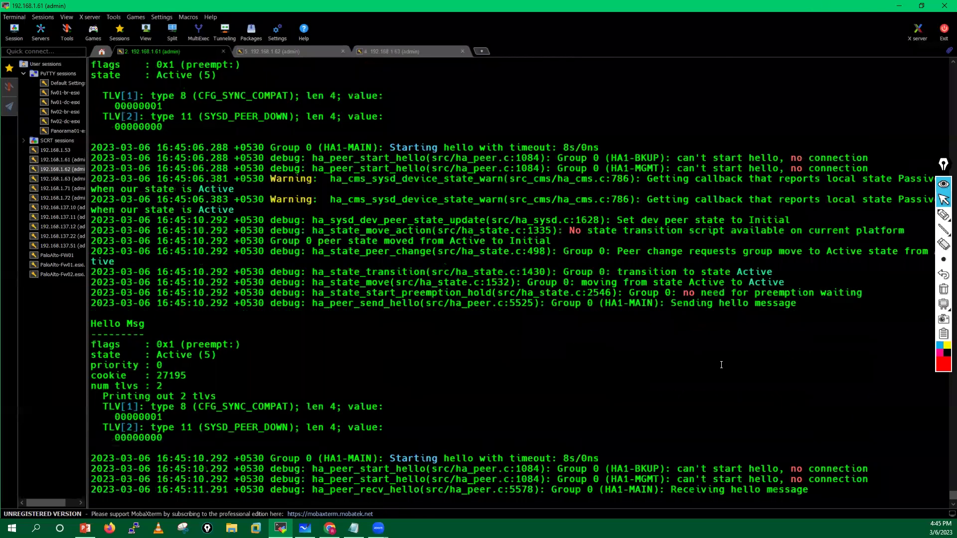
scroll(786, 365, up, 3)
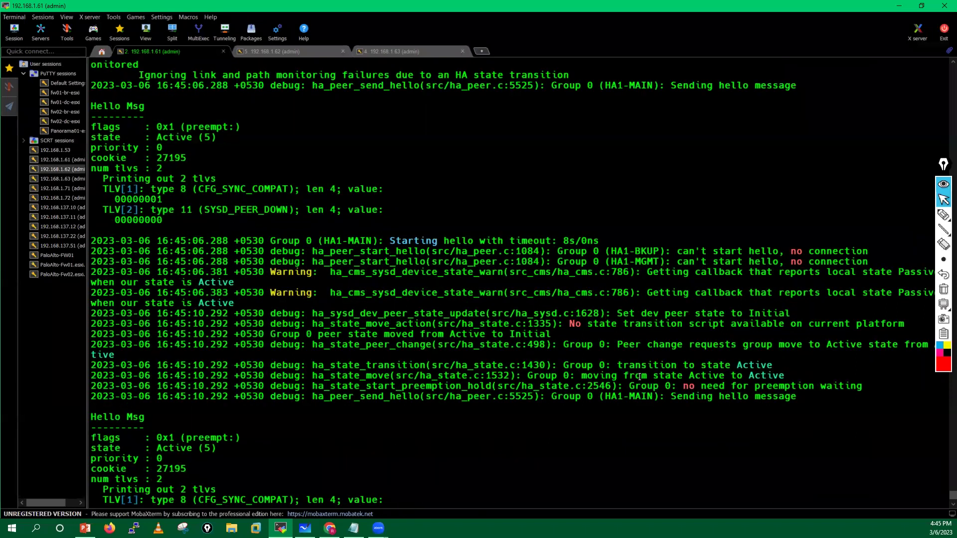
scroll(742, 377, down, 1)
scroll(622, 250, up, 6)
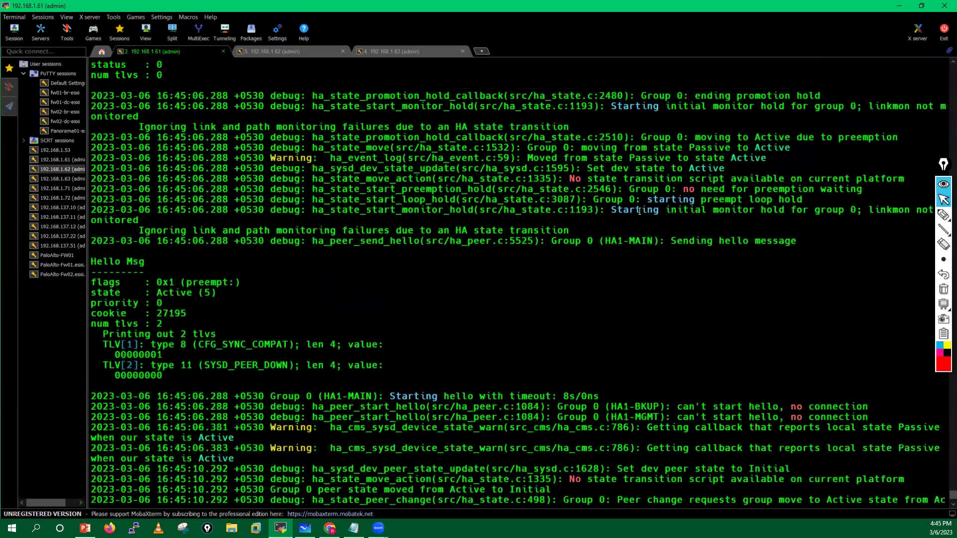
scroll(639, 211, up, 1)
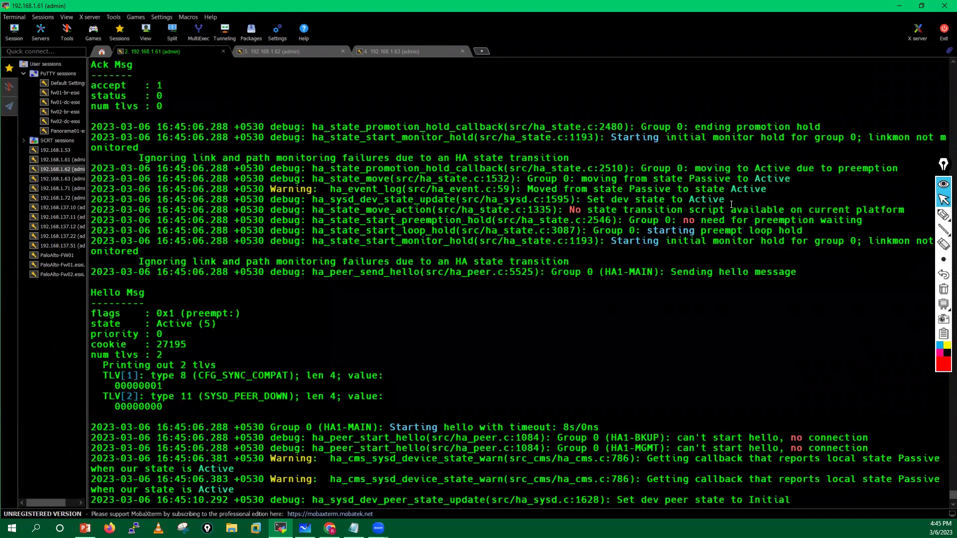
Mark the promotion hold message, stop the log with Ctrl+C, and show the primary-active prompt.
drag(699, 127, 819, 129)
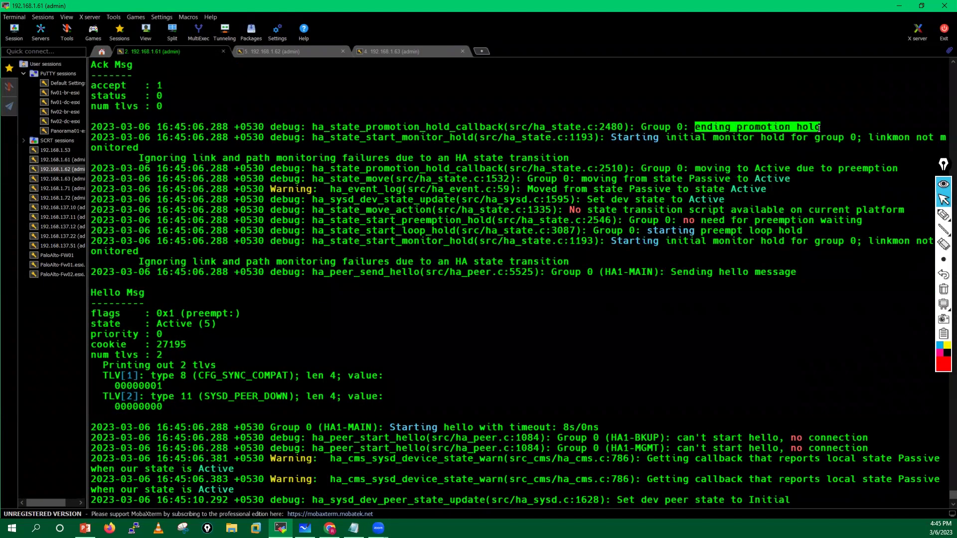
click(629, 164)
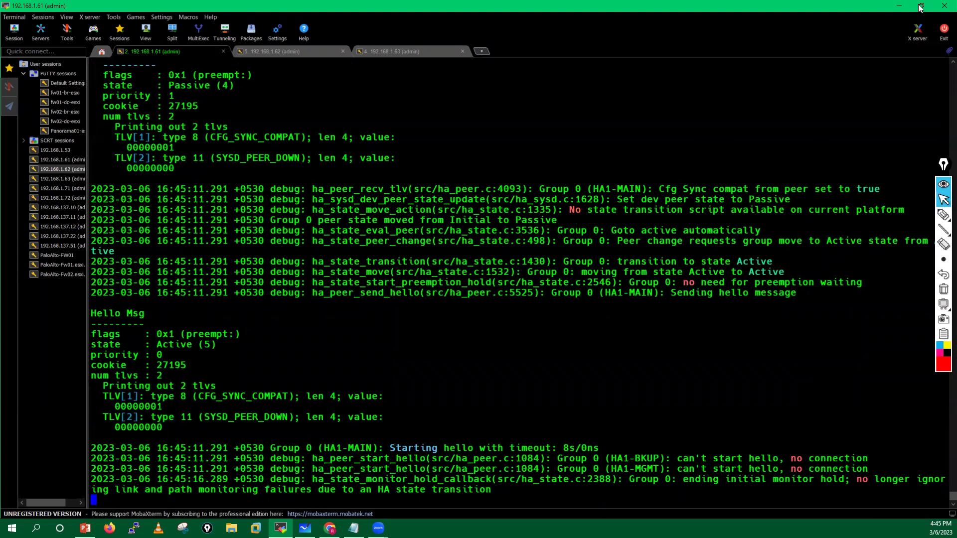
key(ctrl+c)
key(Return)
key(Return)
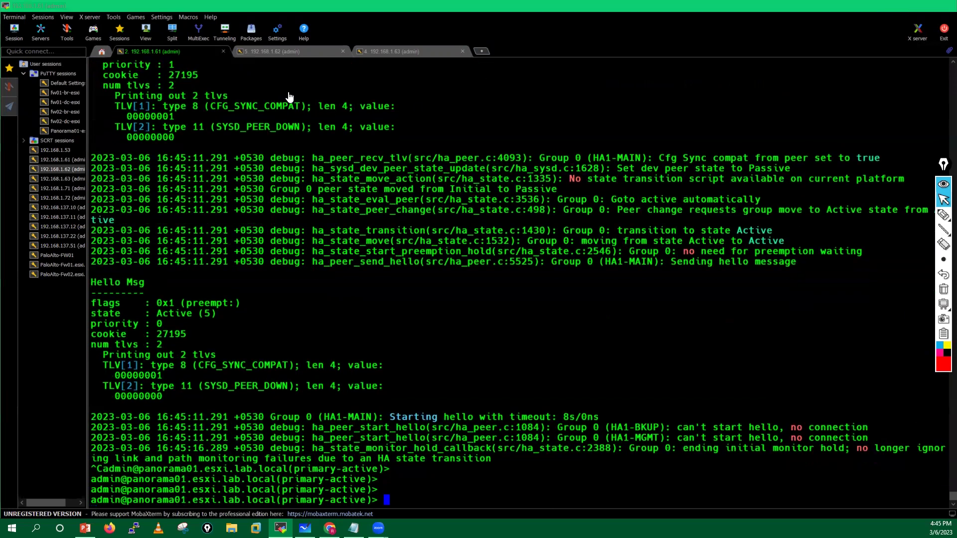
key(super+Down)
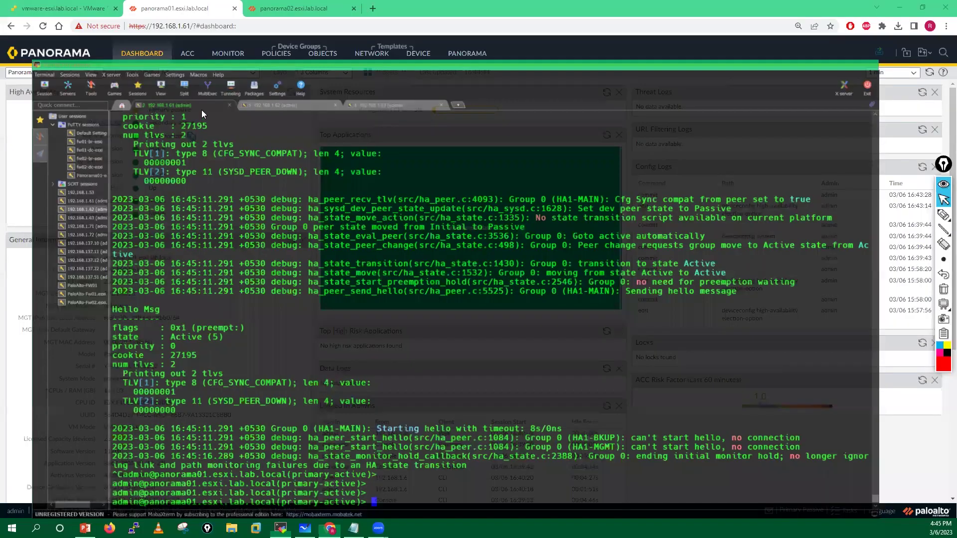
Refresh both dashboards, confirming panorama01 is primary-active and panorama02 secondary-passive, synchronized.
click(304, 9)
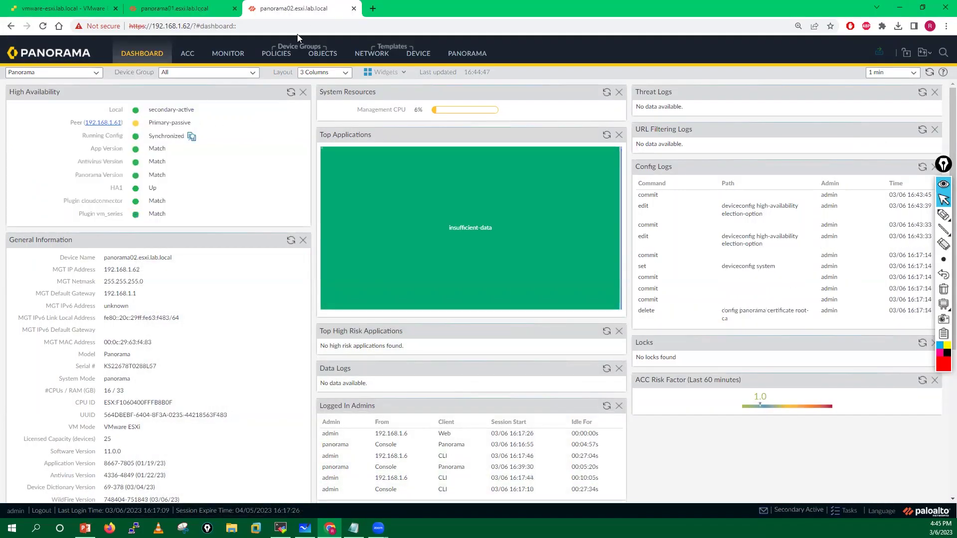
click(291, 93)
click(173, 15)
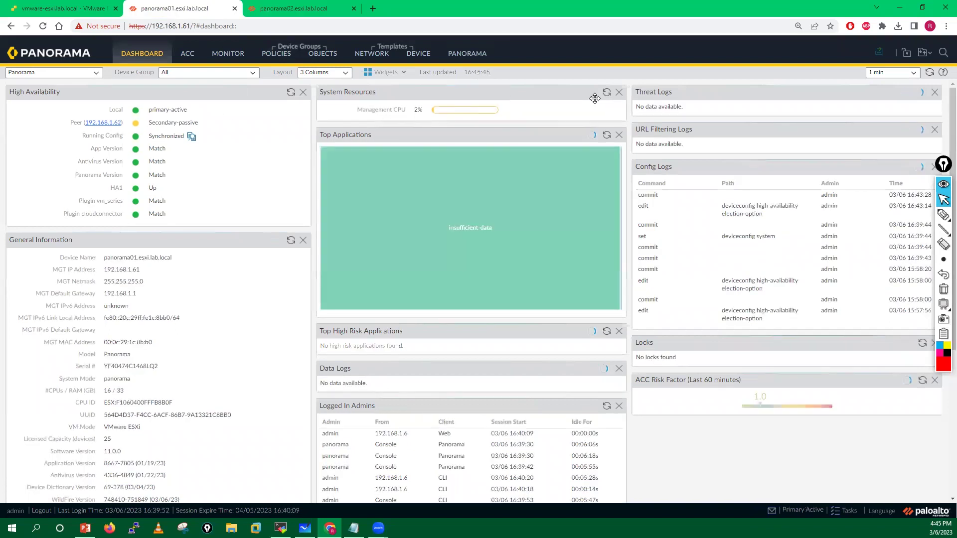
click(607, 92)
mouse_move(156, 159)
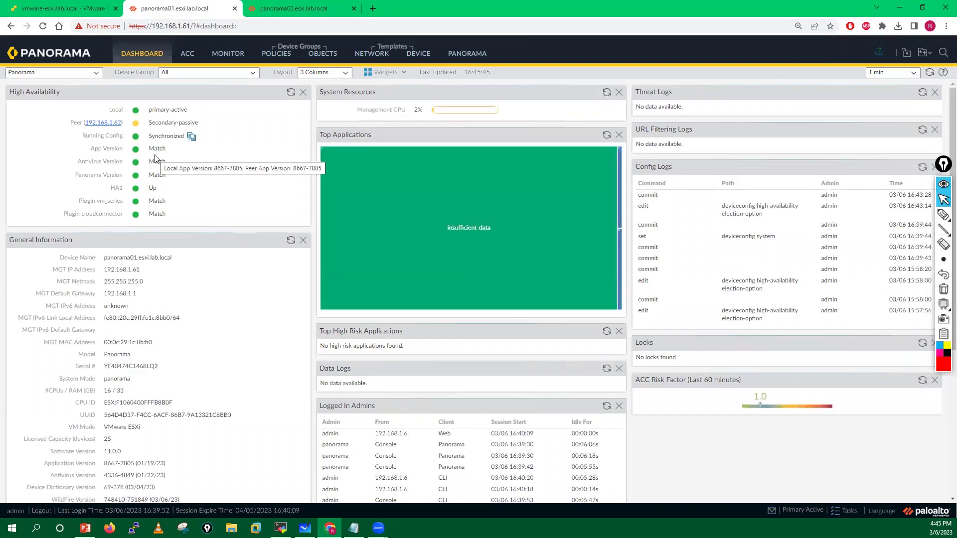